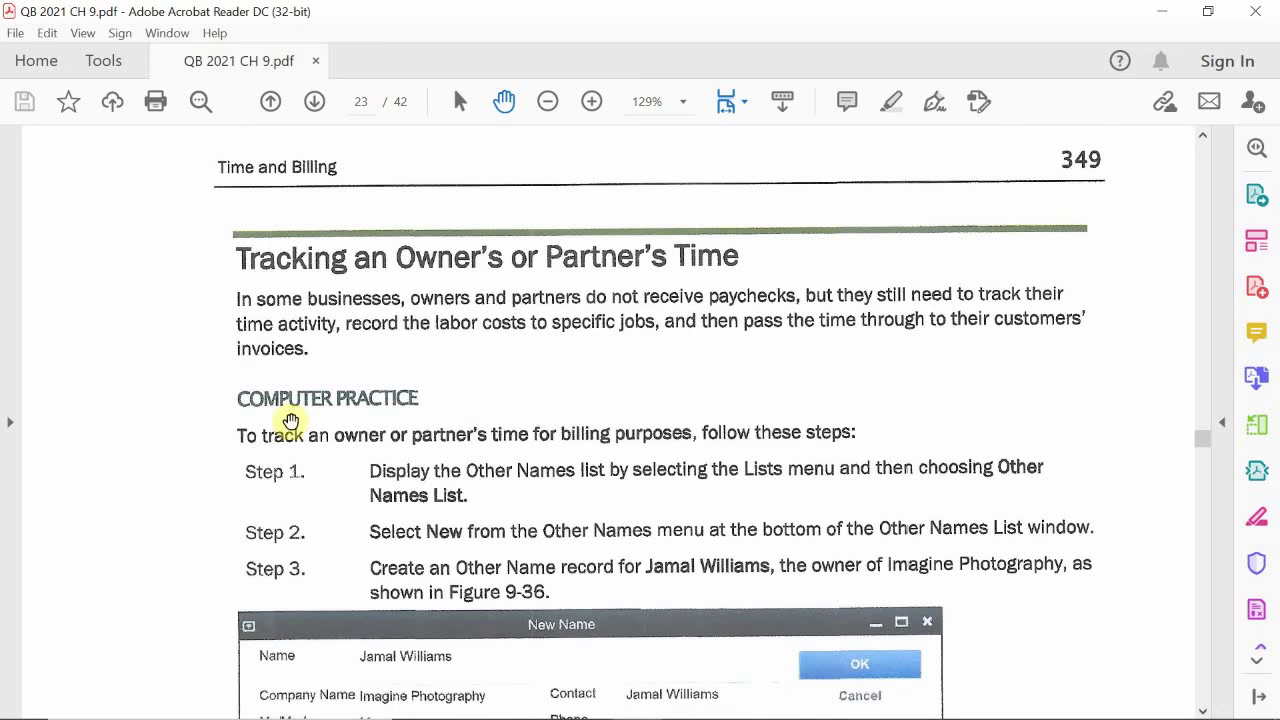
Step: Read the PDF's practice steps for tracking an owner's or partner's time, including the sample Other Name record
scroll(373, 468, "down", 1)
scroll(373, 468, "down", 5)
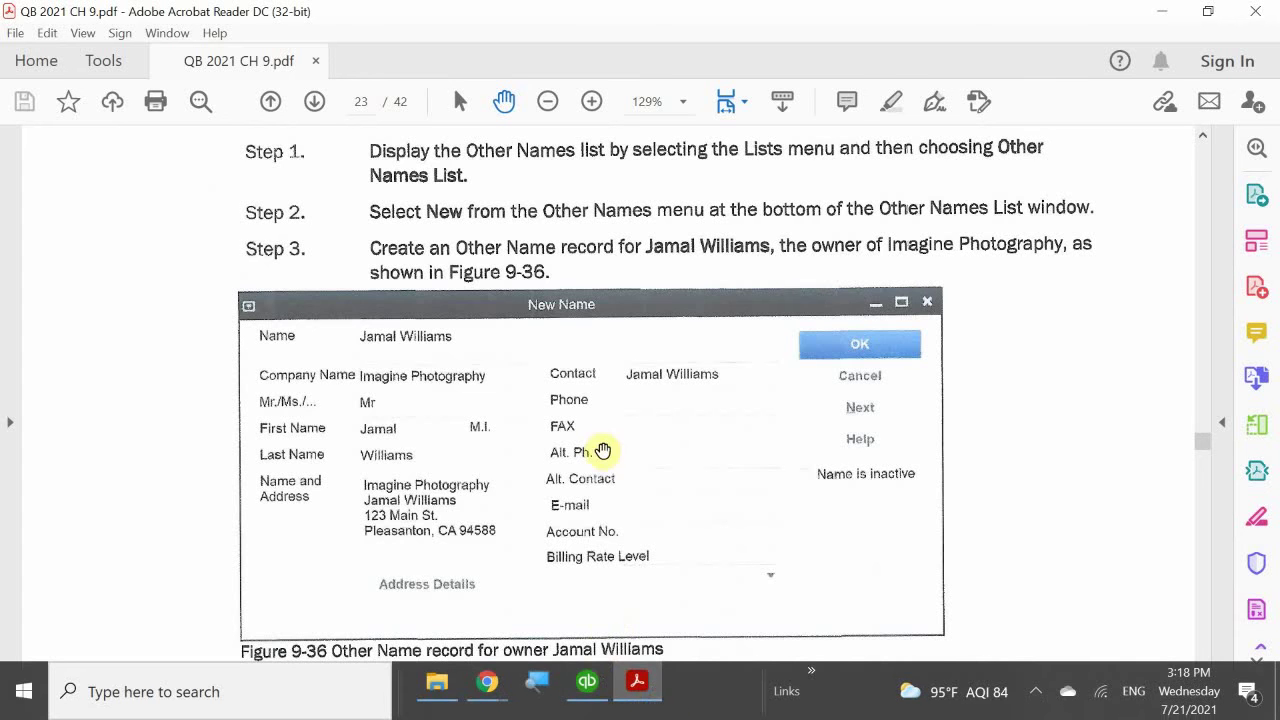
scroll(595, 455, "up", 4)
scroll(592, 463, "up", 4)
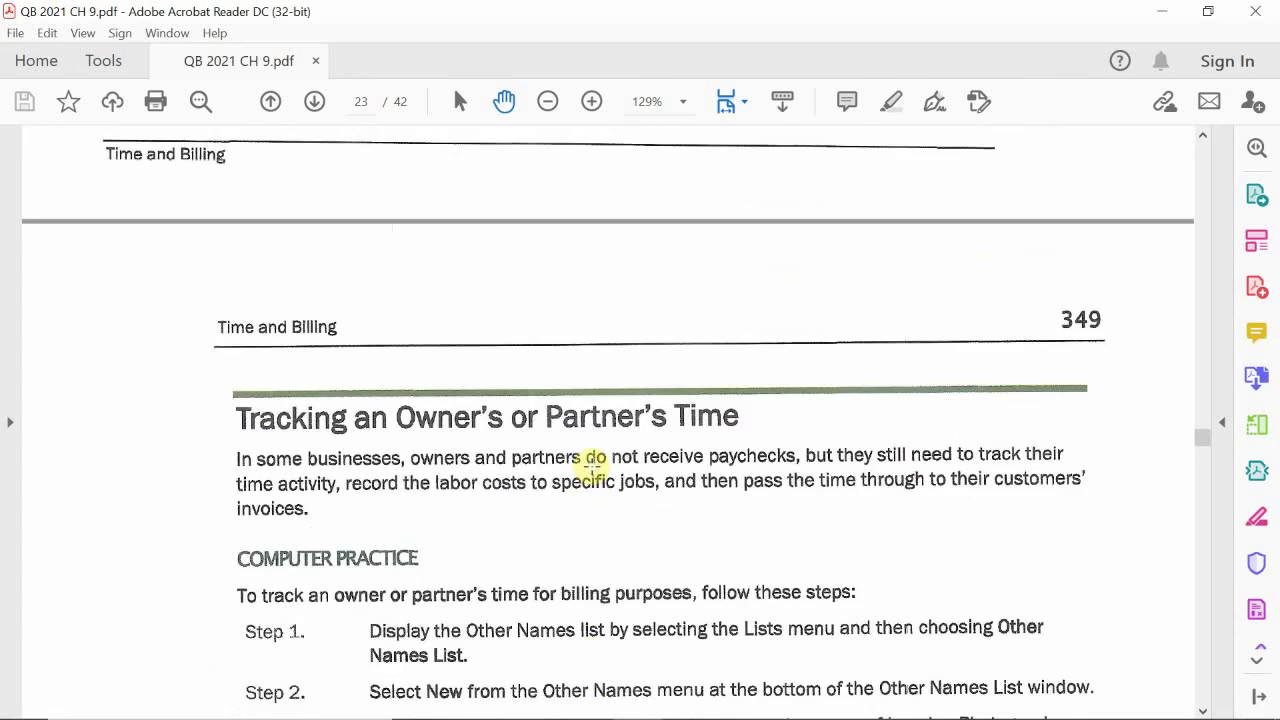
scroll(595, 465, "up", 2)
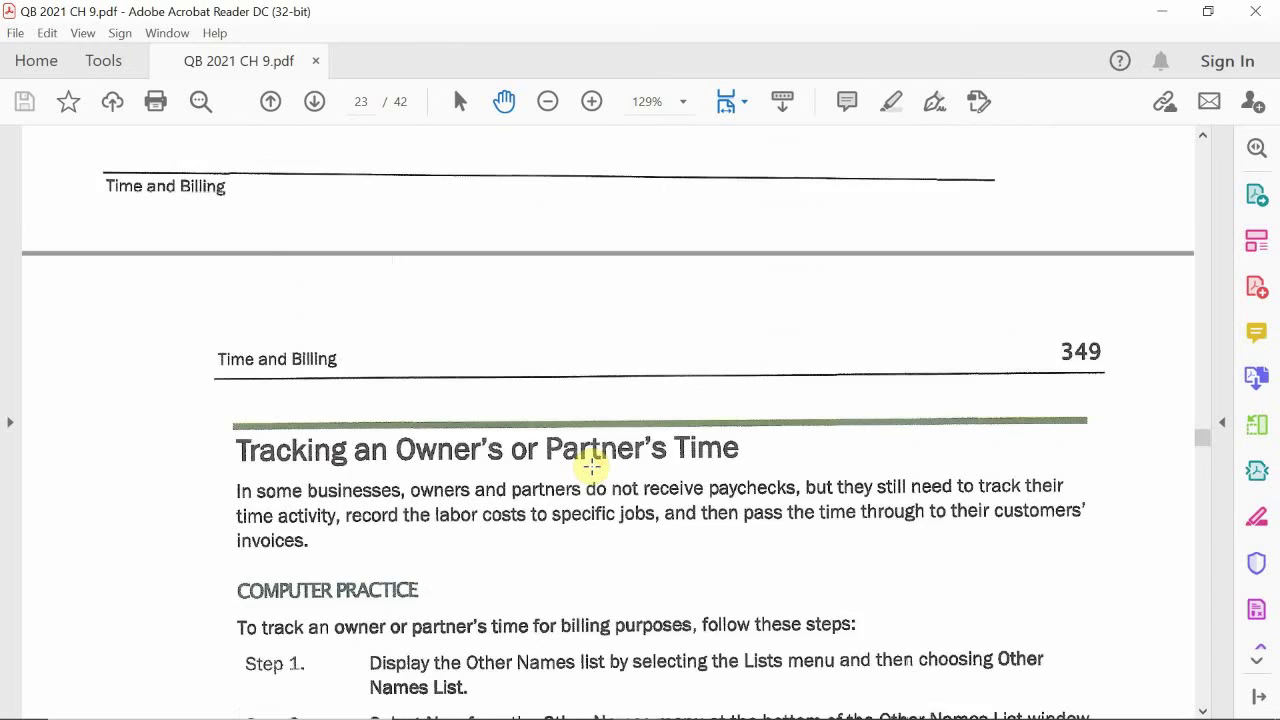
scroll(592, 466, "down", 1)
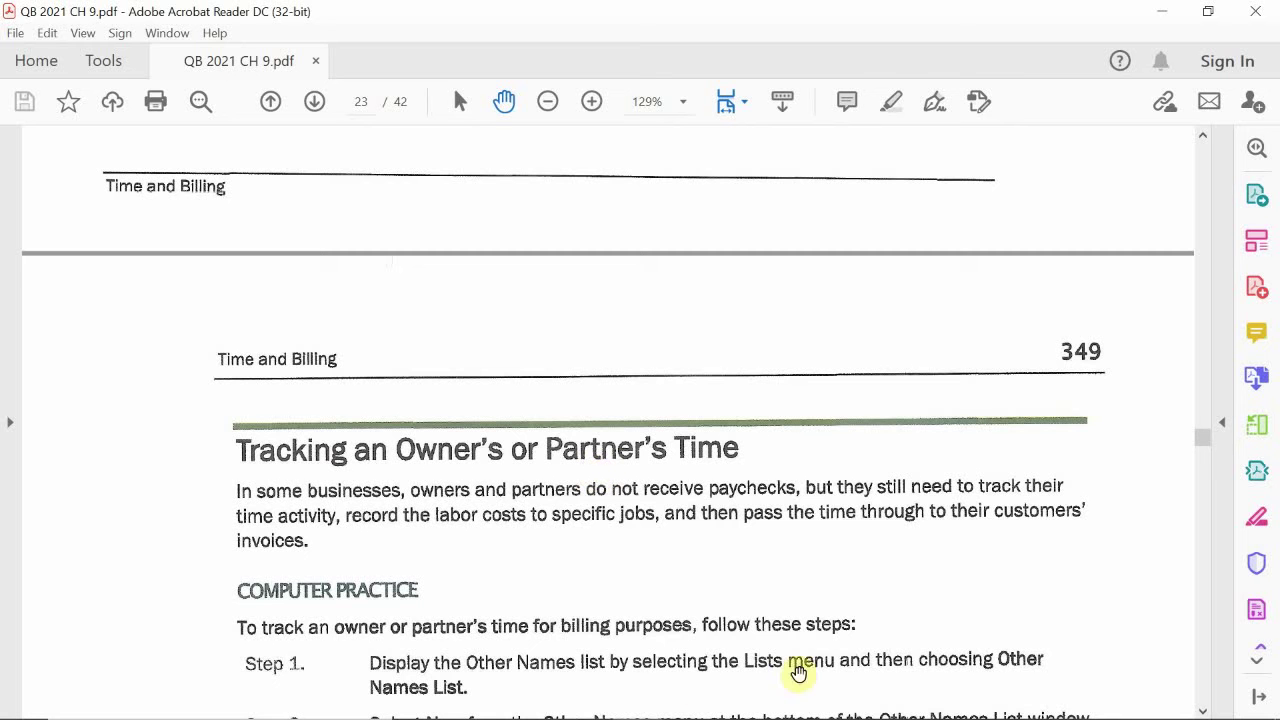
Step: Switch to QuickBooks Desktop and open the Other Names List
mouse_move(606, 694)
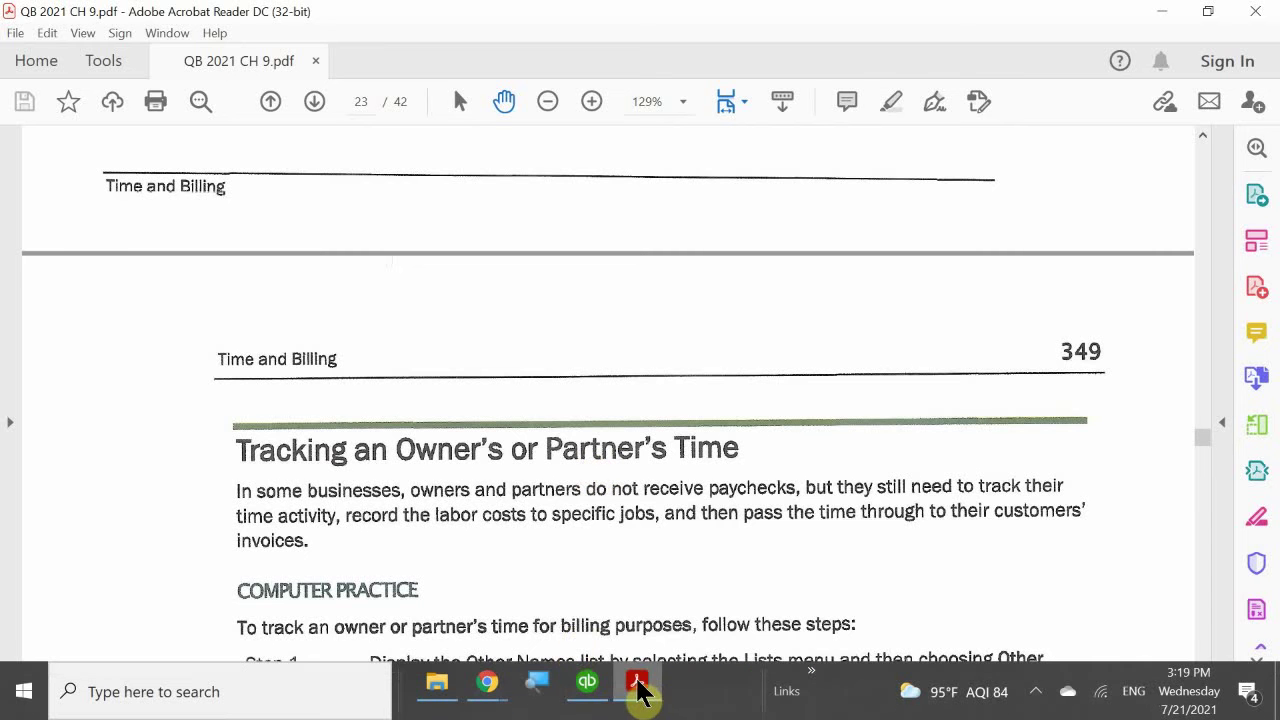
left_click(580, 596)
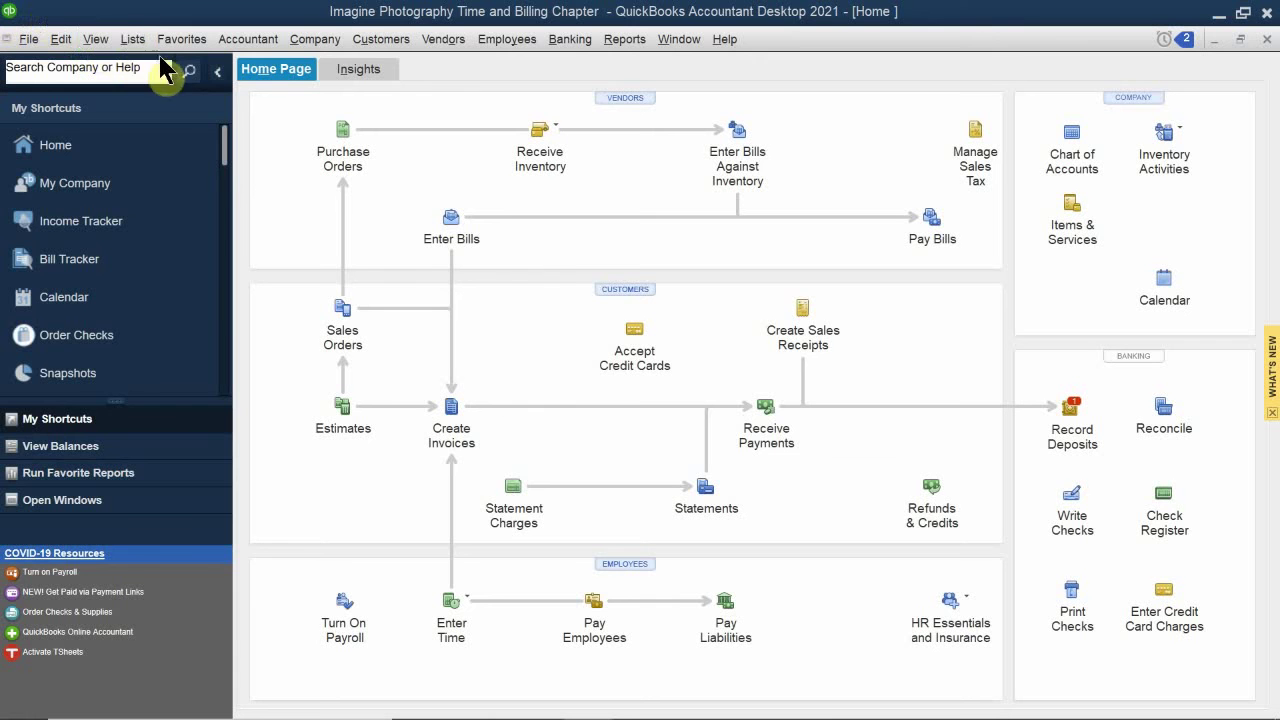
left_click(133, 40)
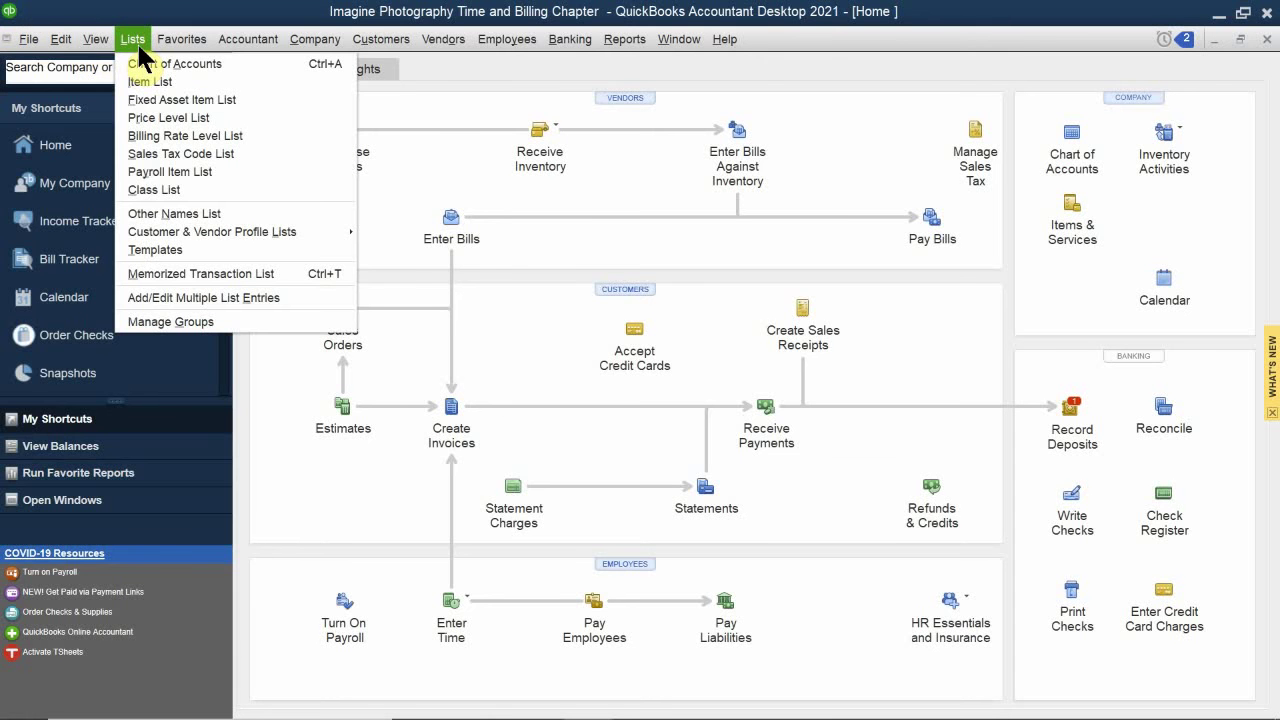
left_click(198, 215)
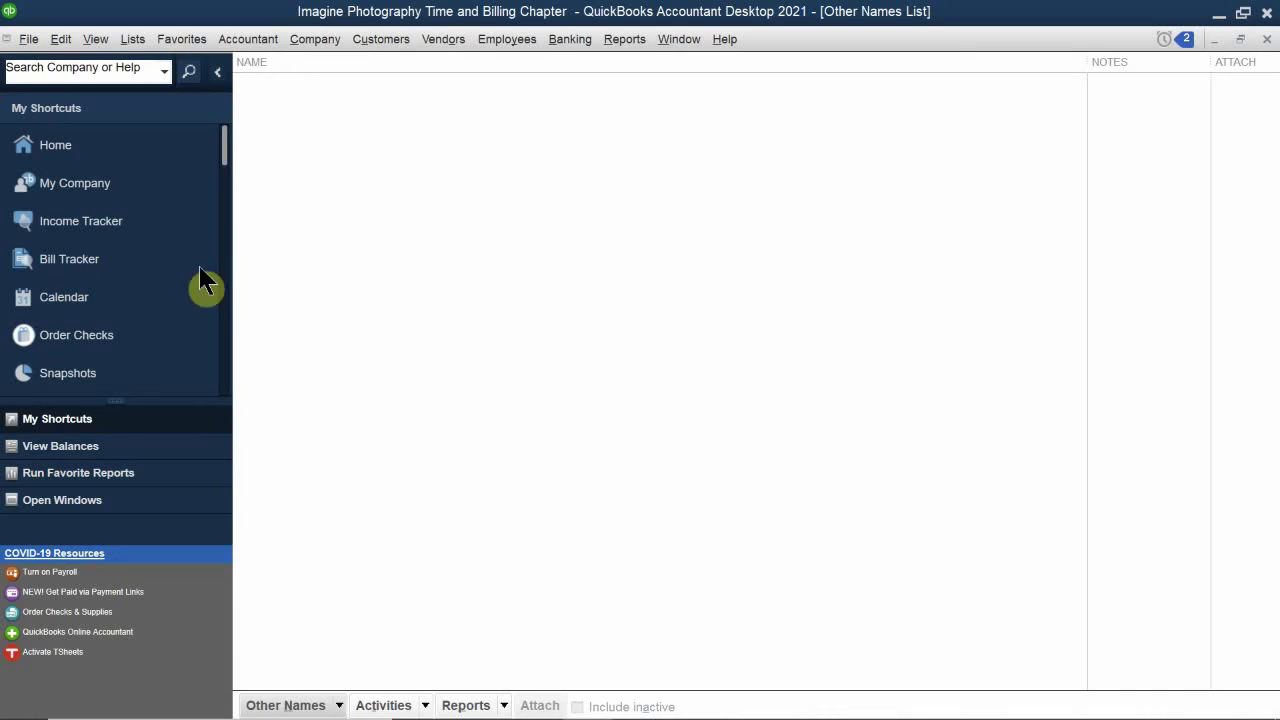
Step: Start a new Other Name record with the owner's name, last name first, and the company Imagine Photography
scroll(200, 278, "down", 5)
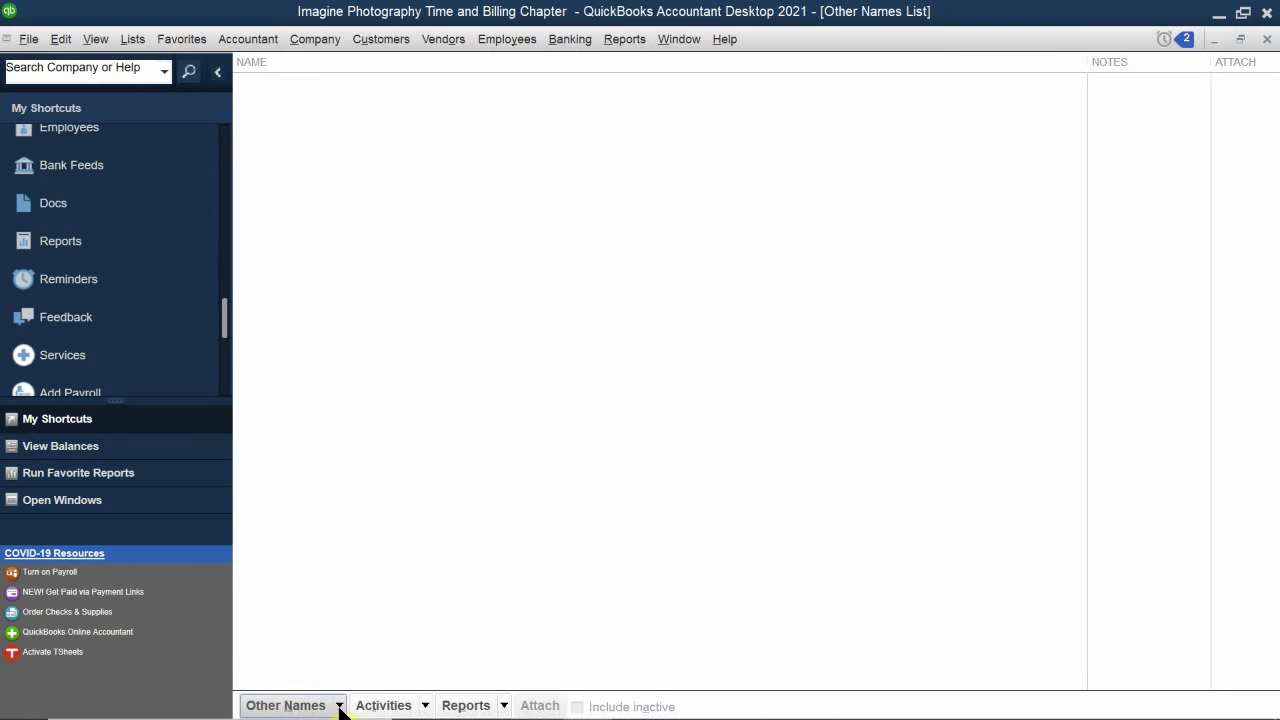
left_click(339, 705)
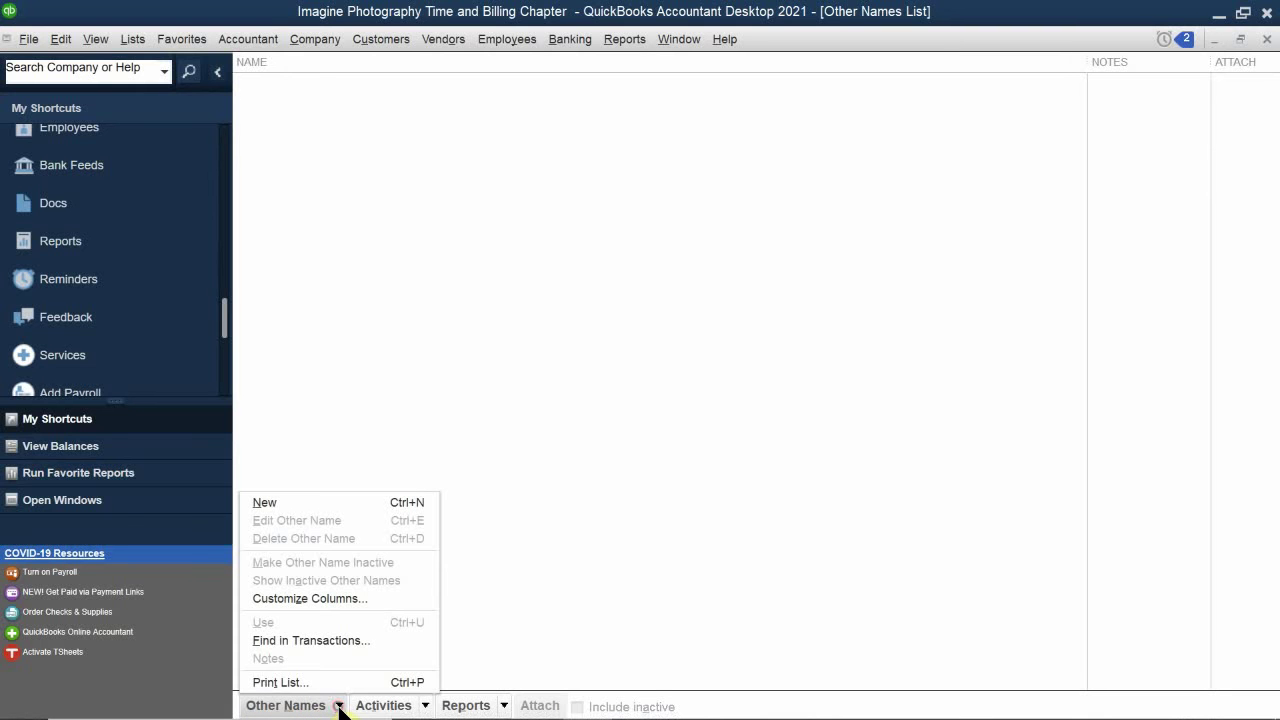
left_click(280, 512)
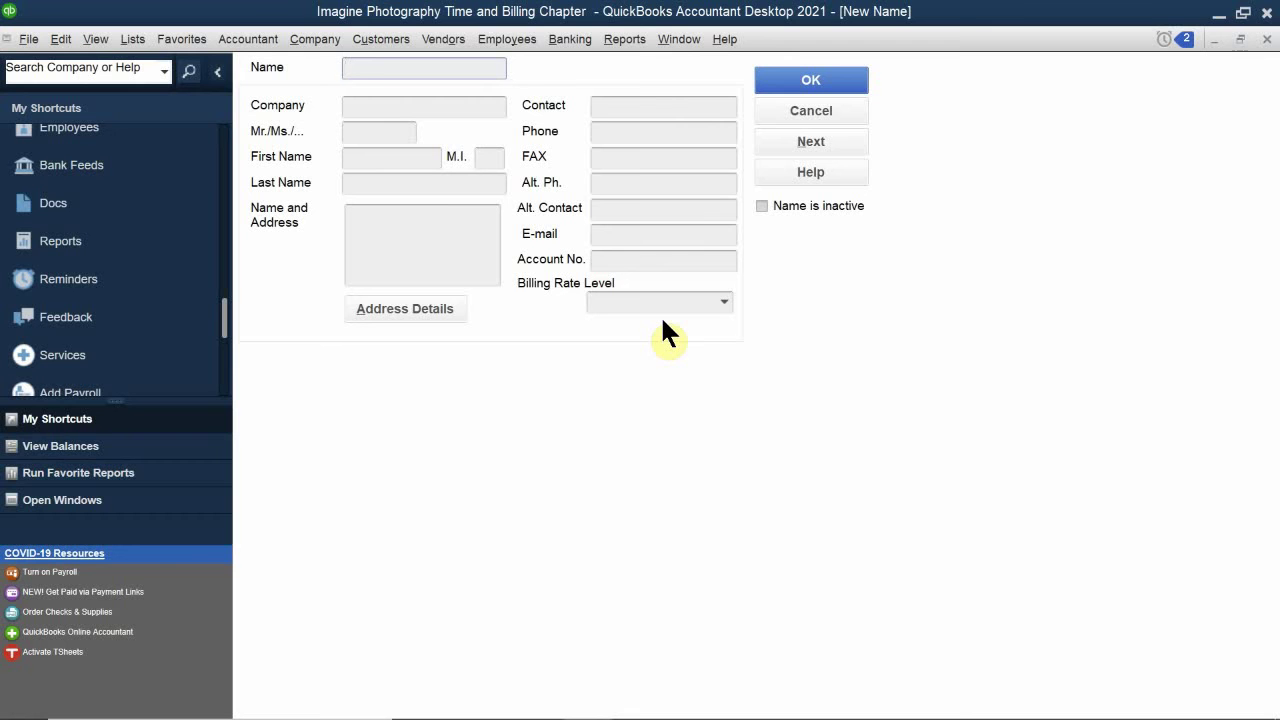
type("Williams, Jamal")
left_click(354, 109)
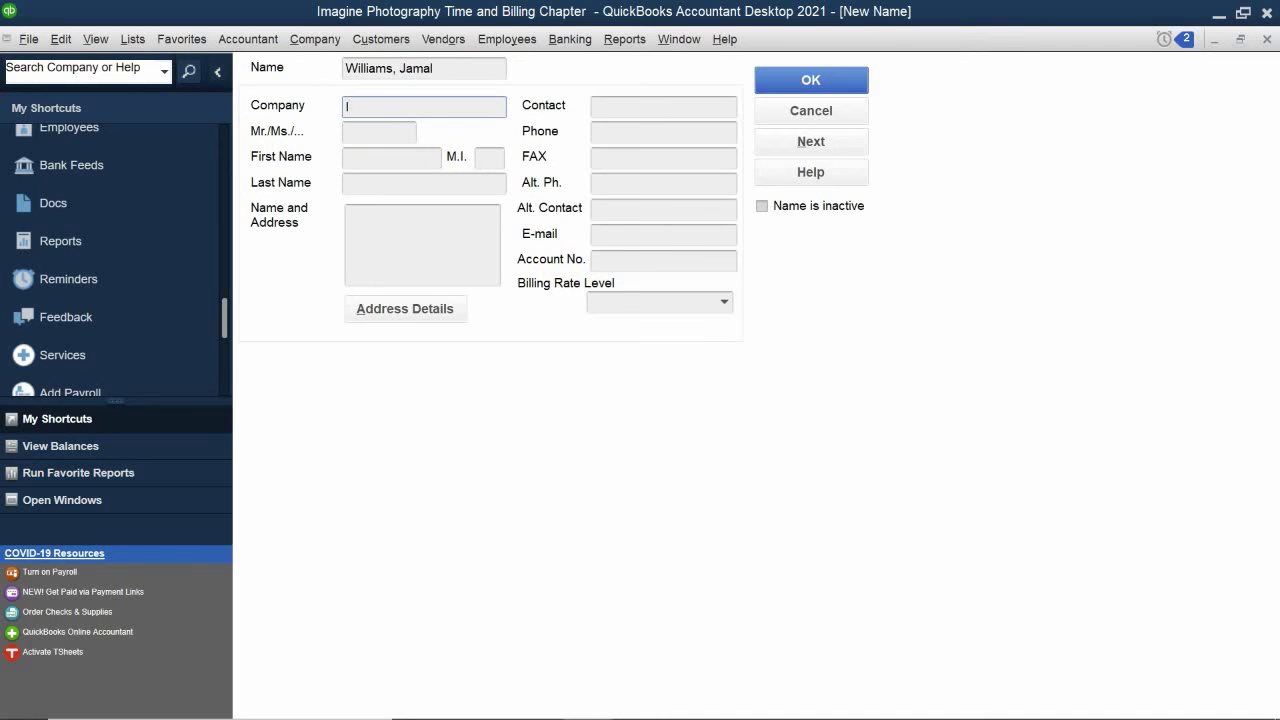
type("Imagine Photography")
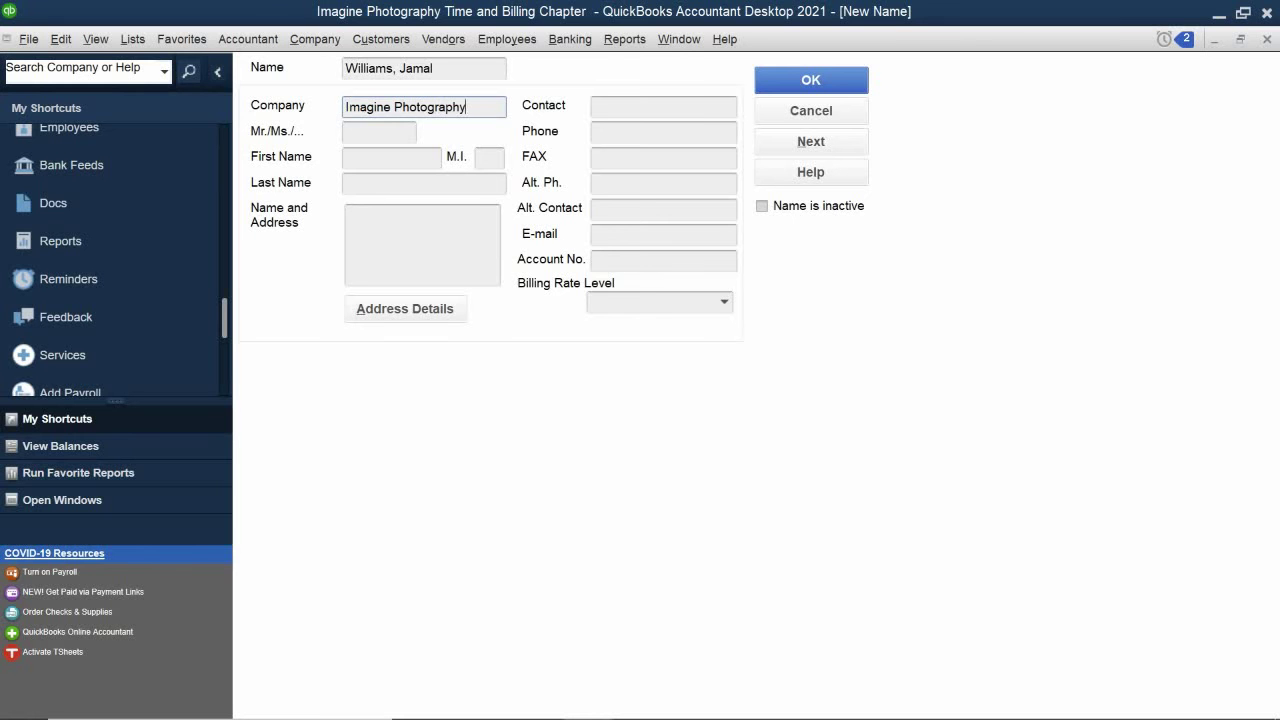
Step: Set the title to Mr. and fill in the owner's first and last names
left_click(363, 131)
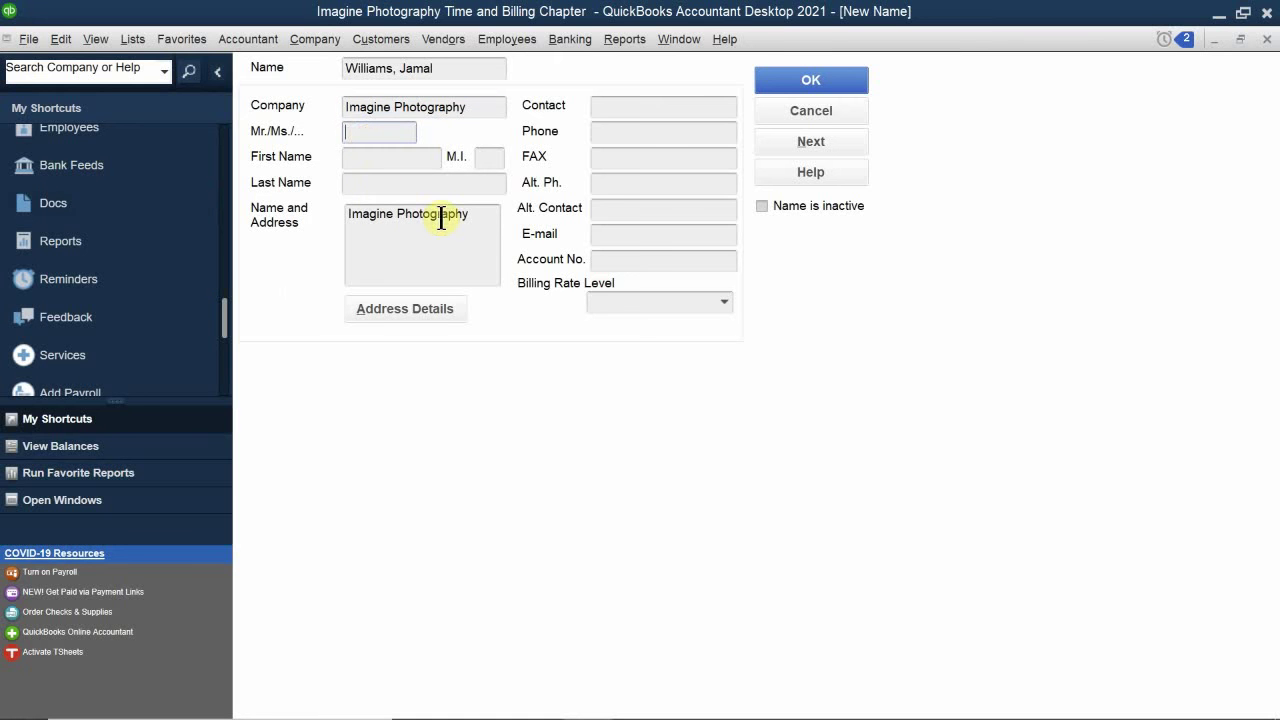
type("Mr.")
left_click(357, 160)
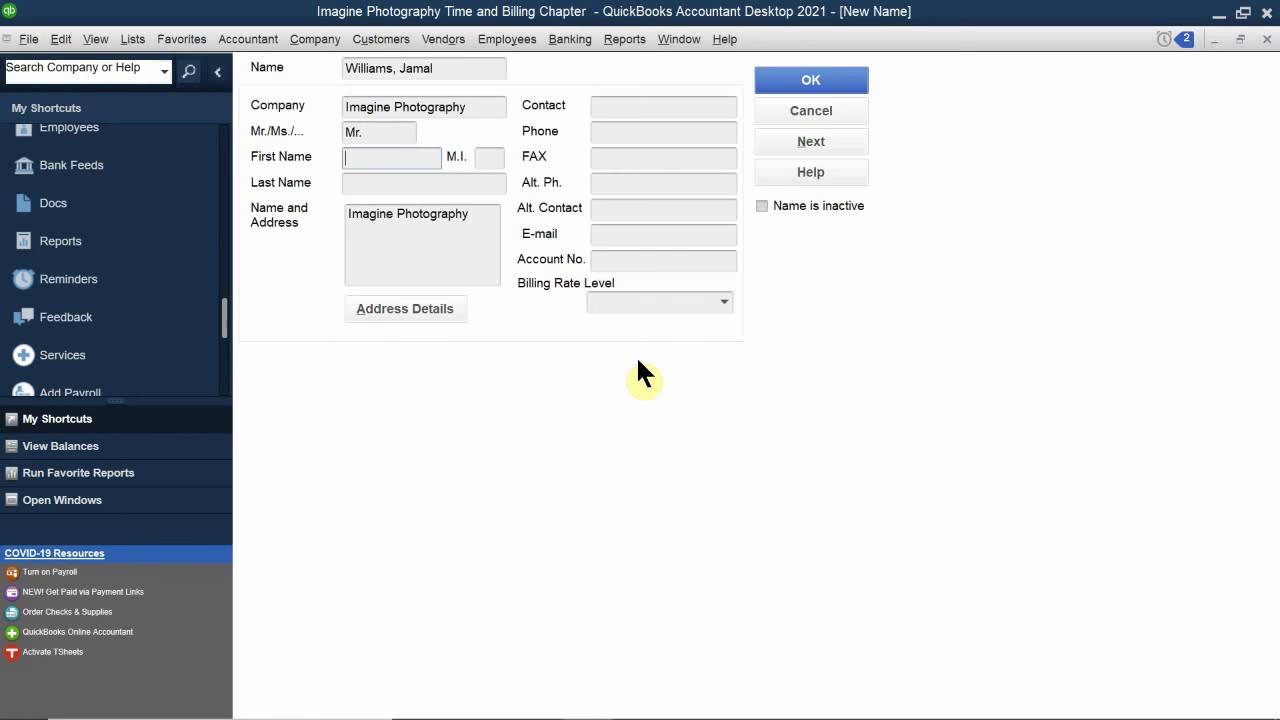
type("K")
key("BackSpace")
type("Jamal")
left_click(366, 183)
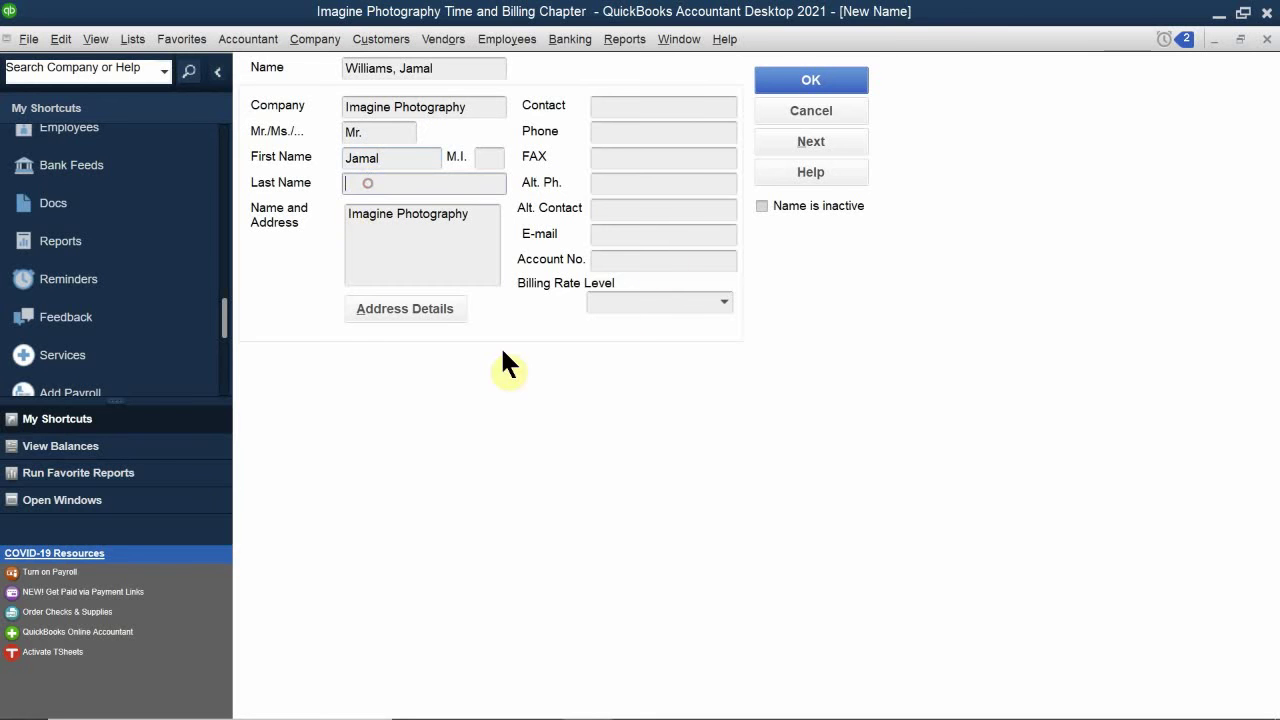
type("Williams")
left_click(625, 258)
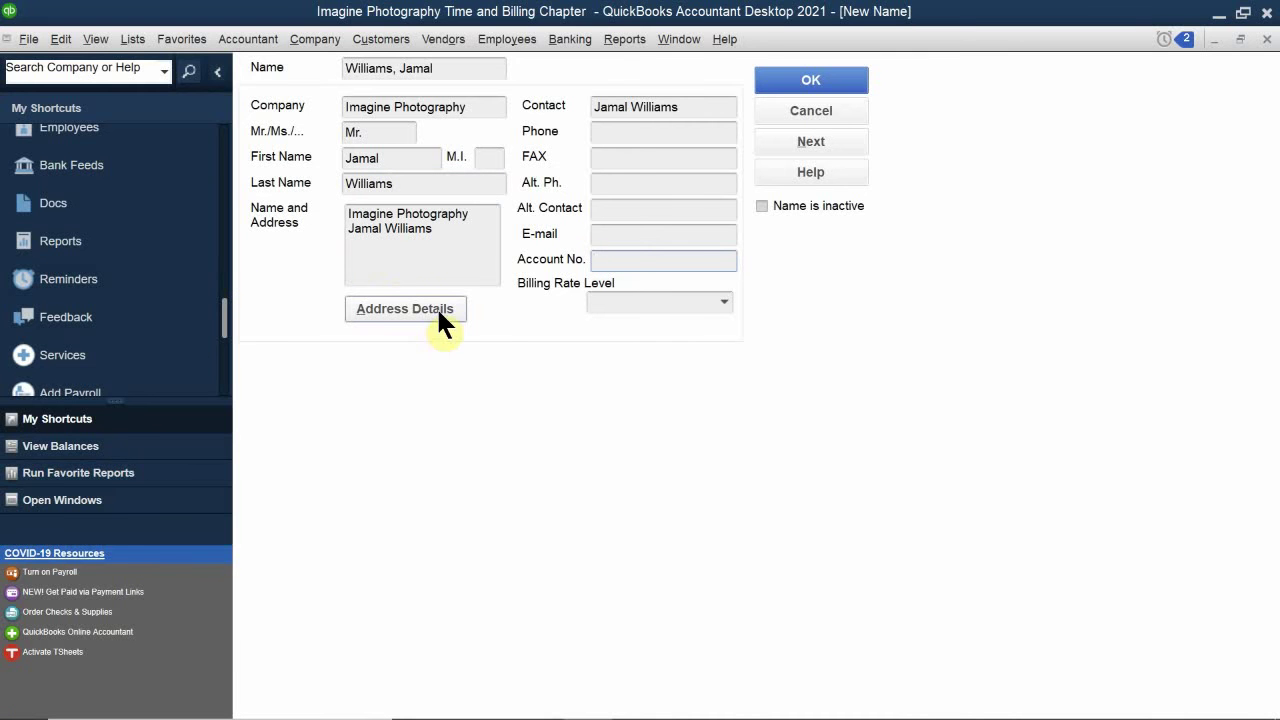
Step: Add the owner's street address, city, state and ZIP code below the name in the address block, and save the record
left_click(460, 240)
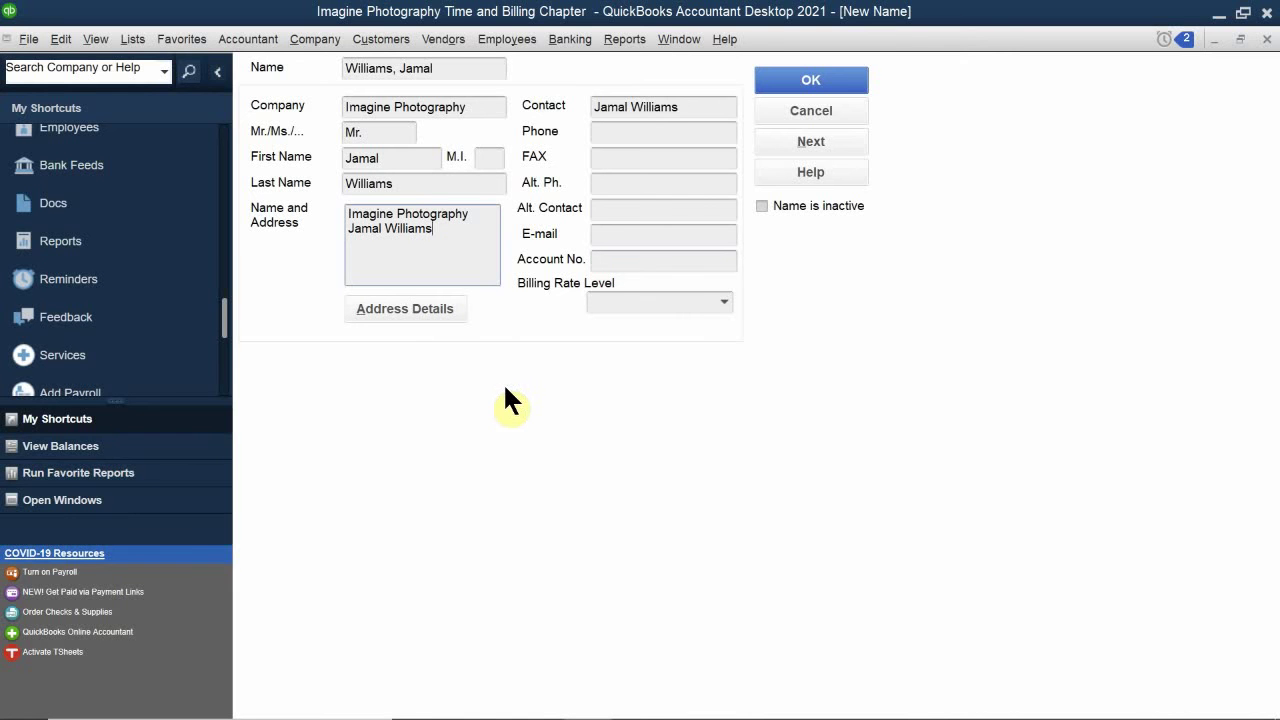
key("Return")
type("123")
type(" Main St")
type("reet ")
type("Pleas")
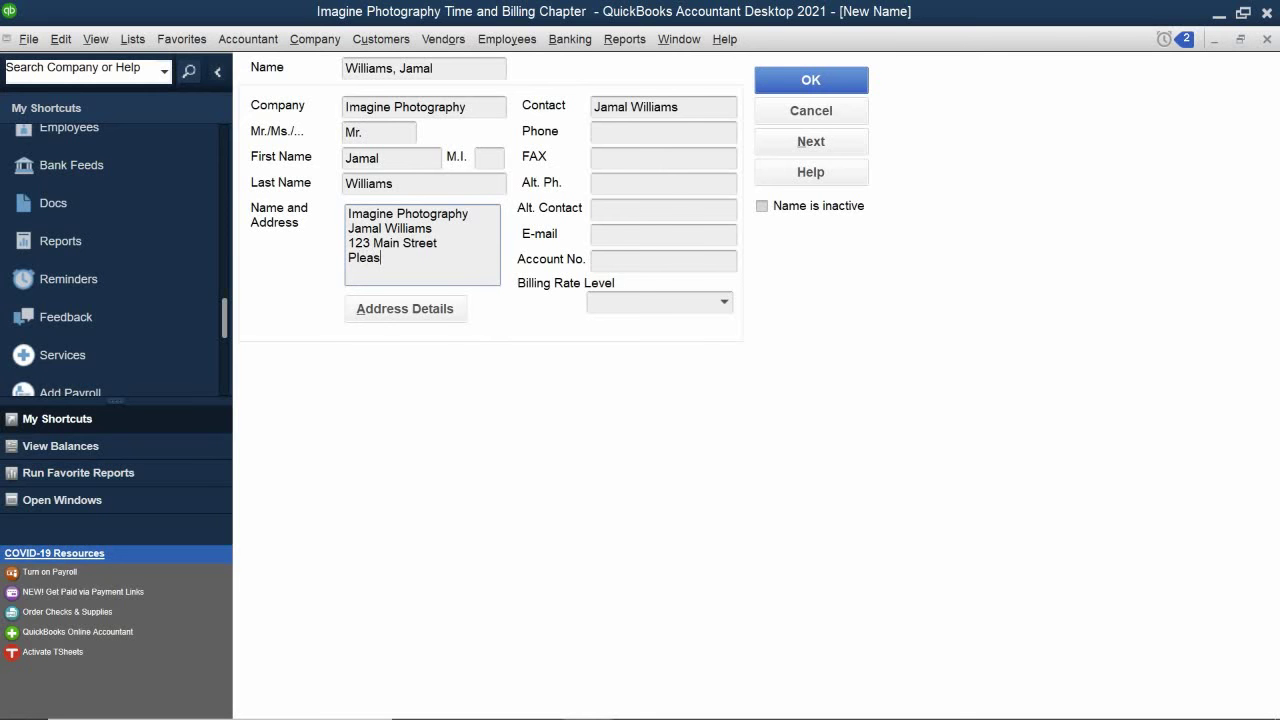
type("anton, CA 95")
key("BackSpace")
type("4588")
left_click(802, 87)
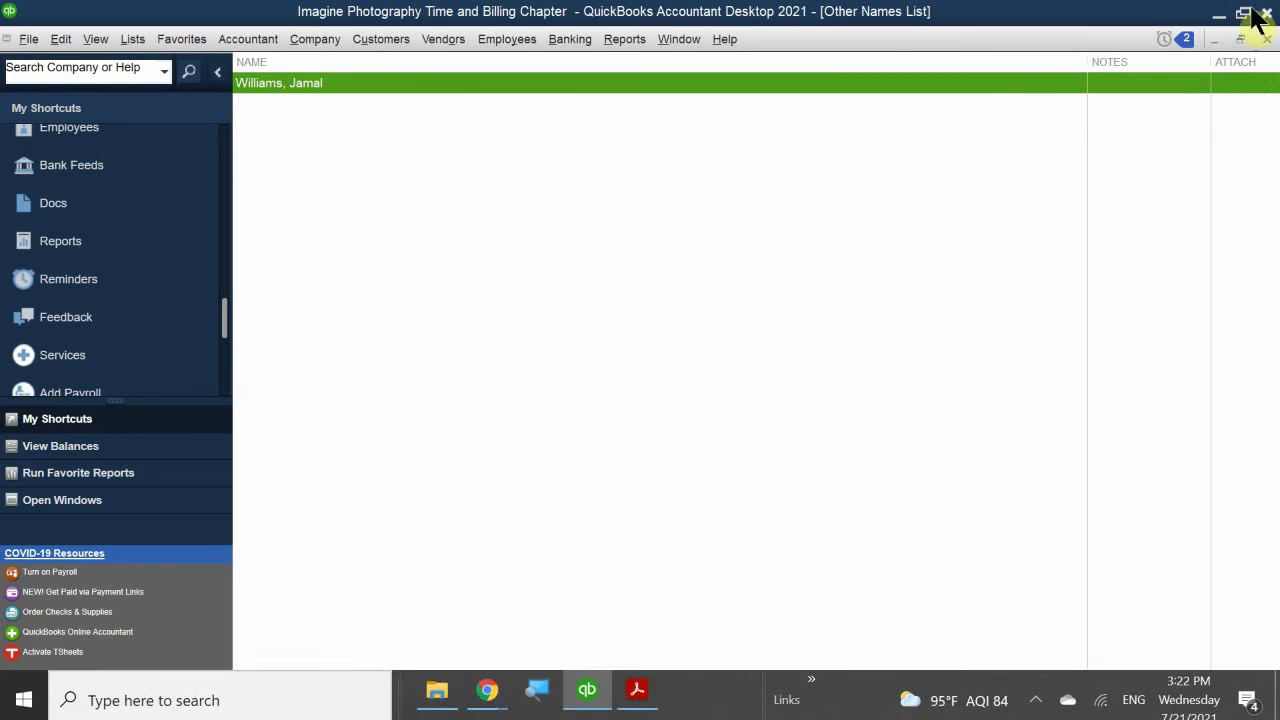
Step: Close the Other Names List and open a weekly timesheet
left_click(1266, 40)
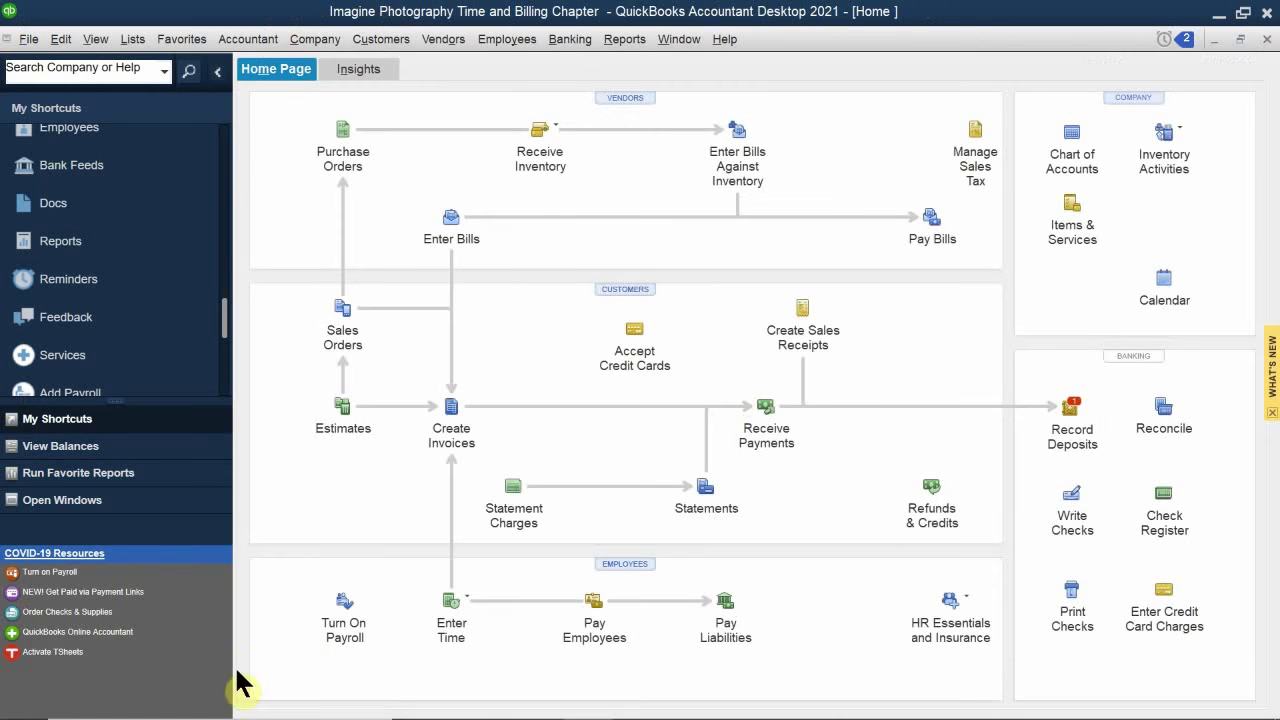
left_click(472, 610)
left_click(482, 630)
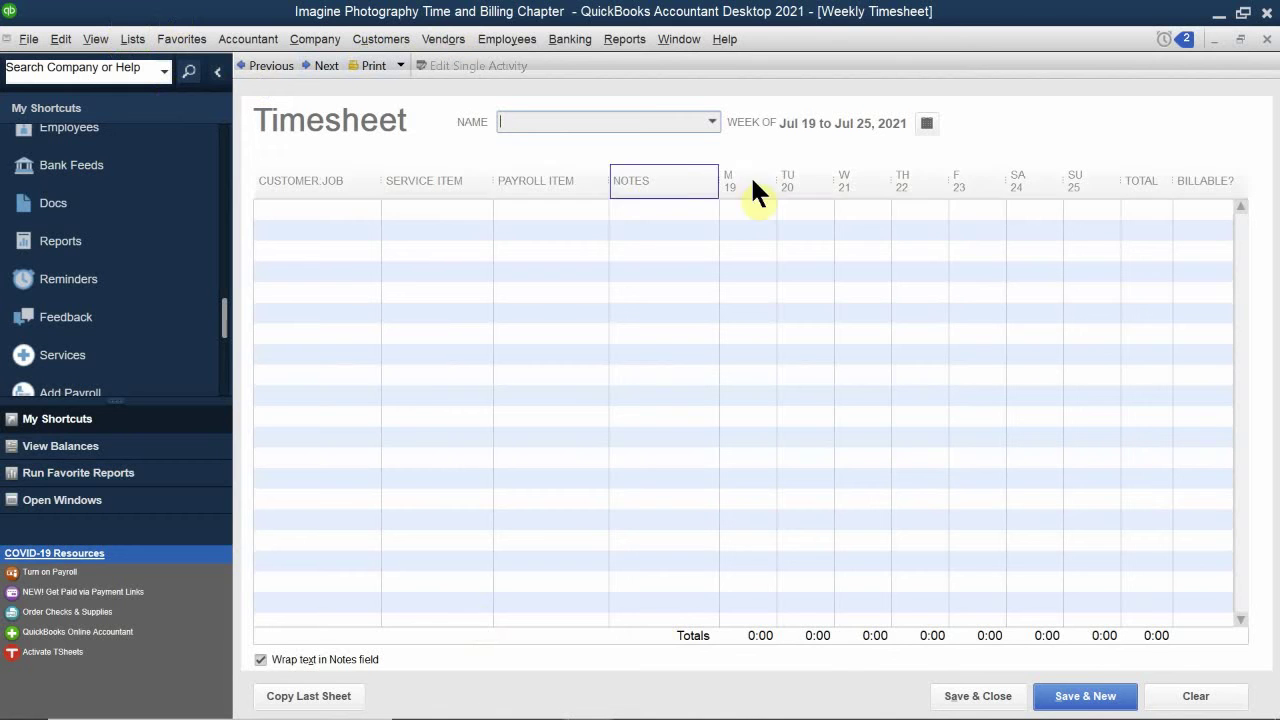
Step: Choose the owner's new Other Name entry as the name on the weekly timesheet
left_click(712, 121)
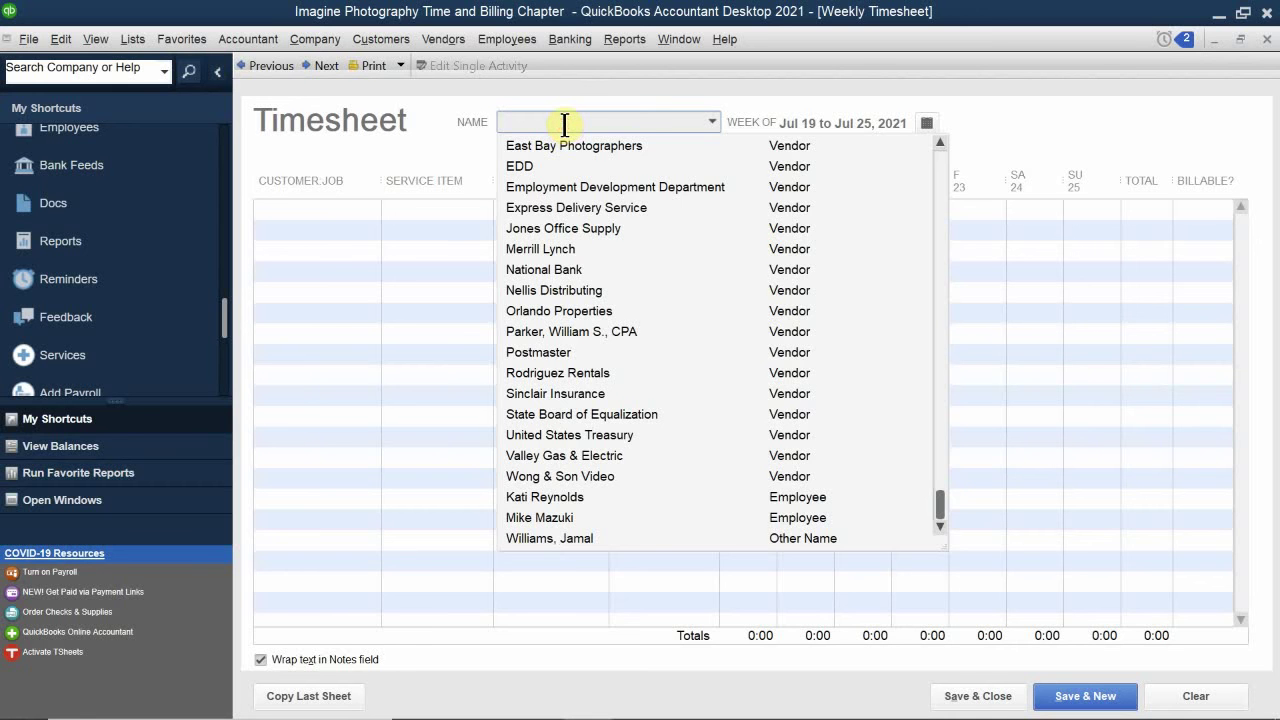
type("K")
key("BackSpace")
key("BackSpace")
type("ja")
key("BackSpace")
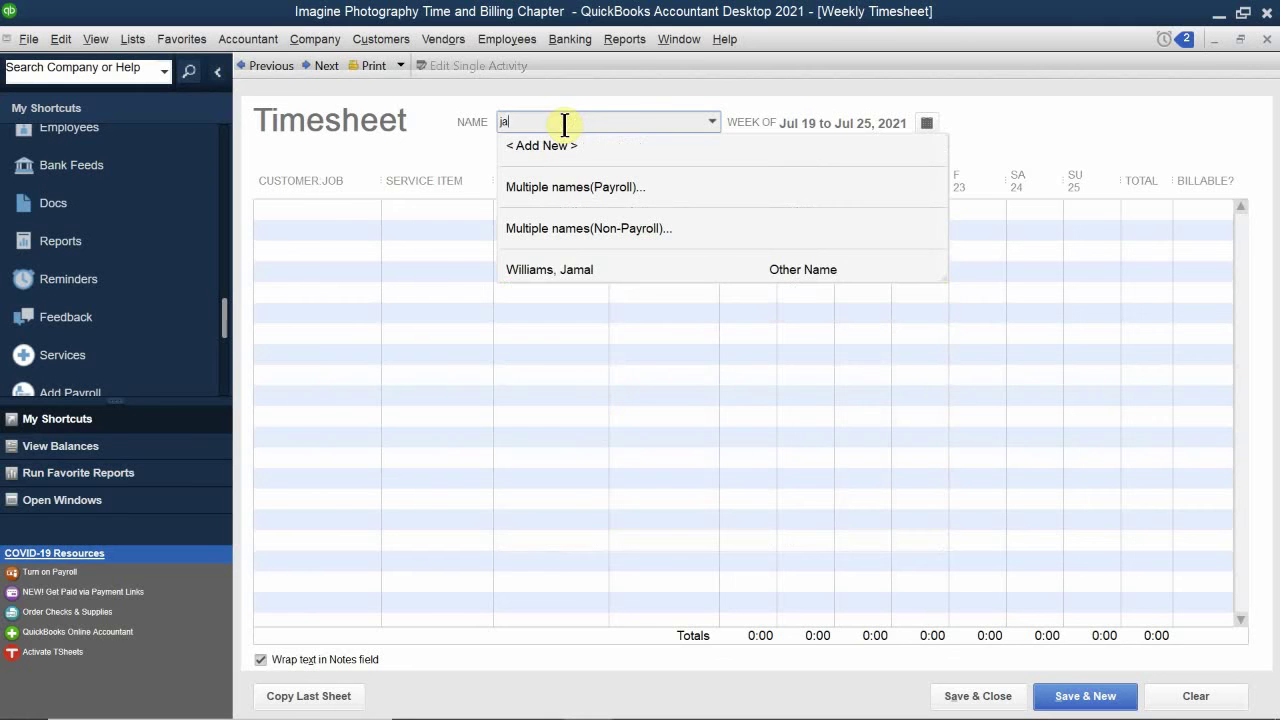
left_click(560, 268)
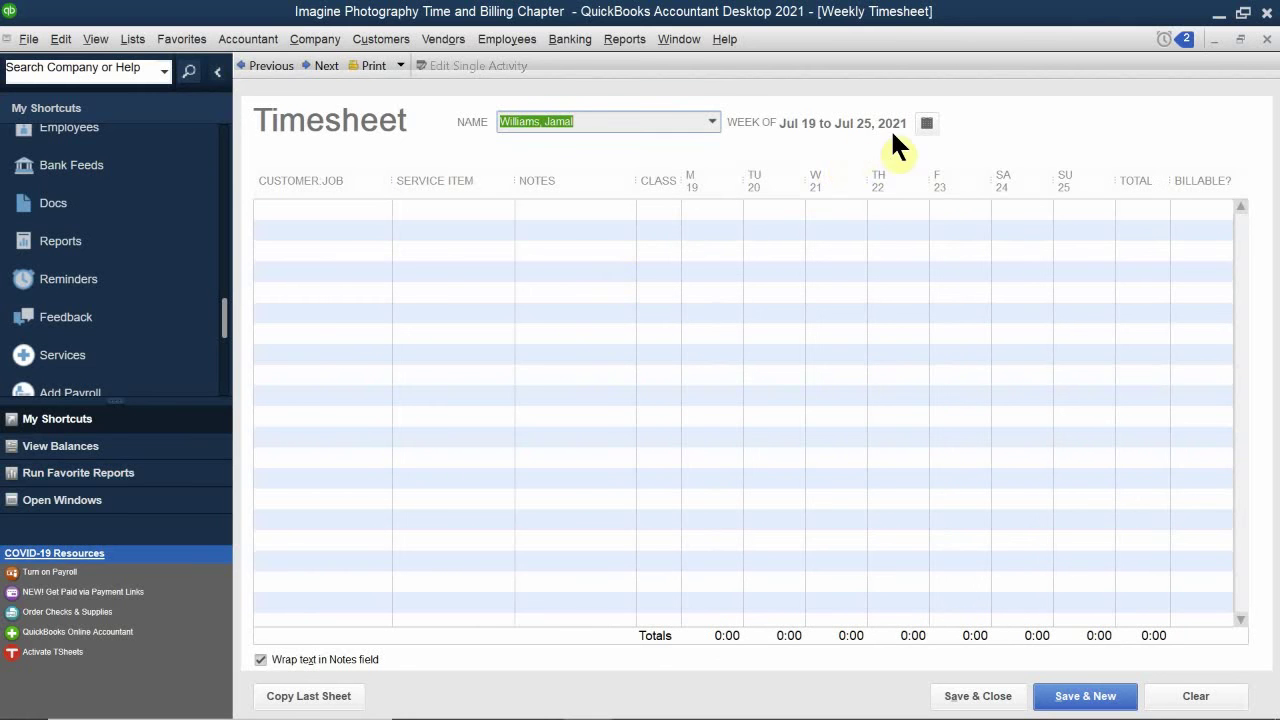
Step: Set the timesheet's week to January 13 to January 19, 2025, by picking January 13, 2025, in the calendar
left_click(927, 122)
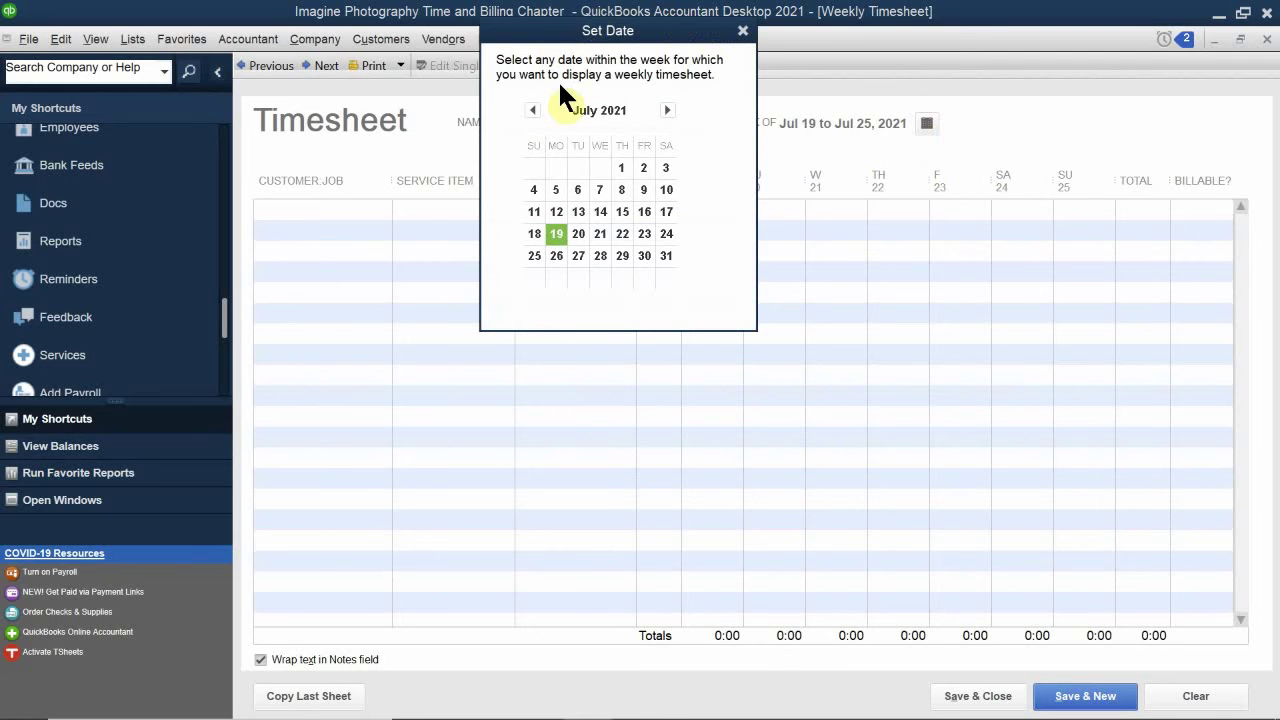
left_click(667, 110)
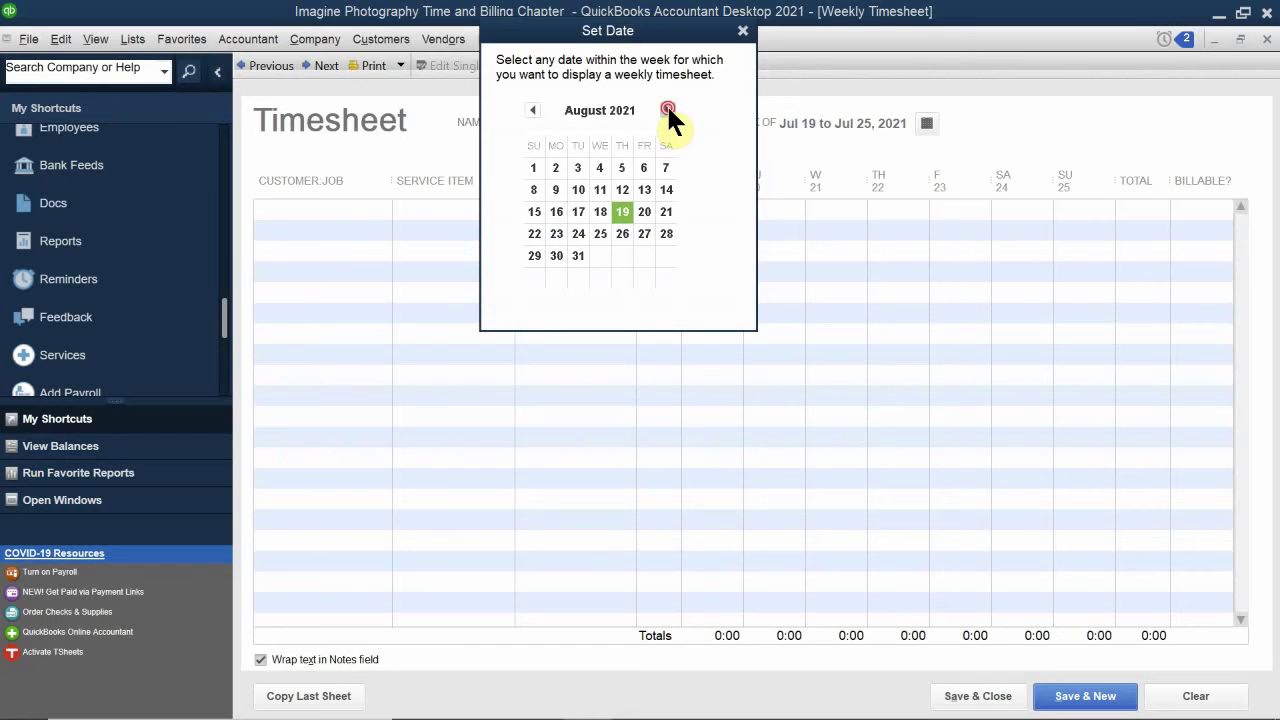
left_click(667, 110)
left_click(667, 110)
left_click(667, 110)
left_click(667, 110)
left_click(667, 110)
left_click(667, 110)
left_click(667, 110)
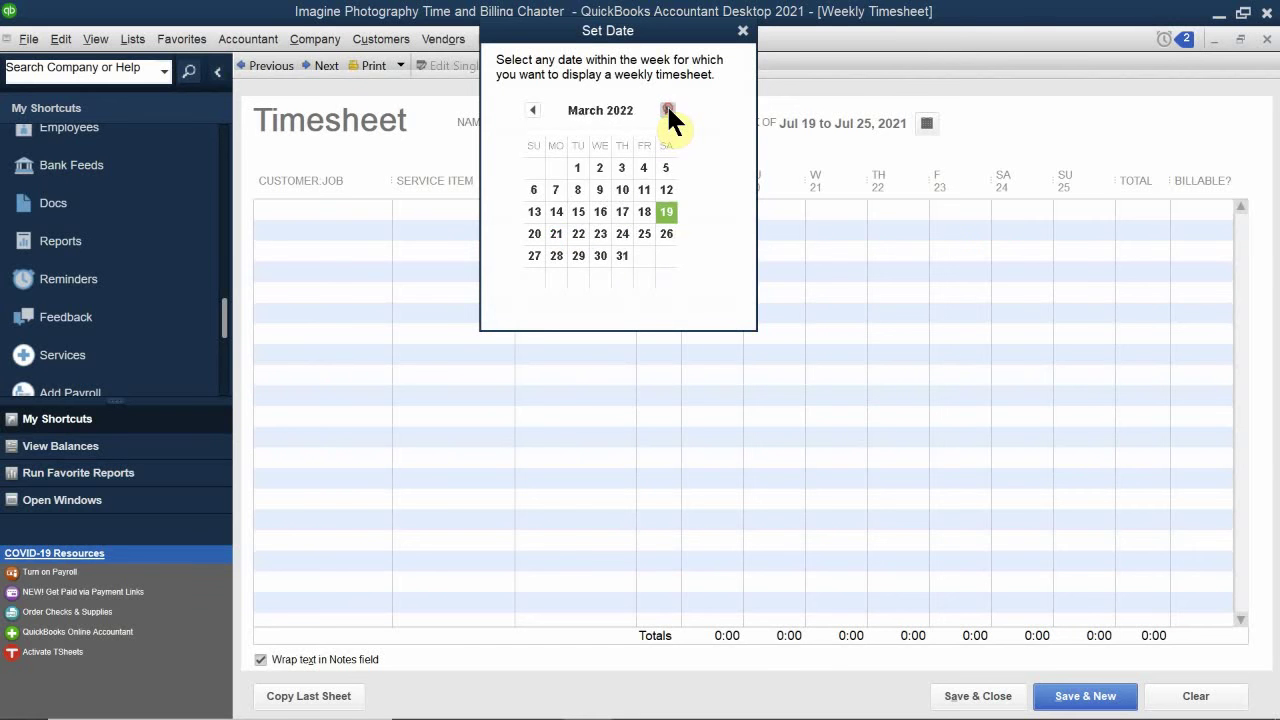
left_click(667, 110)
left_click(667, 110)
left_click(667, 110)
left_click(667, 110)
left_click(667, 110)
left_click(667, 110)
left_click(667, 110)
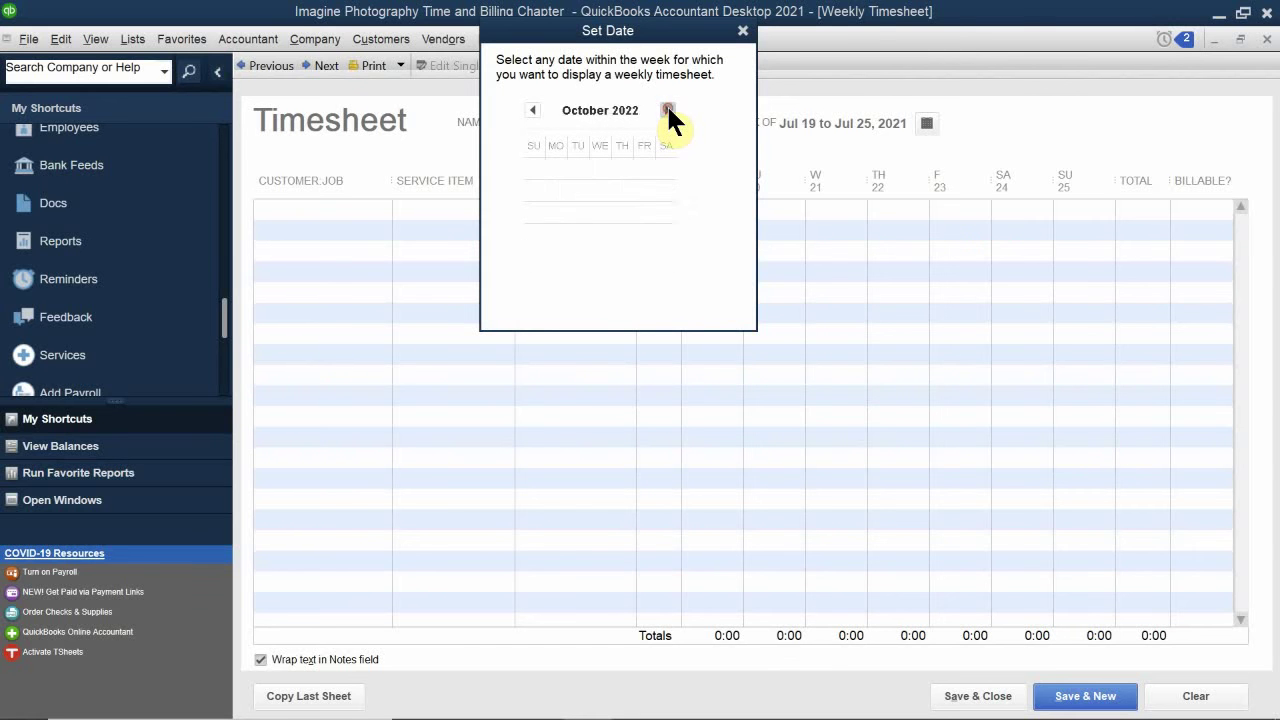
left_click(667, 110)
left_click(667, 110)
left_click(667, 110)
left_click(667, 110)
left_click(667, 110)
left_click(667, 110)
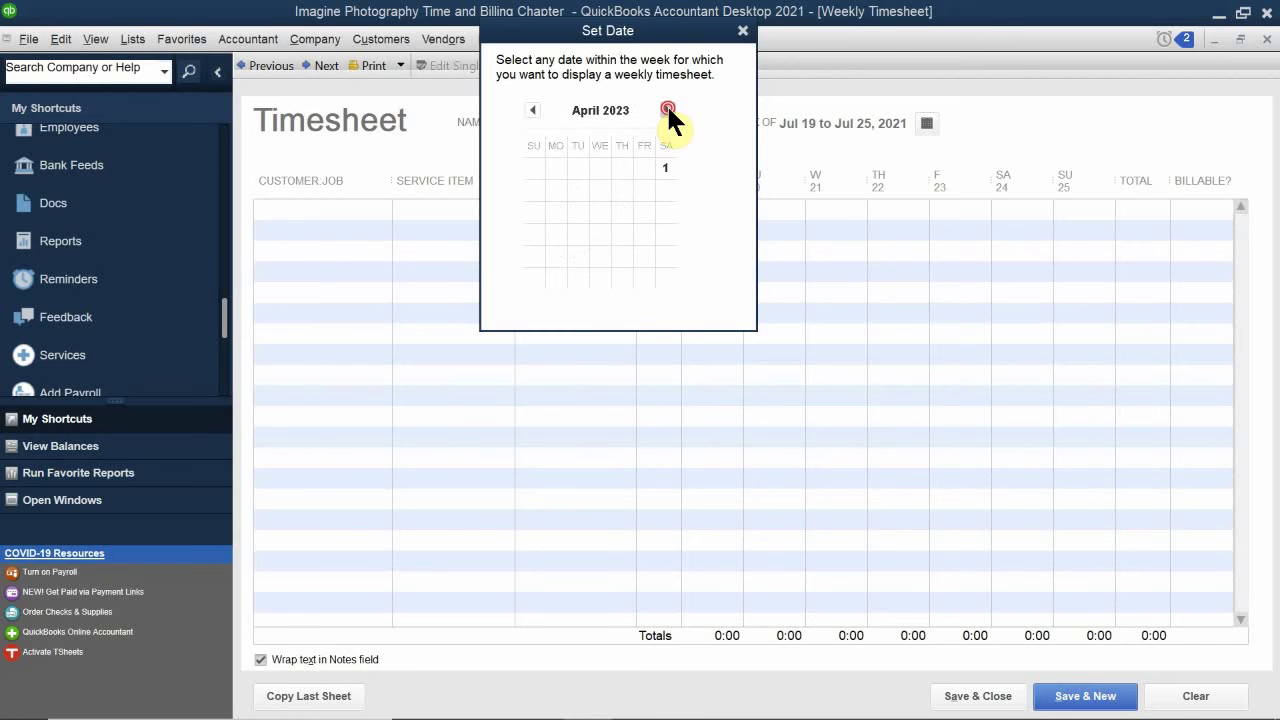
left_click(667, 110)
left_click(667, 110)
left_click(667, 110)
left_click(667, 110)
left_click(667, 110)
left_click(667, 110)
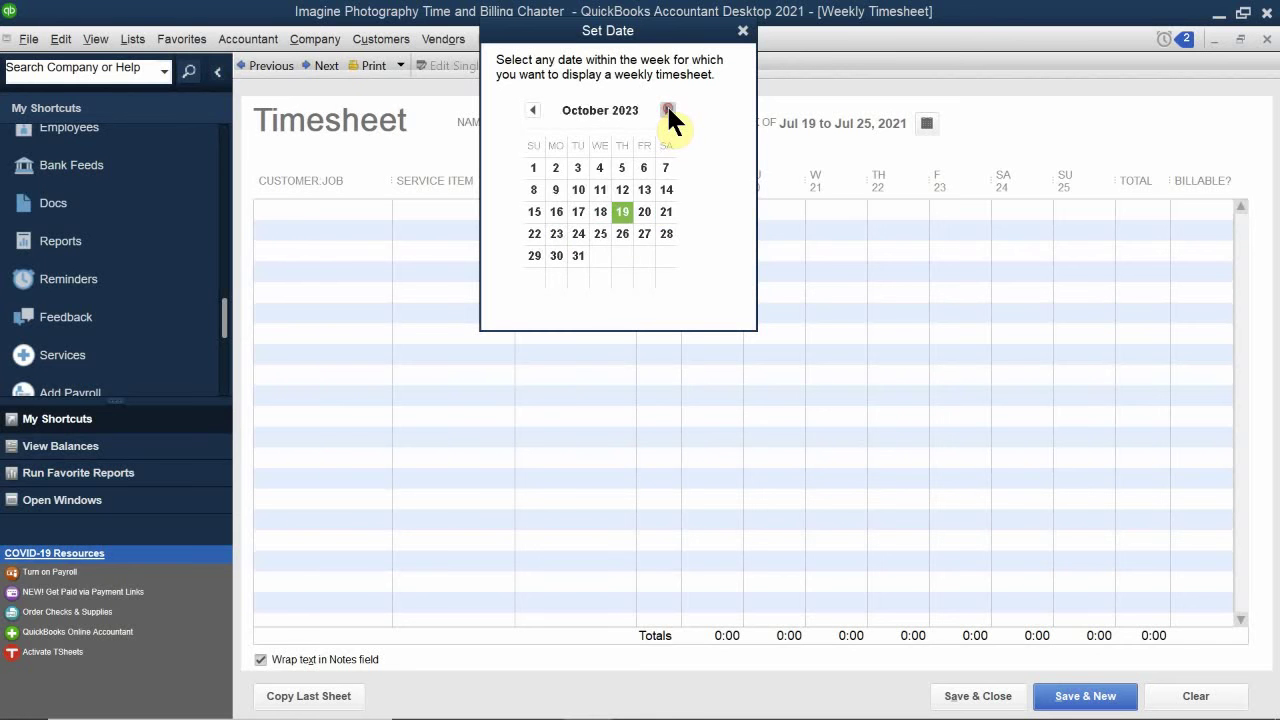
left_click(667, 110)
left_click(667, 110)
left_click(667, 110)
left_click(667, 110)
left_click(667, 108)
left_click(667, 108)
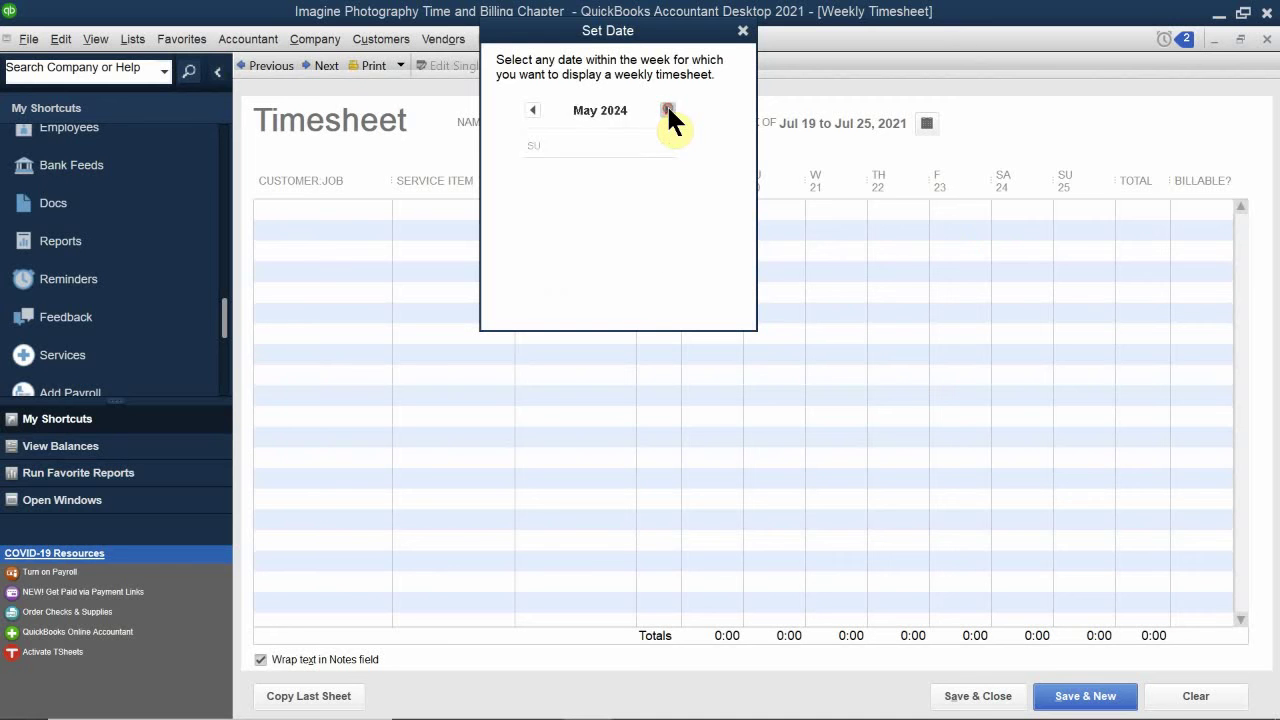
left_click(667, 108)
left_click(667, 108)
left_click(667, 108)
left_click(667, 108)
left_click(667, 108)
left_click(667, 108)
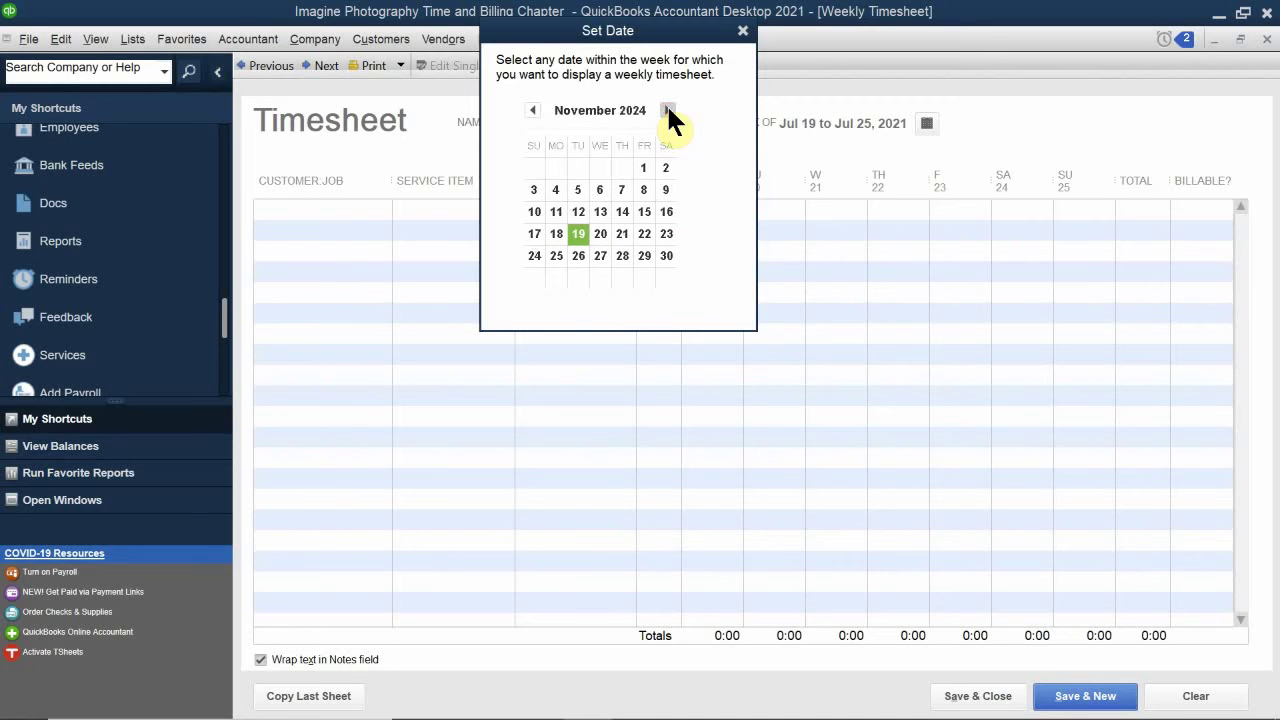
left_click(667, 108)
left_click(667, 108)
left_click(667, 108)
left_click(667, 108)
left_click(531, 108)
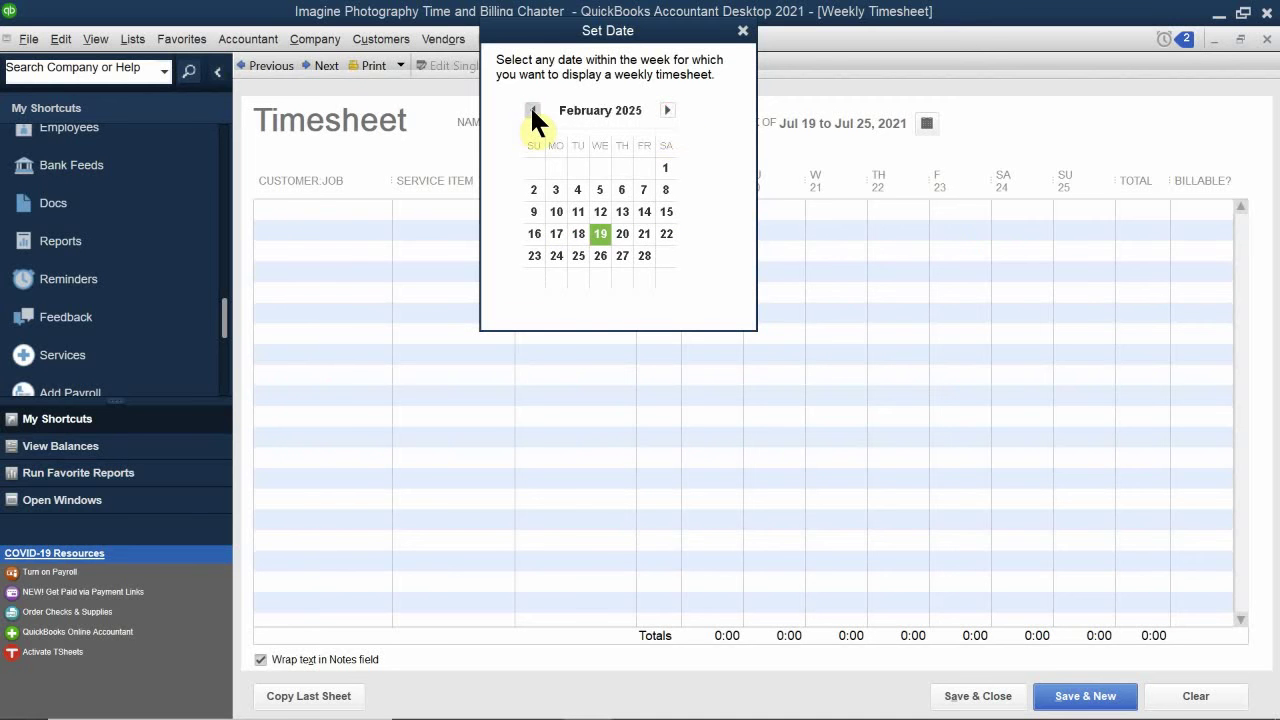
left_click(531, 108)
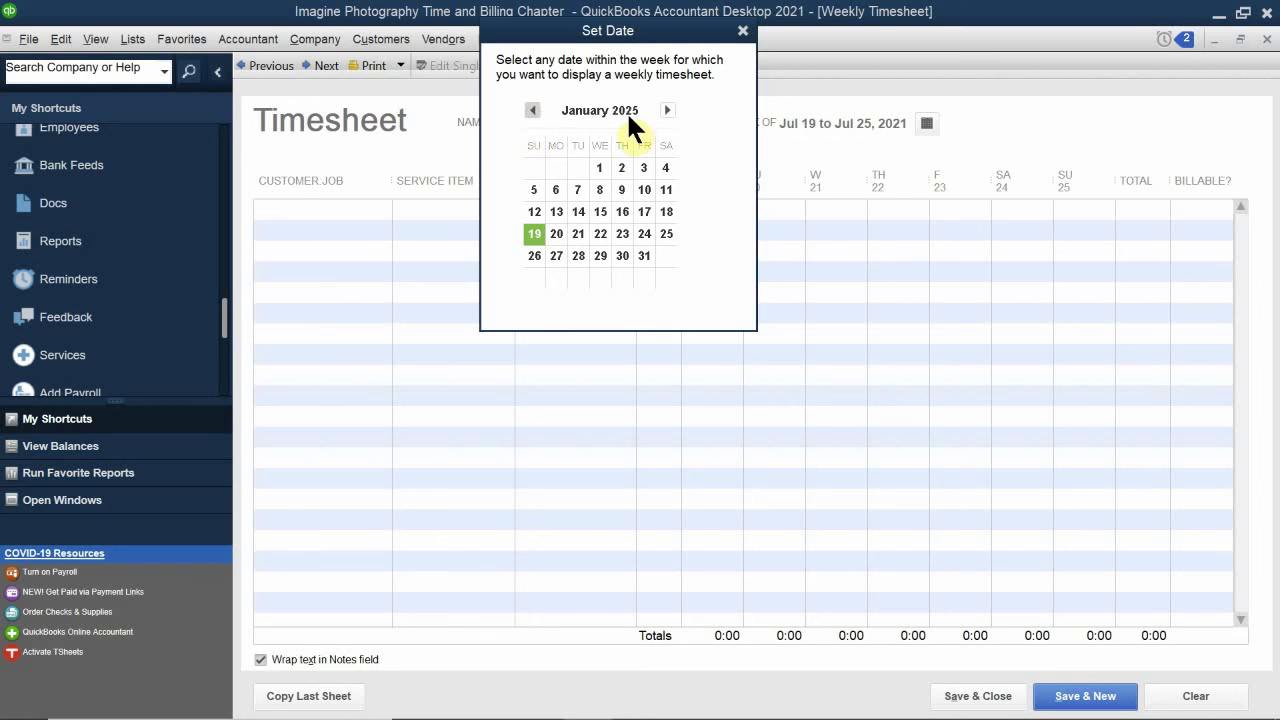
left_click(556, 211)
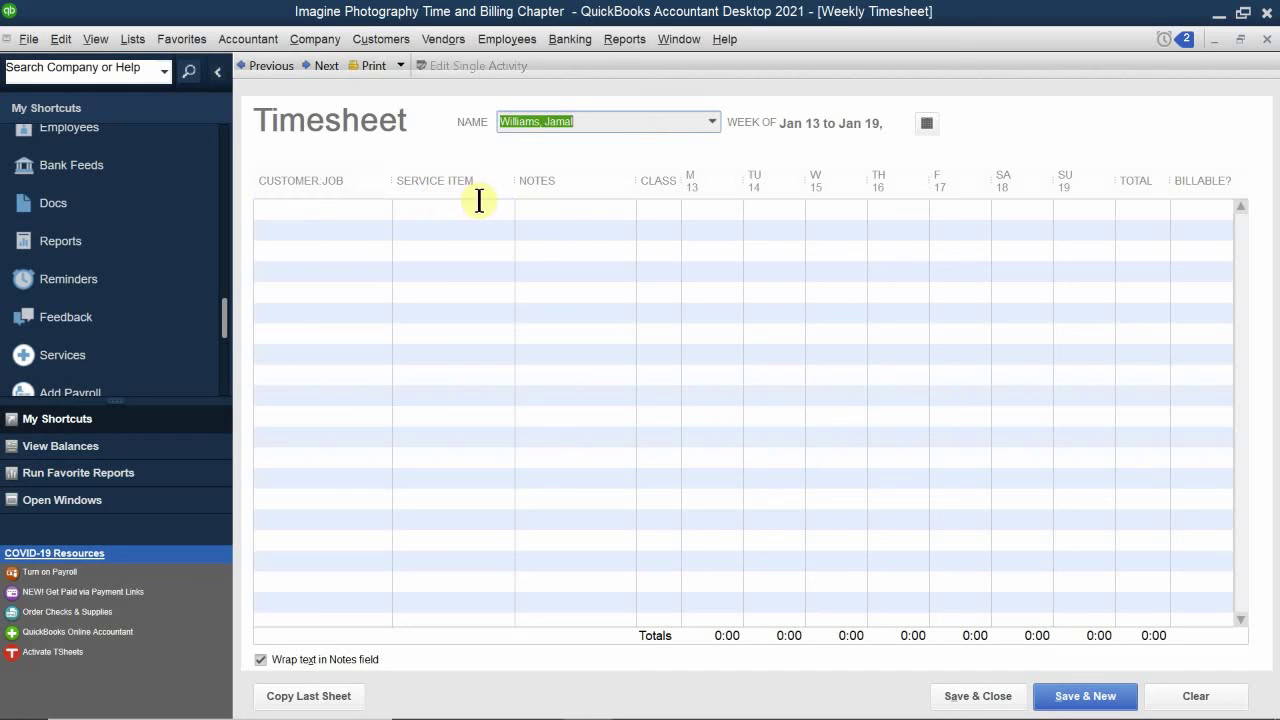
Step: Enter the note Admin and the class Overhead in the first row, narrowing the Notes column and widening the Class column
left_click(551, 209)
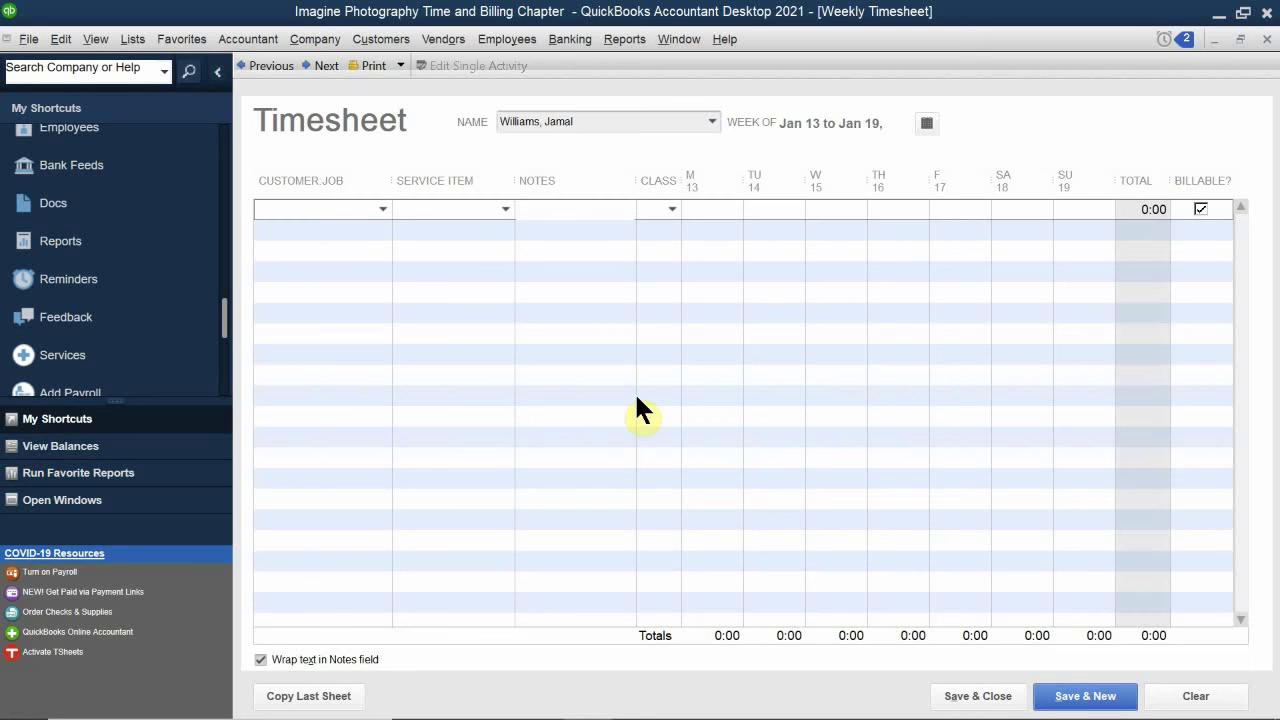
type("Admin")
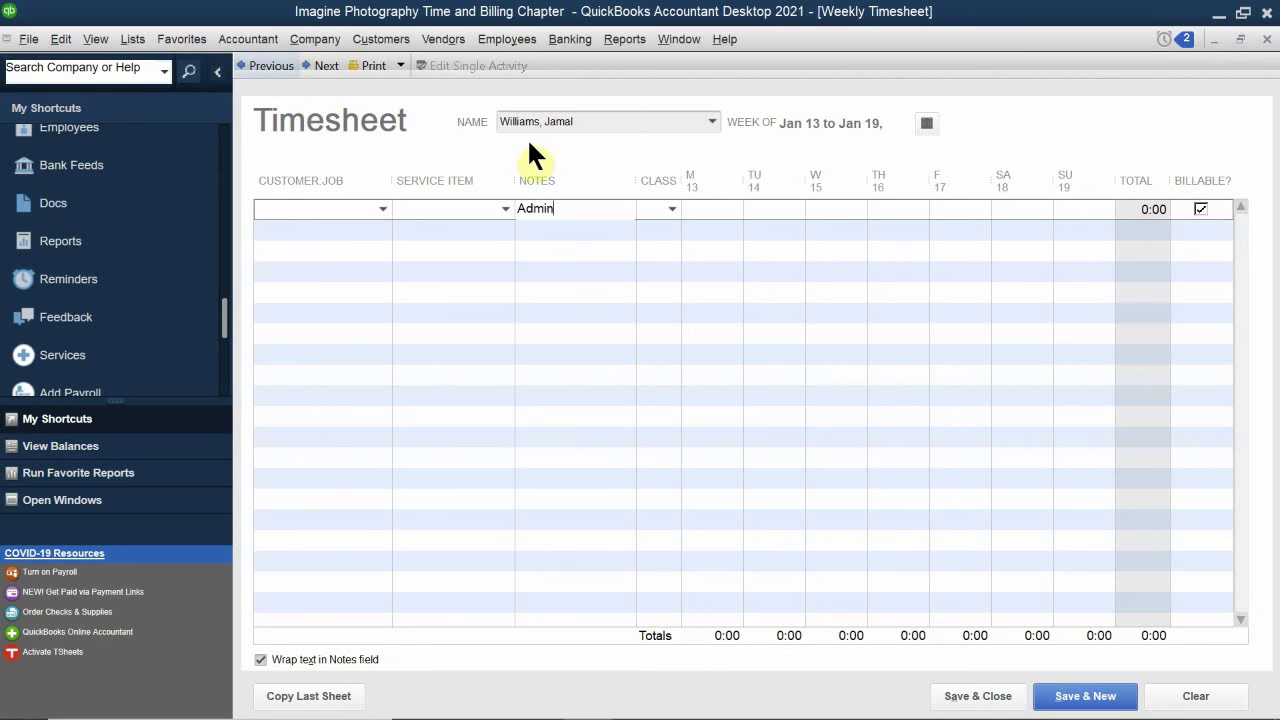
left_click_drag(636, 180, 608, 180)
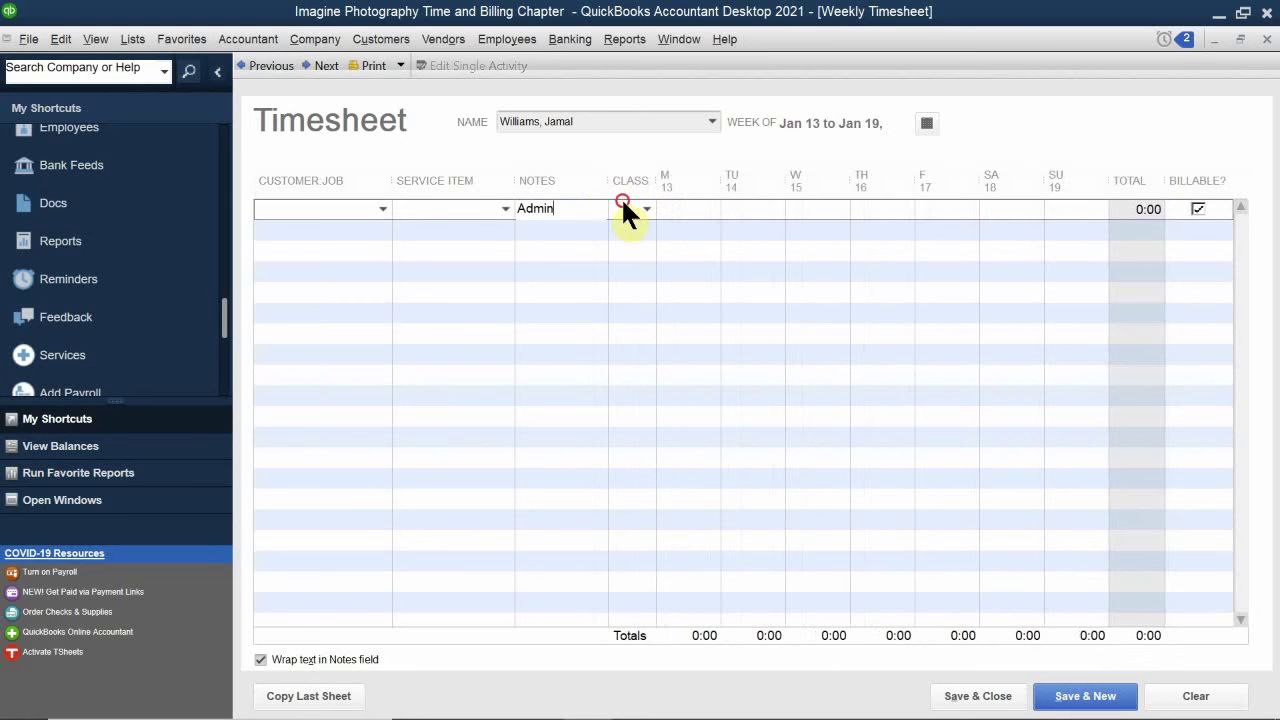
left_click(620, 209)
type("o")
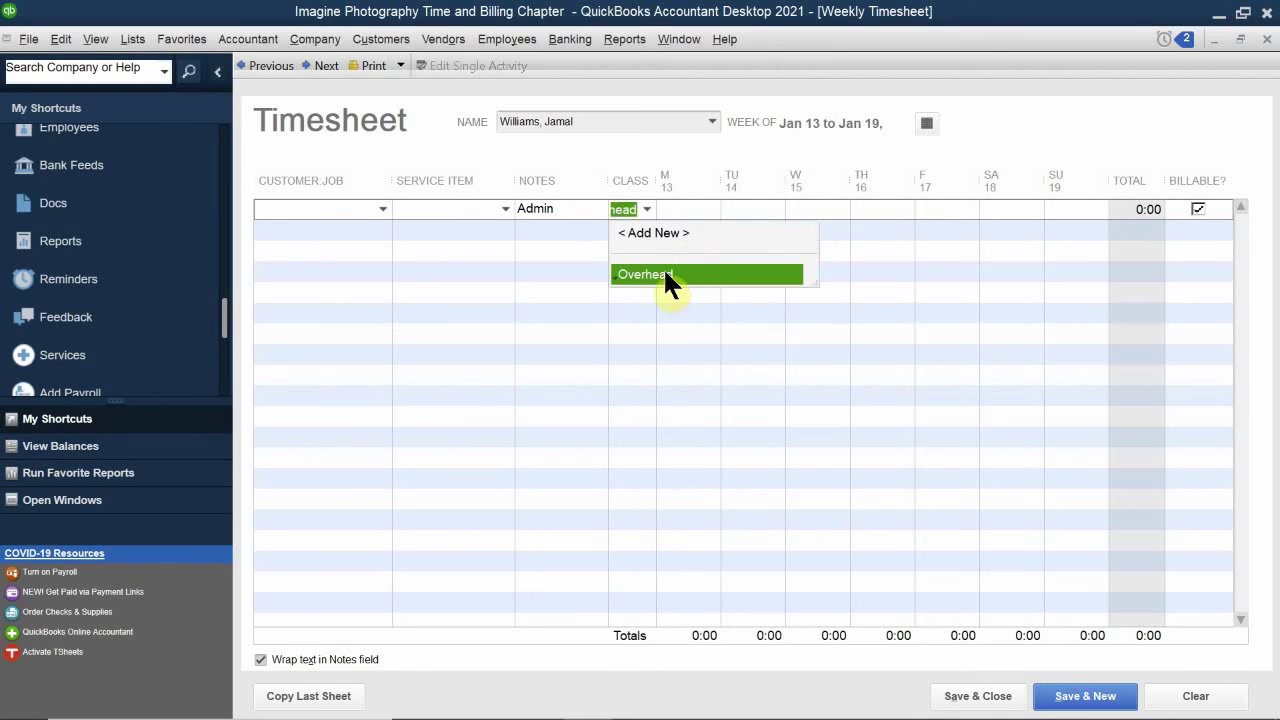
left_click(662, 266)
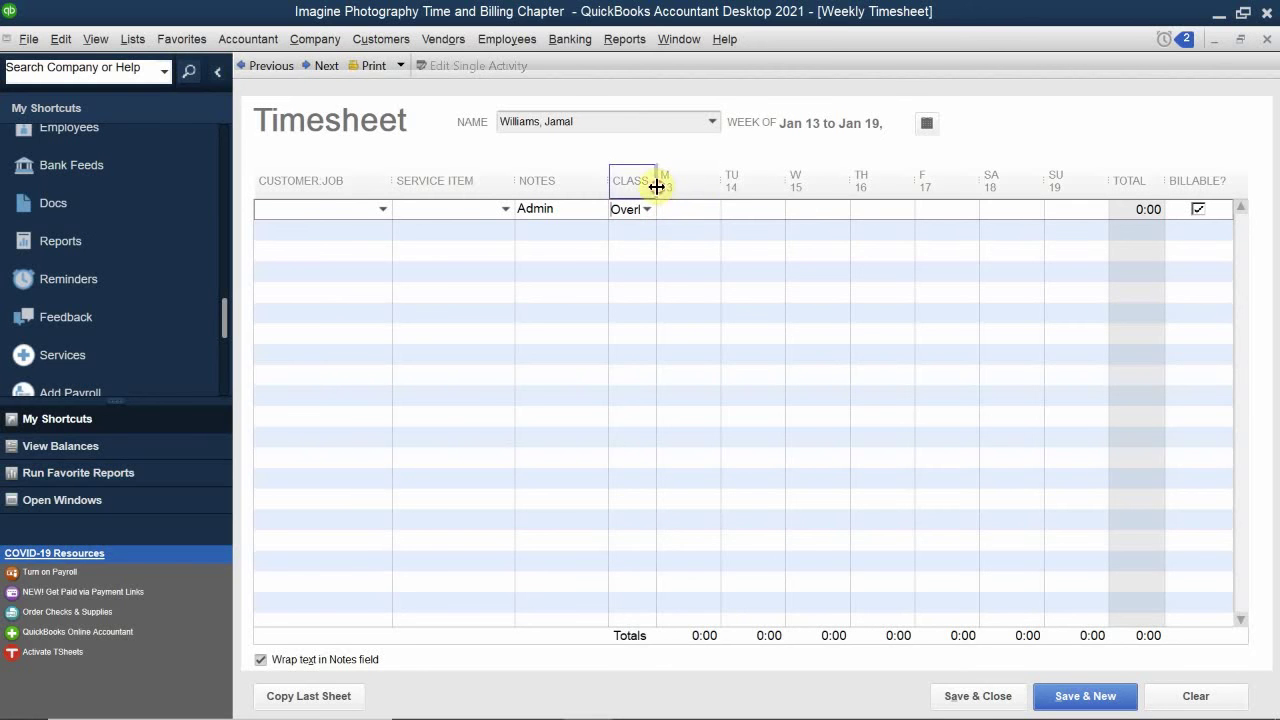
left_click_drag(656, 186, 696, 280)
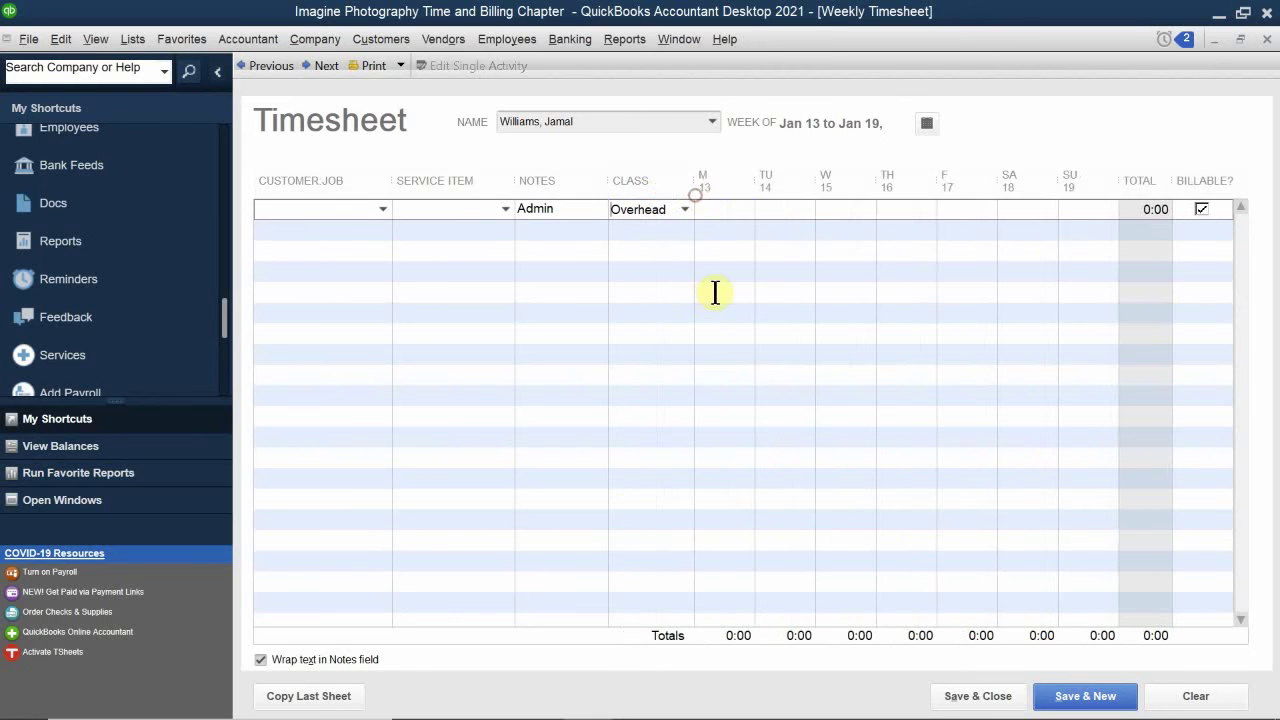
Step: Enter 3 hours for Monday the 13th on the Admin row and mark the row as not billable
left_click(729, 213)
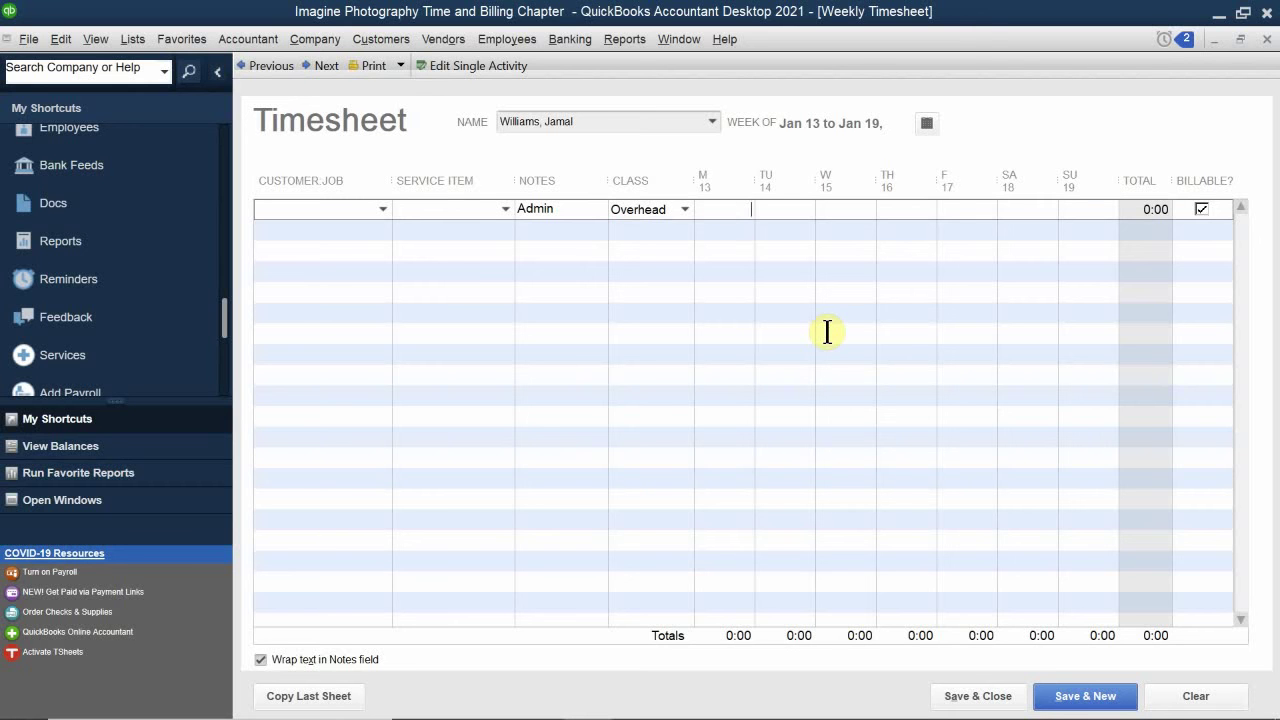
type("3")
left_click(777, 225)
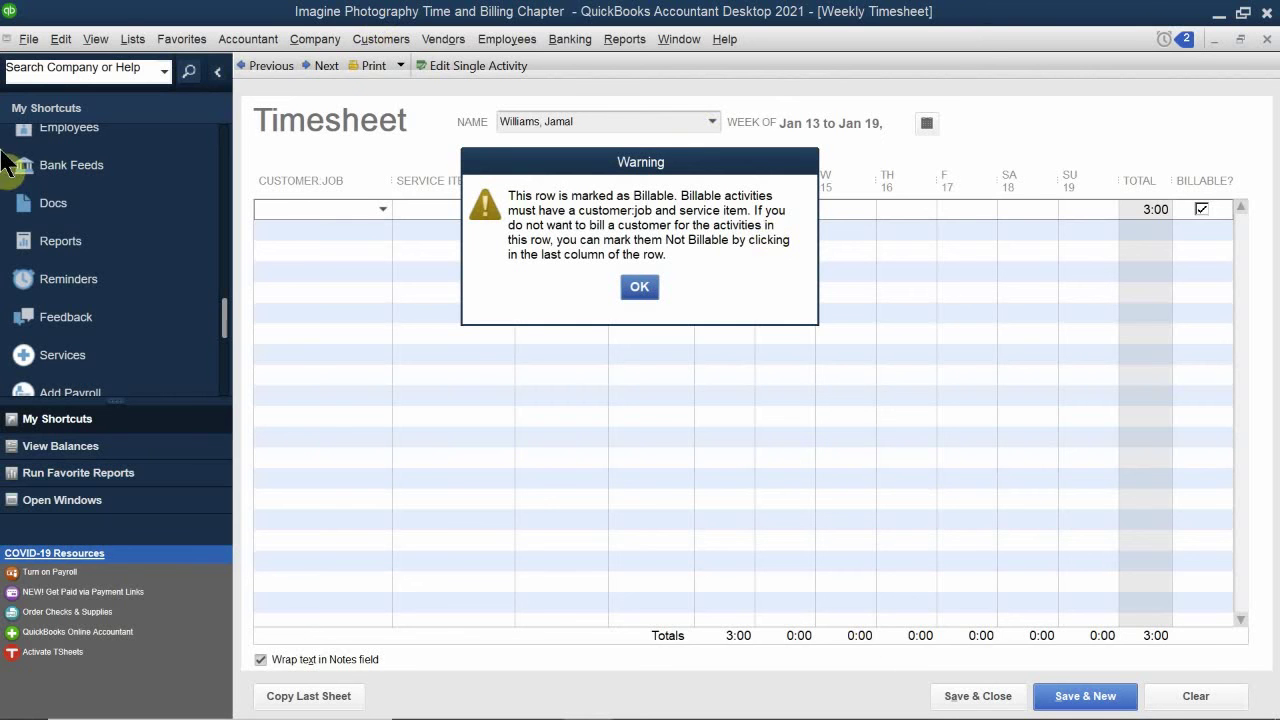
left_click(640, 288)
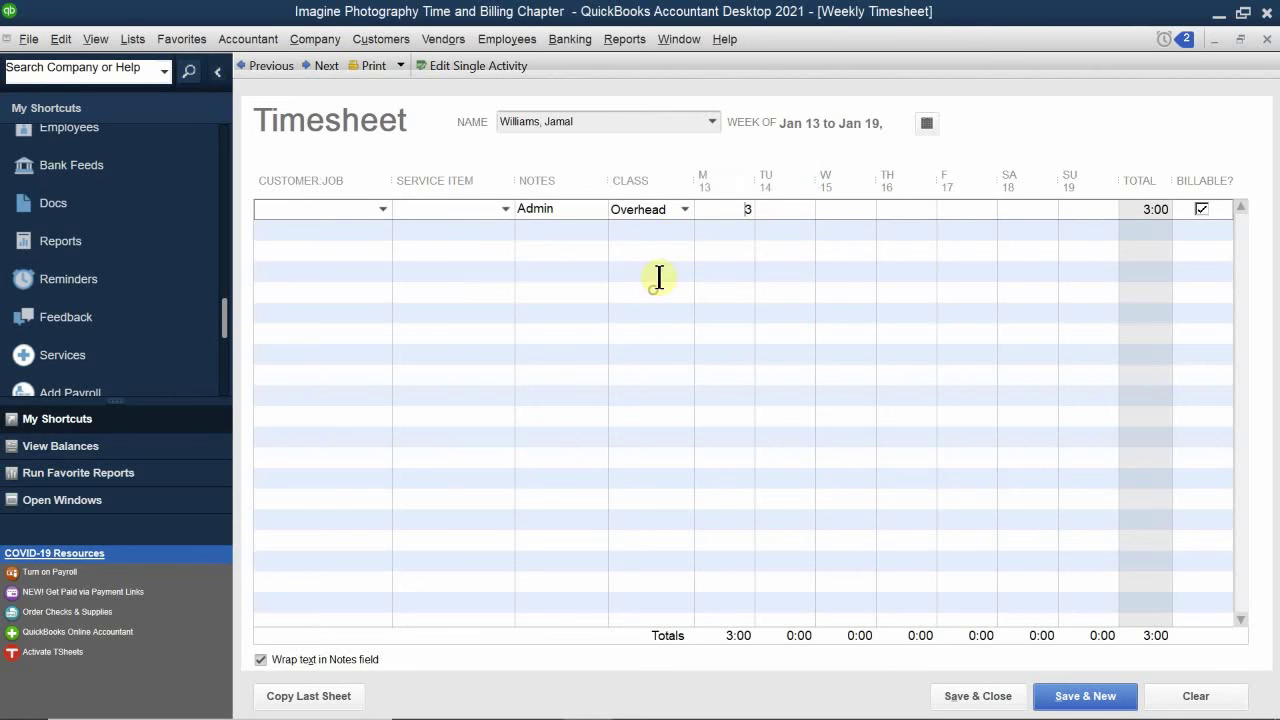
left_click(1201, 210)
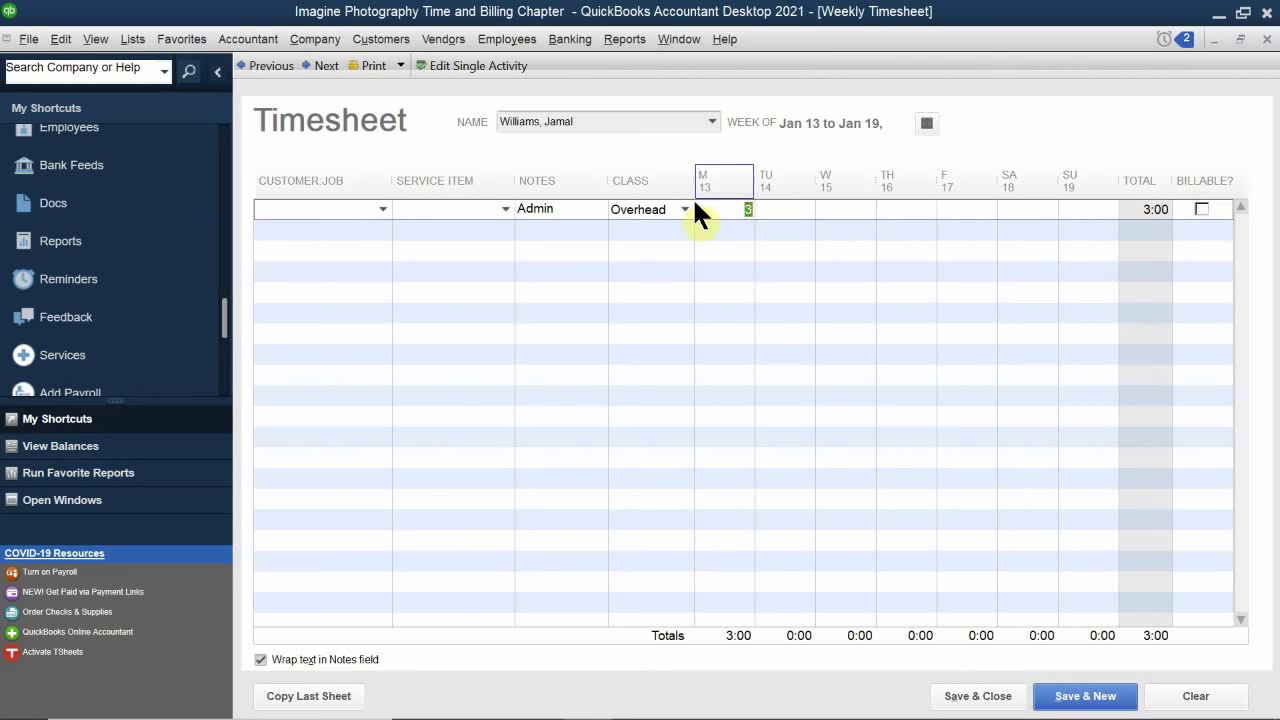
Step: Fill in the Admin row's remaining weekday hours: Tuesday 2, Wednesday 8, Thursday 9 and Friday 12
left_click(777, 208)
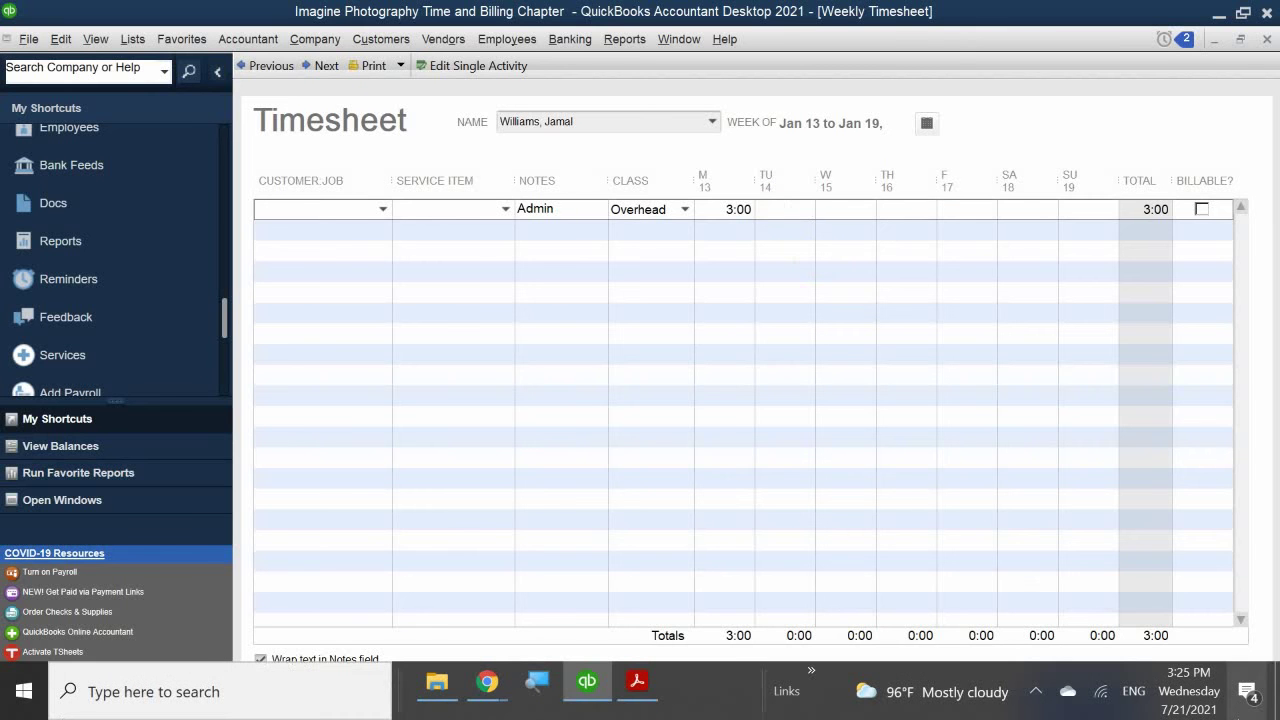
type("2")
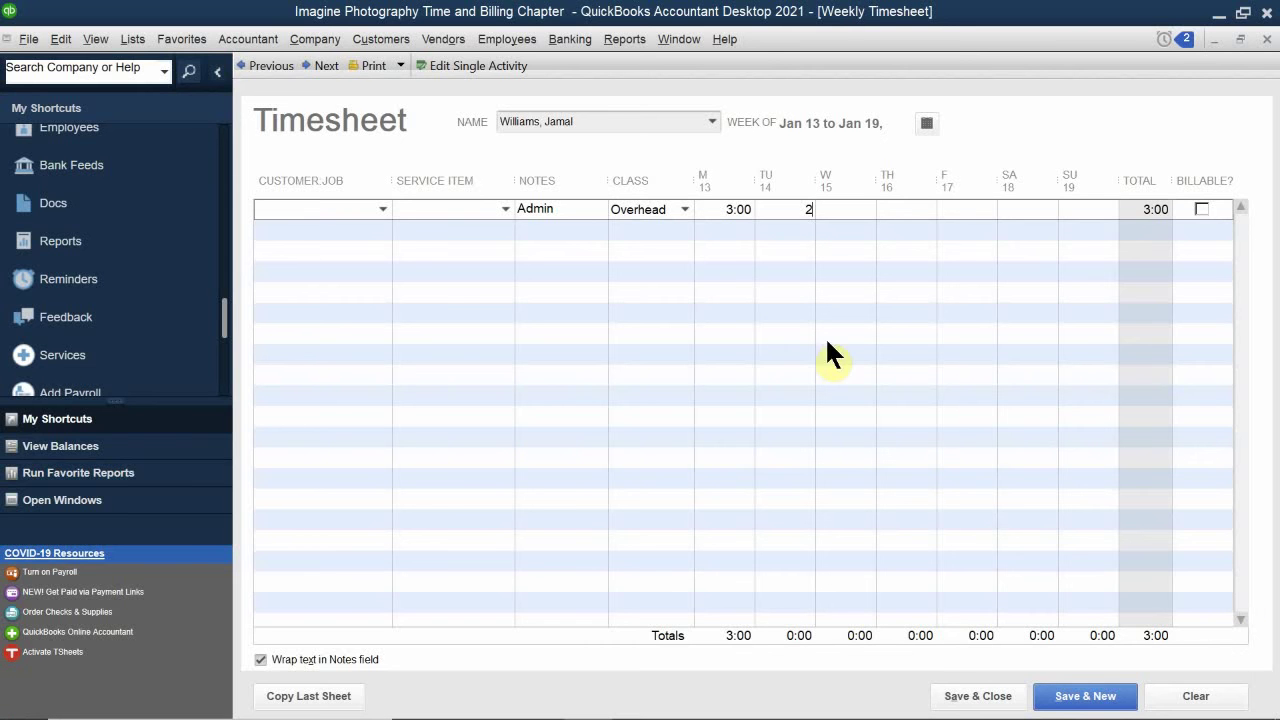
left_click(850, 218)
type("8")
left_click(909, 209)
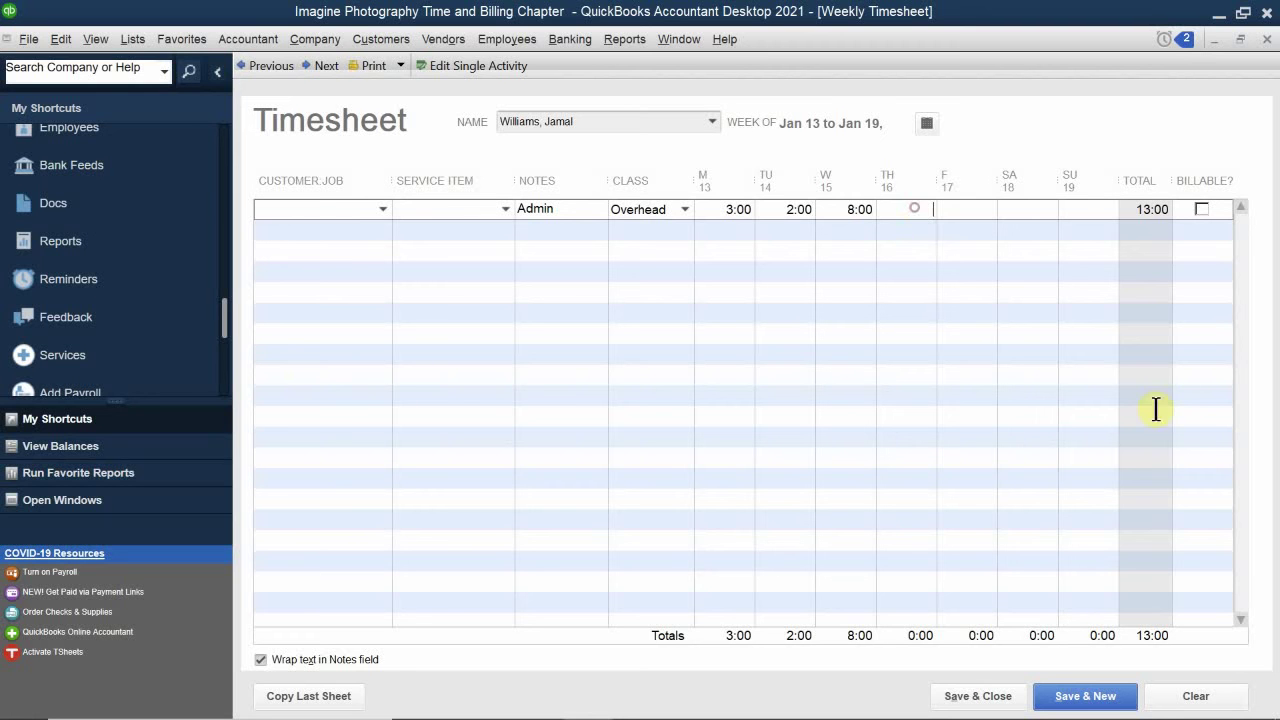
type("9")
left_click(970, 209)
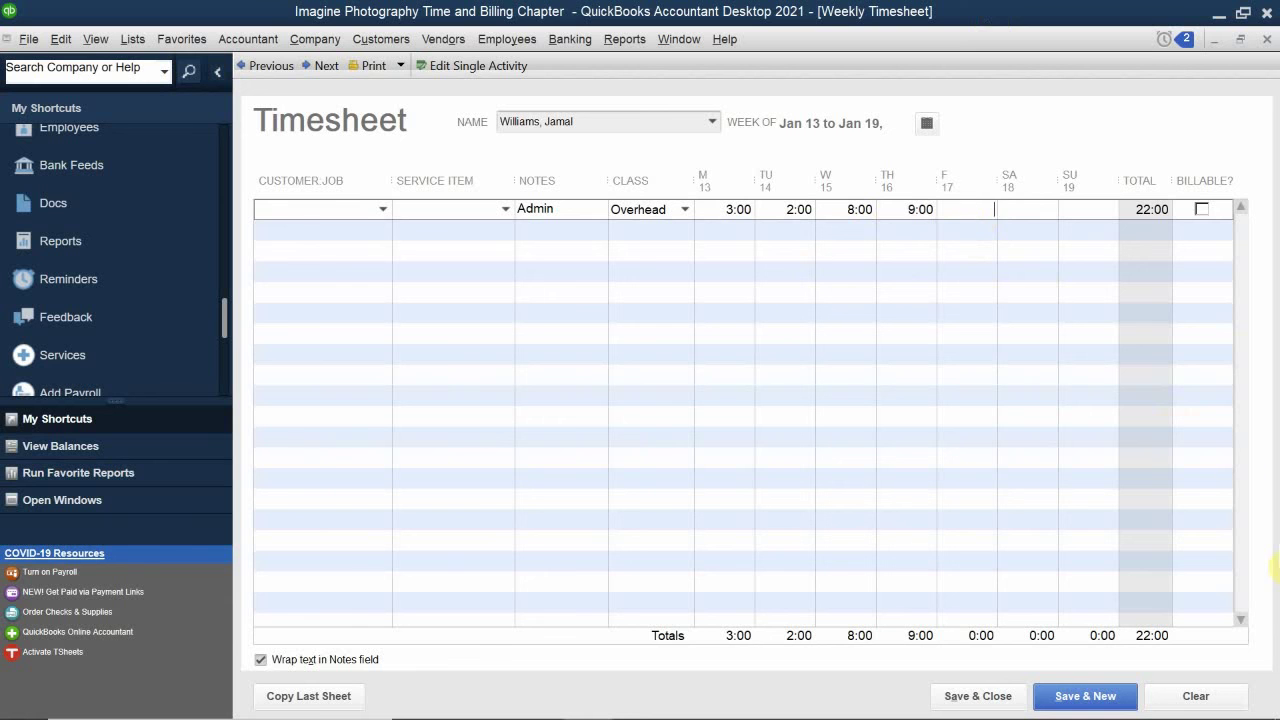
type("12")
Step: Choose the customer's Branch Opening job as the Customer:Job on the second timesheet row
left_click(287, 233)
type("ar")
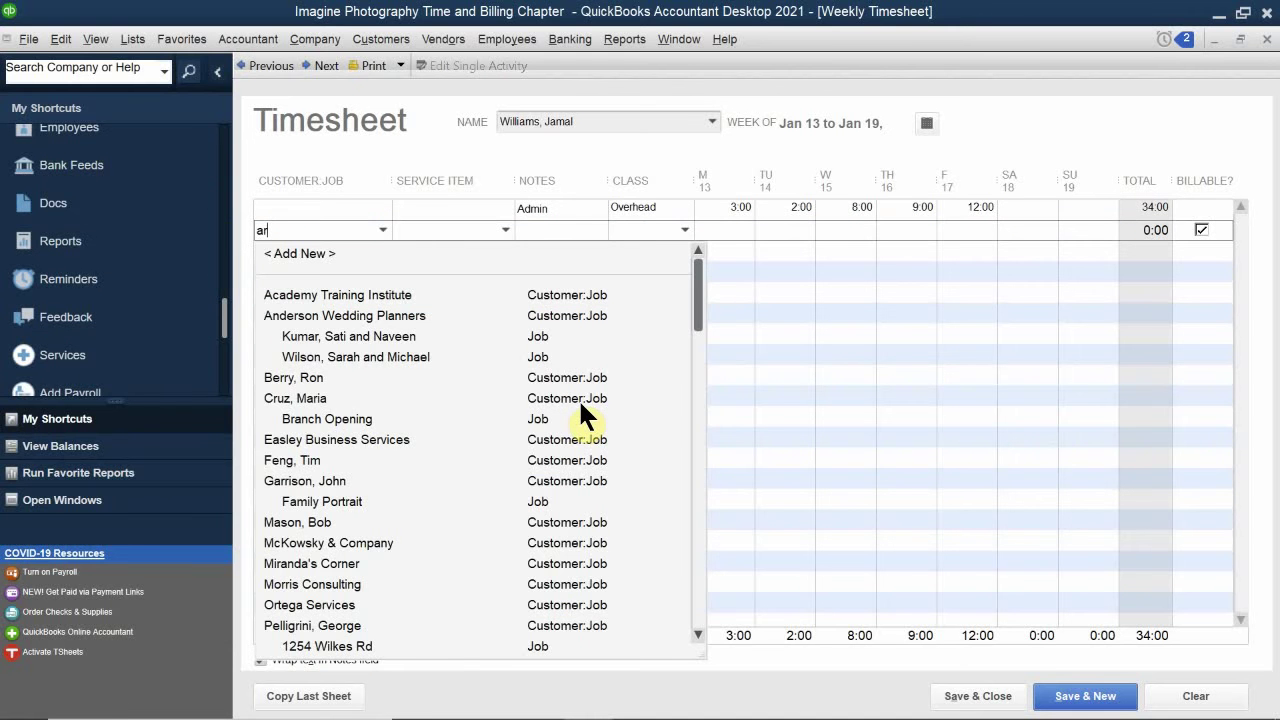
key("BackSpace")
key("BackSpace")
key("BackSpace")
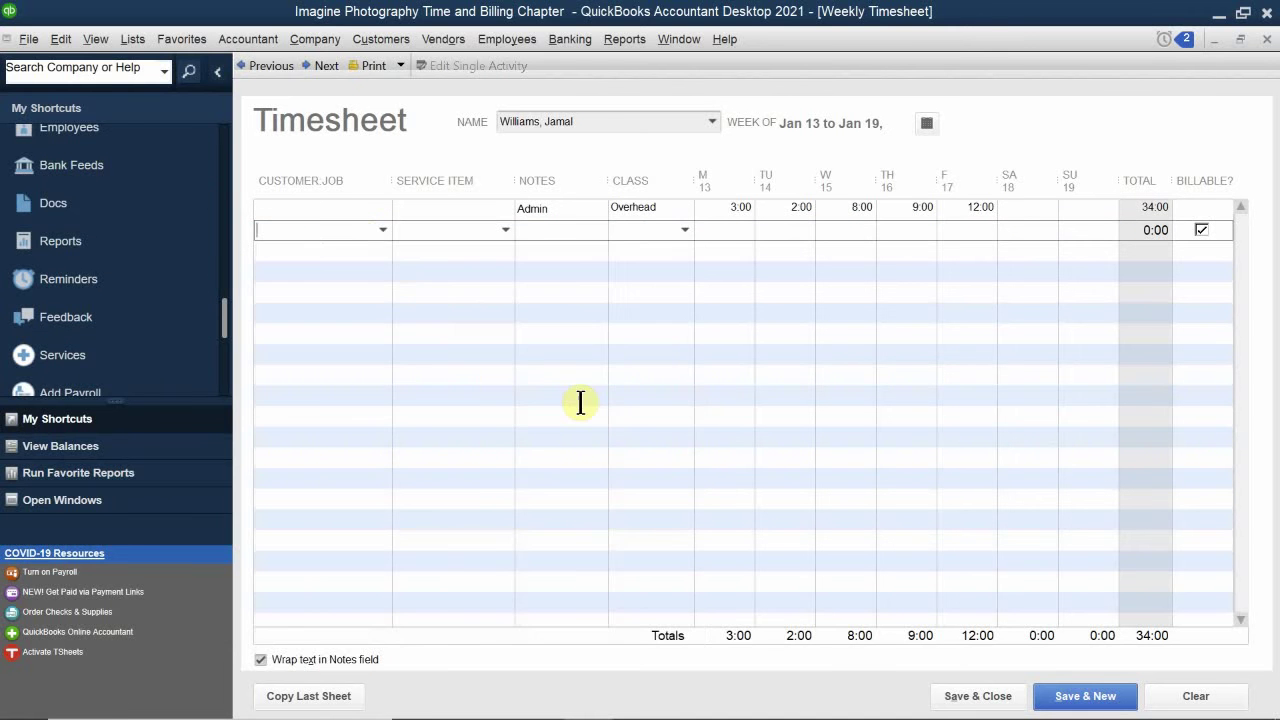
type("mar")
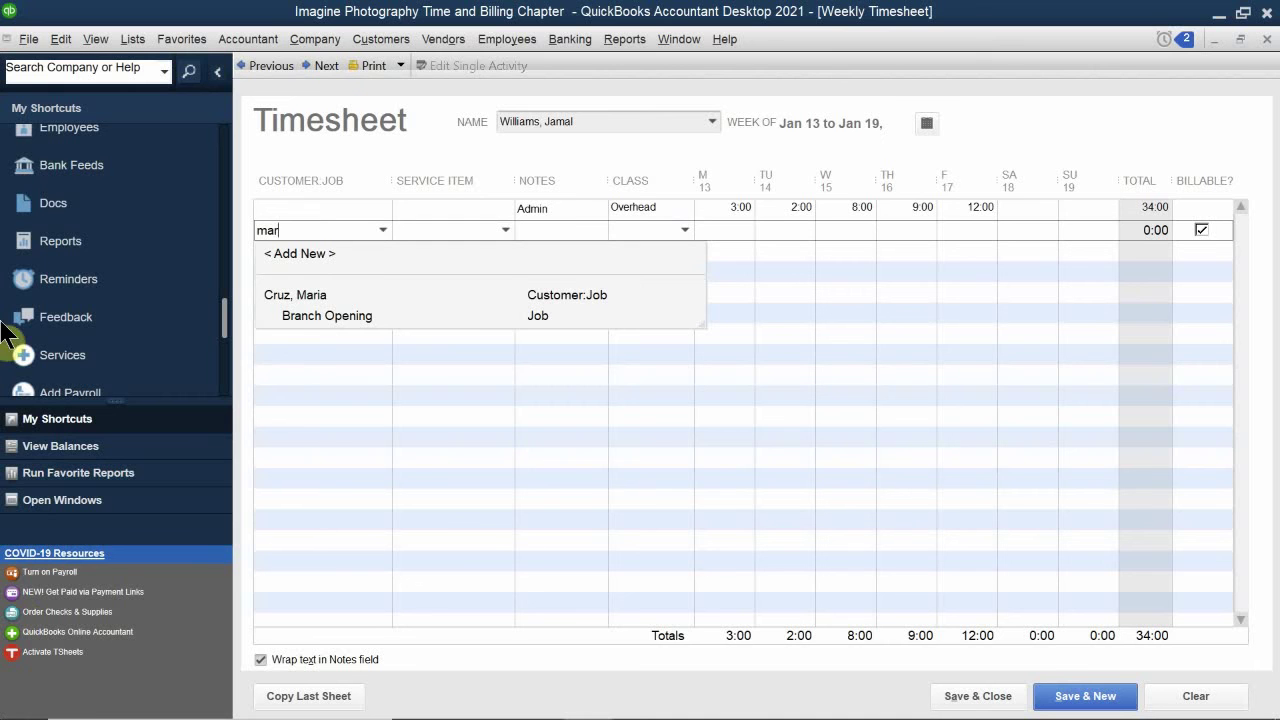
left_click(300, 315)
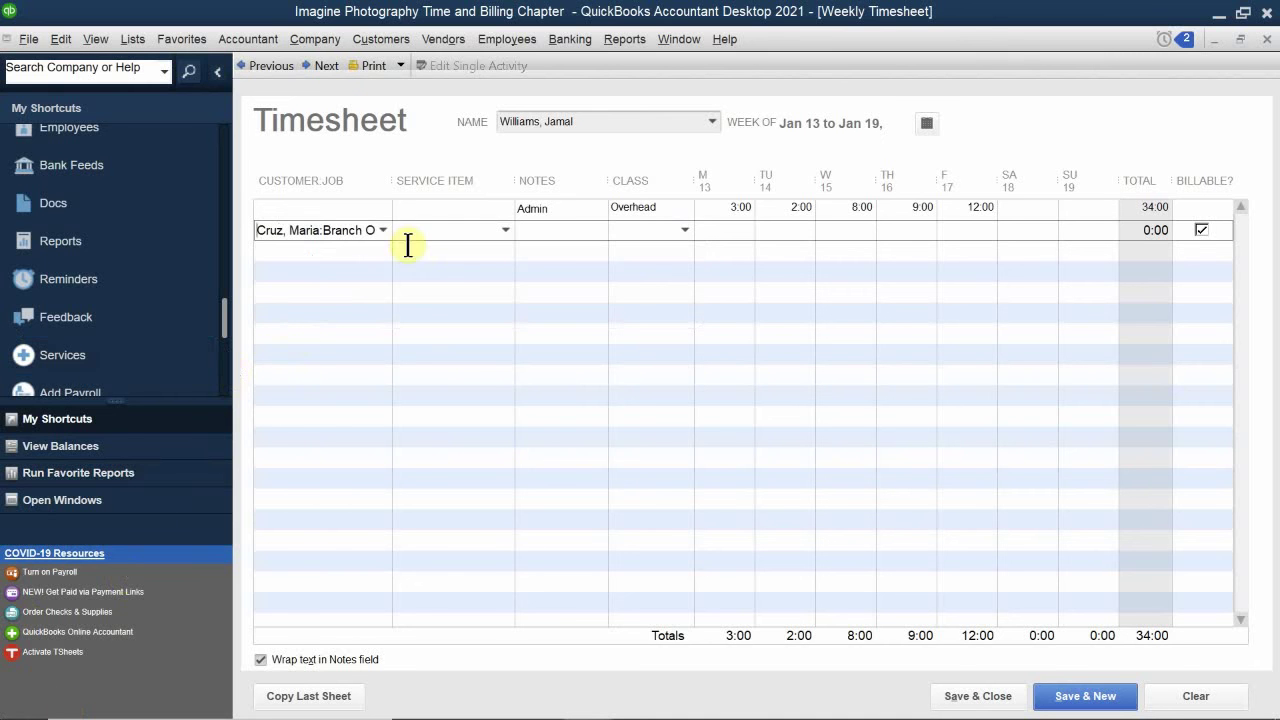
Step: Set the second row's service item to Retouching and enter Retouching Photos as its note
left_click(420, 234)
type("Retouching")
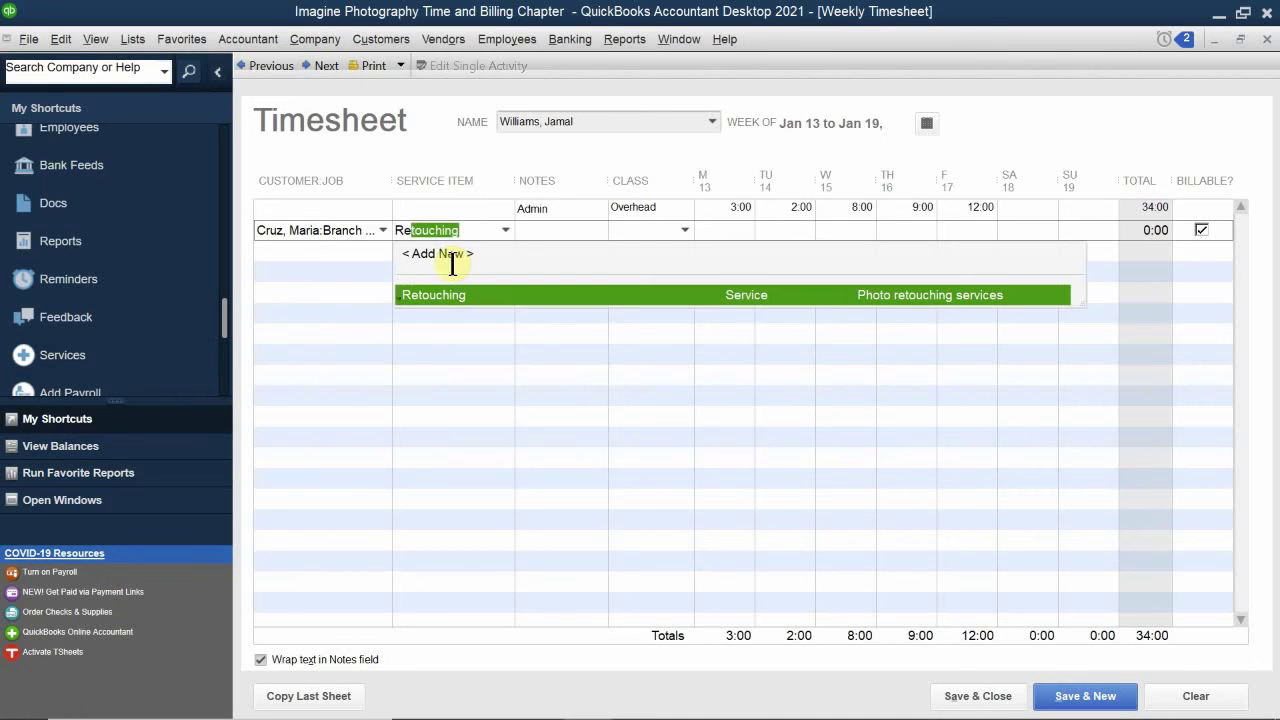
left_click(461, 293)
left_click(536, 238)
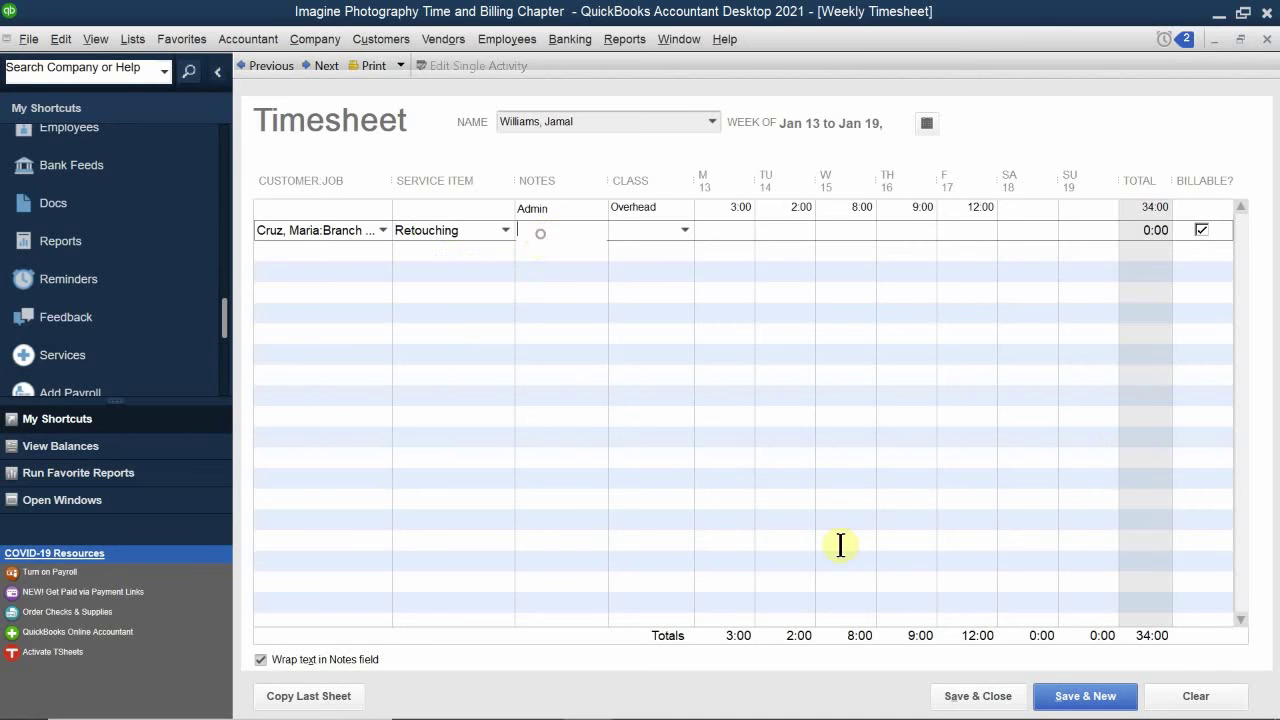
type("Retp")
type("ou")
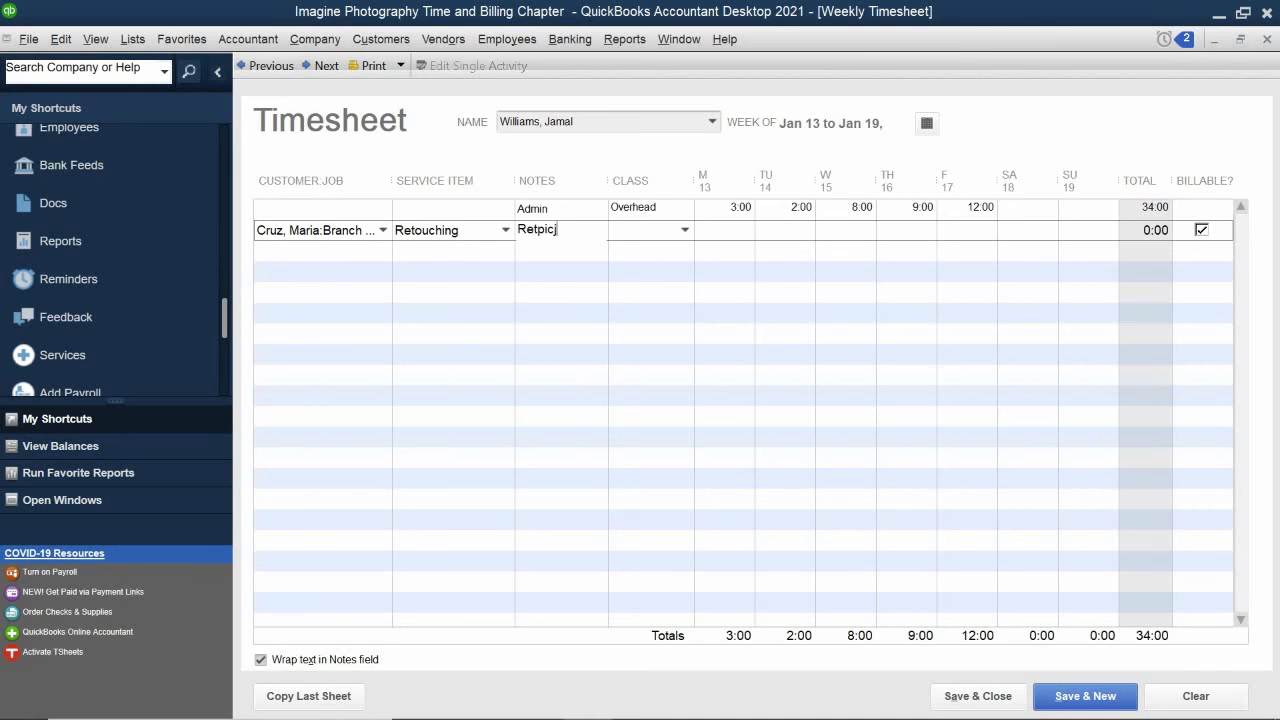
key("BackSpace")
key("BackSpace")
key("BackSpace")
type("ouching Photos")
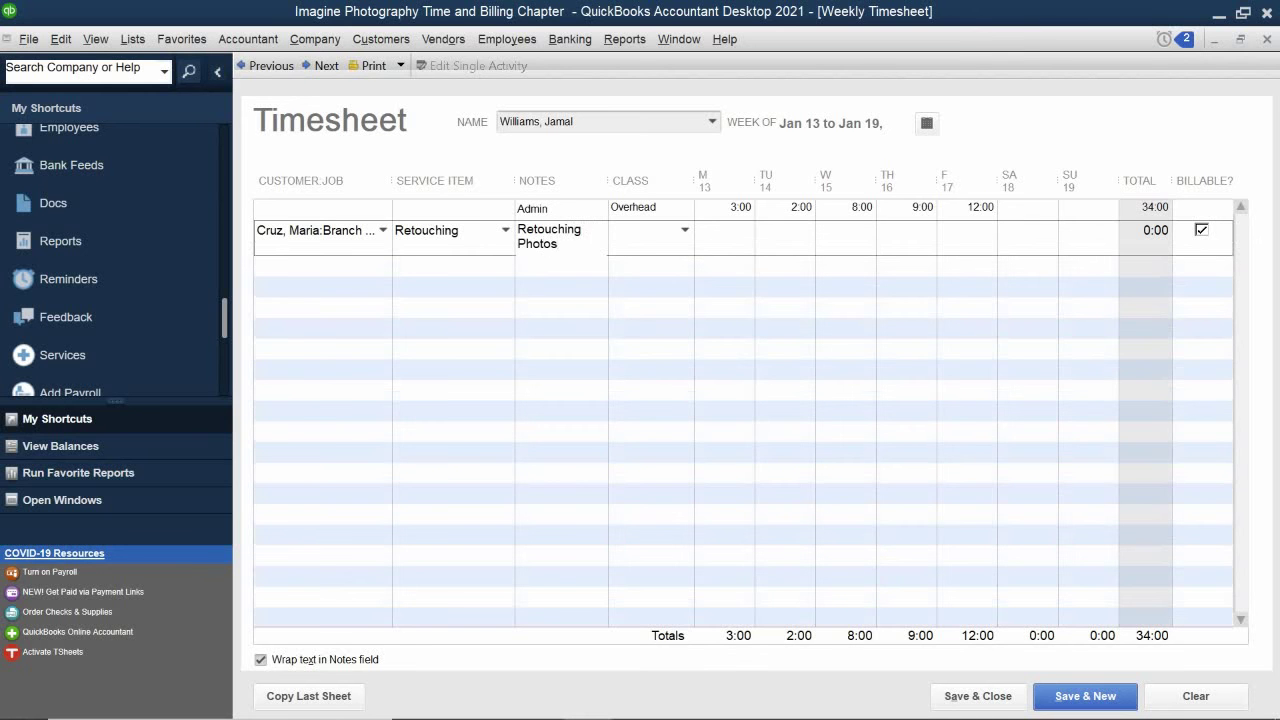
Step: Assign the Walnut Creek class to the Retouching row
left_click(648, 231)
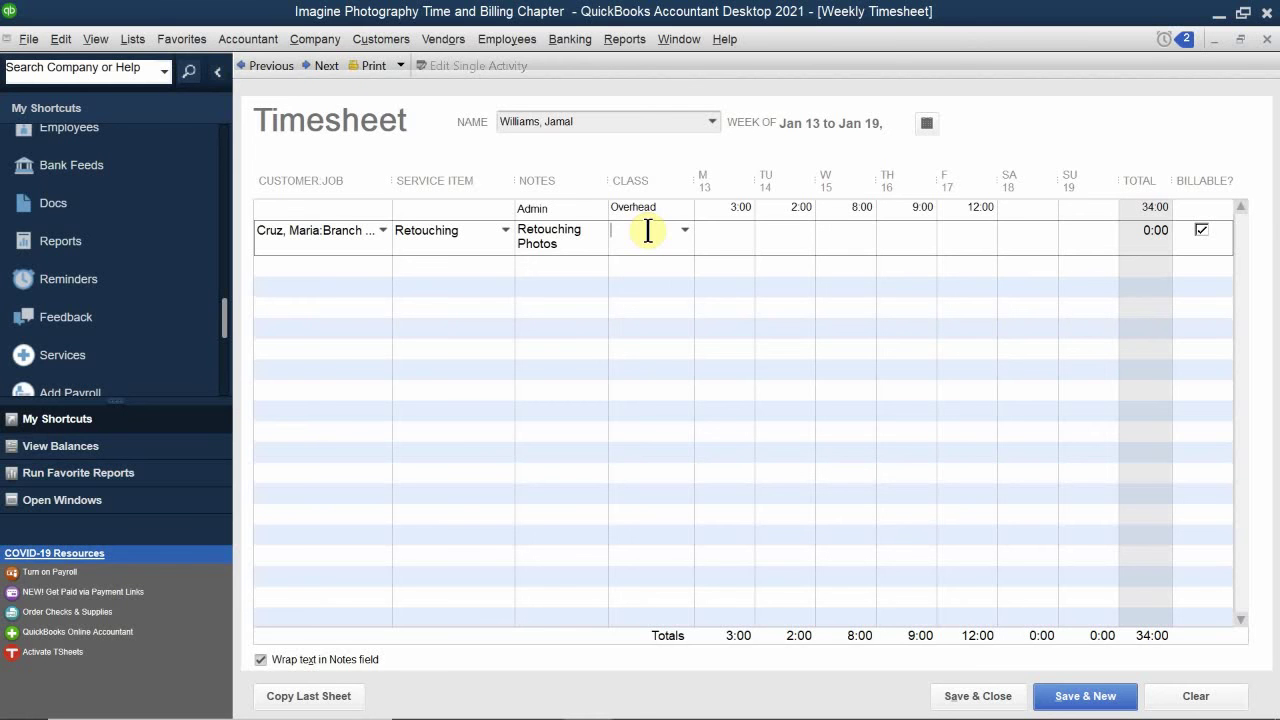
type("w")
left_click(670, 292)
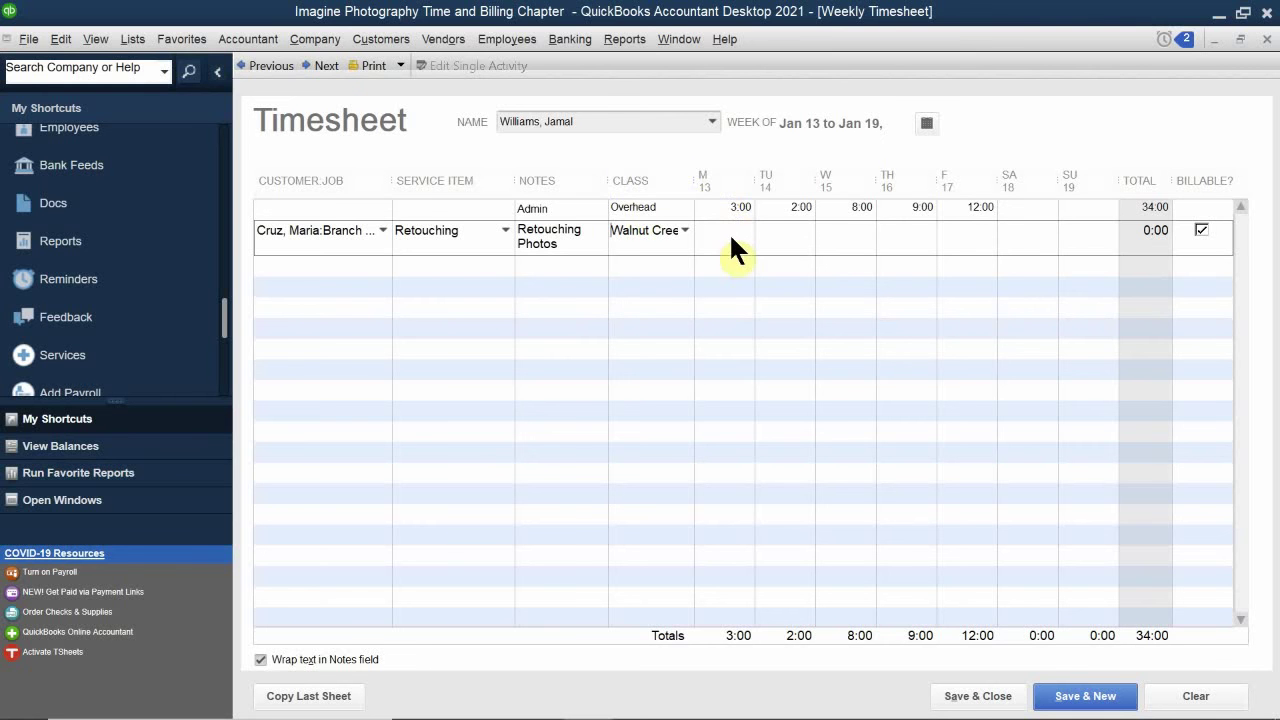
Step: Enter 5 hours on Monday and 6 hours on Tuesday in the Retouching row, and save and close the timesheet
left_click(732, 234)
type("5")
left_click(788, 227)
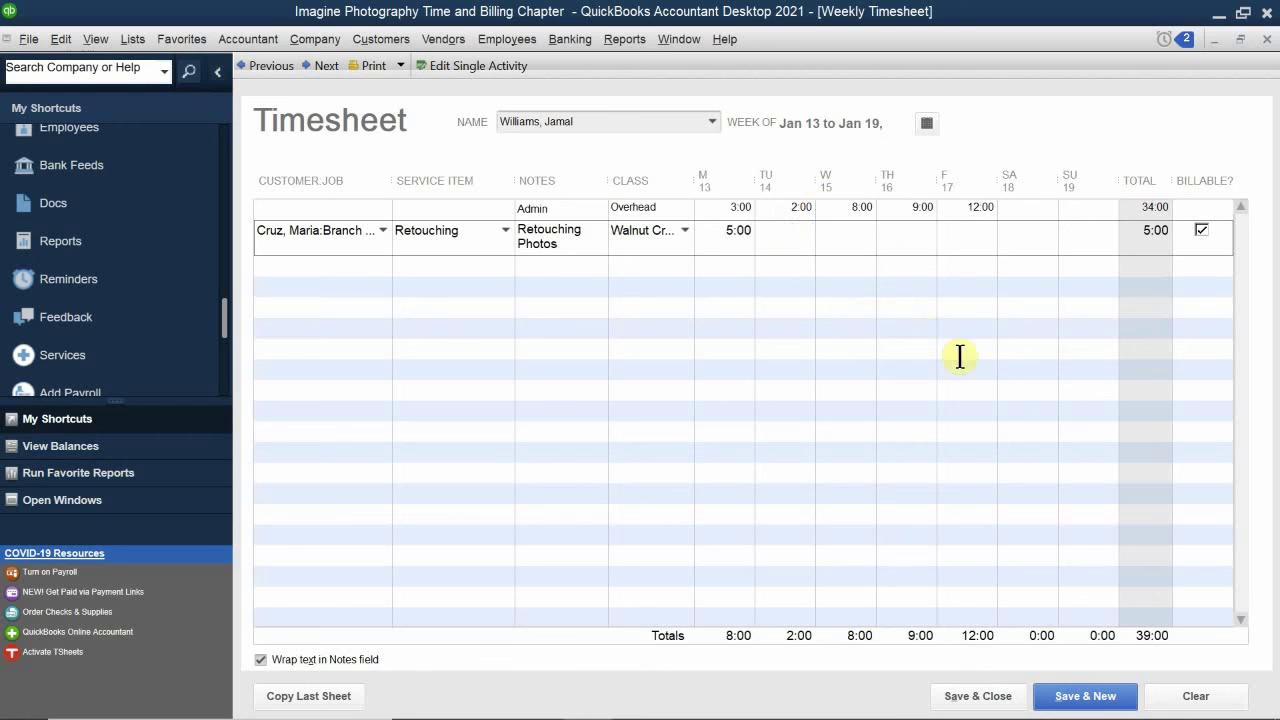
type("6")
left_click(1048, 451)
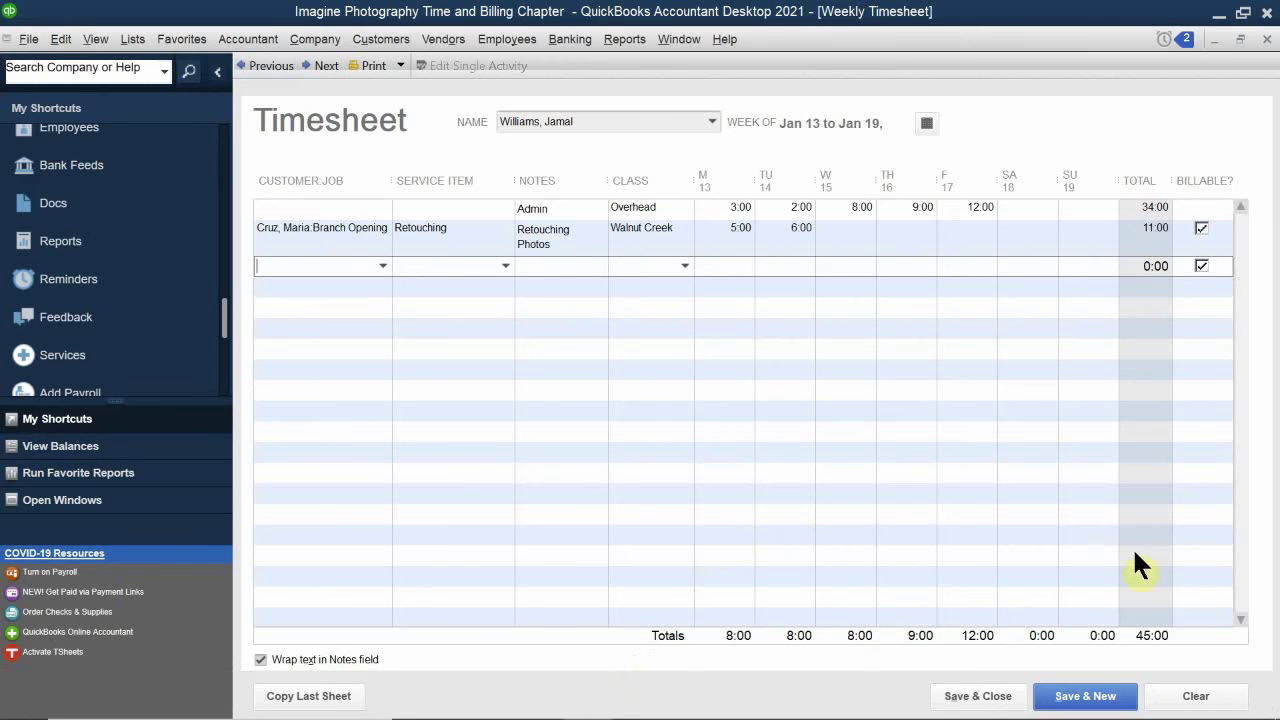
left_click(975, 693)
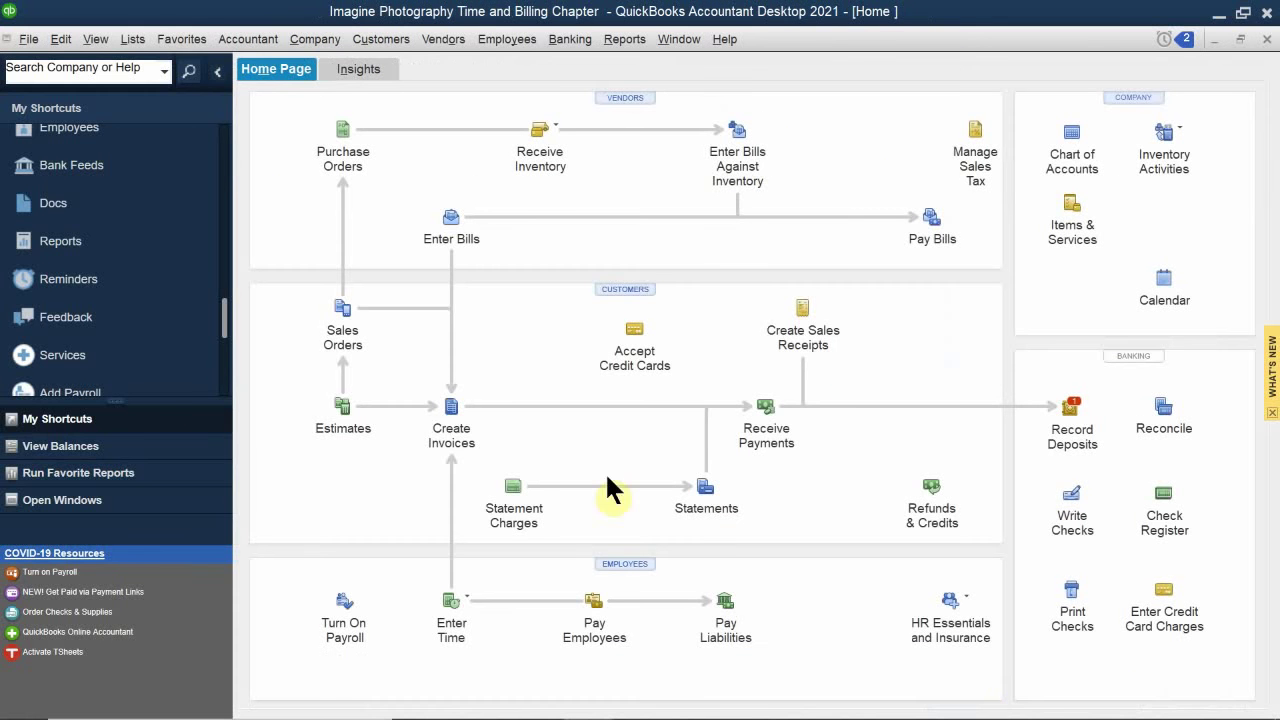
Step: Start a new invoice for the customer's Branch Opening job and bring up its outstanding billable time and costs
left_click(451, 430)
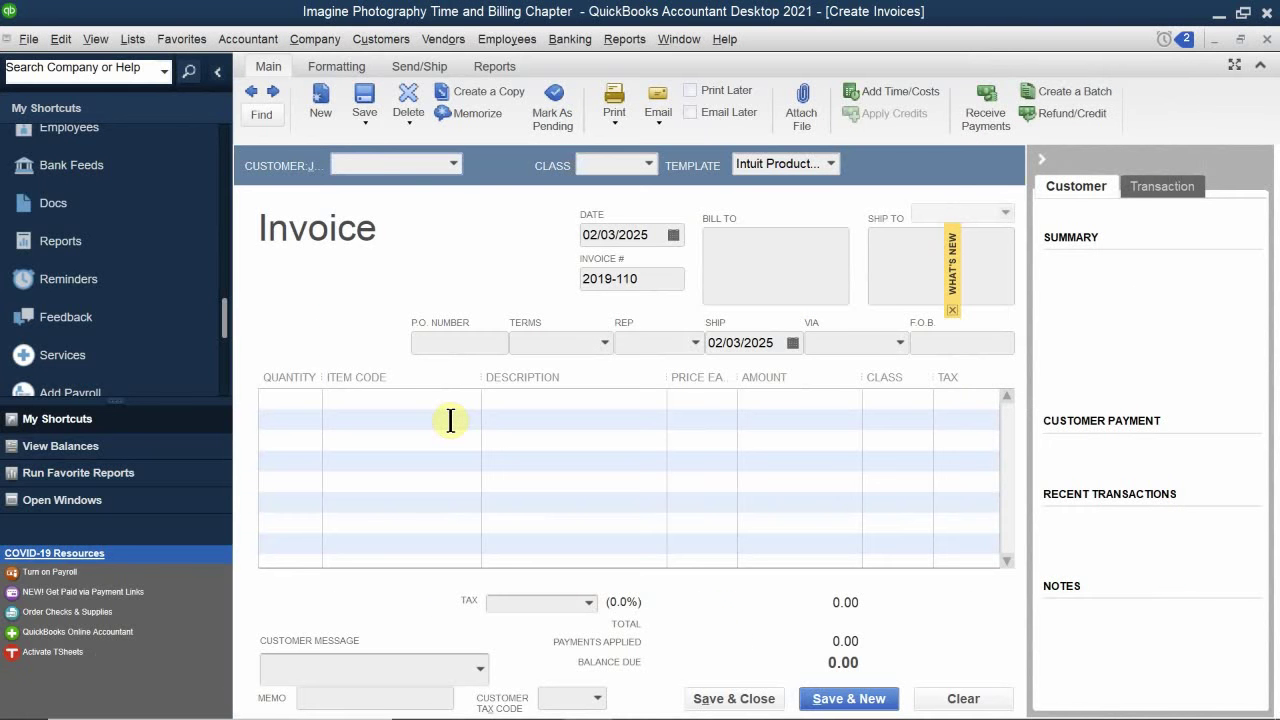
left_click(387, 163)
type("mari")
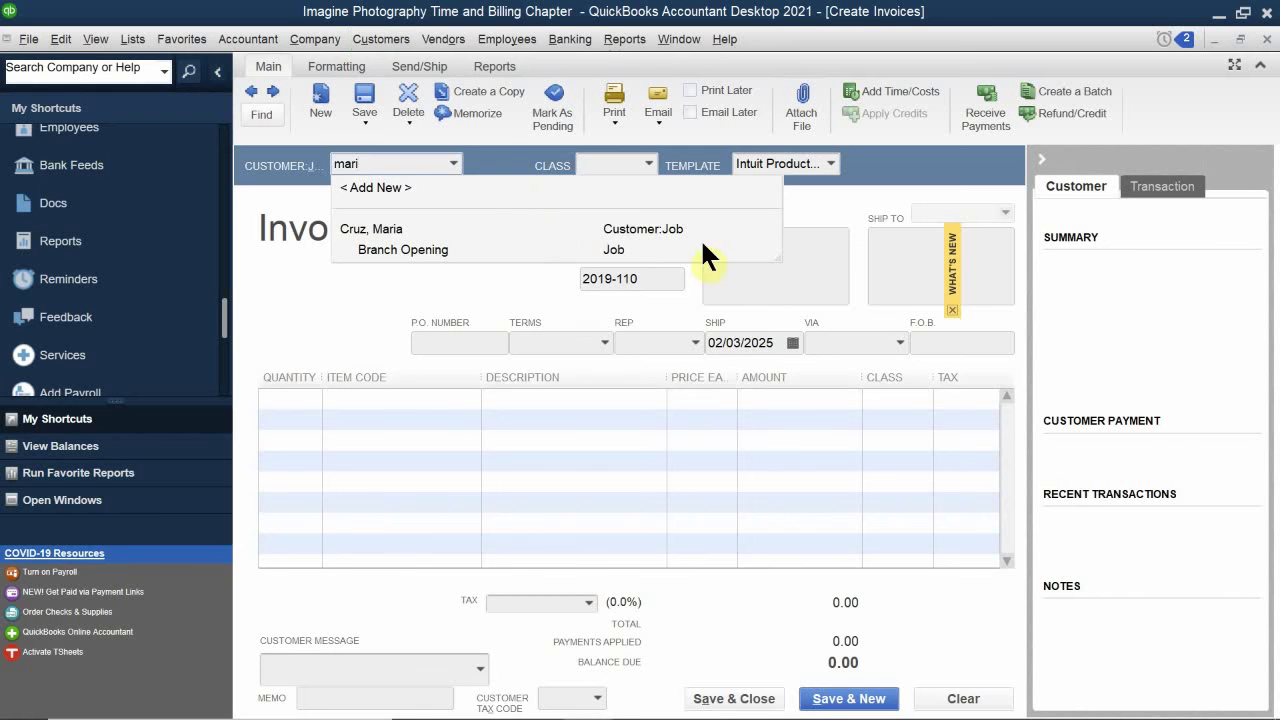
left_click(373, 251)
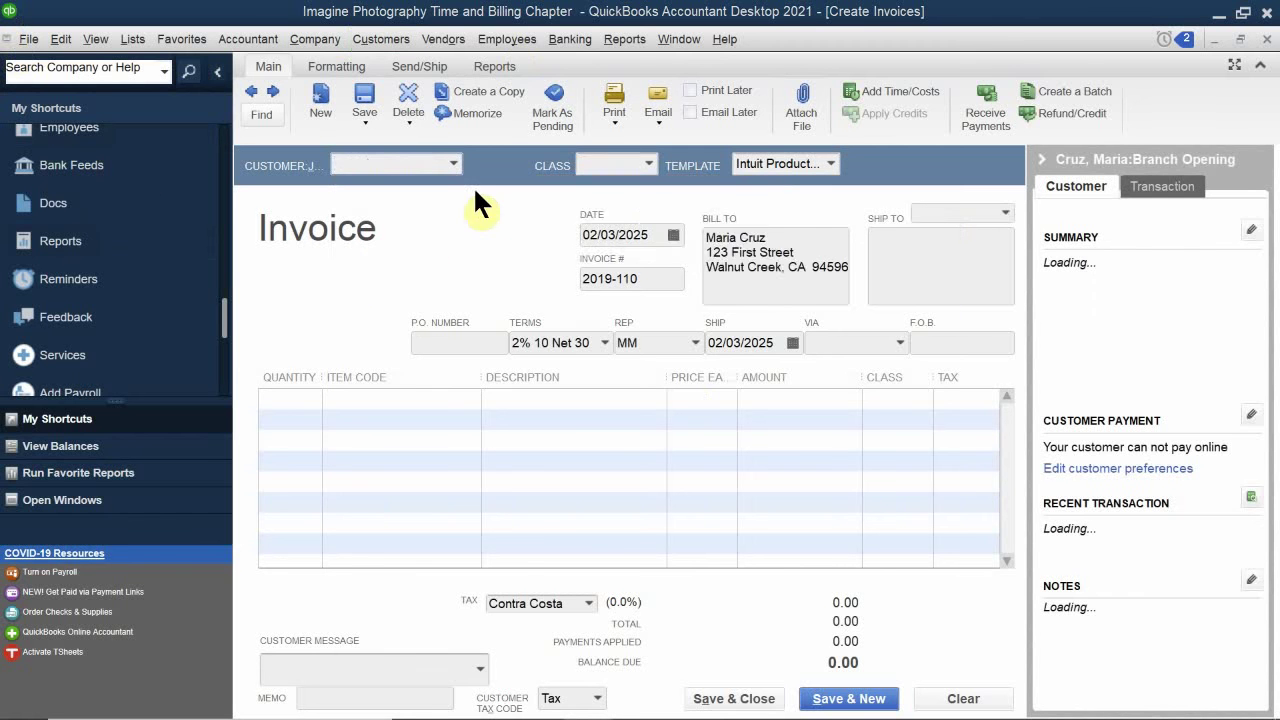
left_click(640, 255)
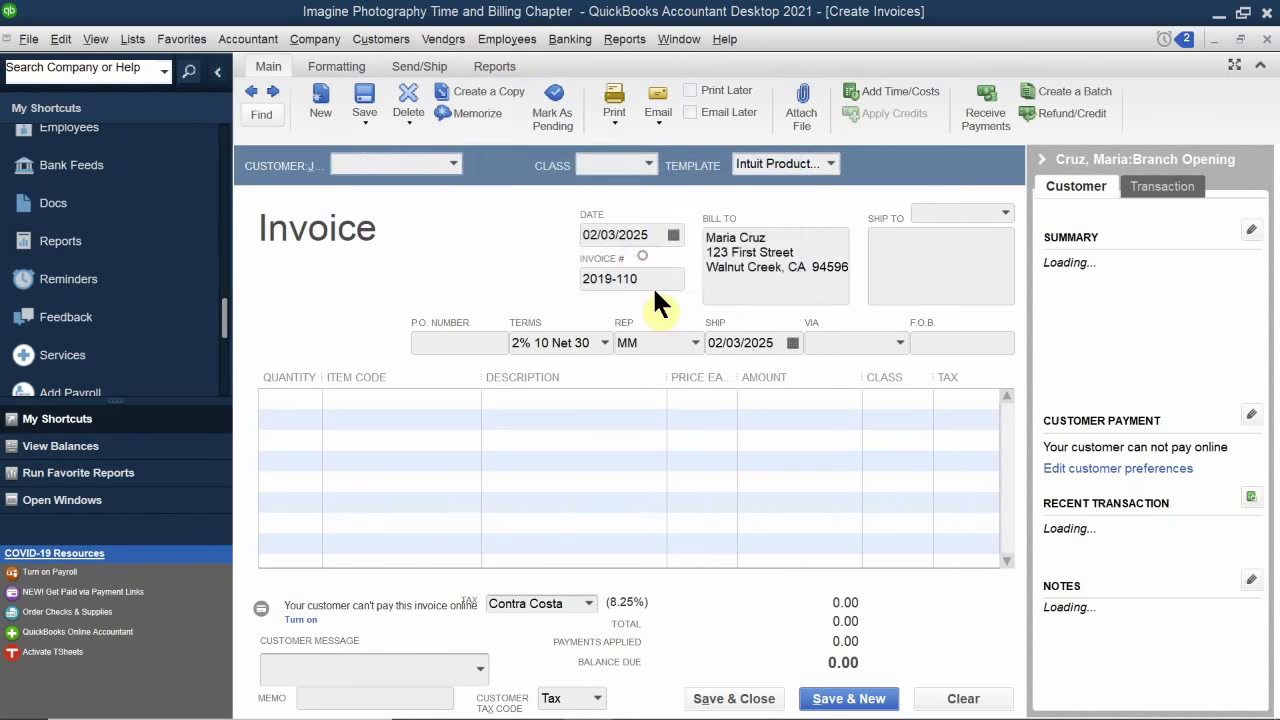
left_click(626, 383)
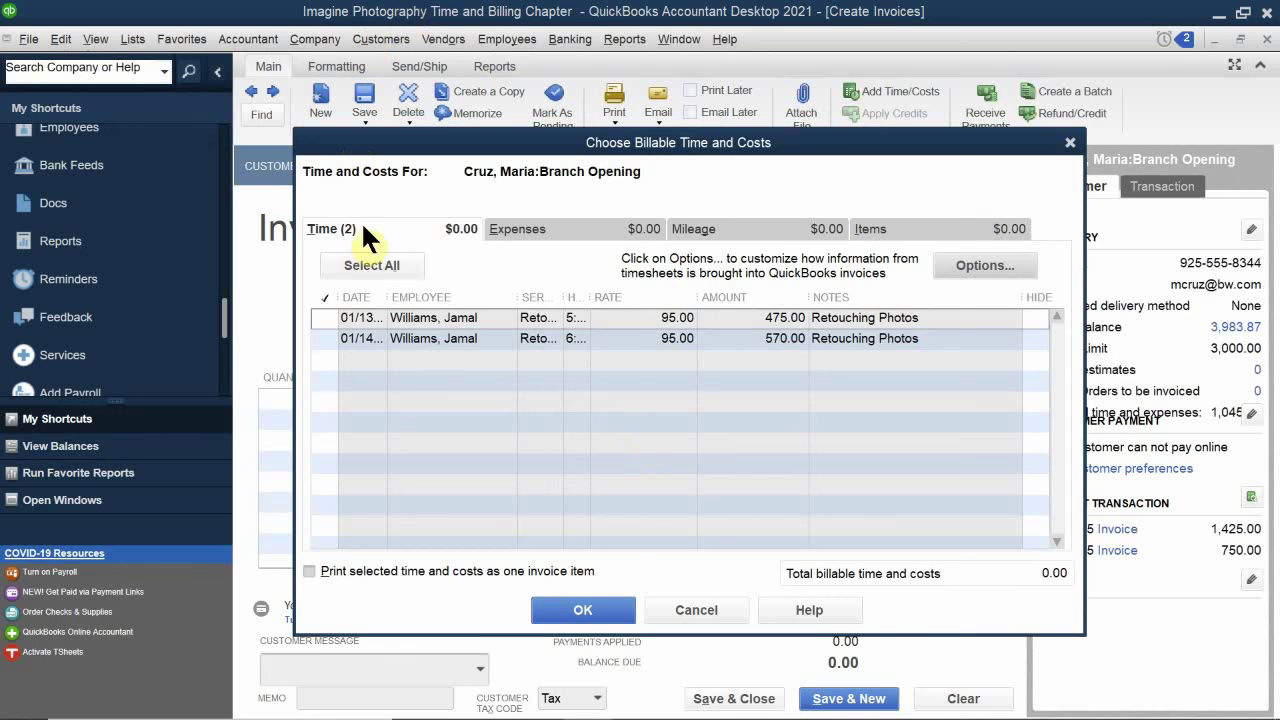
Step: Add both Retouching Photos time entries, dated 01/13 and 01/14, to the invoice
left_click(324, 316)
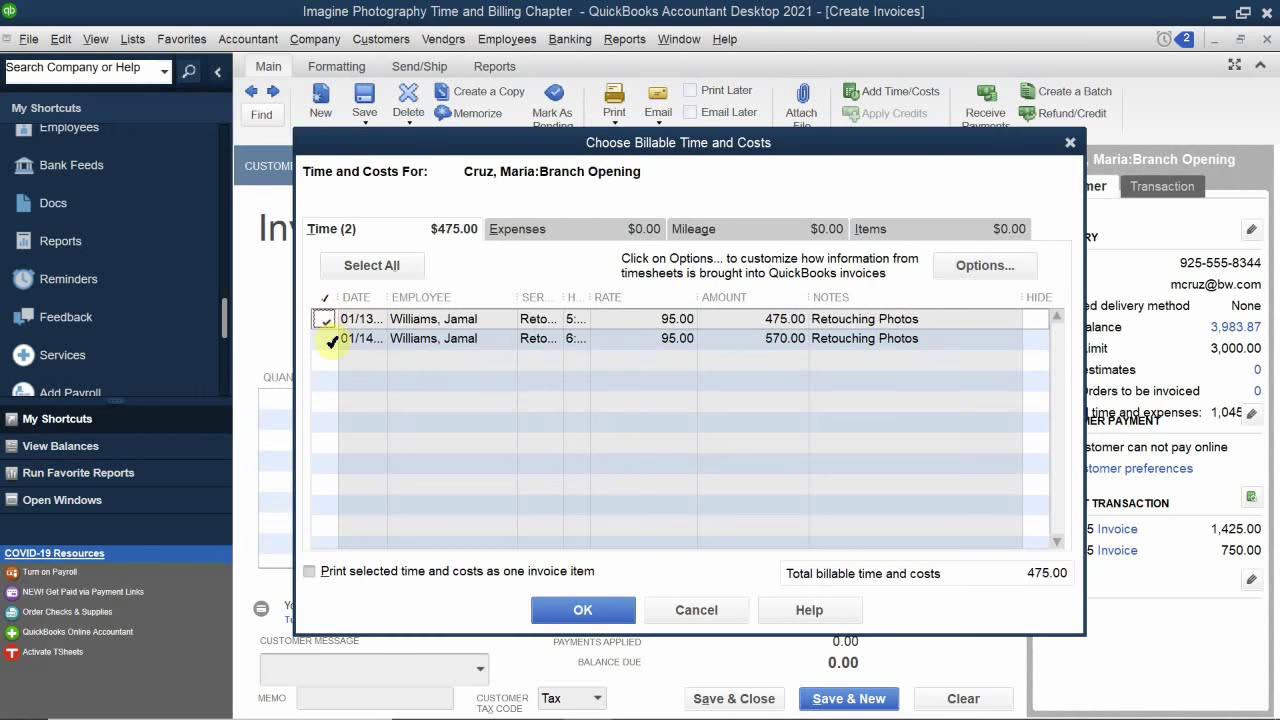
left_click(325, 339)
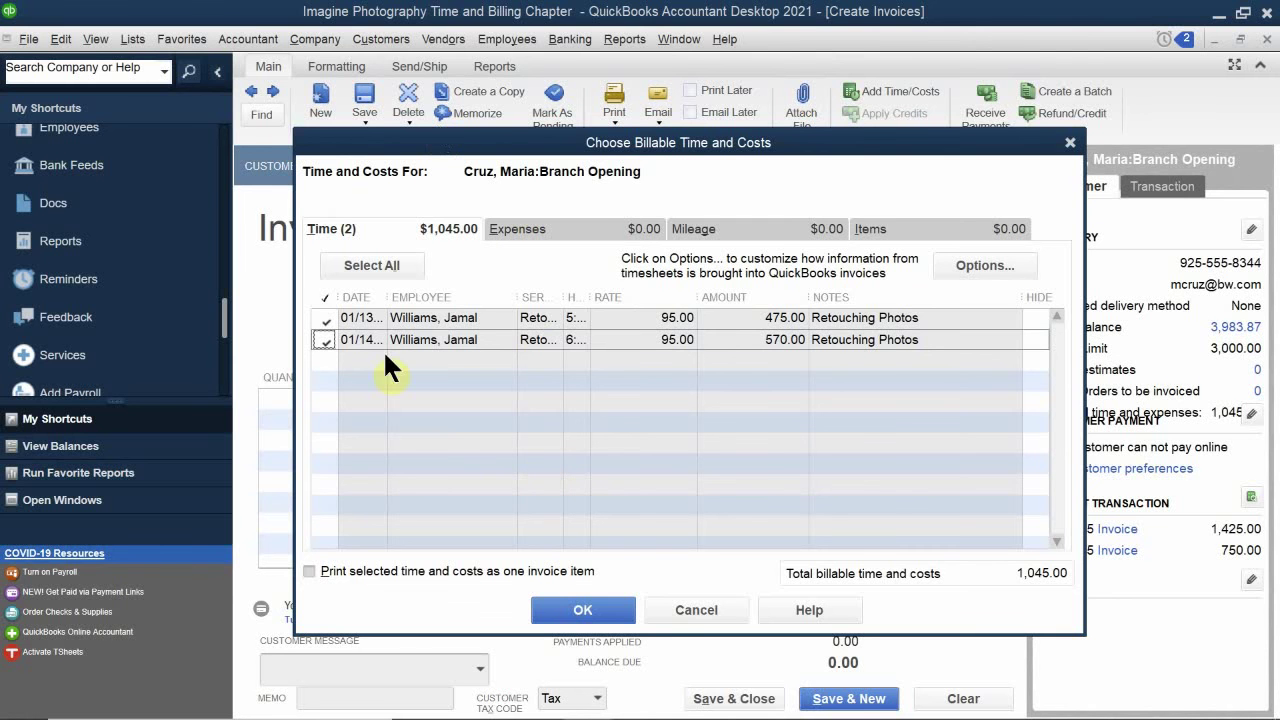
left_click(567, 604)
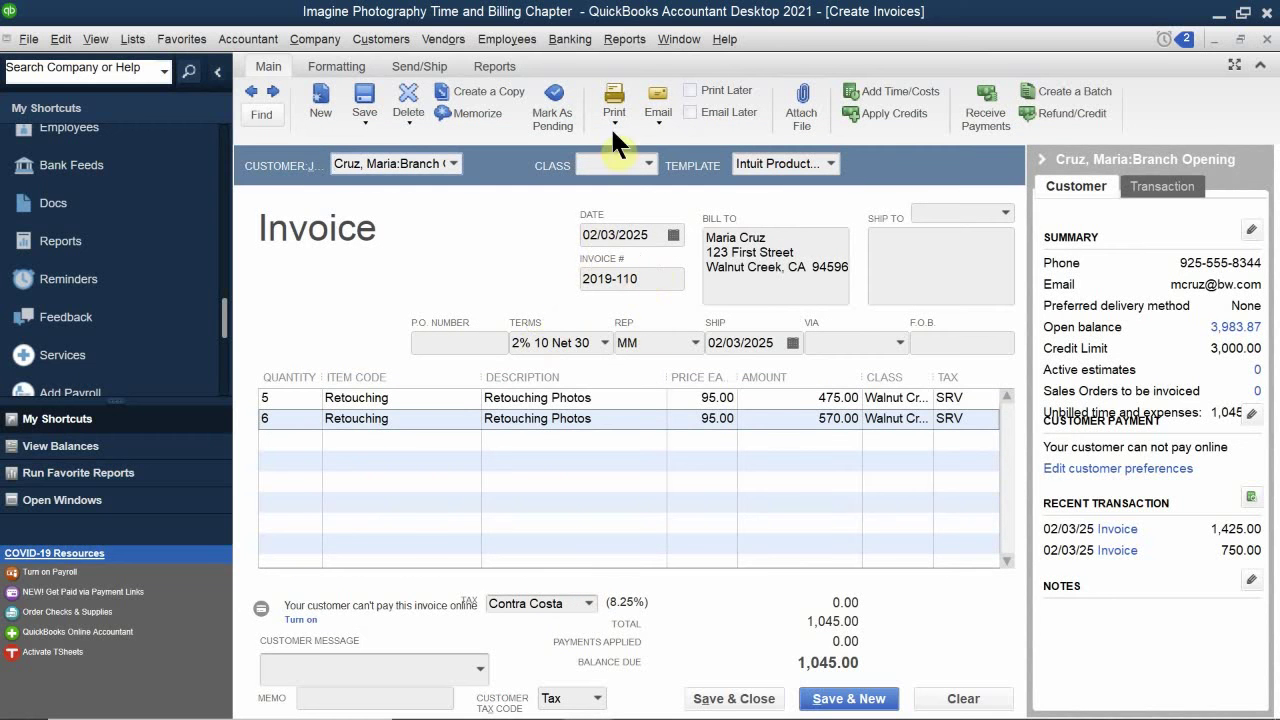
Step: Assign the Walnut Creek class to the whole invoice
left_click(620, 164)
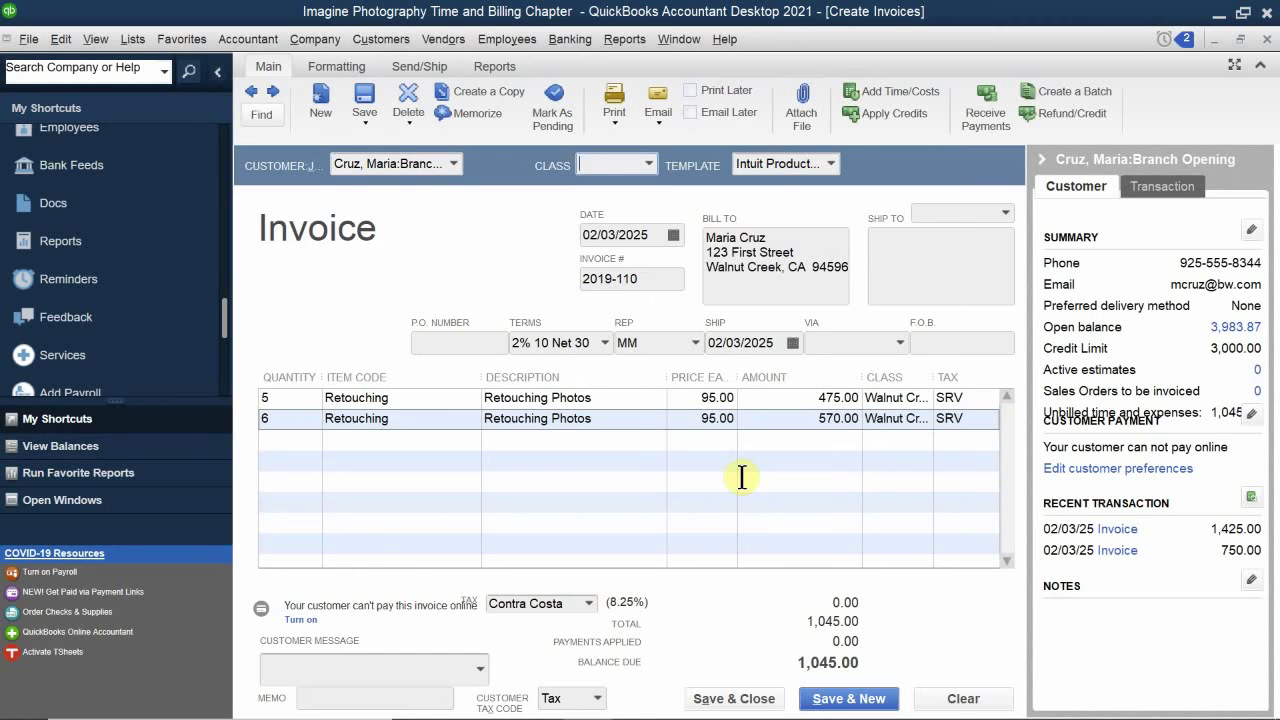
type("W")
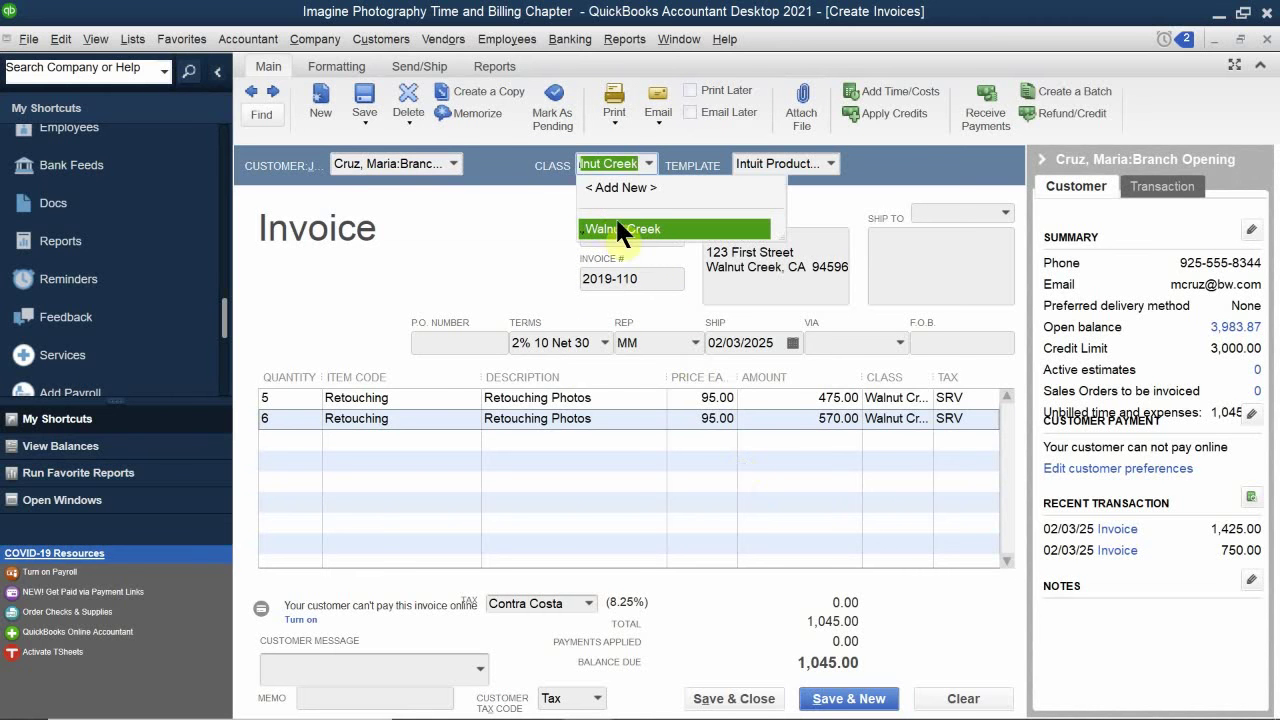
left_click(631, 229)
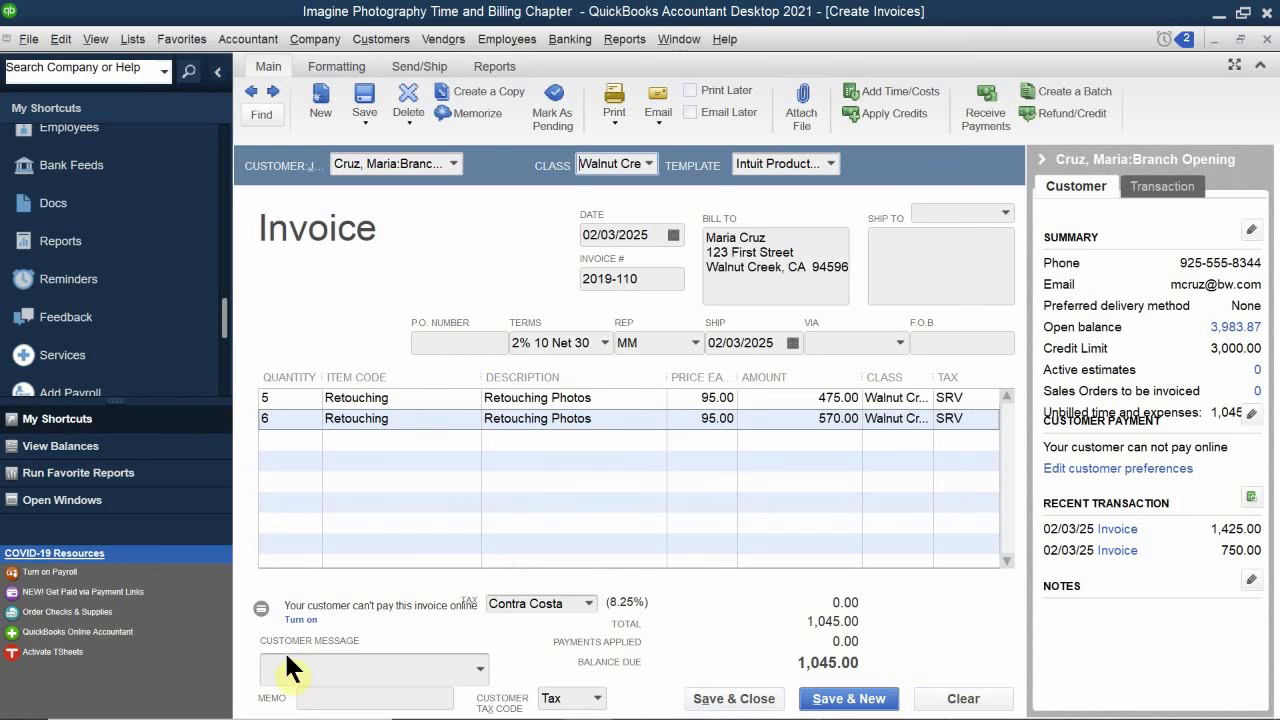
Step: Set the invoice's customer message to "Thank you for your business."
left_click(372, 698)
mouse_move(370, 716)
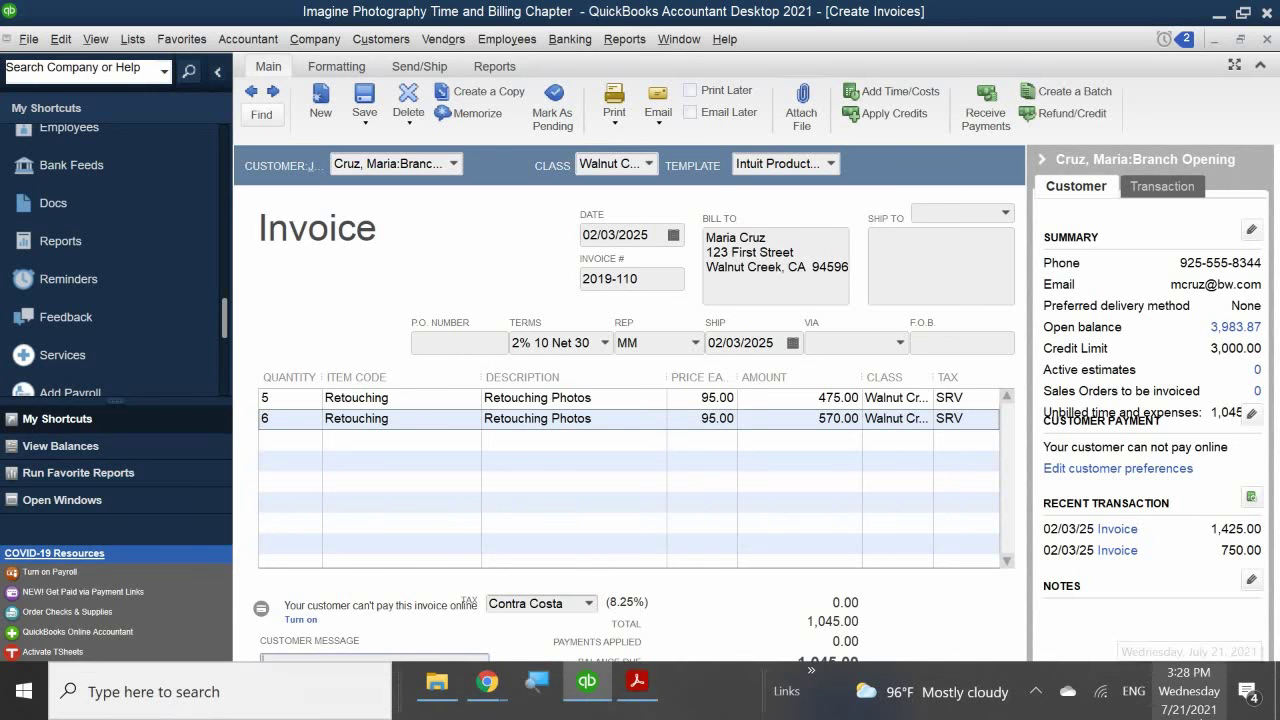
type("T")
key("BackSpace")
key("BackSpace")
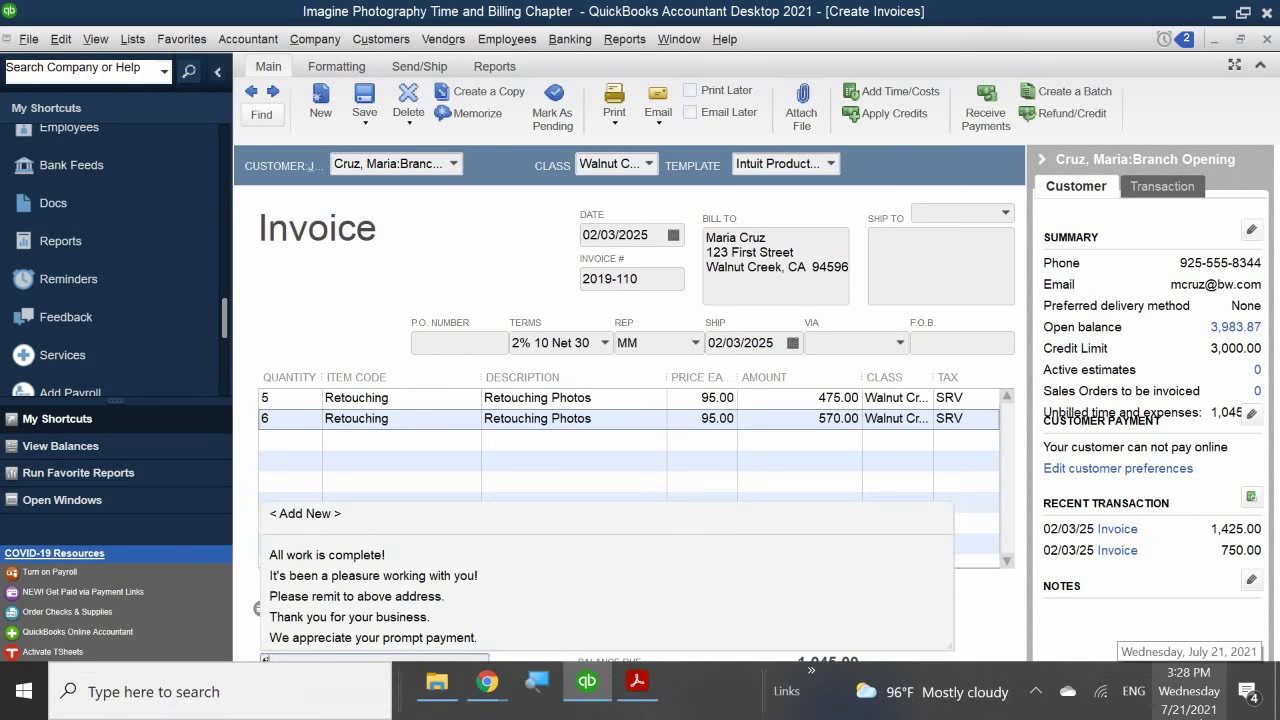
type("Thank you for your business.")
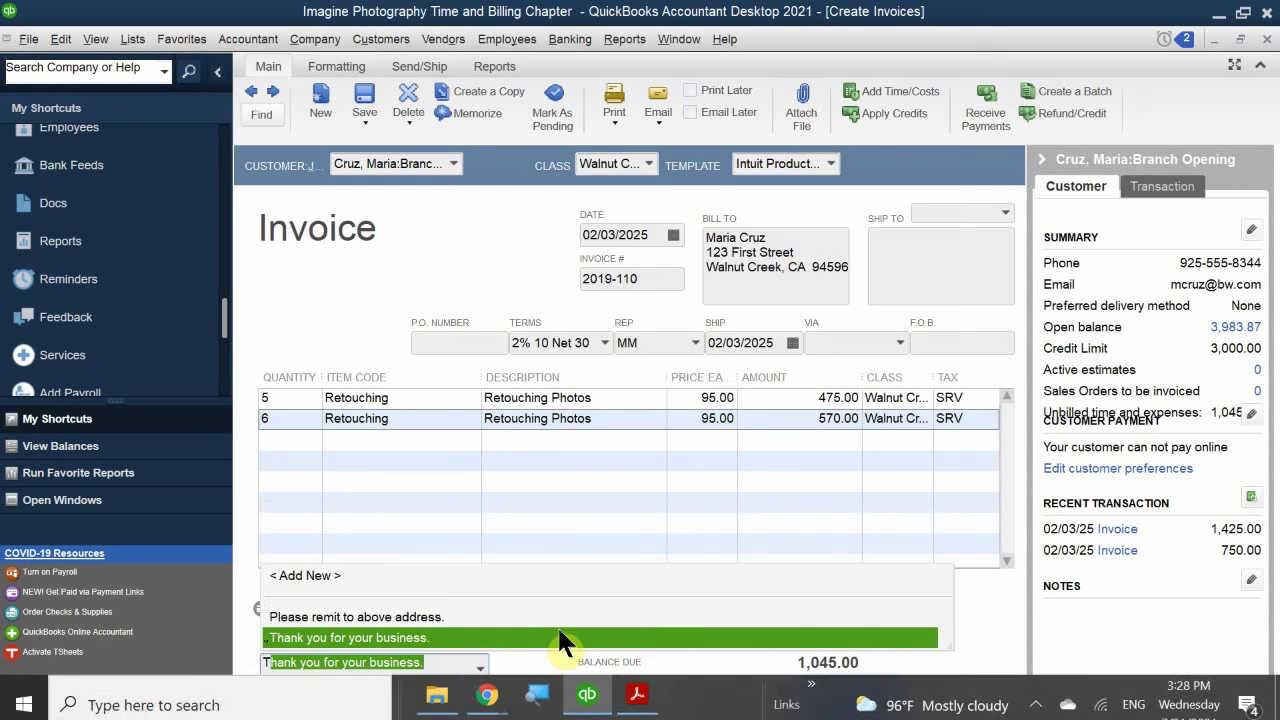
left_click(379, 636)
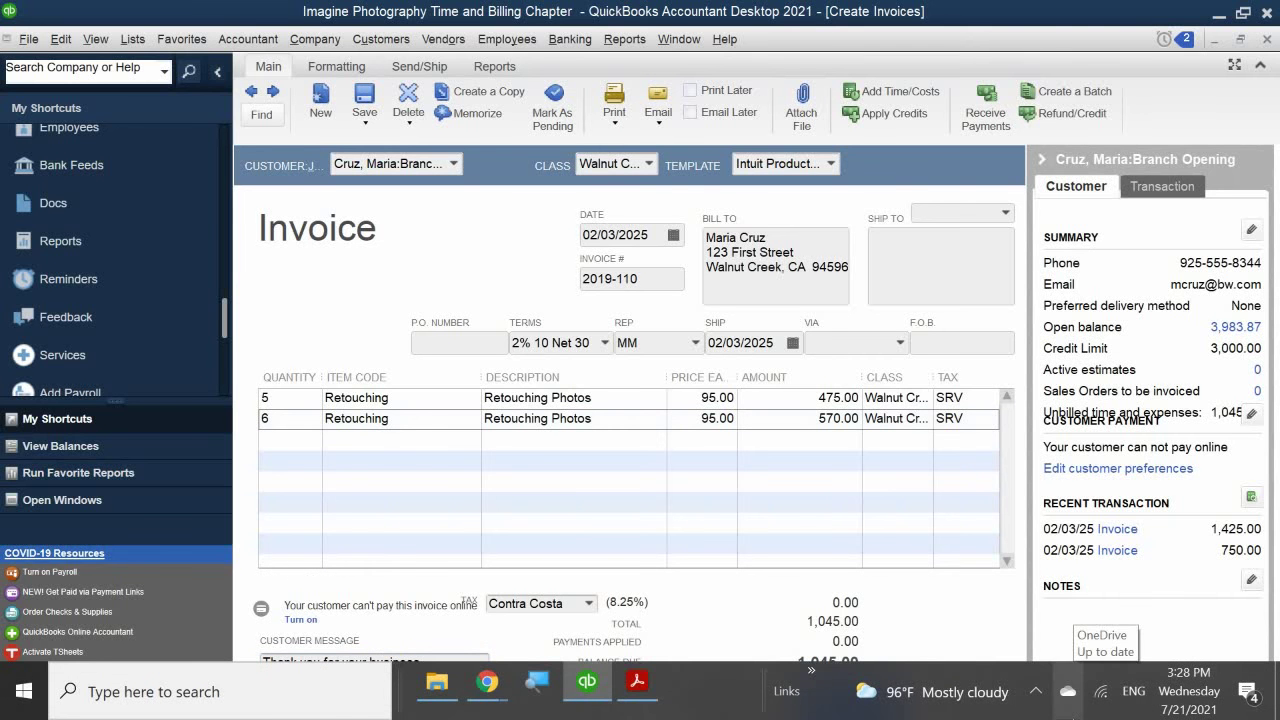
Step: Enter the memo "11 HRS Retouching Services on 1/13 & 1/14" and save and close the invoice, accepting the credit limit overrun
type("11 ")
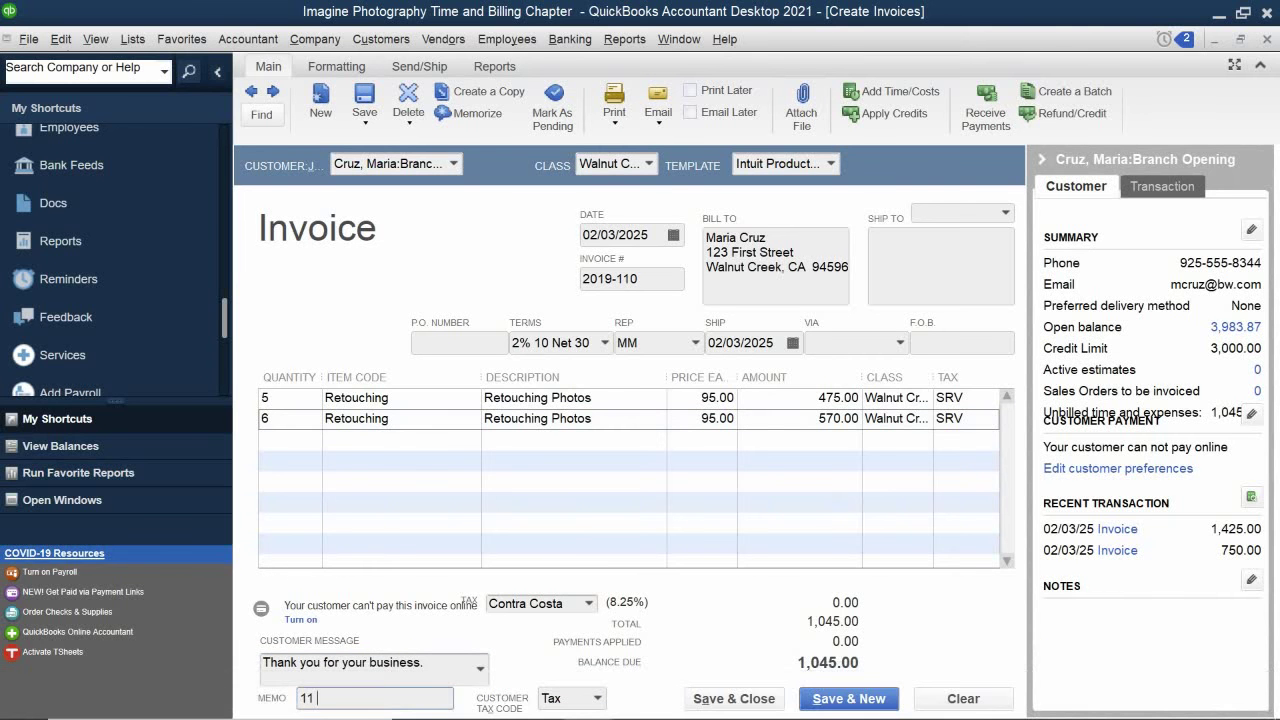
type("J")
key("BackSpace")
type("J")
key("BackSpace")
type("J")
key("BackSpace")
type("Hr")
key("BackSpace")
type("RS Retouching Service")
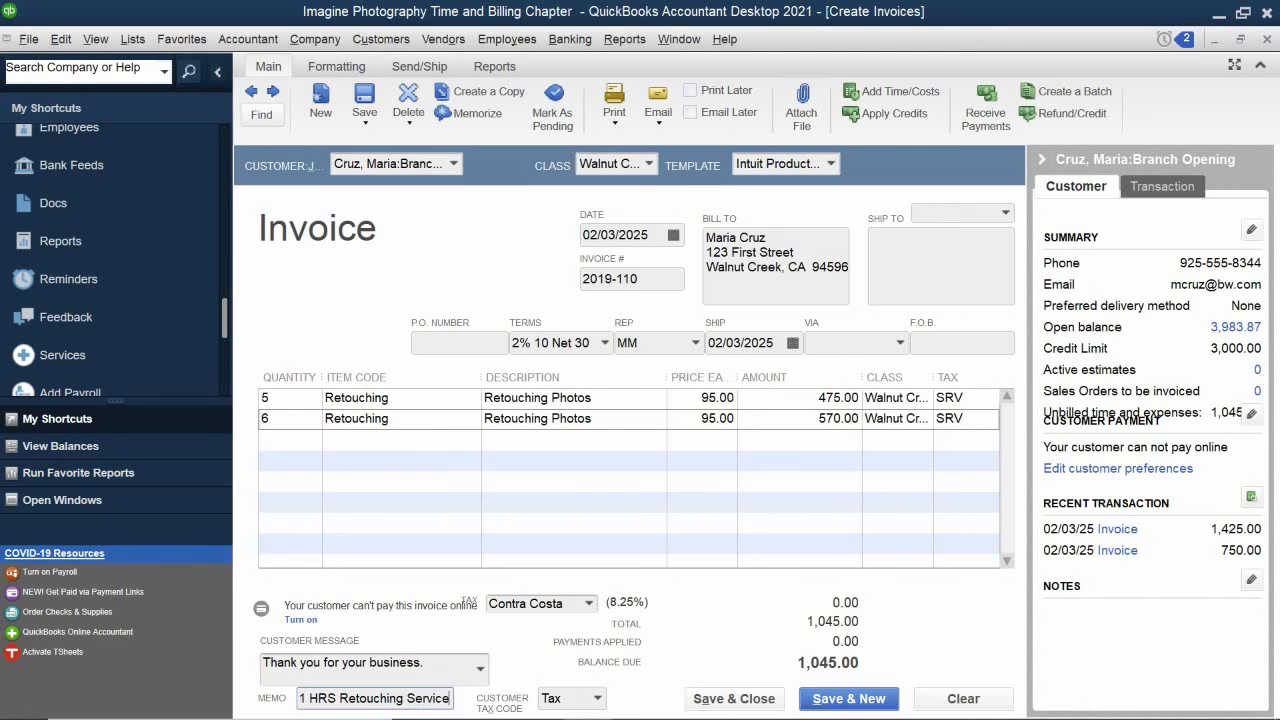
type("s on 1")
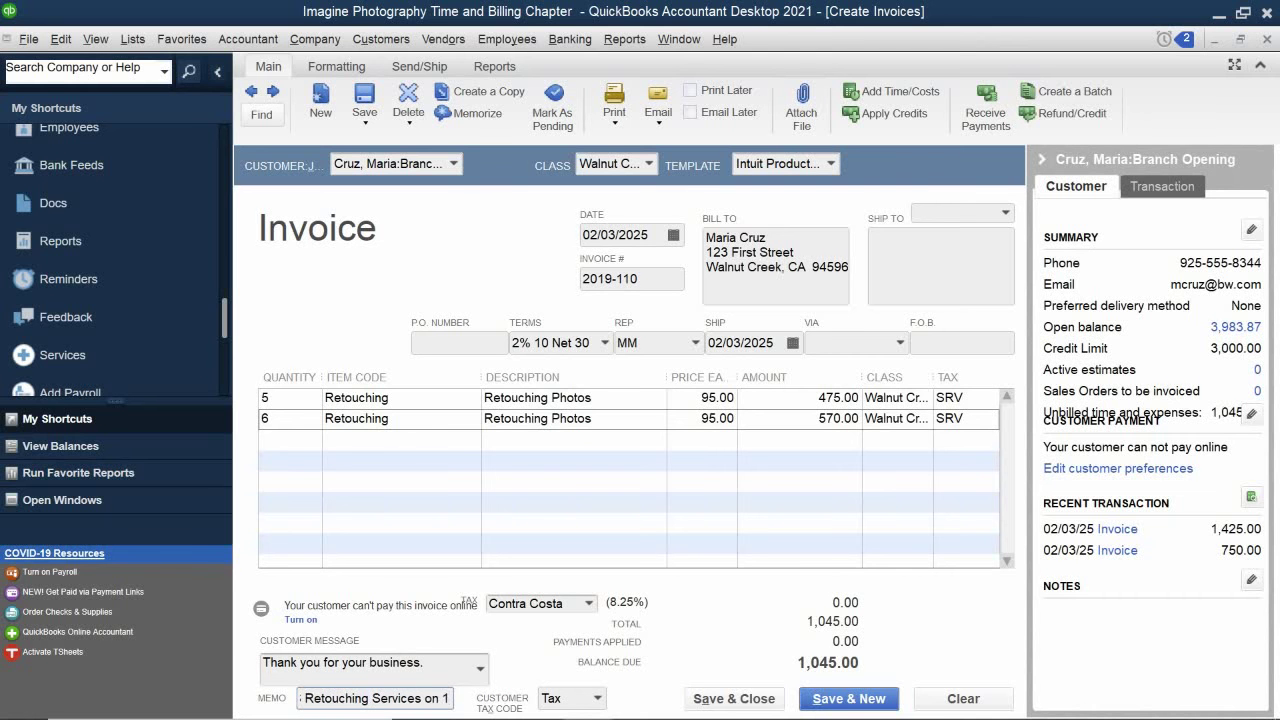
type("/13 *")
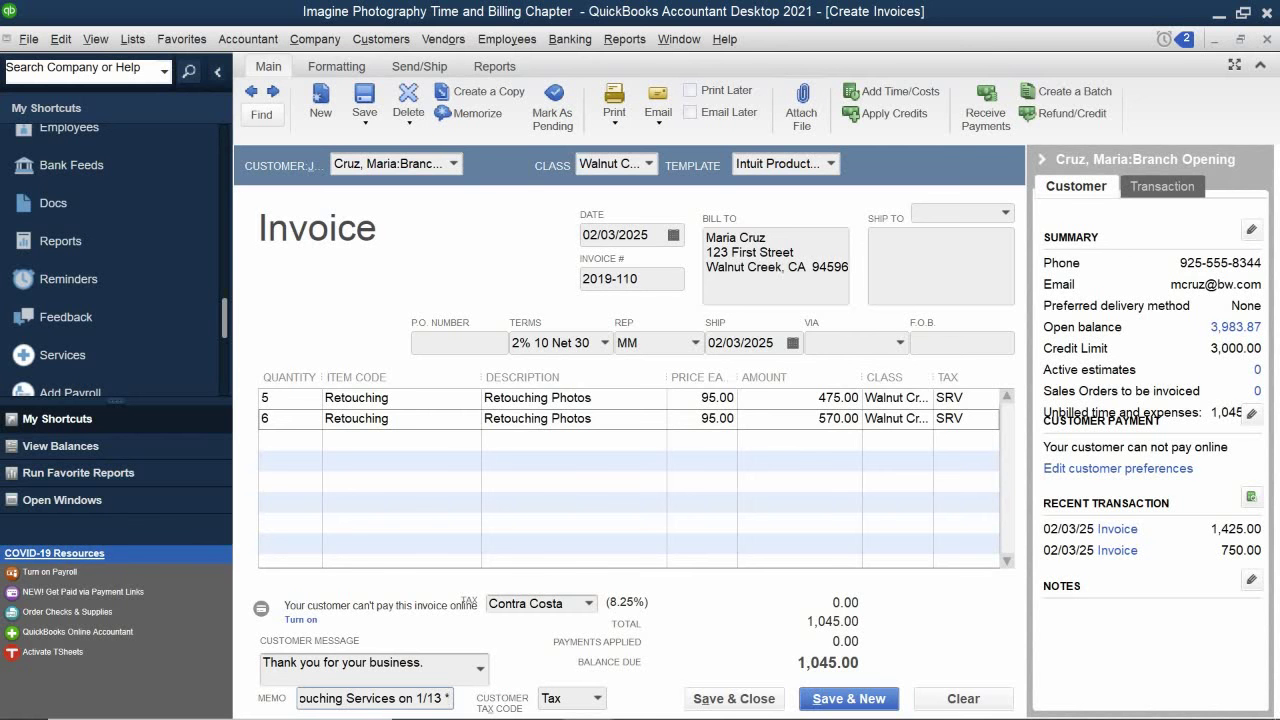
key("BackSpace")
type("& 1/14")
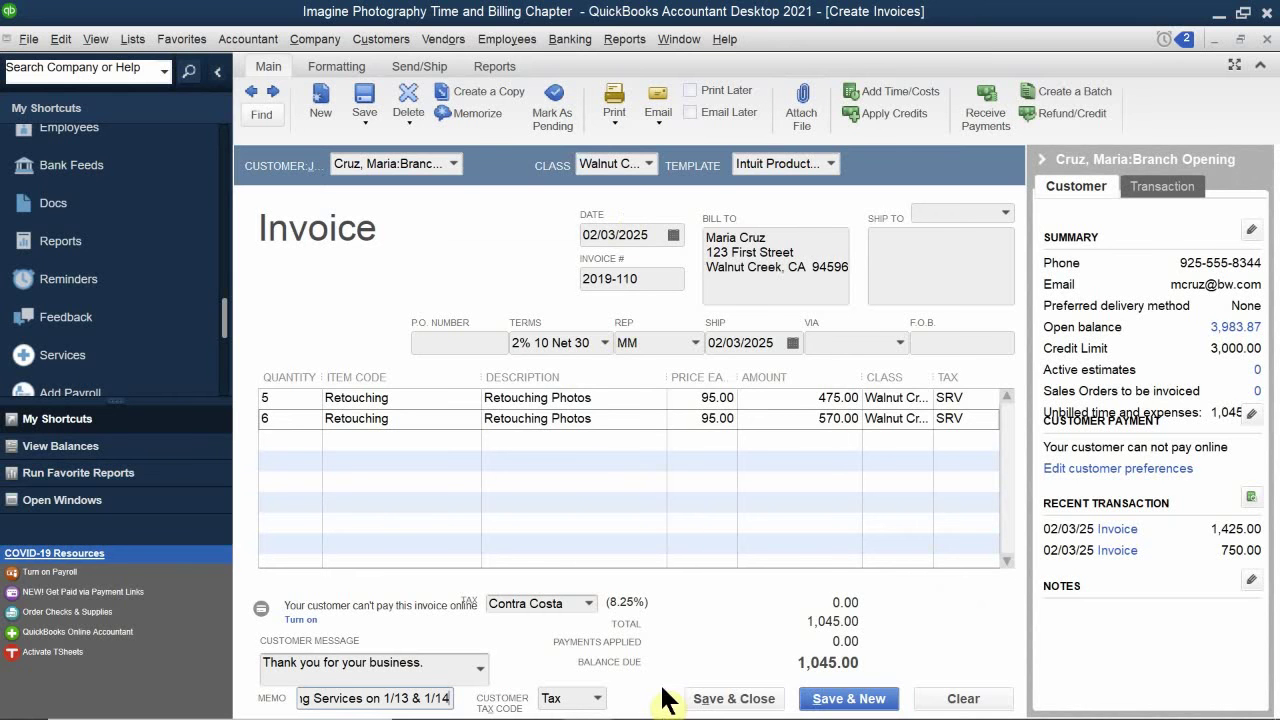
left_click(701, 704)
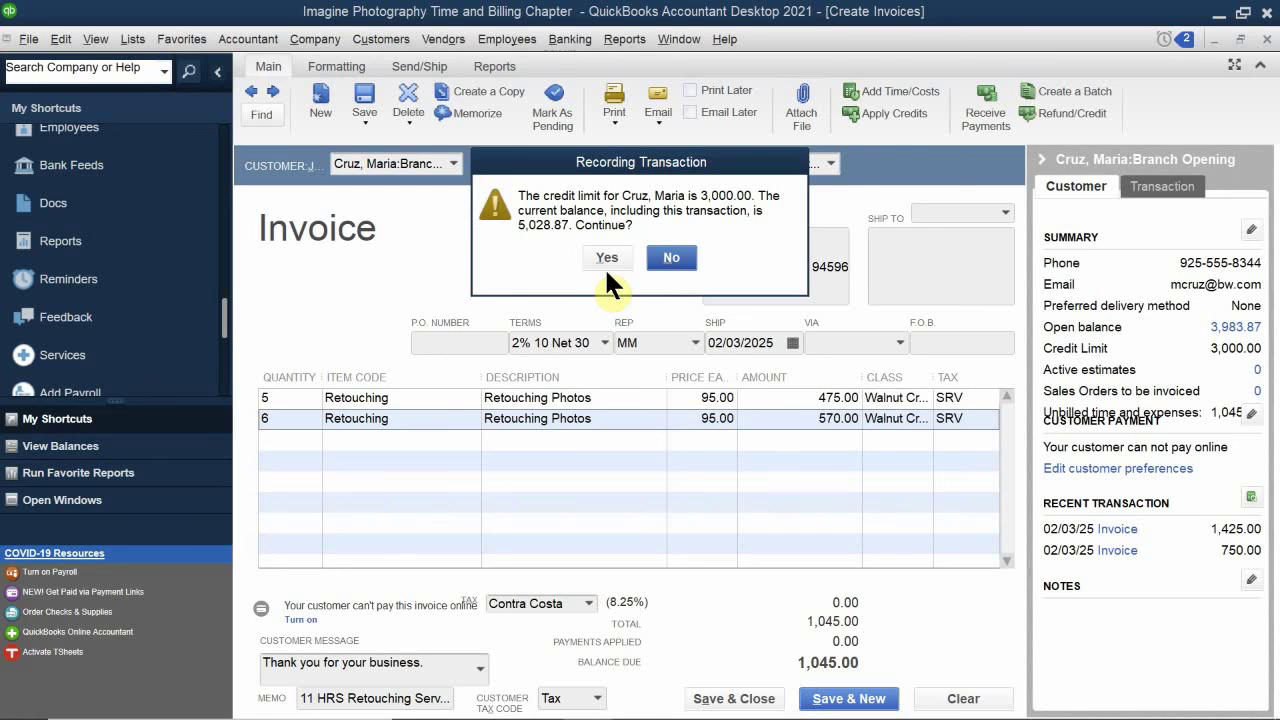
left_click(608, 258)
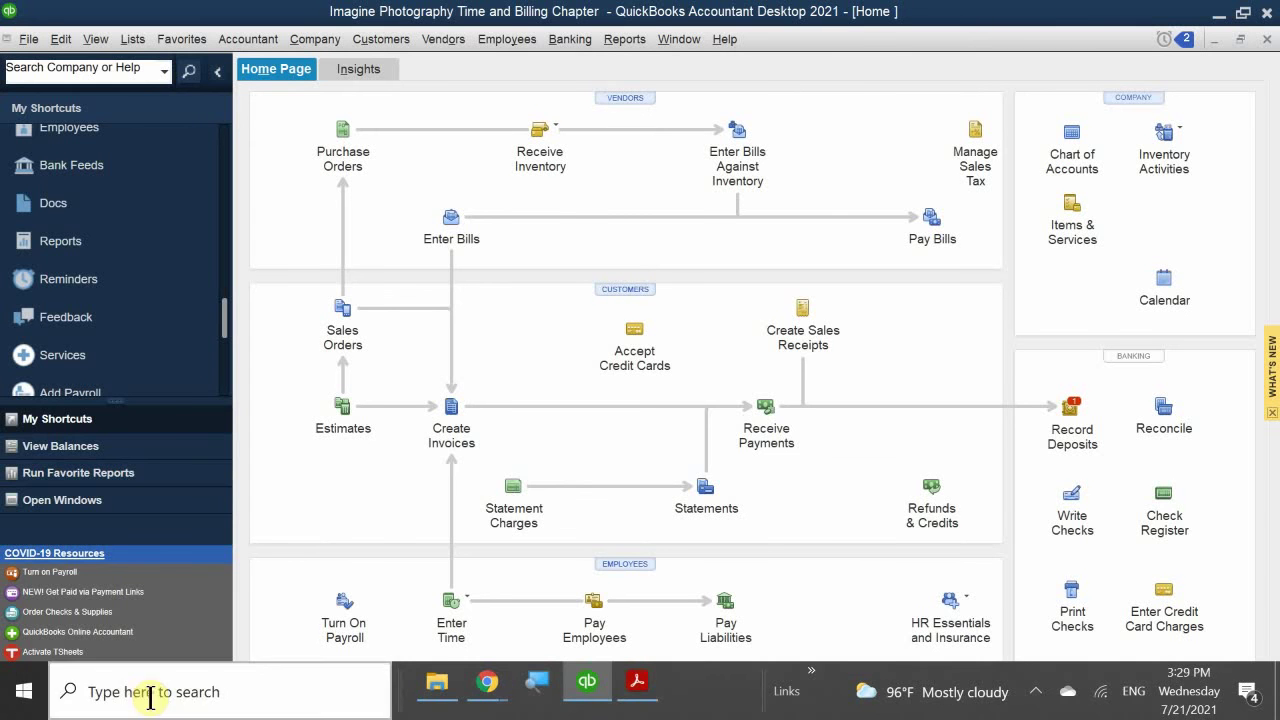
Step: Open a new weekly timesheet and choose the vendor National Bank as its name
left_click(467, 596)
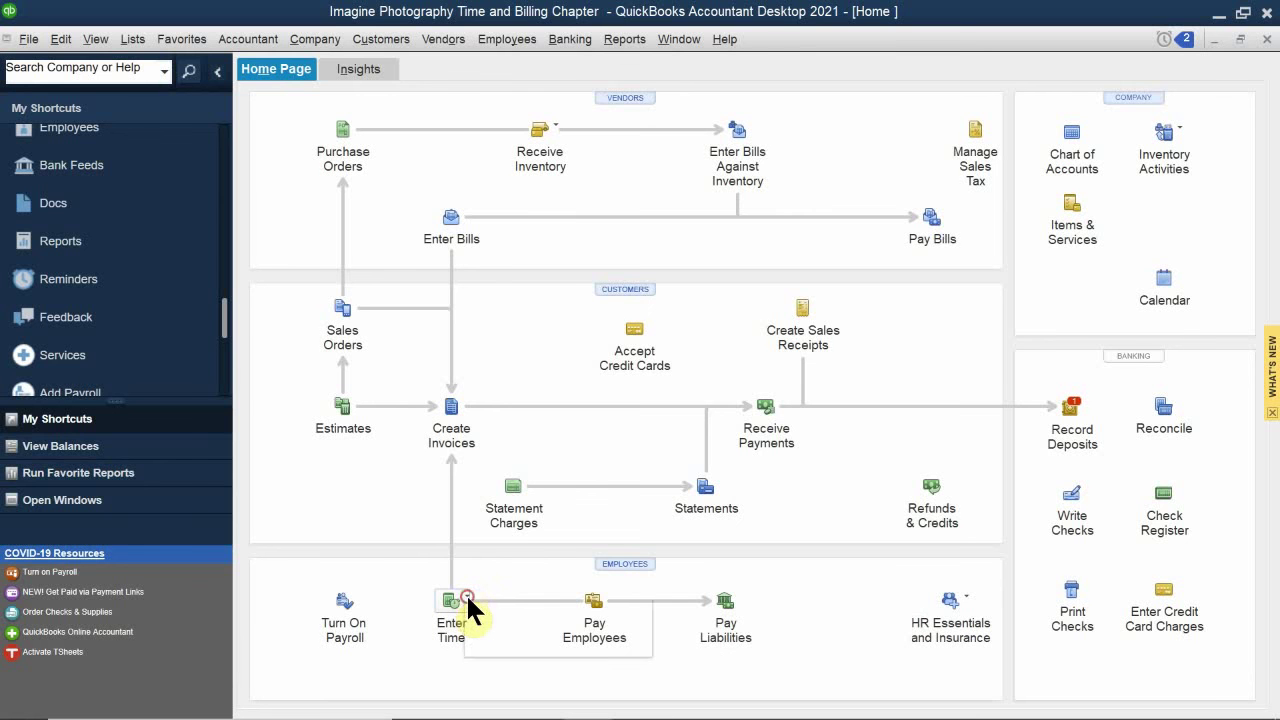
left_click(517, 627)
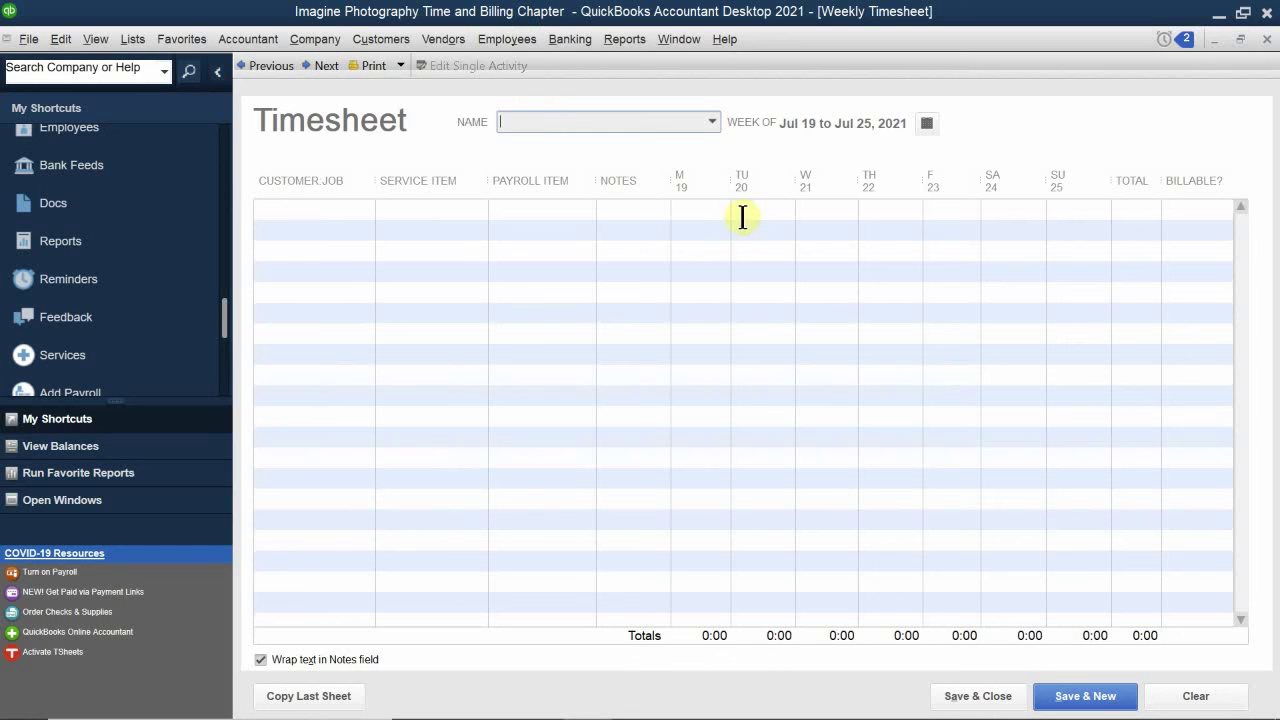
left_click(609, 118)
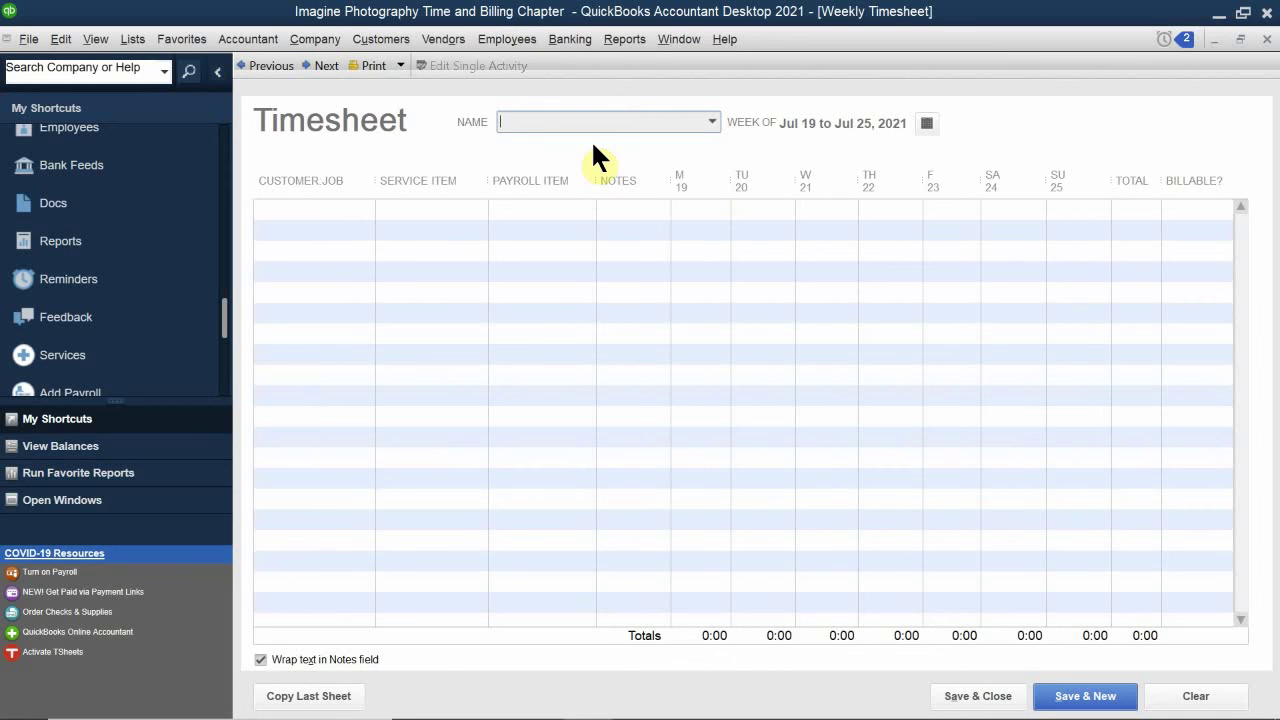
type("National Bank")
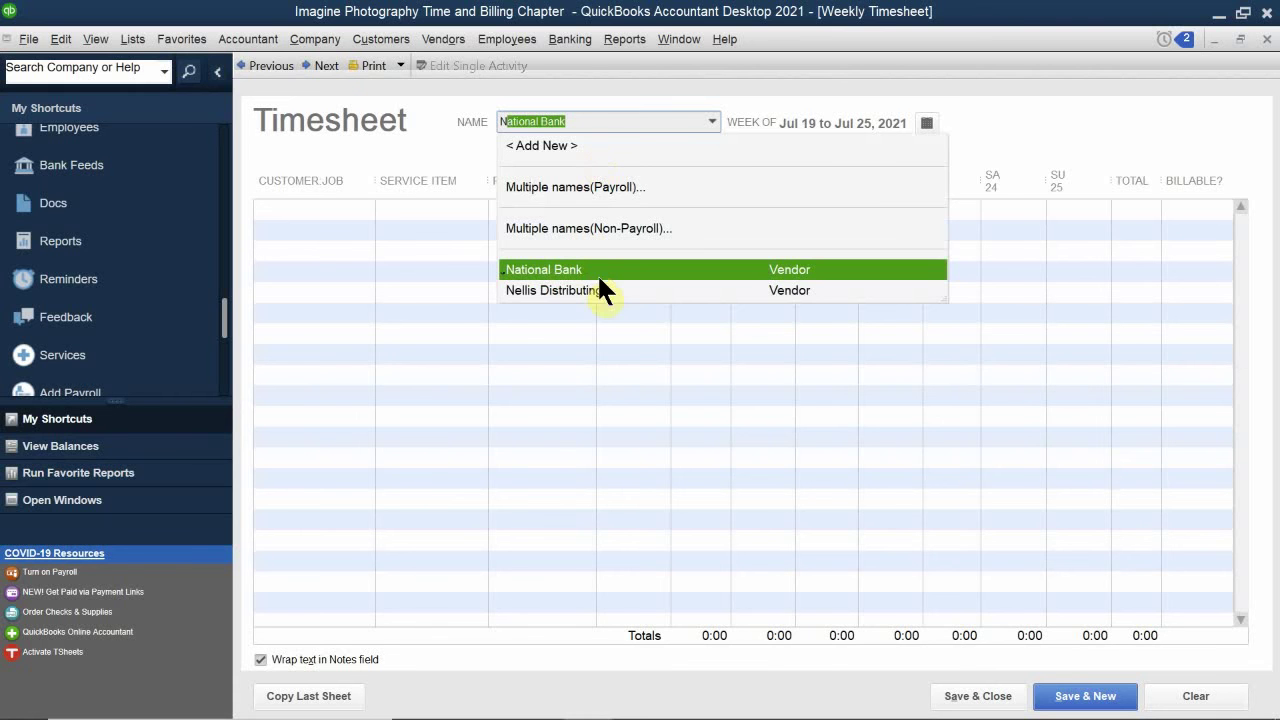
left_click(608, 266)
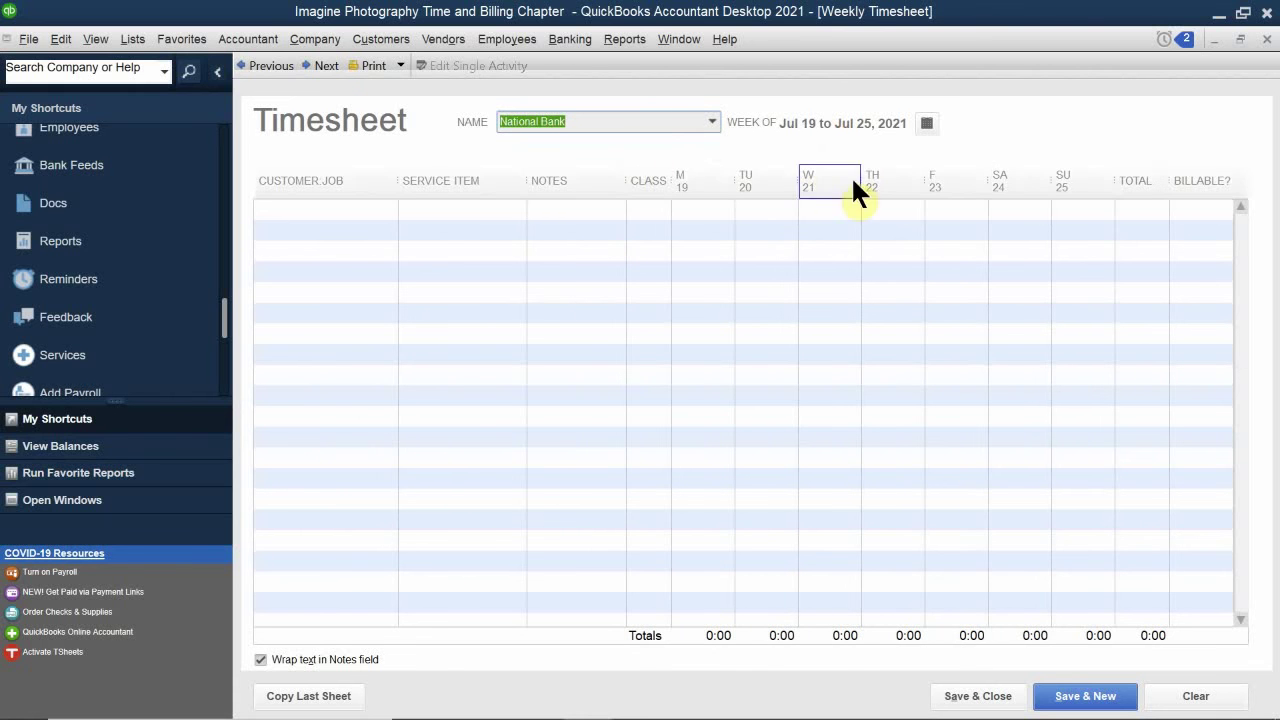
Step: Set the timesheet's week to January 13 to January 19, 2025
left_click(925, 122)
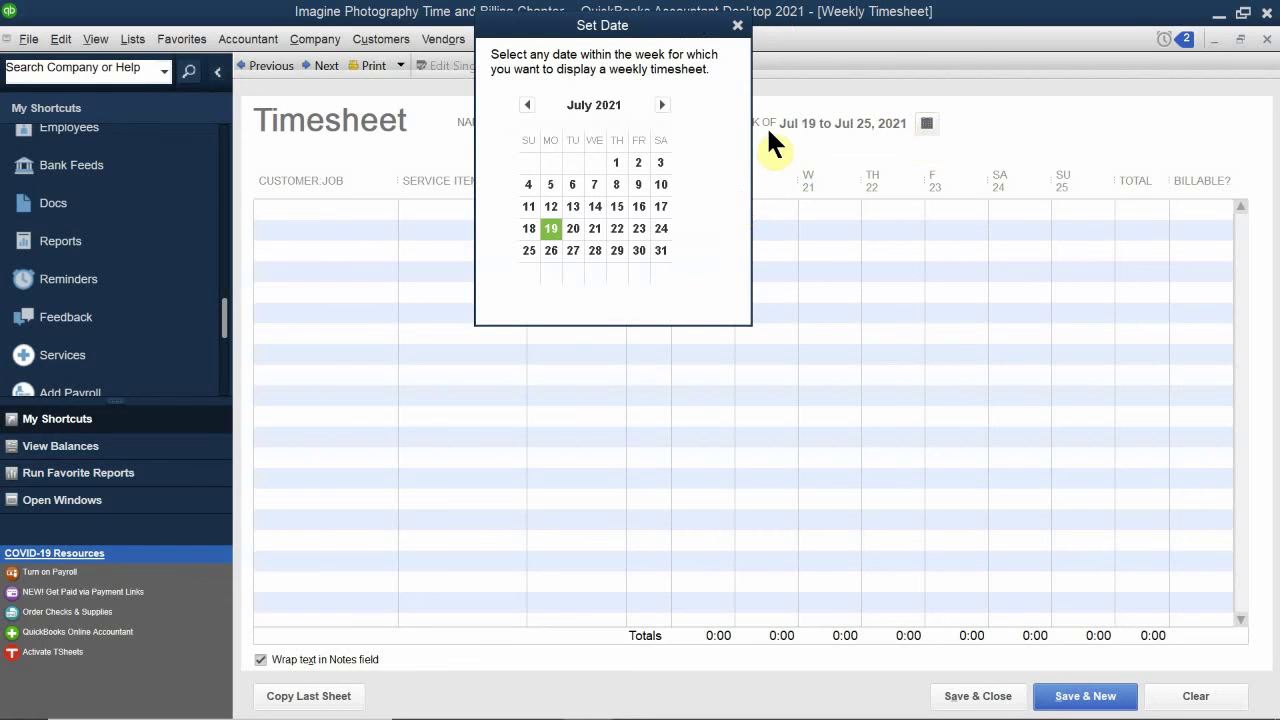
left_click(661, 105)
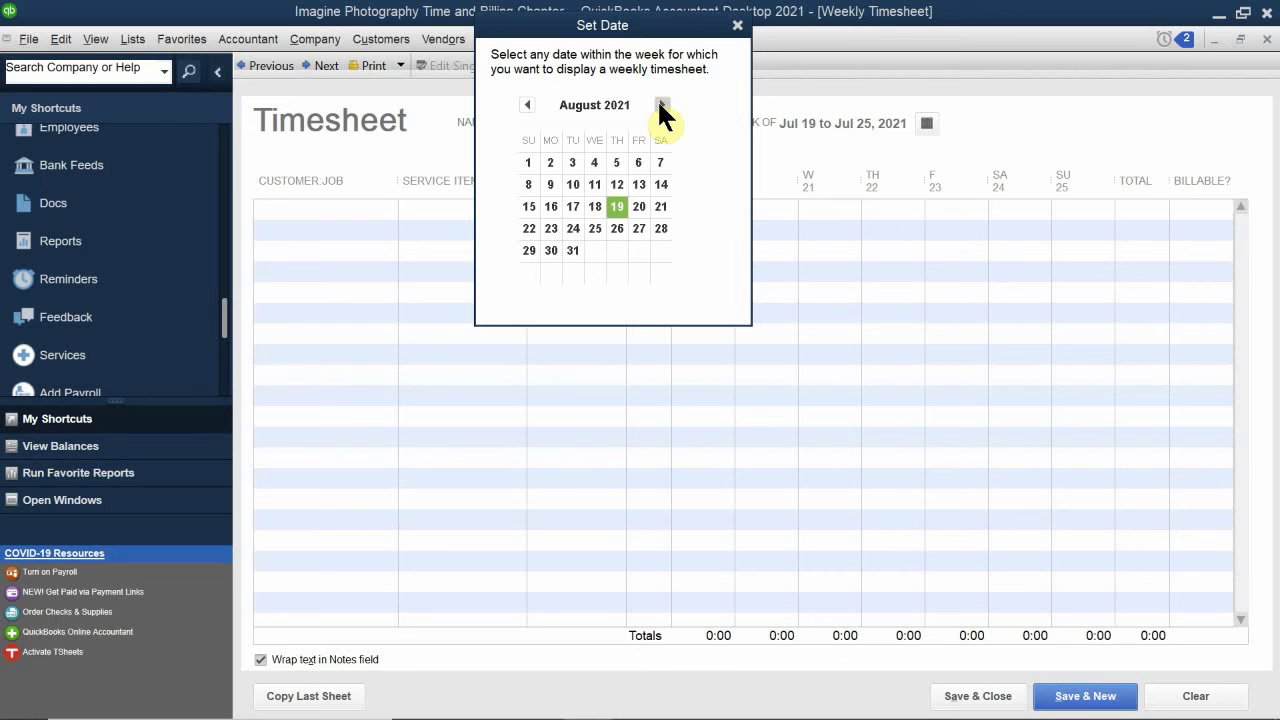
left_click(661, 105)
left_click(661, 105)
left_click(661, 105)
left_click(661, 105)
left_click(661, 105)
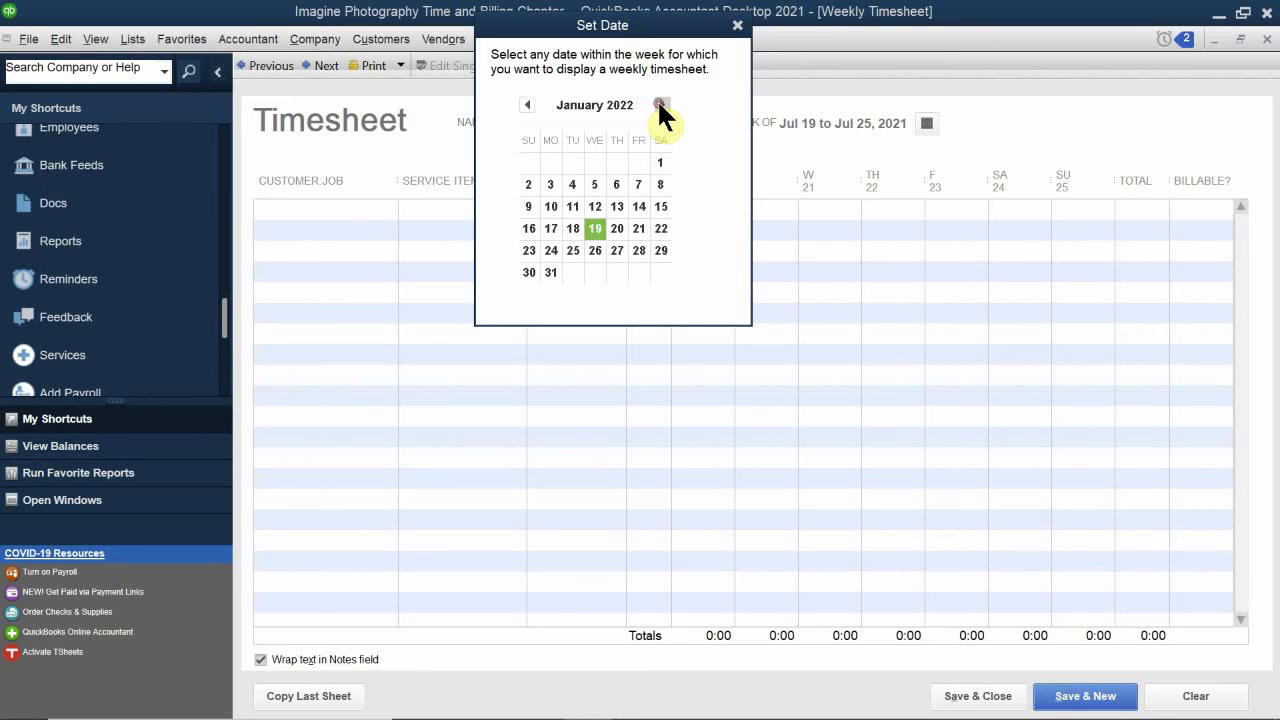
left_click(661, 105)
left_click(661, 105)
left_click(661, 105)
left_click(661, 105)
left_click(661, 105)
left_click(661, 105)
left_click(661, 105)
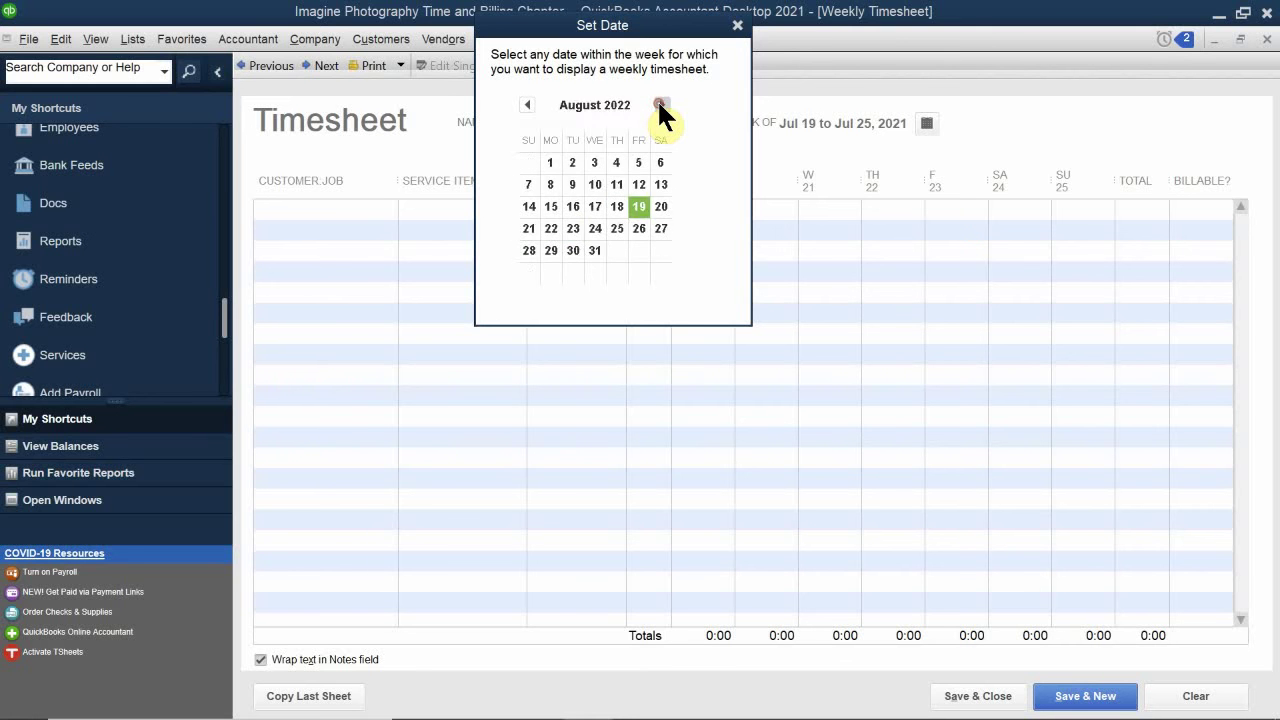
left_click(661, 105)
left_click(661, 105)
left_click(661, 105)
left_click(661, 105)
left_click(661, 105)
left_click(661, 105)
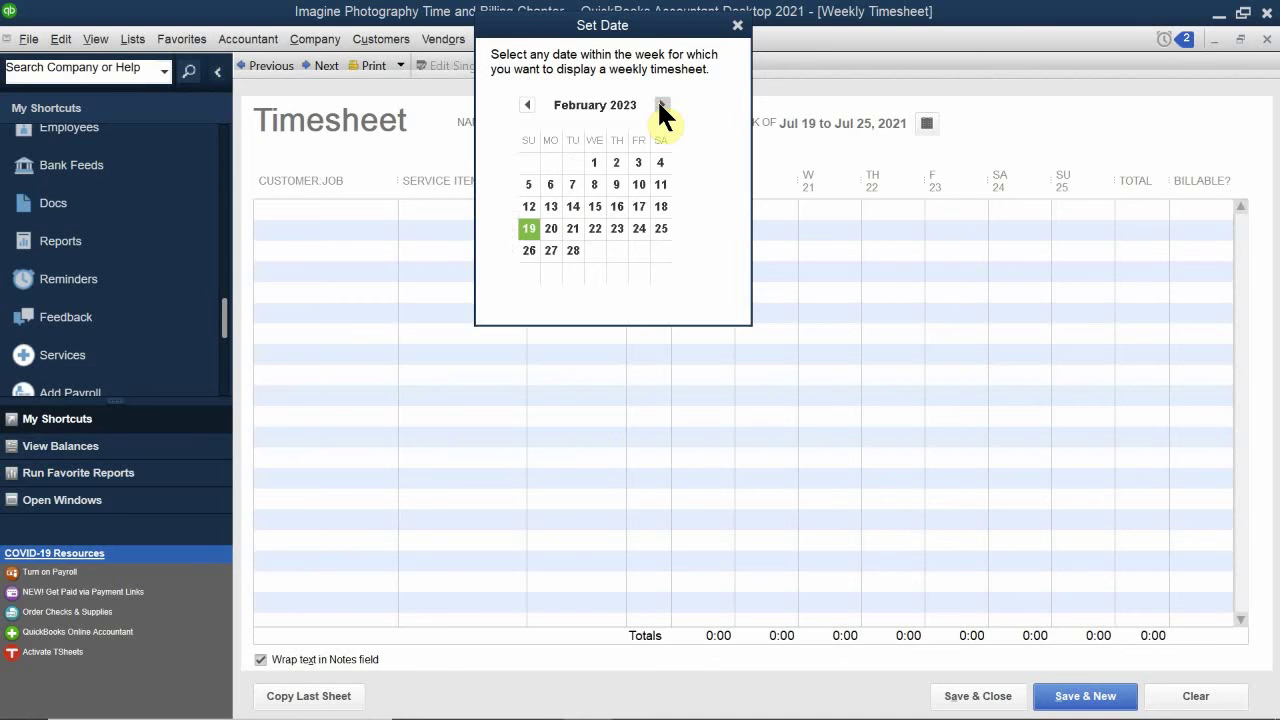
left_click(661, 105)
left_click(661, 105)
left_click(661, 105)
left_click(661, 105)
left_click(661, 105)
left_click(661, 105)
left_click(661, 105)
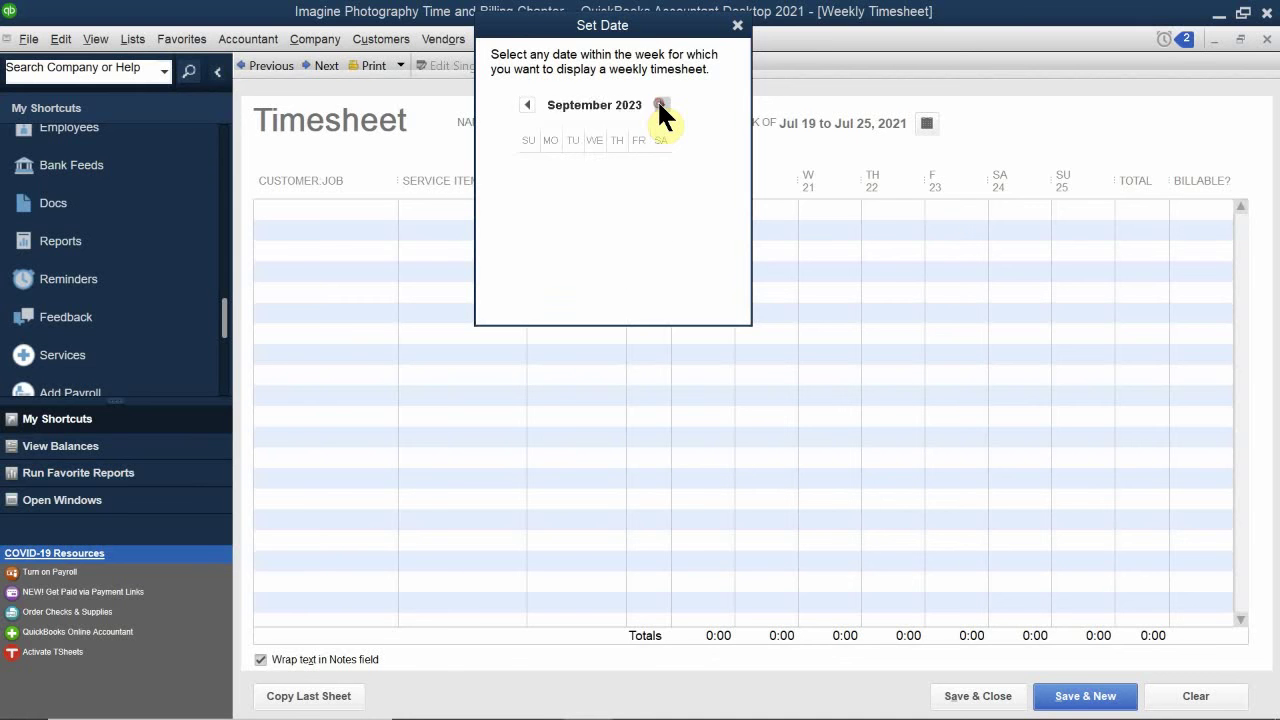
left_click(661, 105)
left_click(661, 105)
left_click(661, 105)
left_click(661, 105)
left_click(661, 105)
left_click(661, 105)
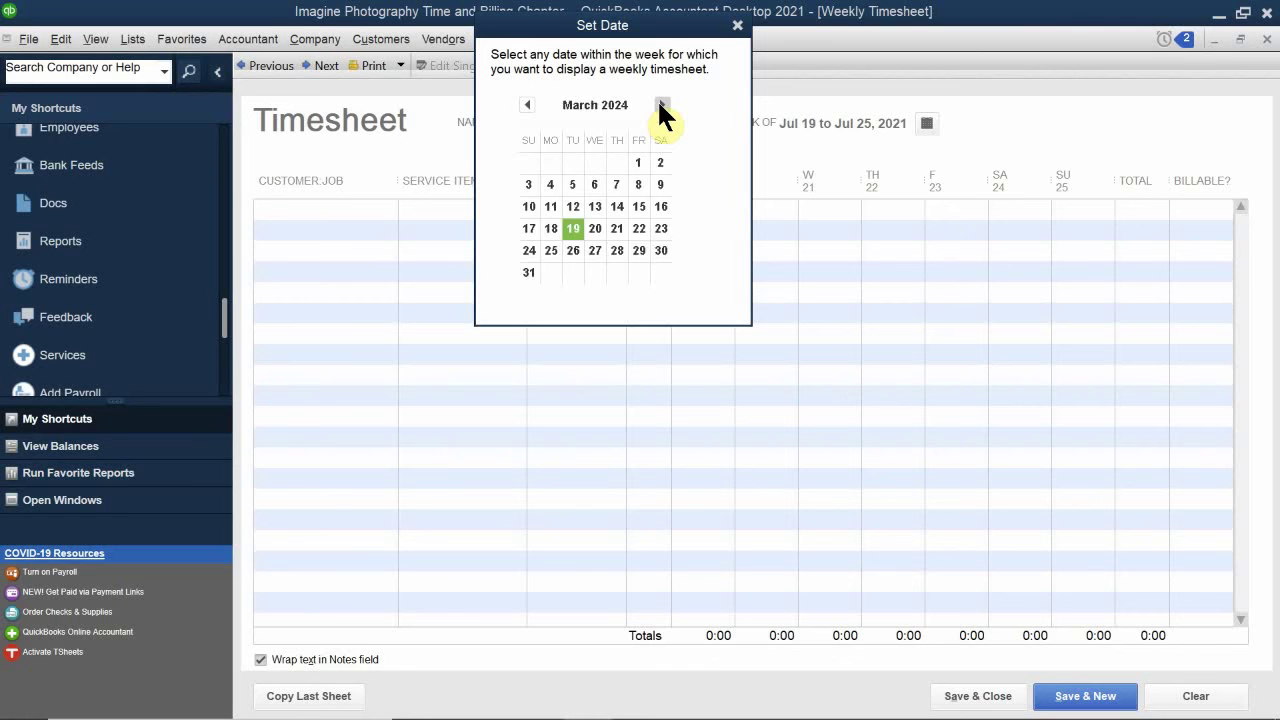
left_click(661, 105)
left_click(661, 105)
left_click(661, 105)
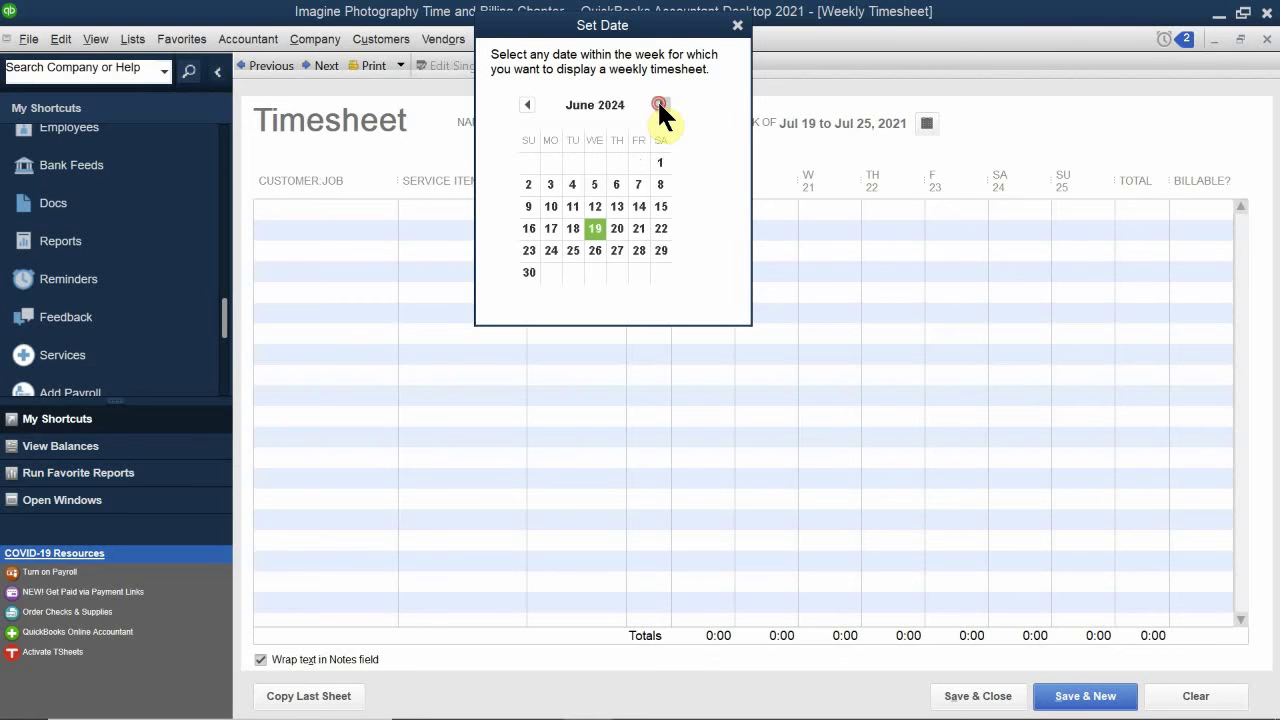
left_click(661, 105)
left_click(661, 105)
left_click(661, 105)
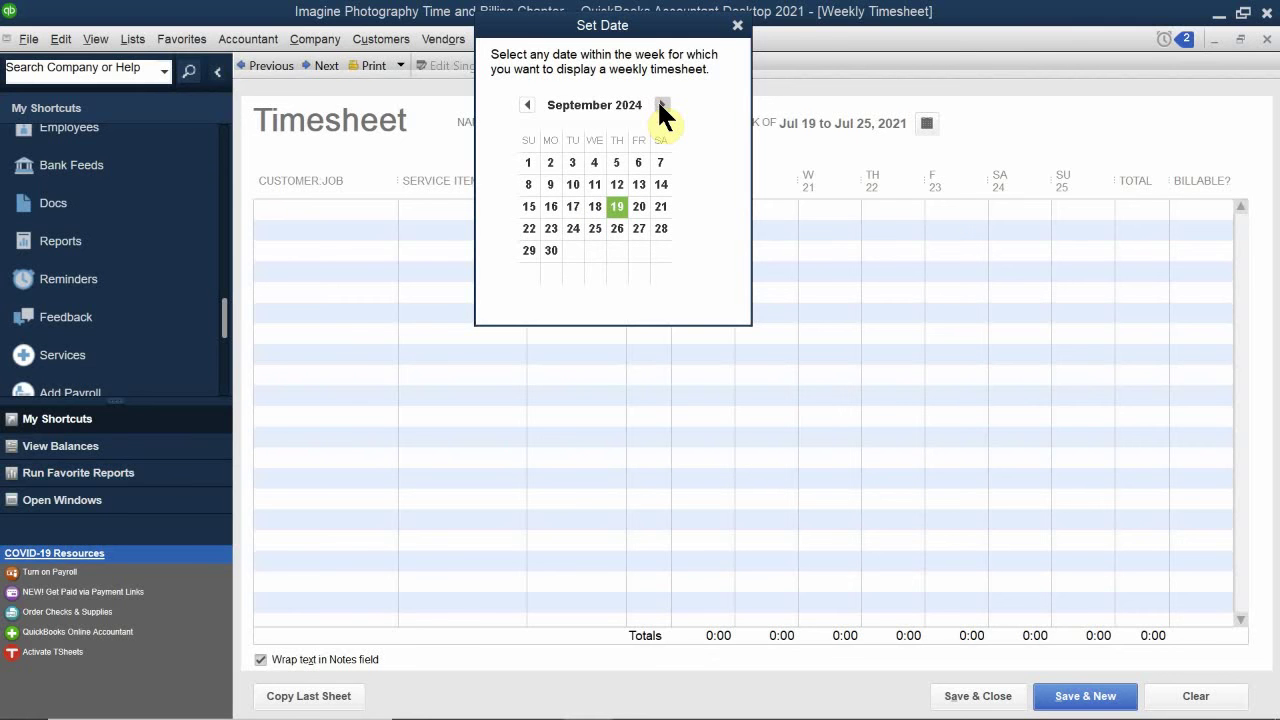
left_click(661, 105)
left_click(661, 105)
left_click(661, 105)
left_click(661, 105)
left_click(549, 205)
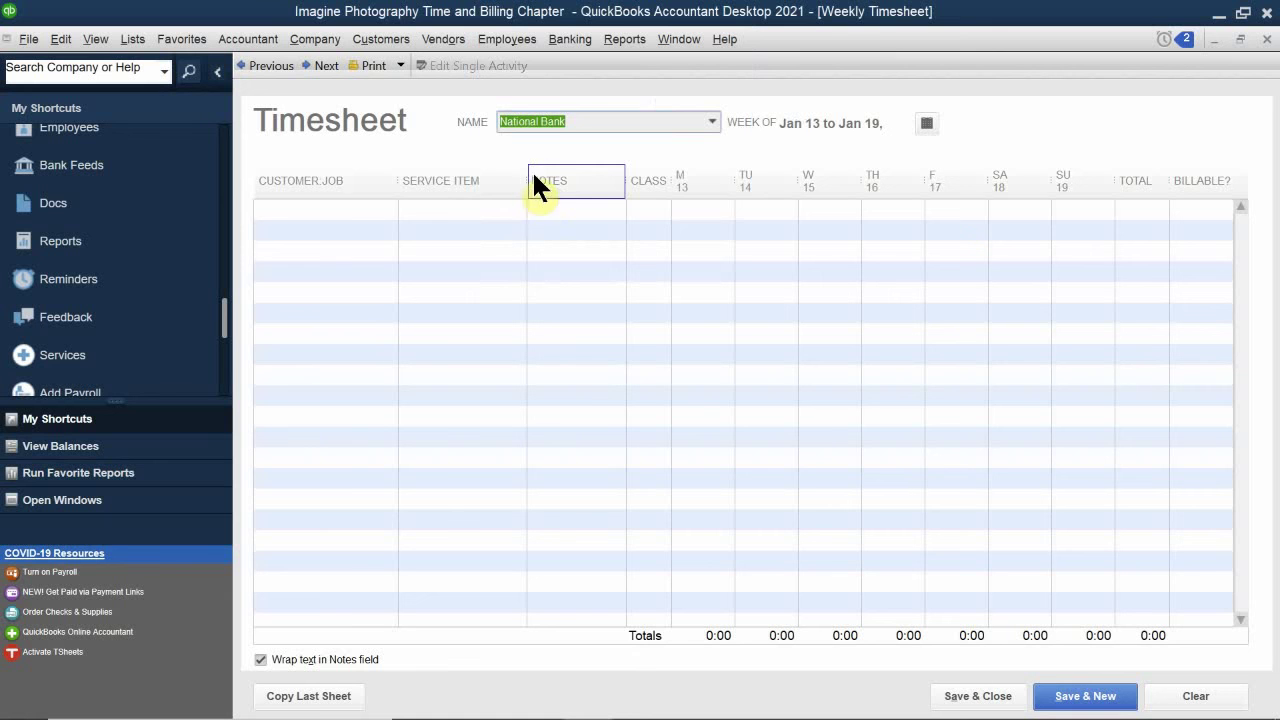
Step: Replace the timesheet's vendor name with the employee who has site photo shoot hours that week
left_click(565, 121)
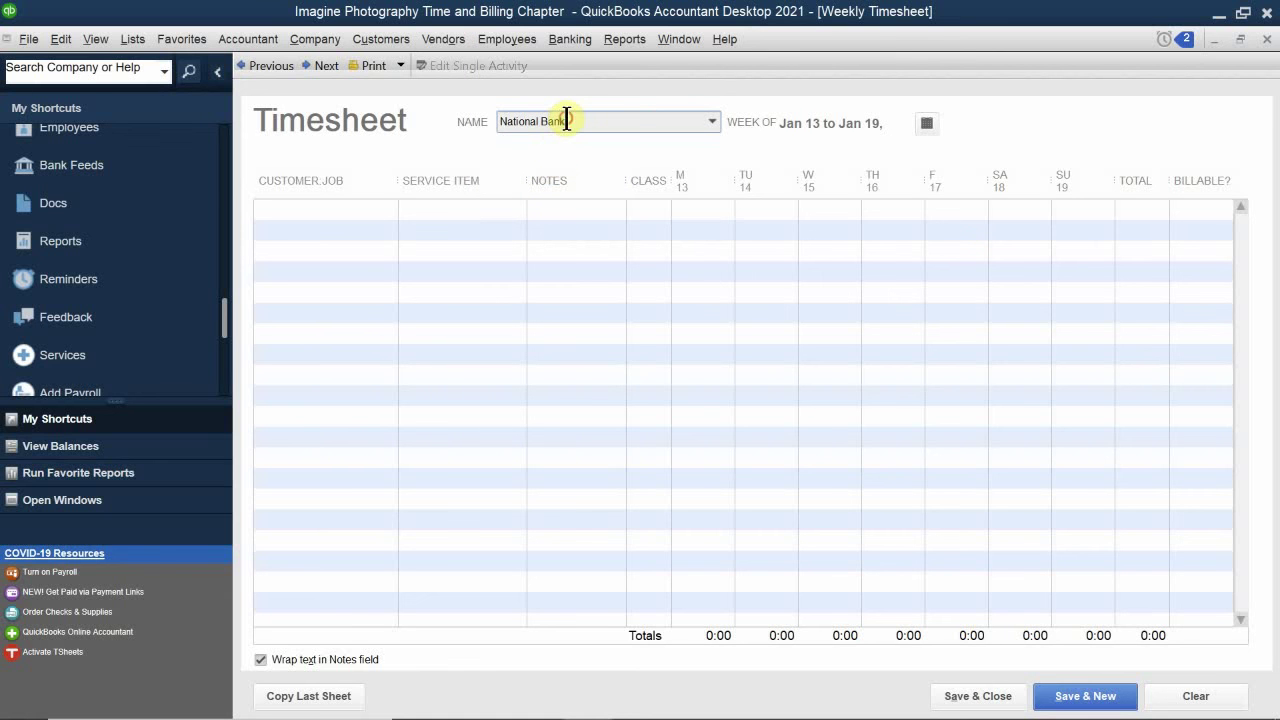
left_click_drag(575, 120, 447, 140)
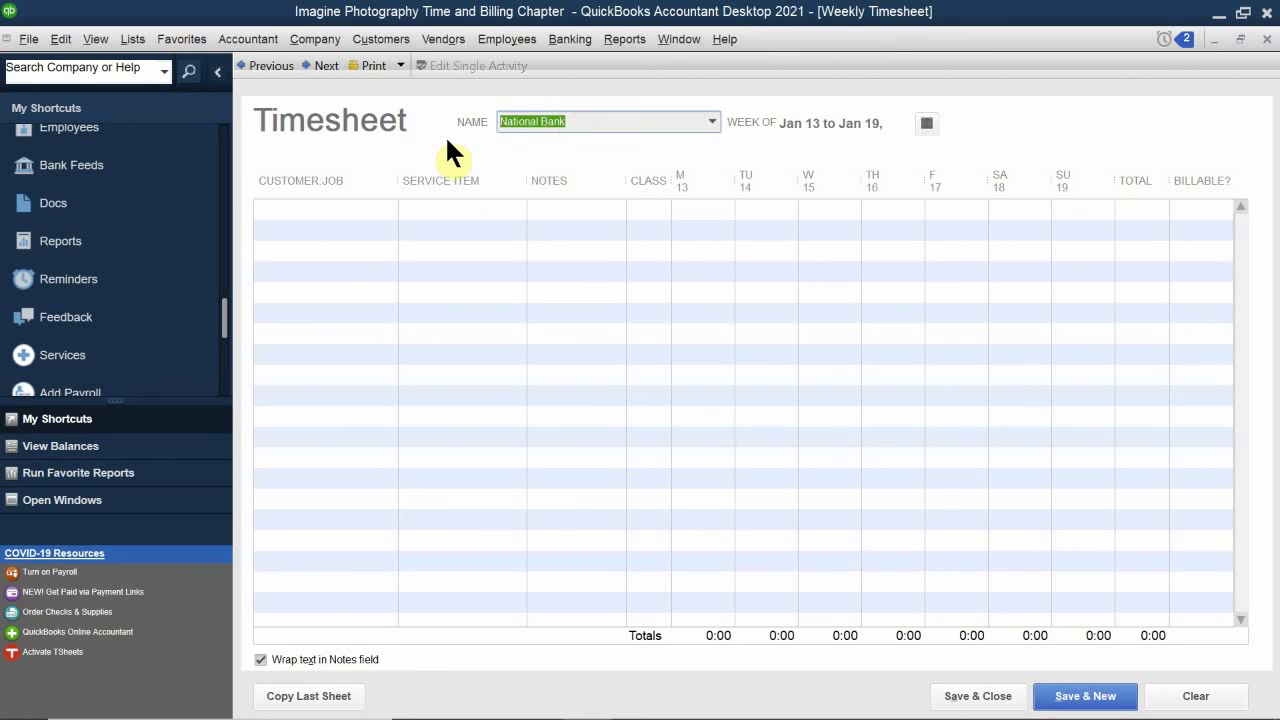
key("BackSpace")
type("Mike Mazuki")
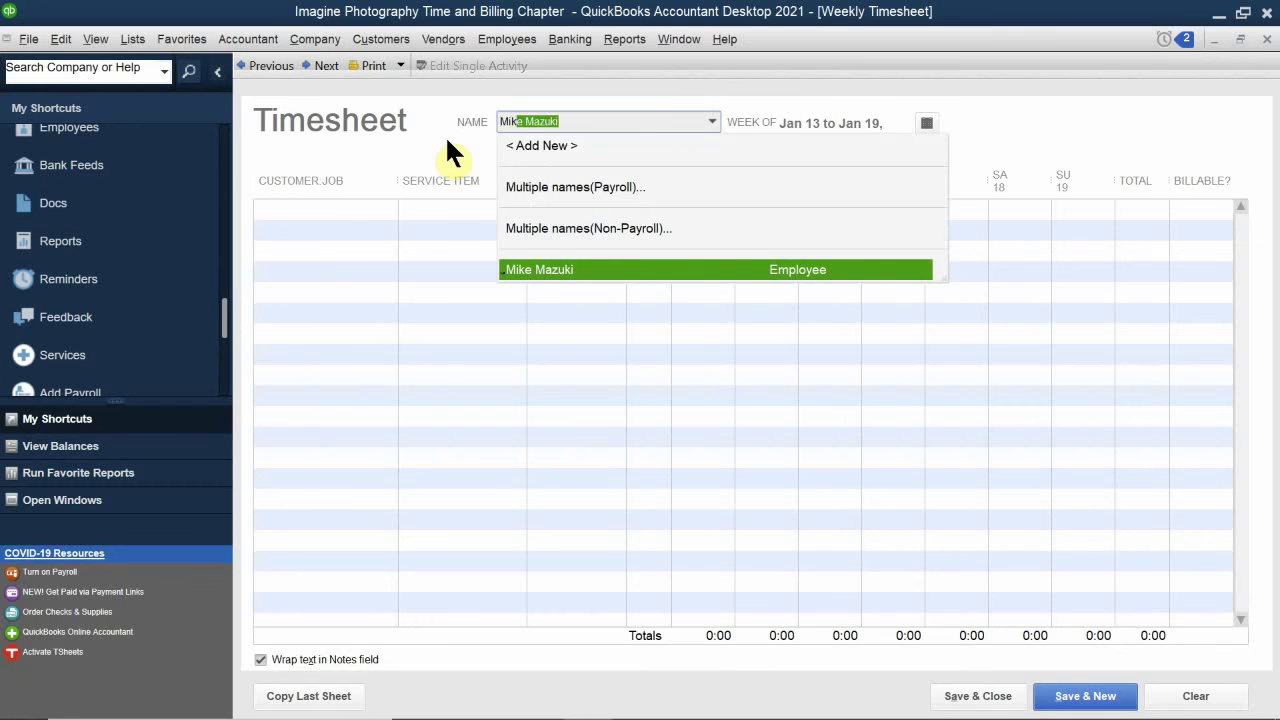
left_click(518, 271)
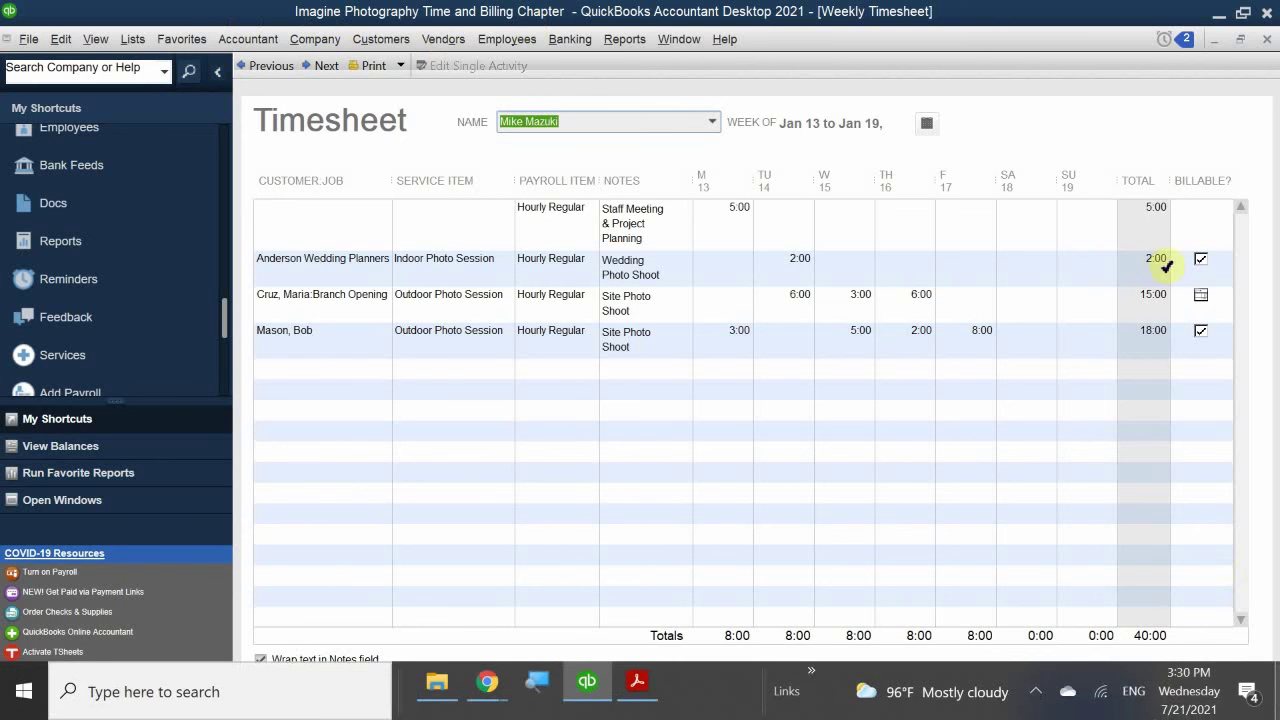
Step: Make the already billed Branch Opening outdoor photo session row billable again, then save and close the timesheet
left_click(1200, 295)
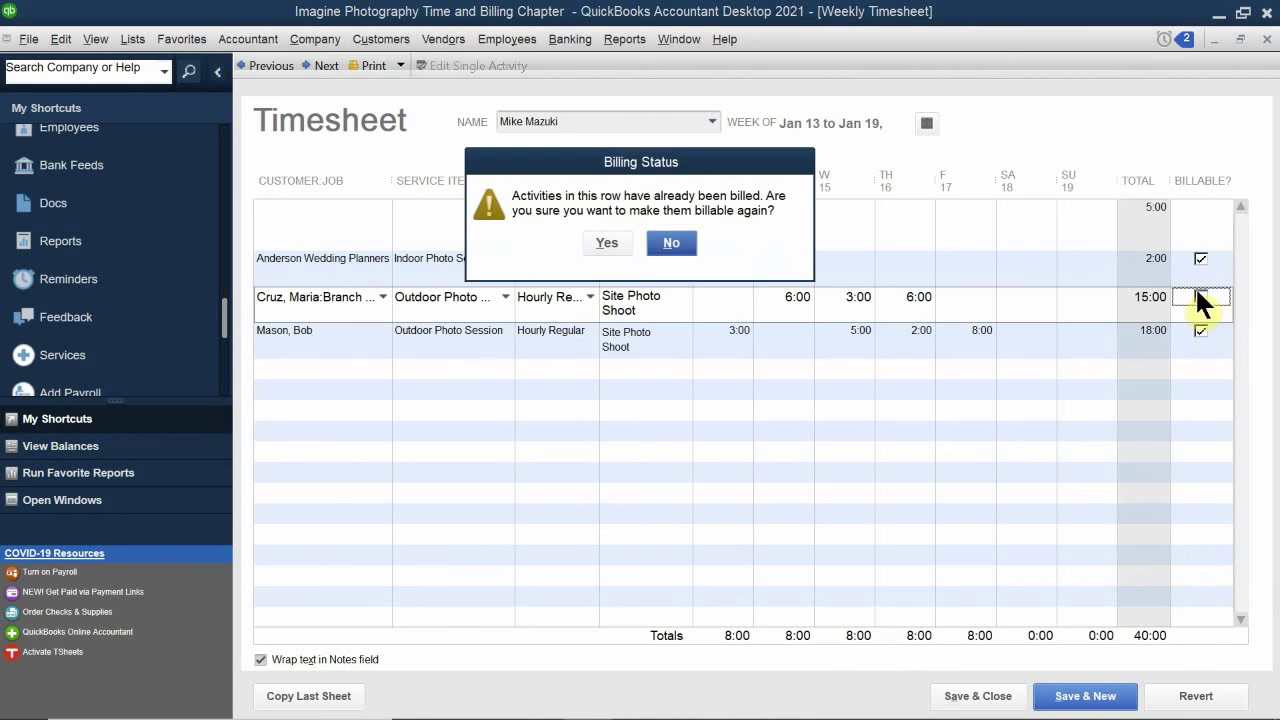
left_click(662, 243)
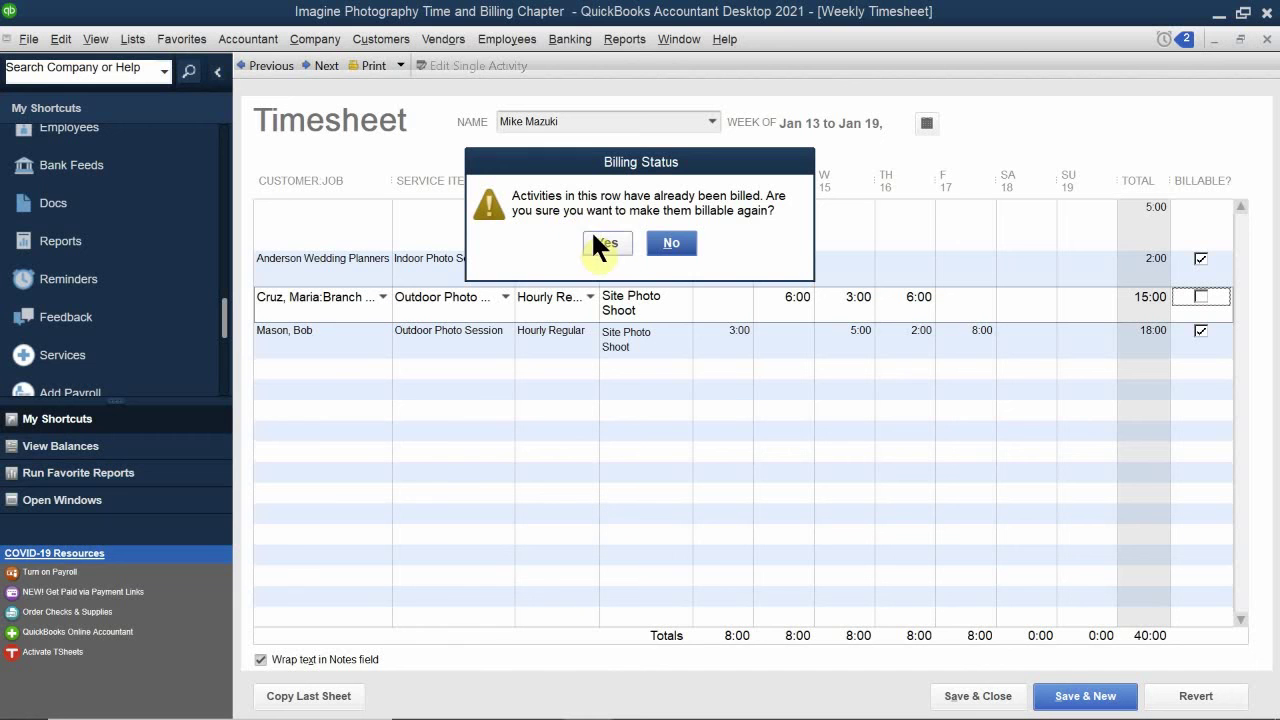
left_click(610, 243)
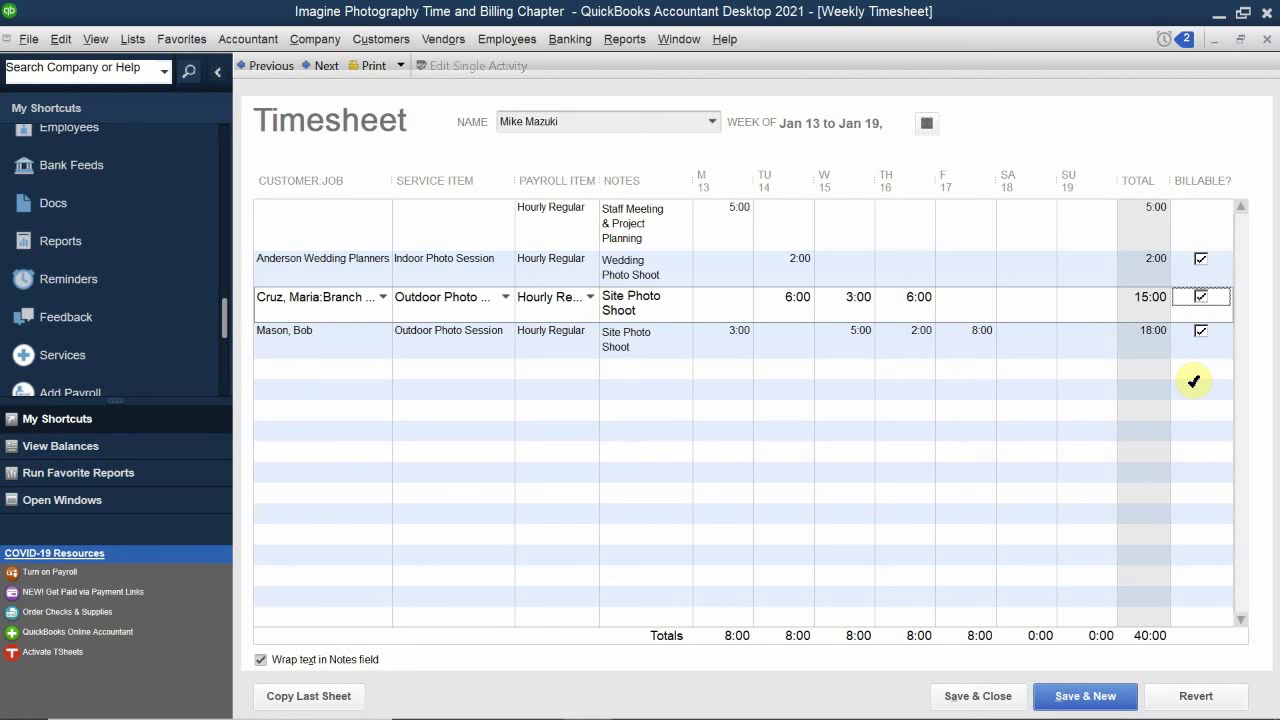
left_click(965, 696)
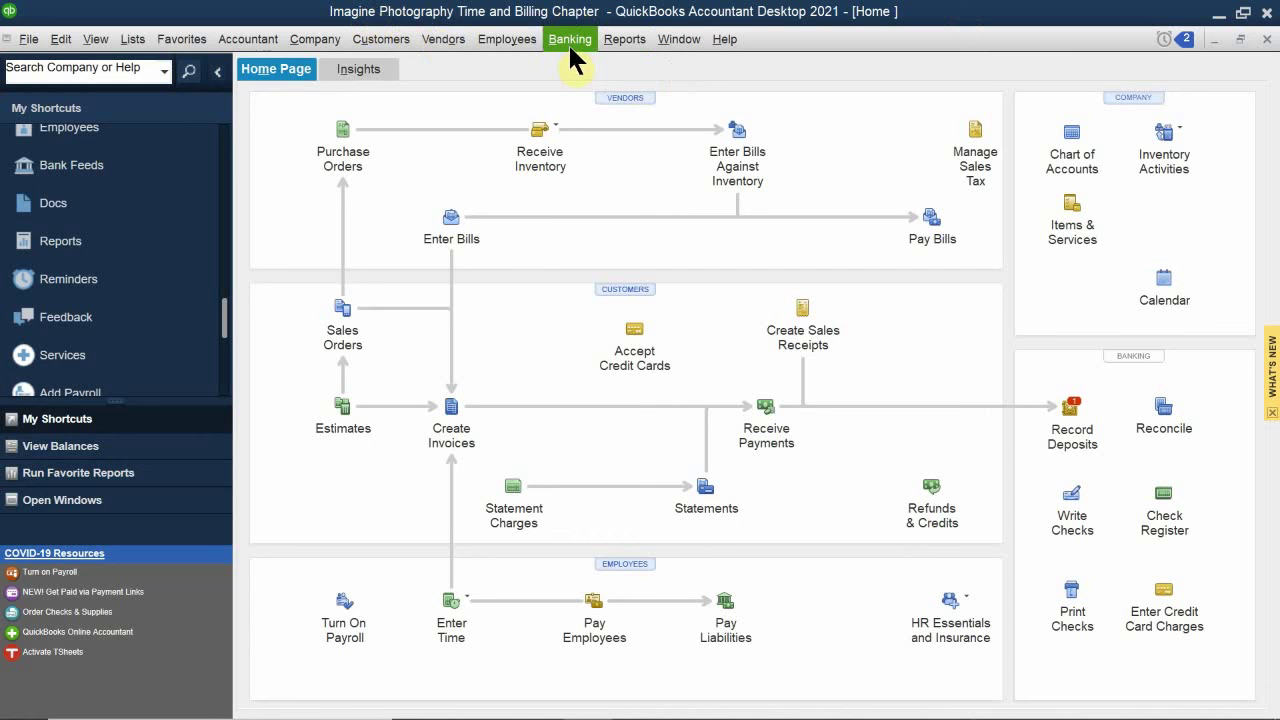
Step: Run the Time by Name report from the job and time reports with its dates set to All
left_click(625, 39)
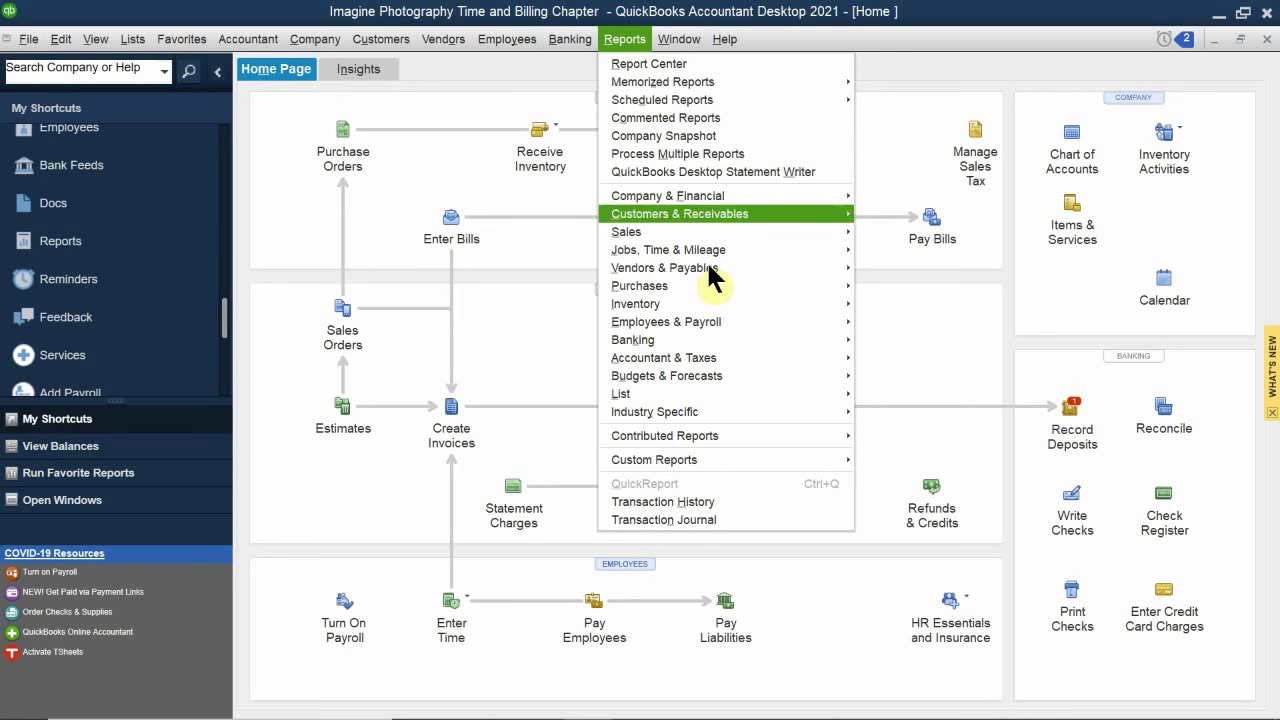
mouse_move(729, 250)
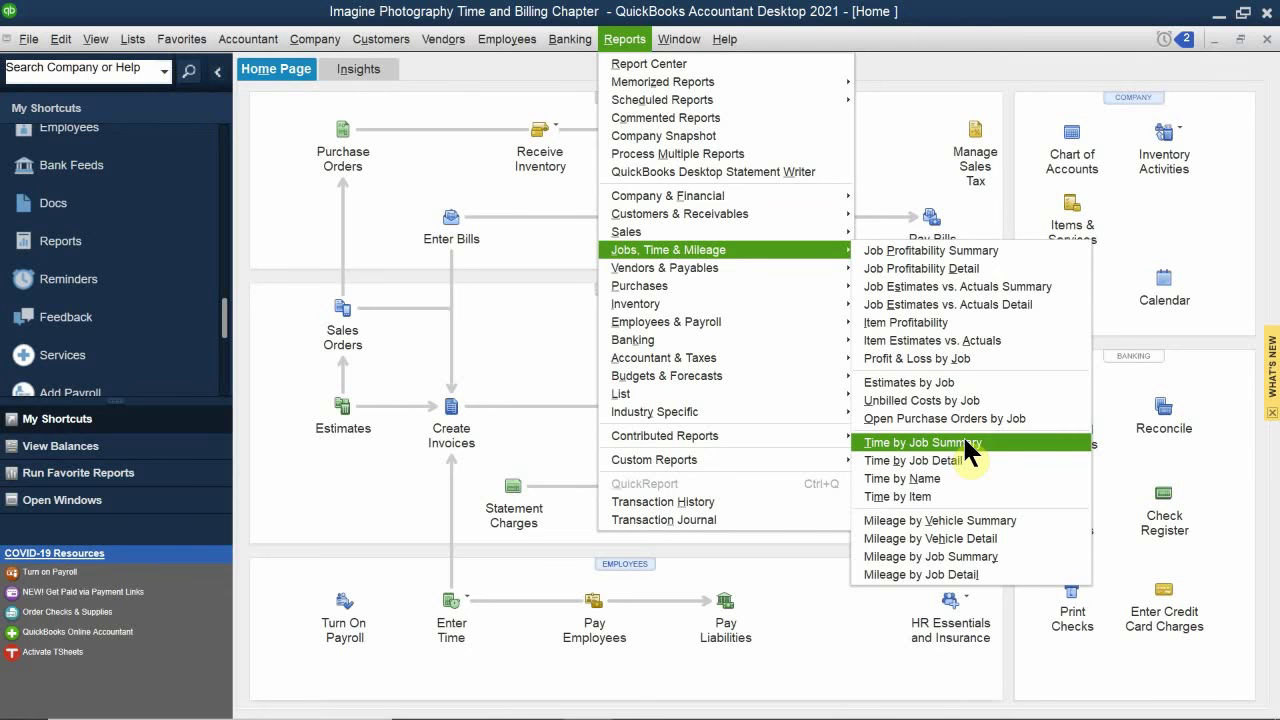
left_click(920, 478)
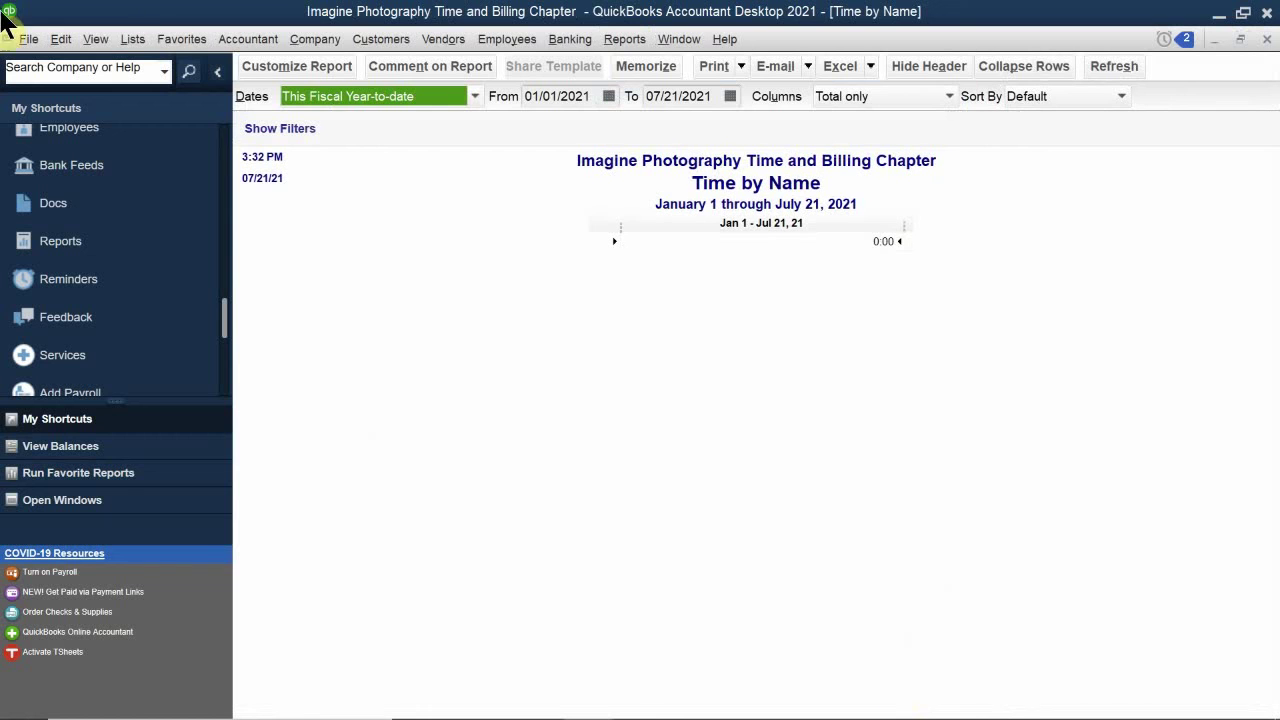
left_click(368, 92)
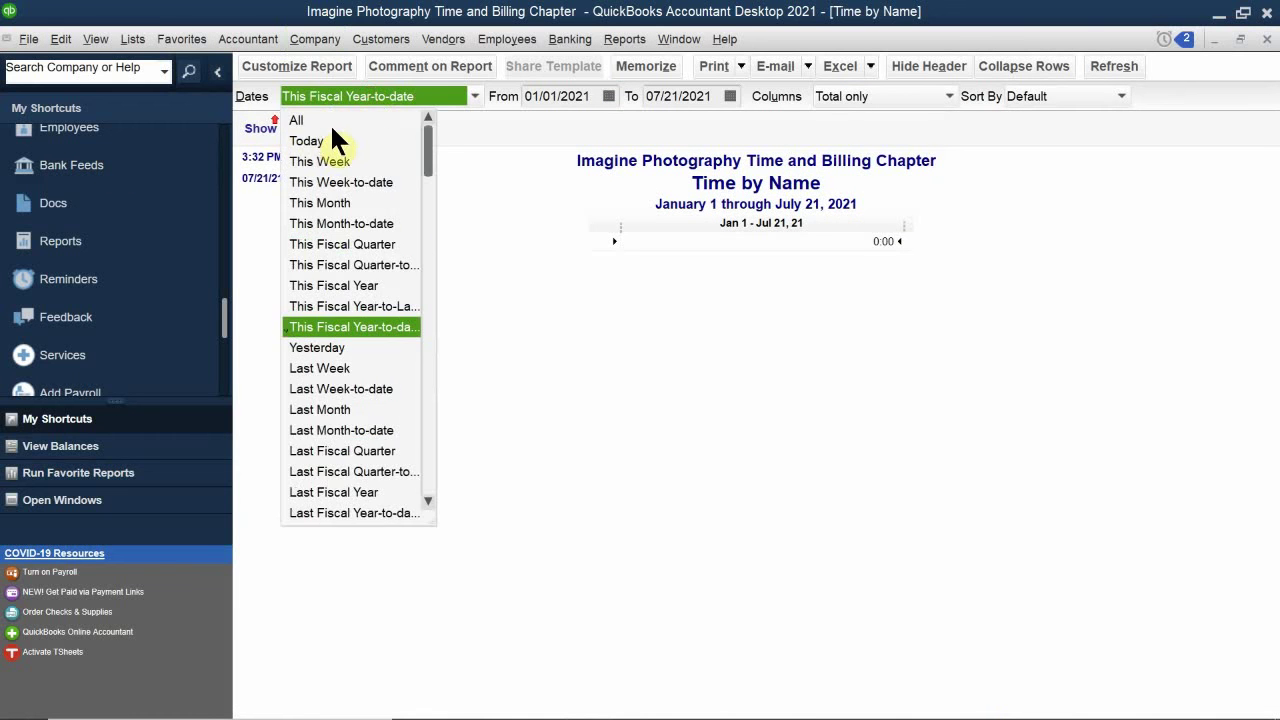
left_click(325, 121)
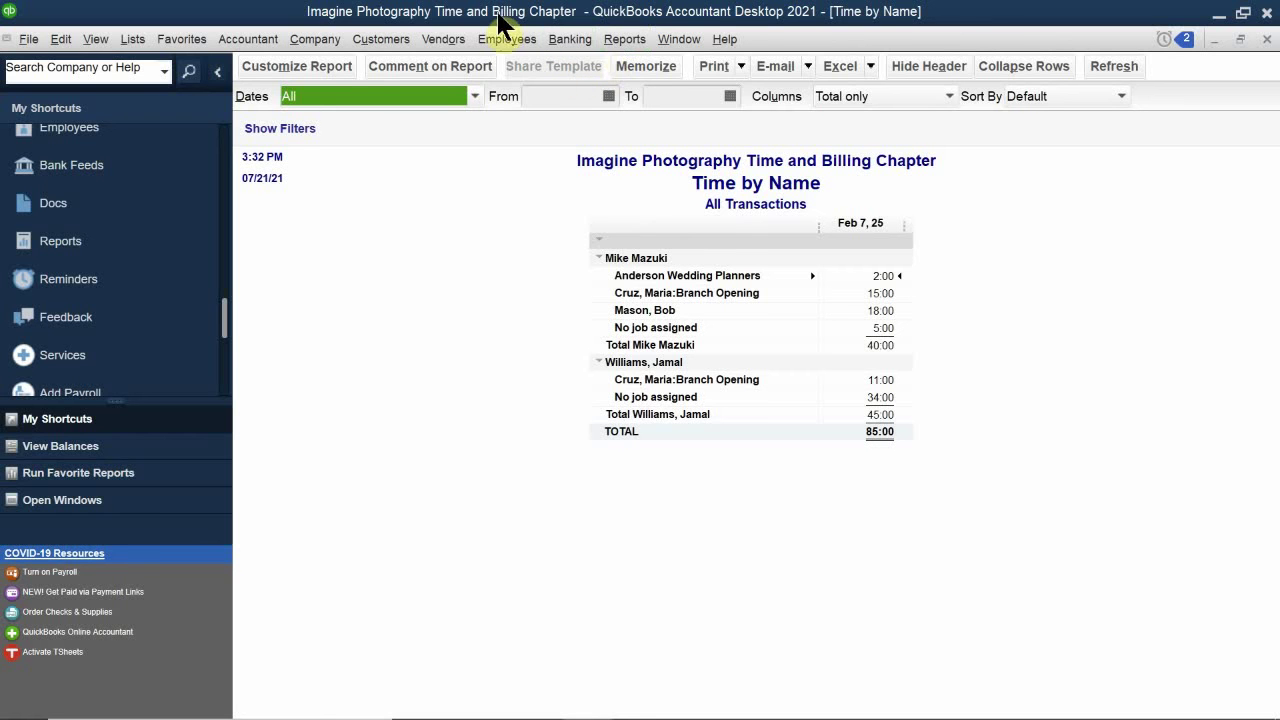
left_click(506, 42)
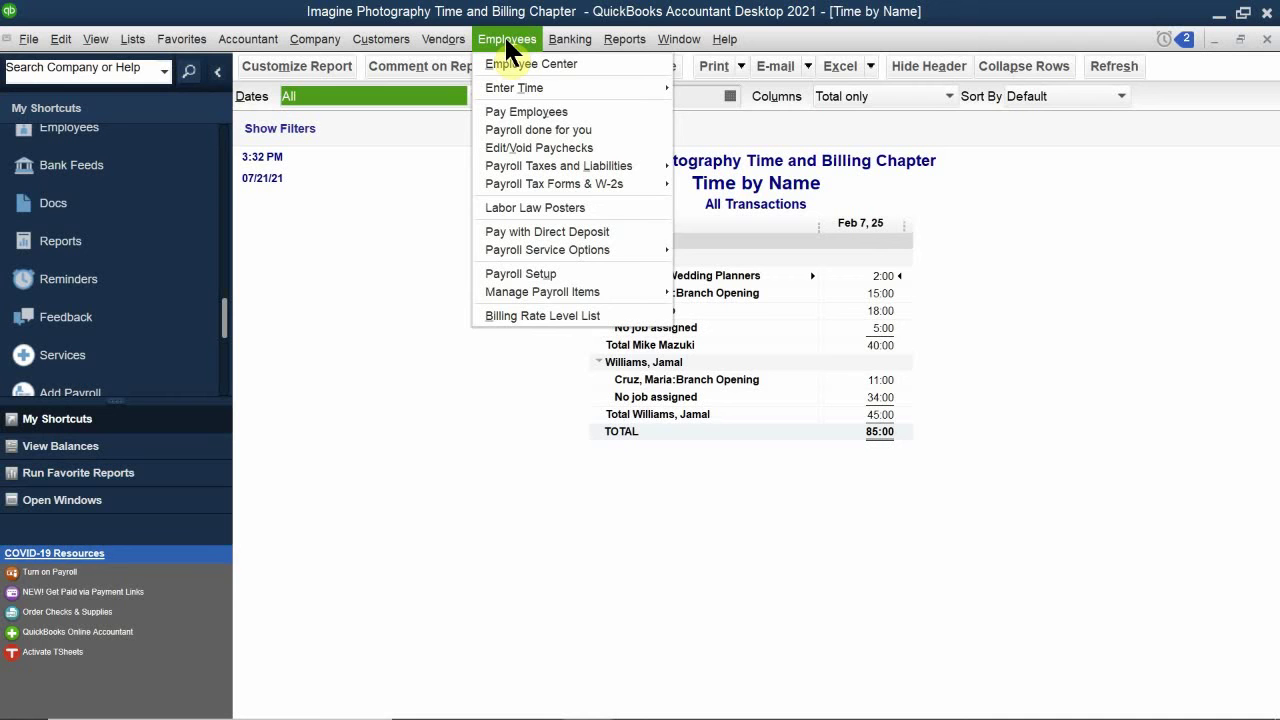
left_click(506, 42)
left_click(625, 40)
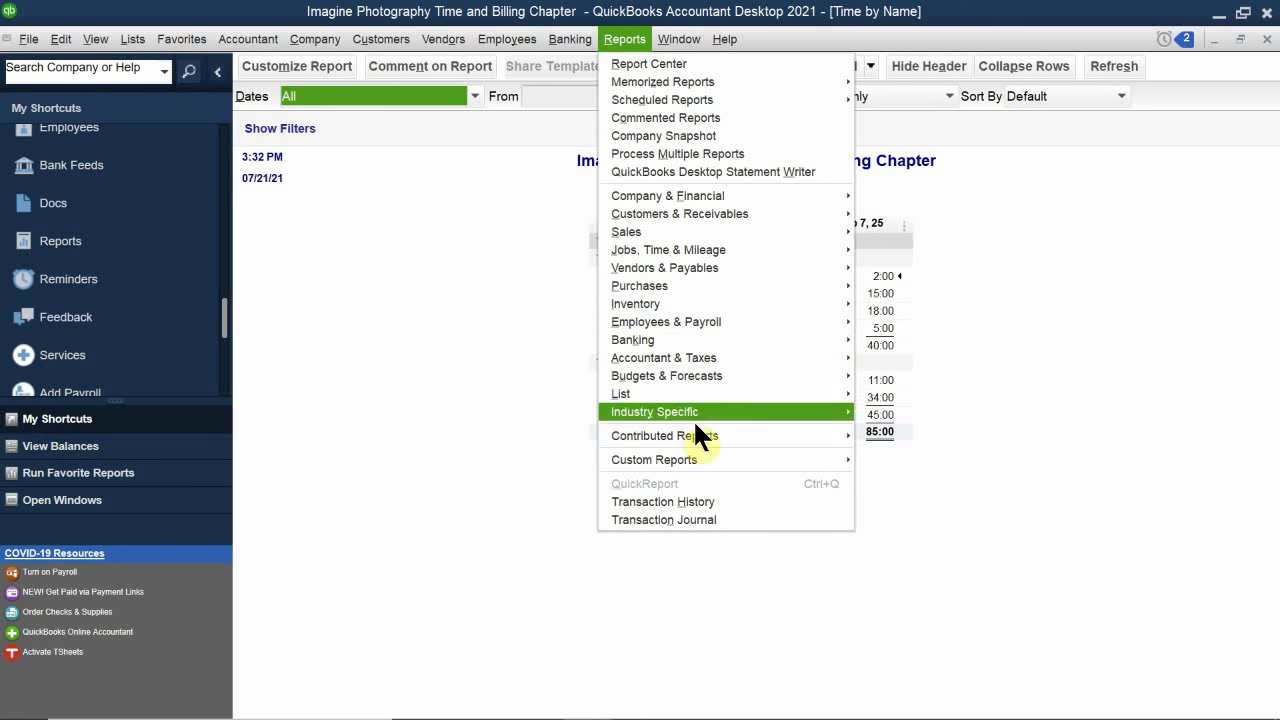
mouse_move(713, 383)
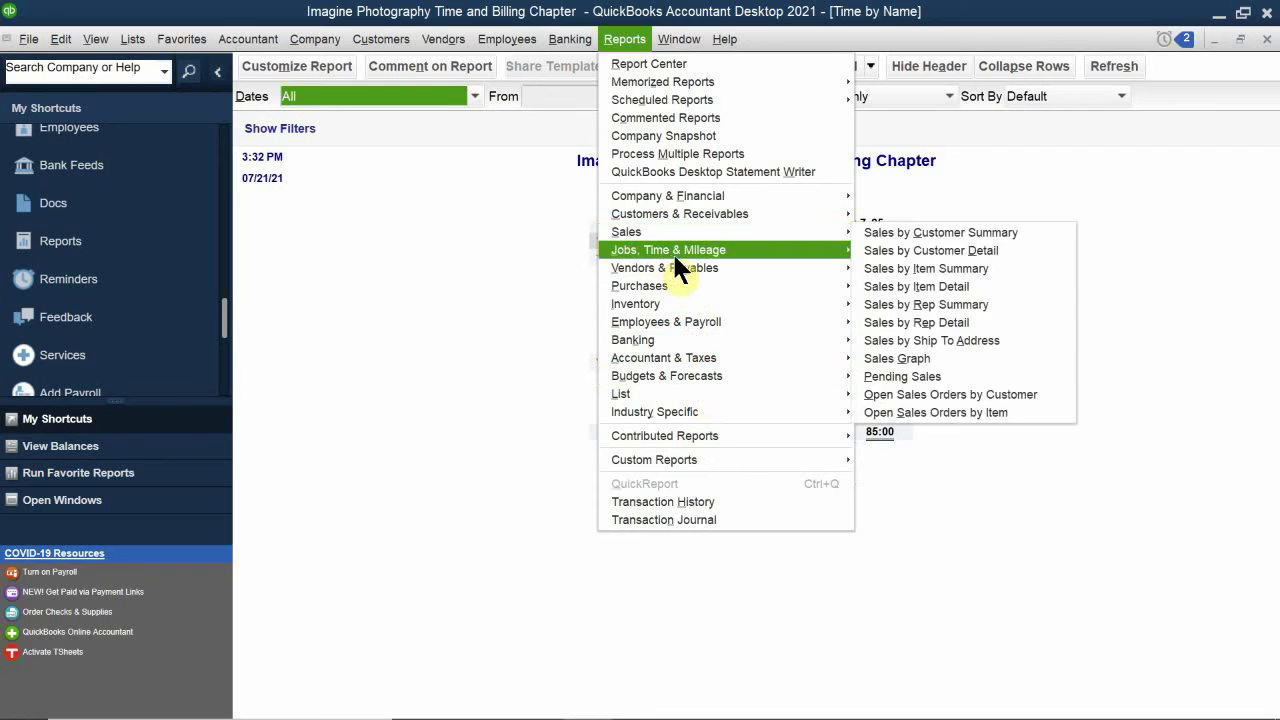
mouse_move(672, 250)
key("Escape")
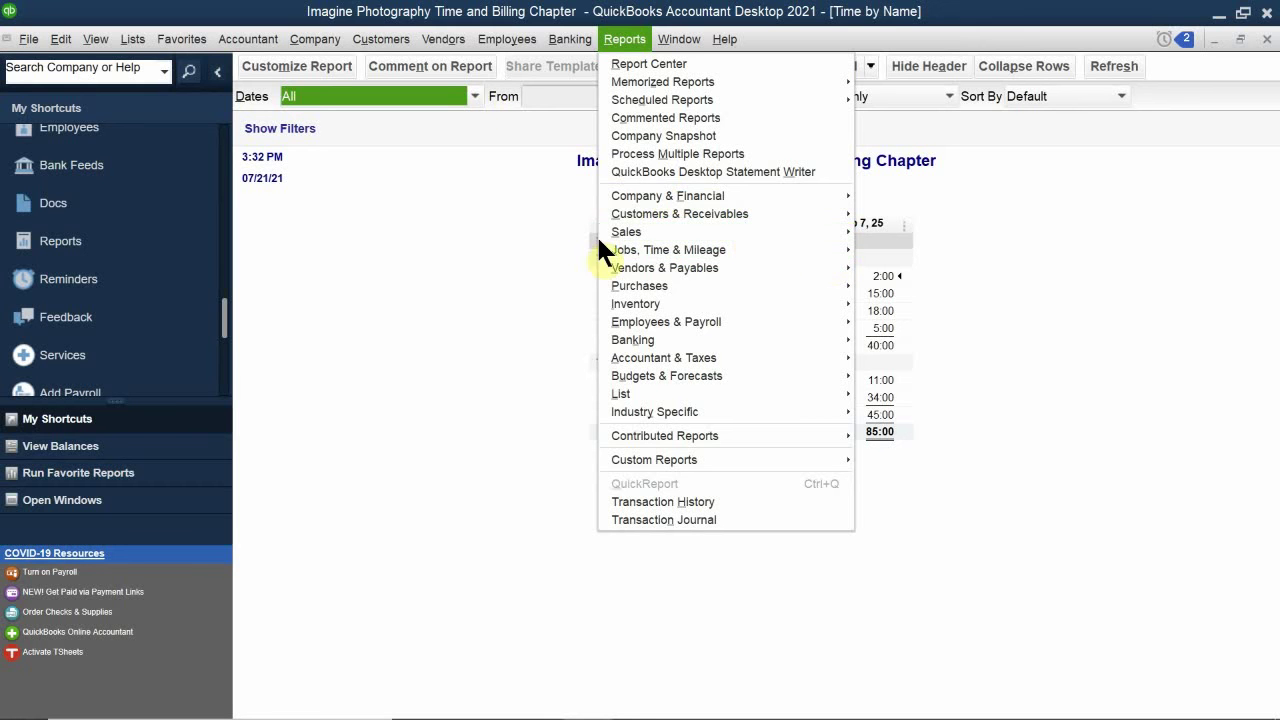
left_click(507, 38)
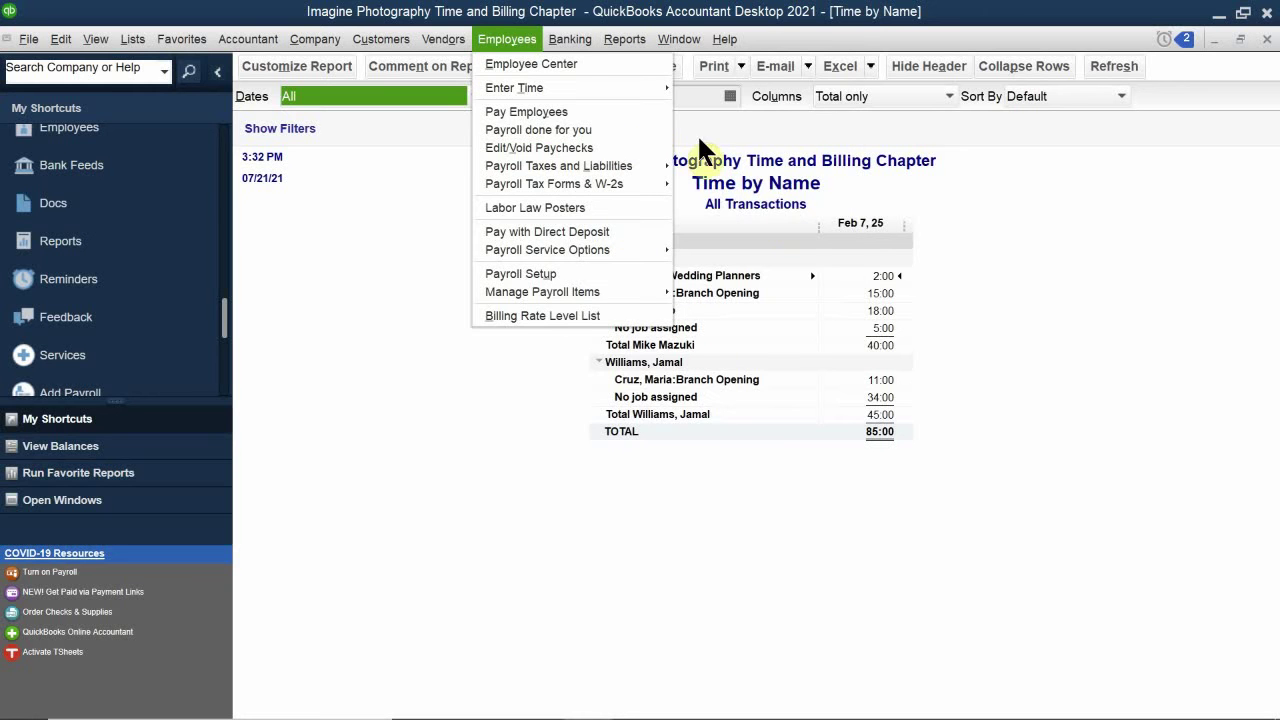
mouse_move(623, 38)
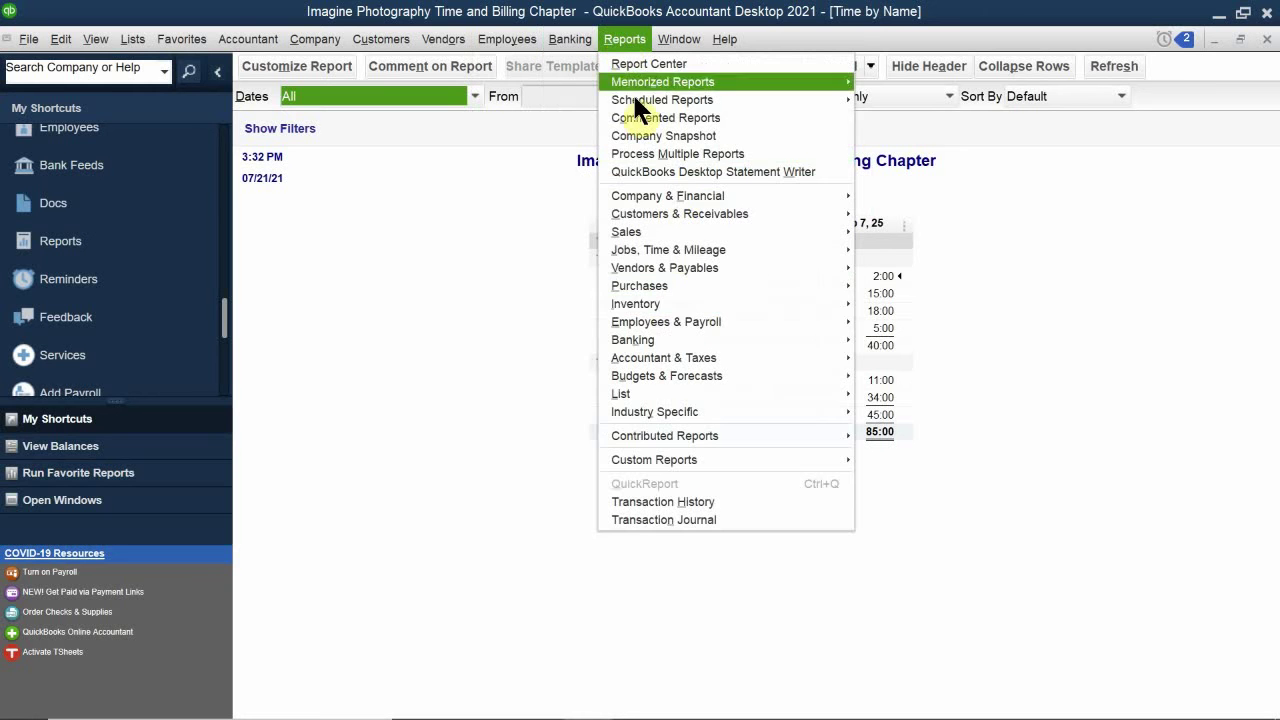
mouse_move(728, 250)
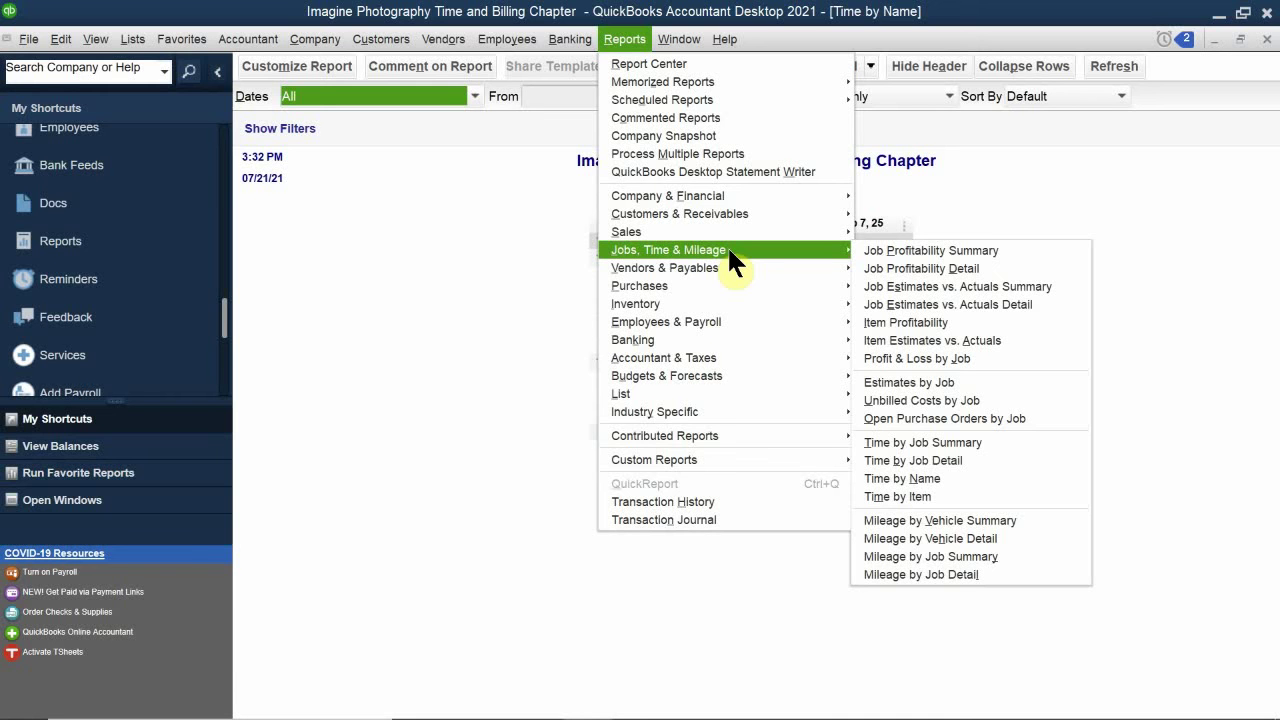
Step: Switch to QB 2021 CH 9.pdf in Acrobat Reader and review the steps for timesheet entry and invoicing of owner's time
left_click(640, 700)
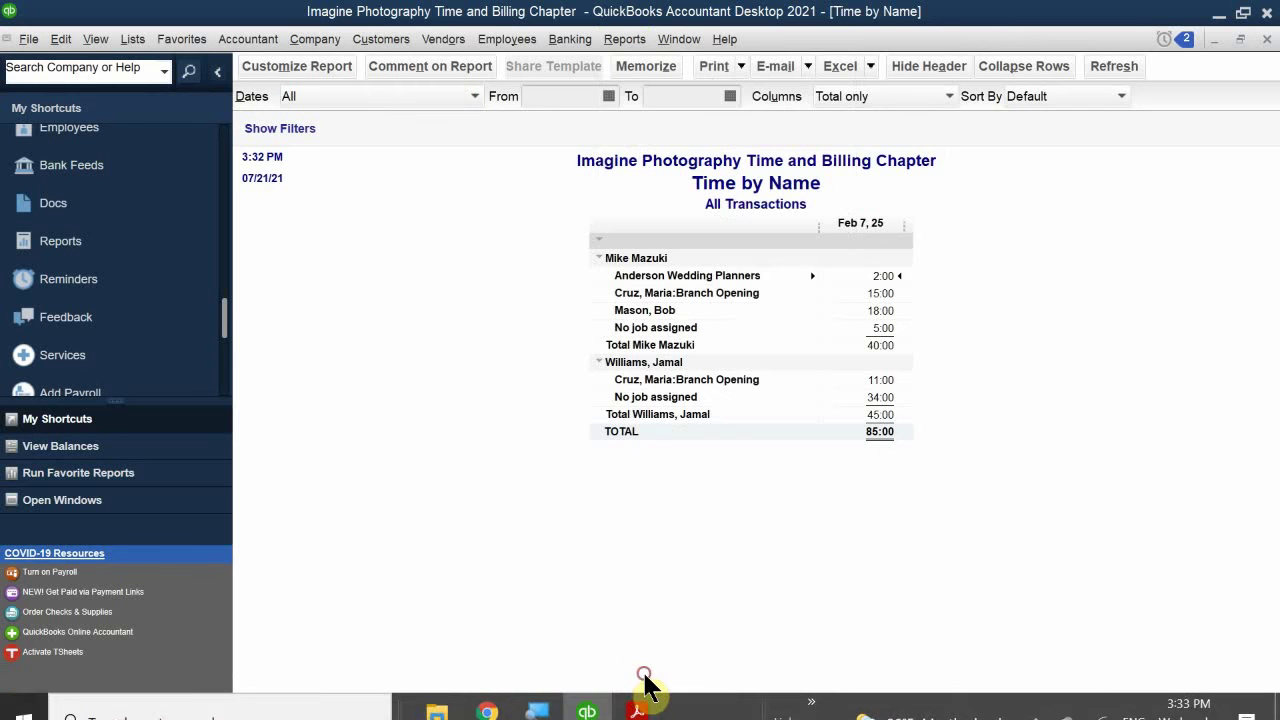
left_click(638, 682)
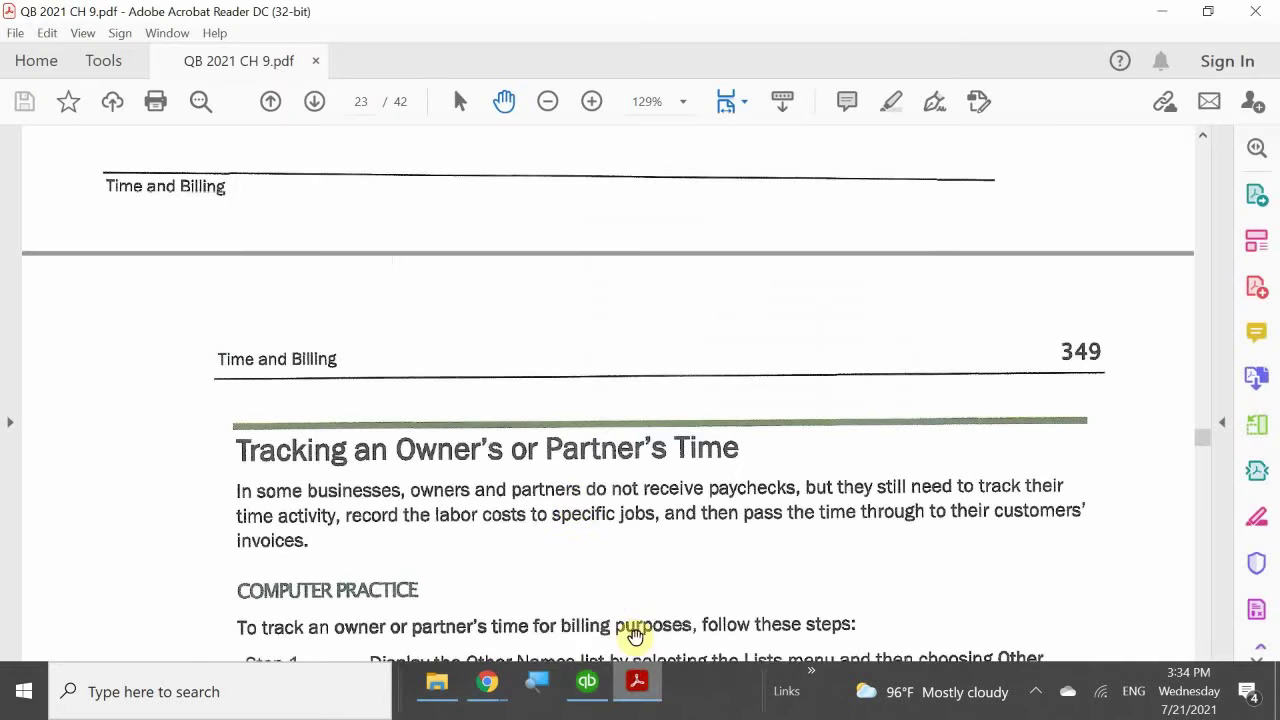
scroll(629, 560, "down", 10)
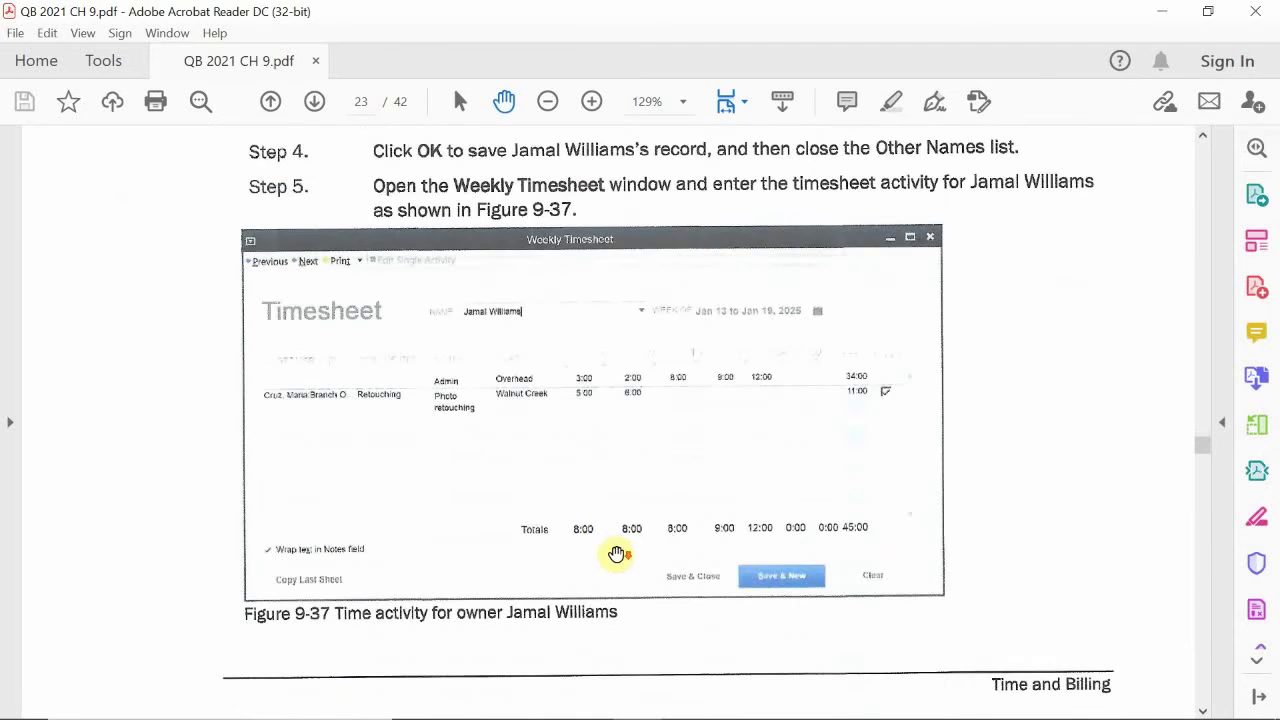
scroll(617, 552, "down", 10)
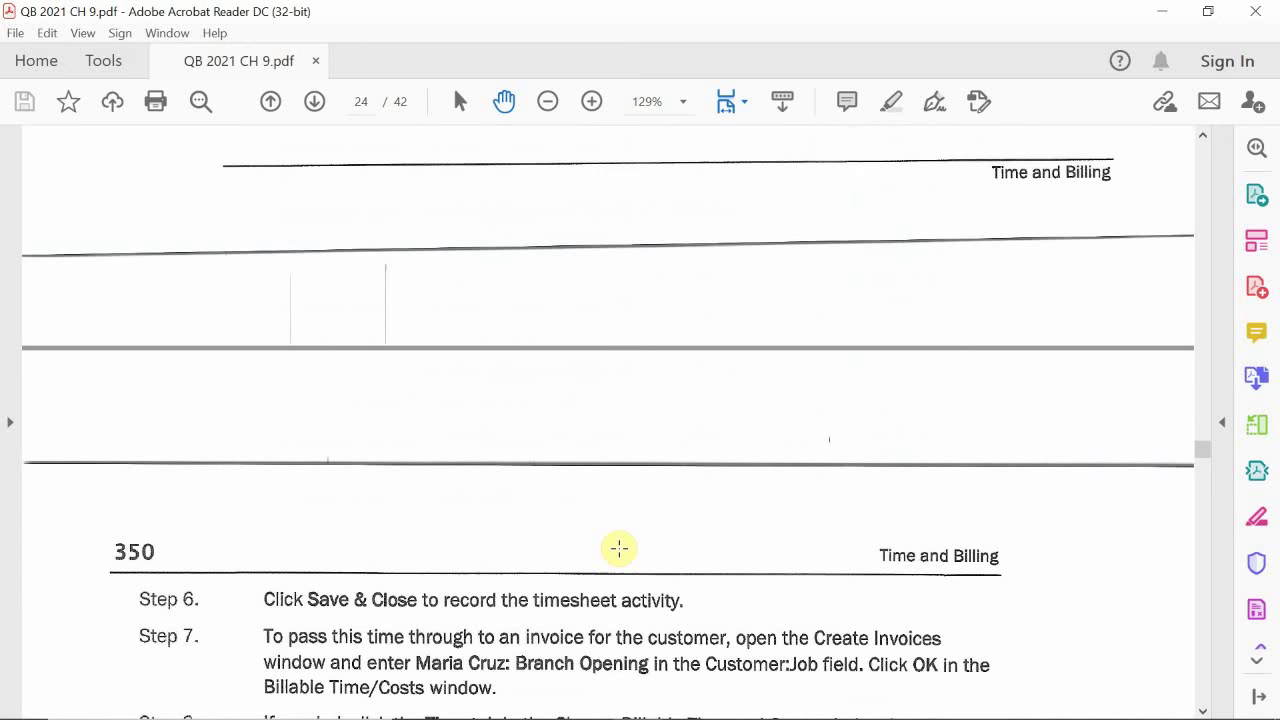
scroll(619, 548, "down", 10)
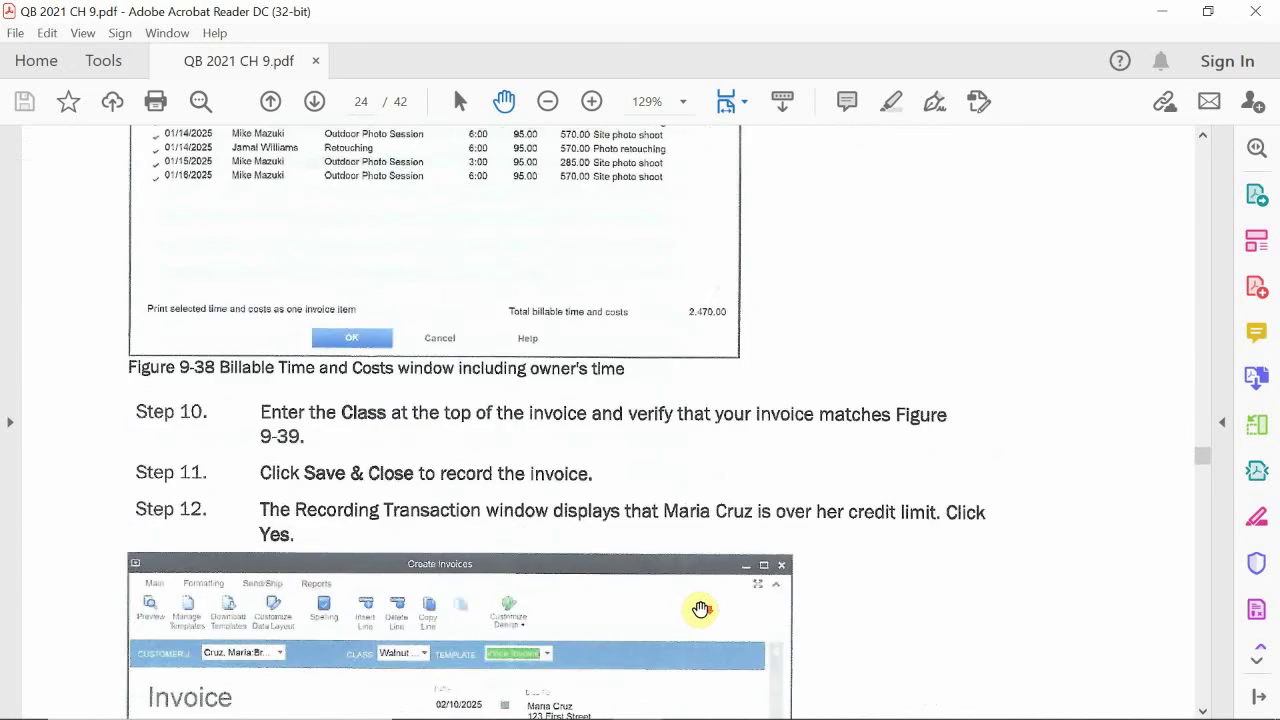
Step: Review the chapter's instructions for the Time by Name, Time by Job Detail and Time by Item reports
scroll(700, 609, "down", 15)
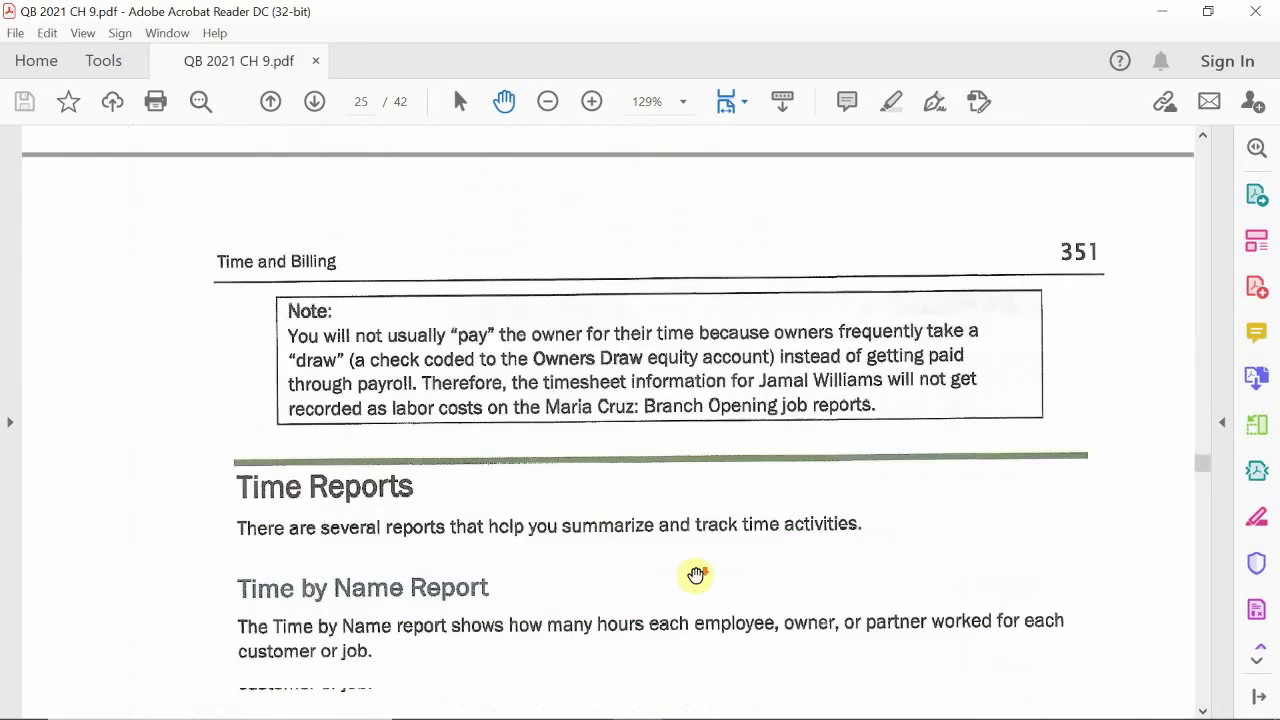
scroll(697, 581, "up", 3)
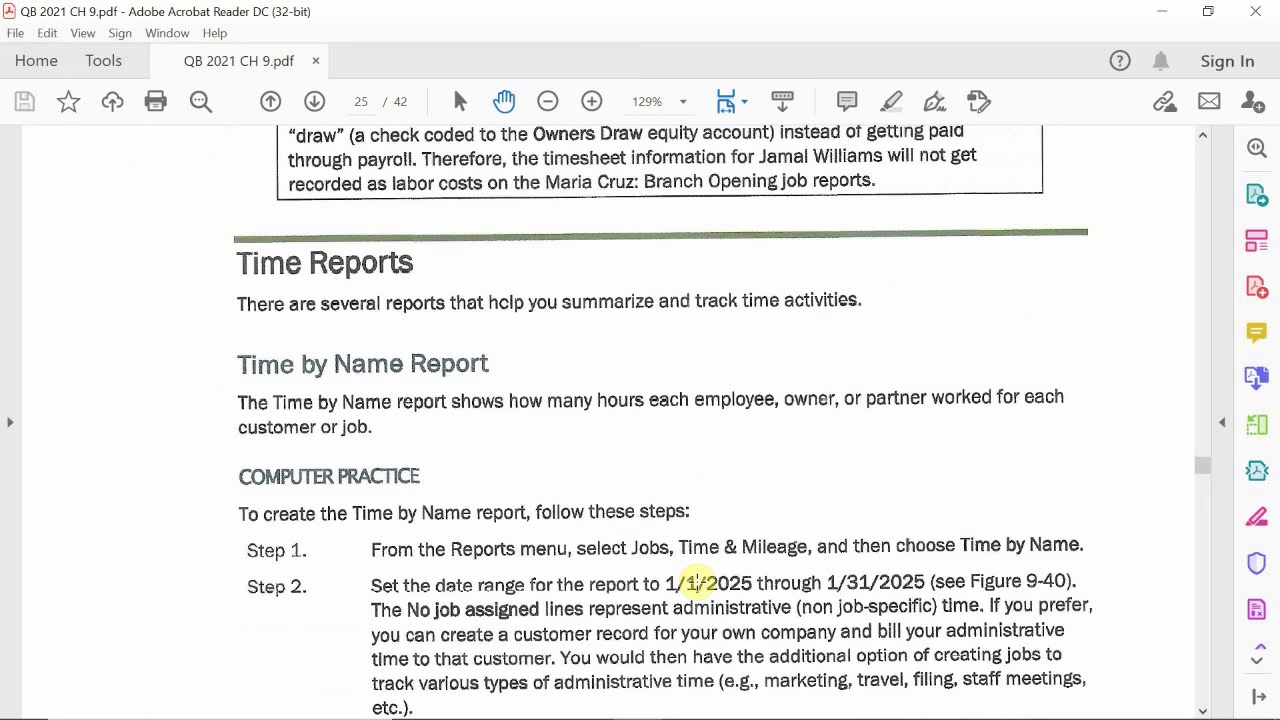
scroll(697, 582, "down", 10)
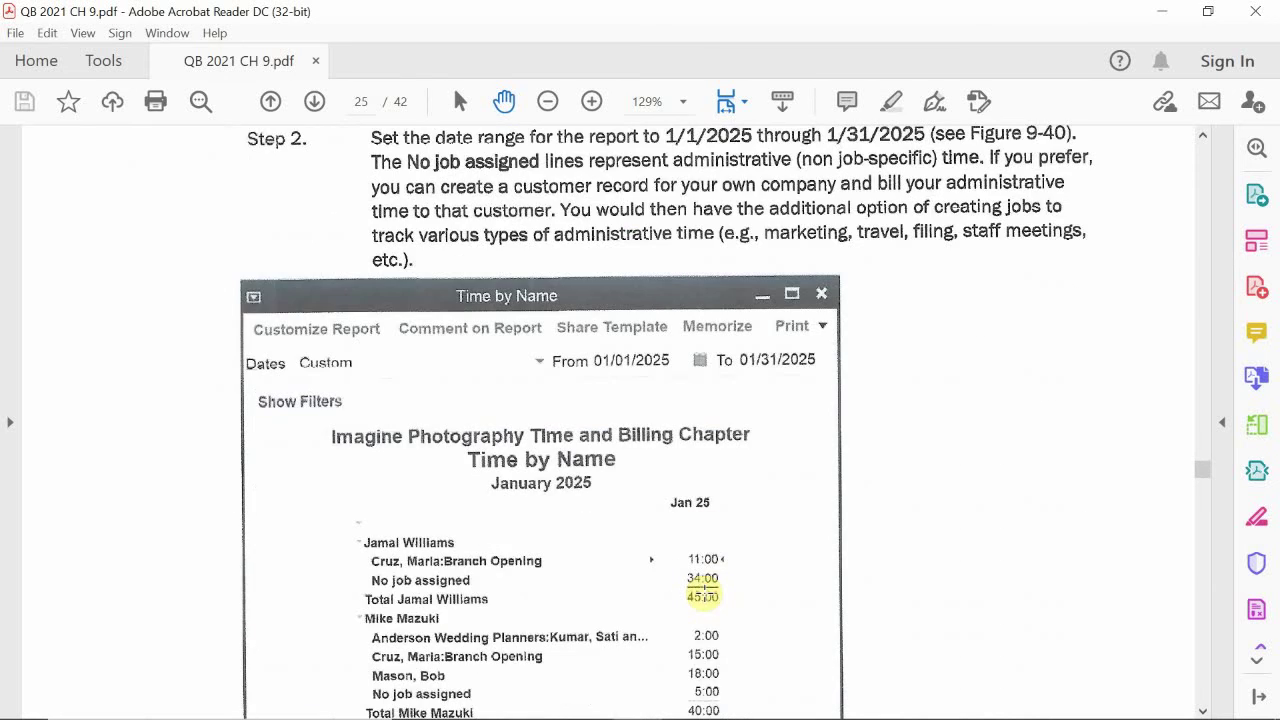
scroll(703, 595, "down", 19)
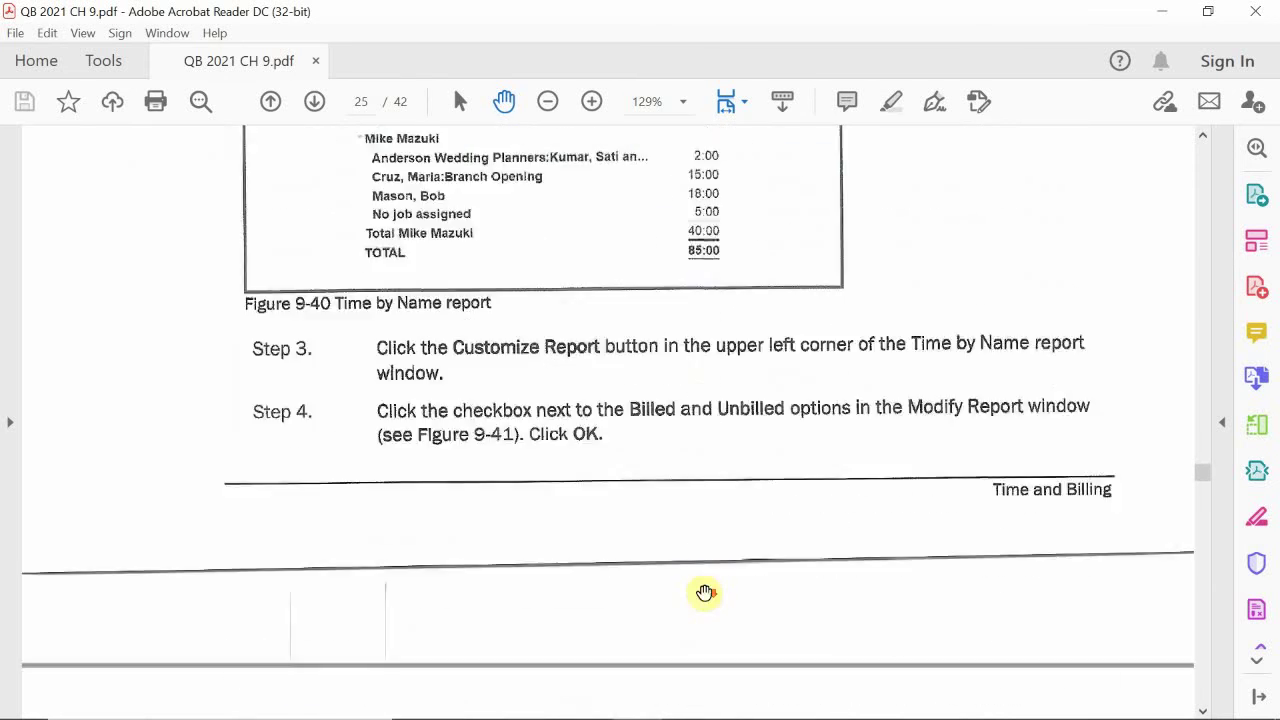
scroll(703, 595, "down", 13)
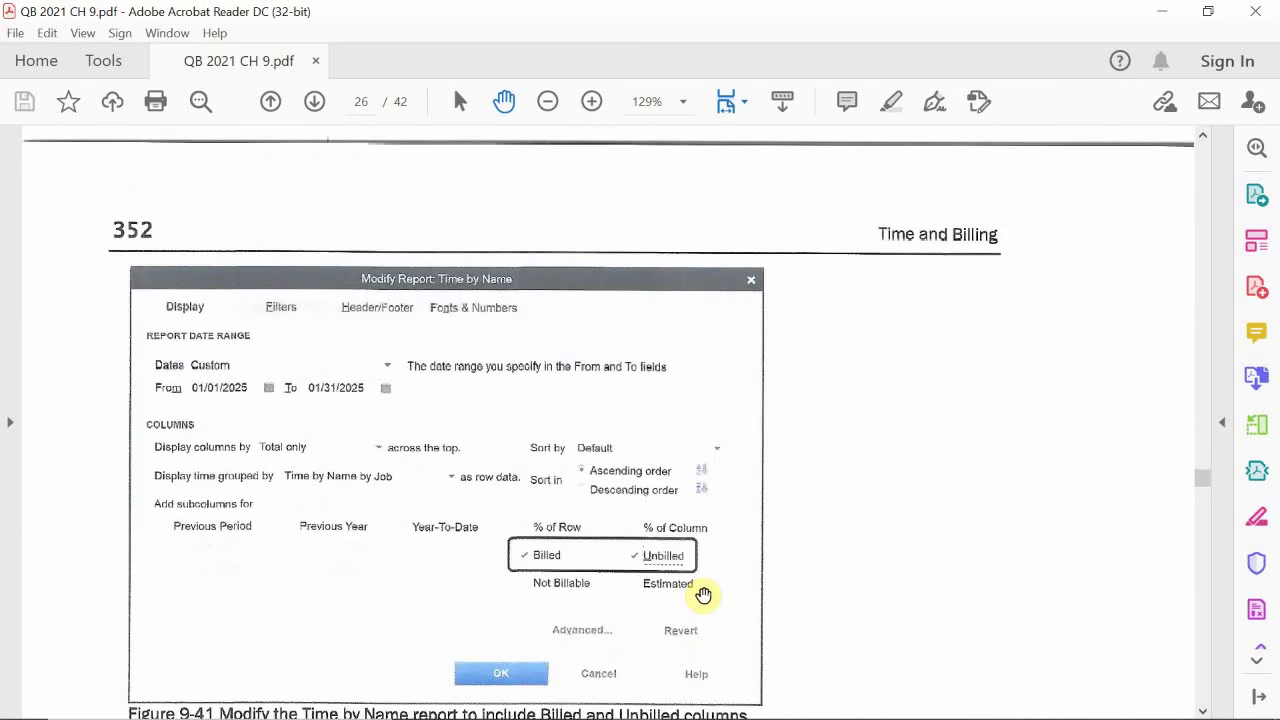
scroll(703, 595, "down", 6)
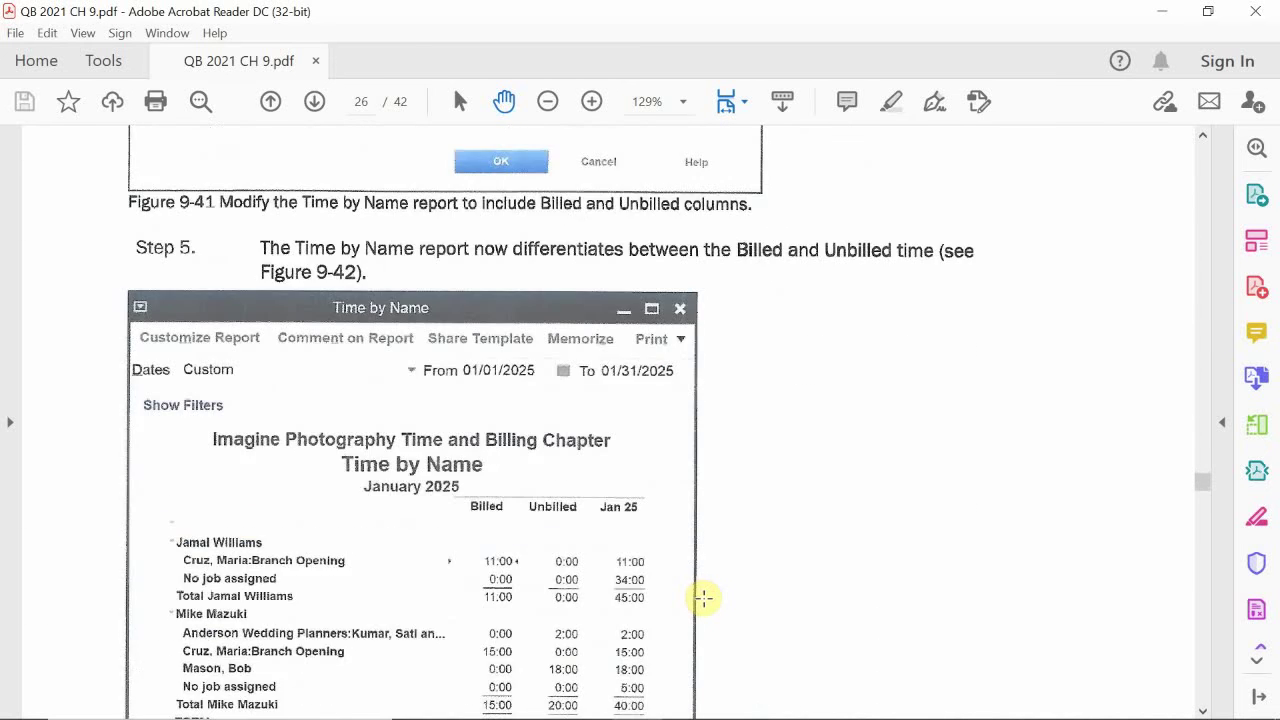
scroll(703, 597, "down", 10)
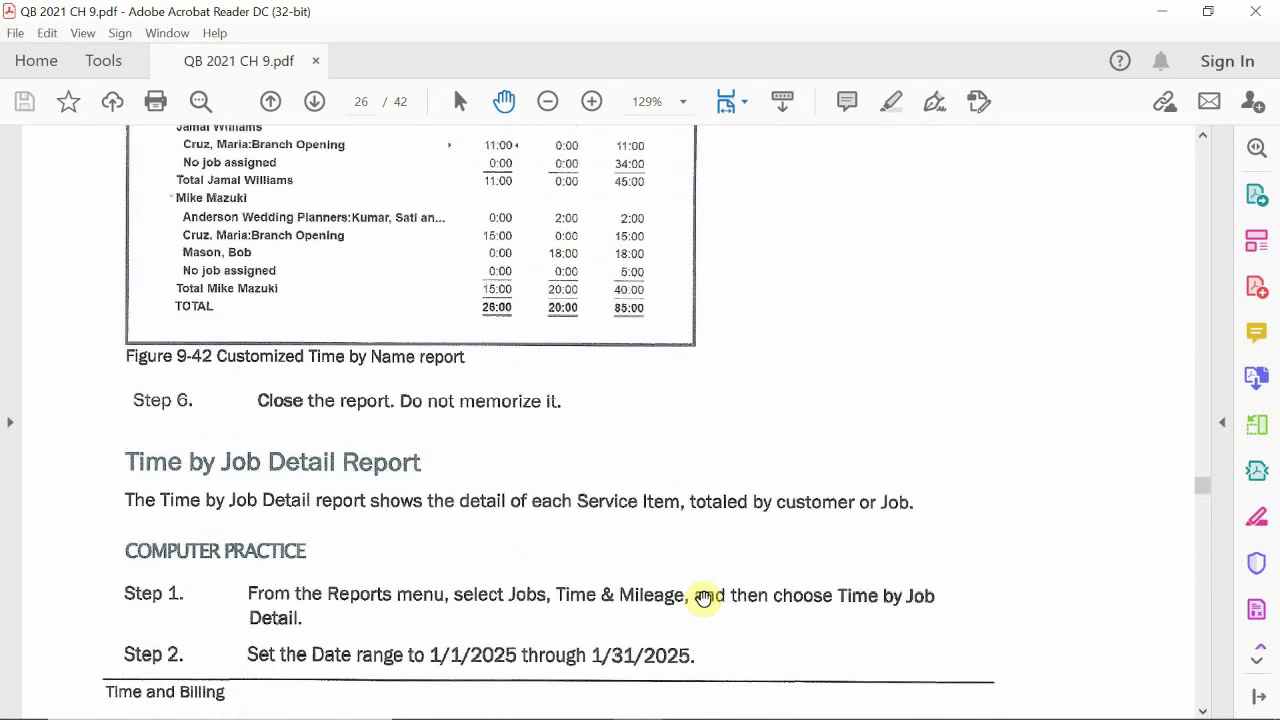
scroll(703, 597, "down", 15)
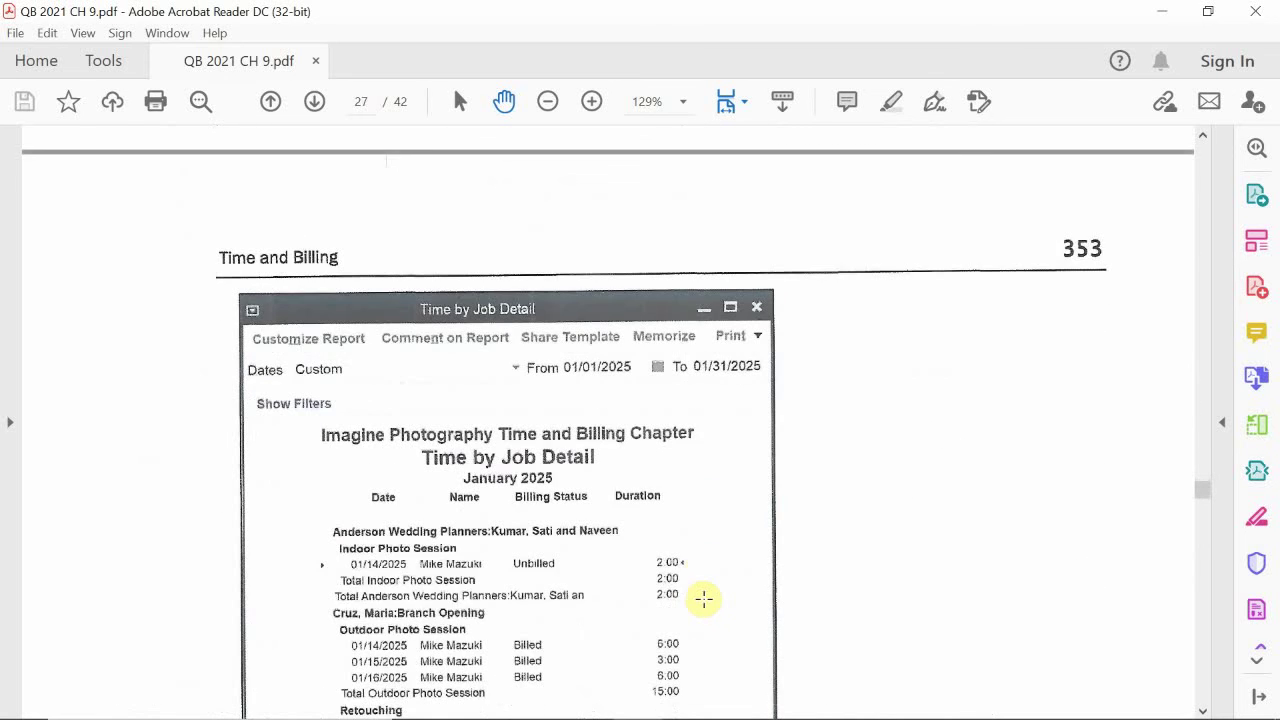
scroll(703, 600, "down", 16)
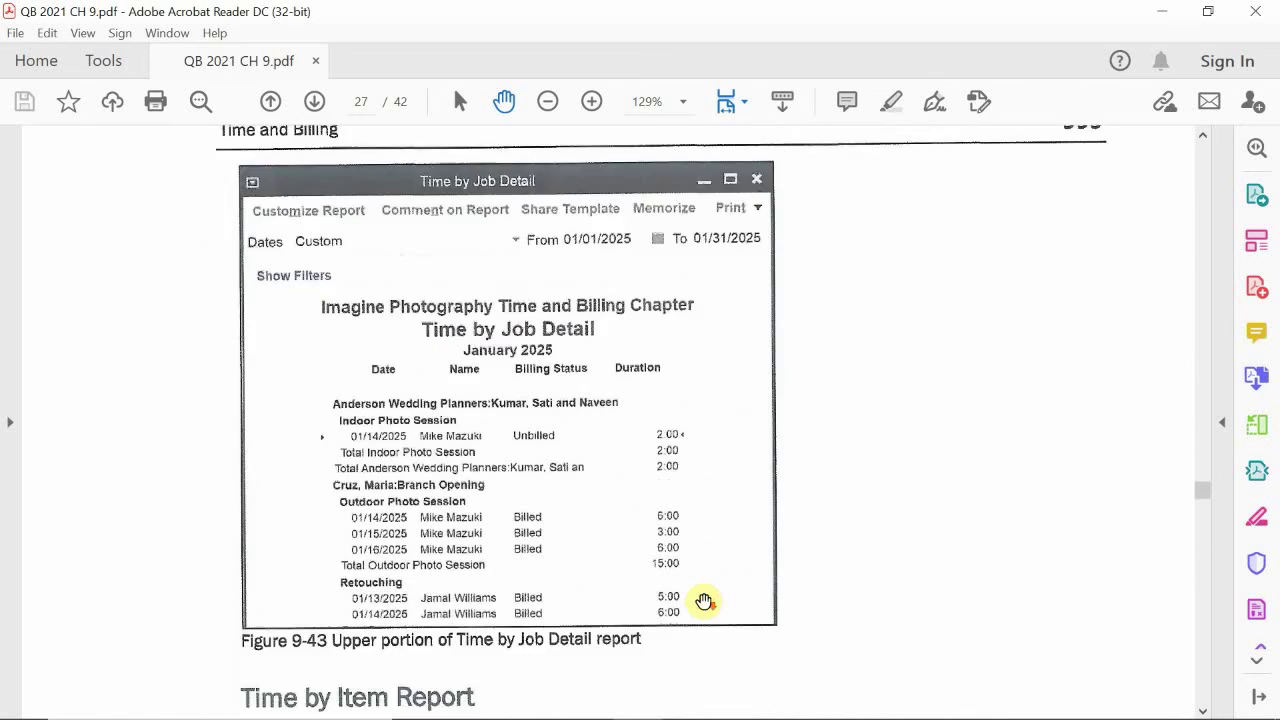
scroll(703, 600, "up", 5)
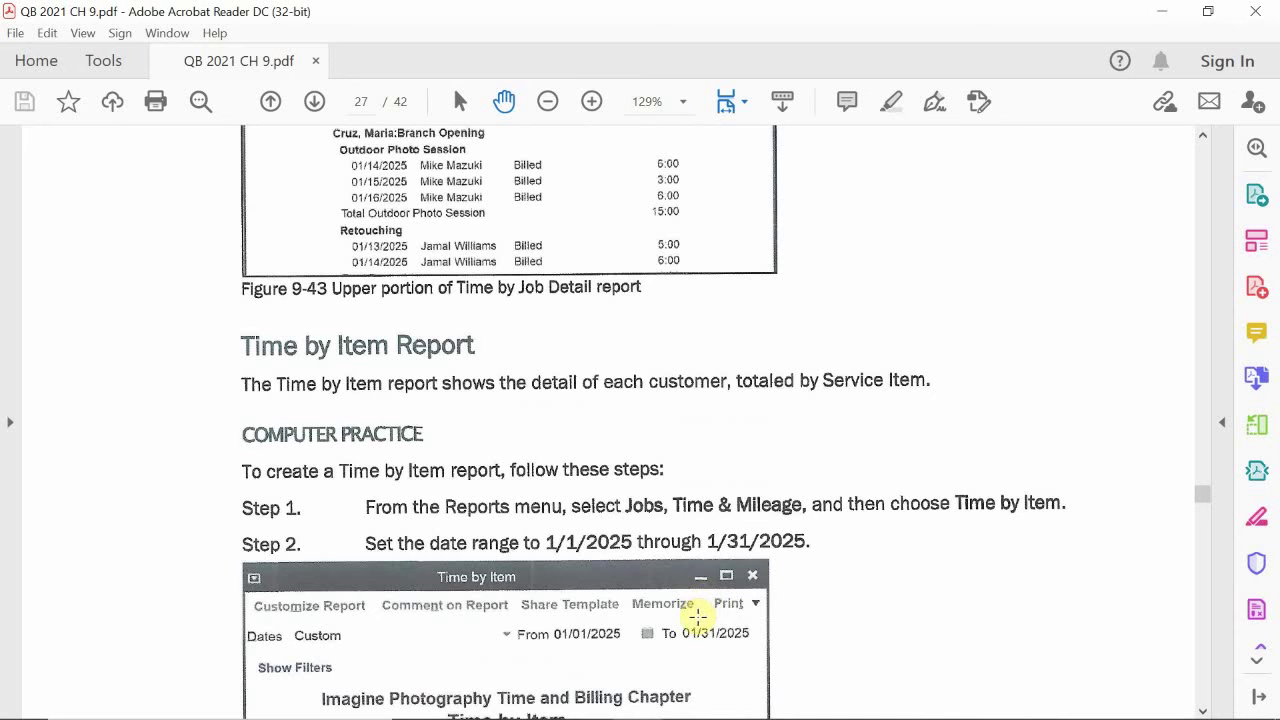
scroll(698, 620, "down", 13)
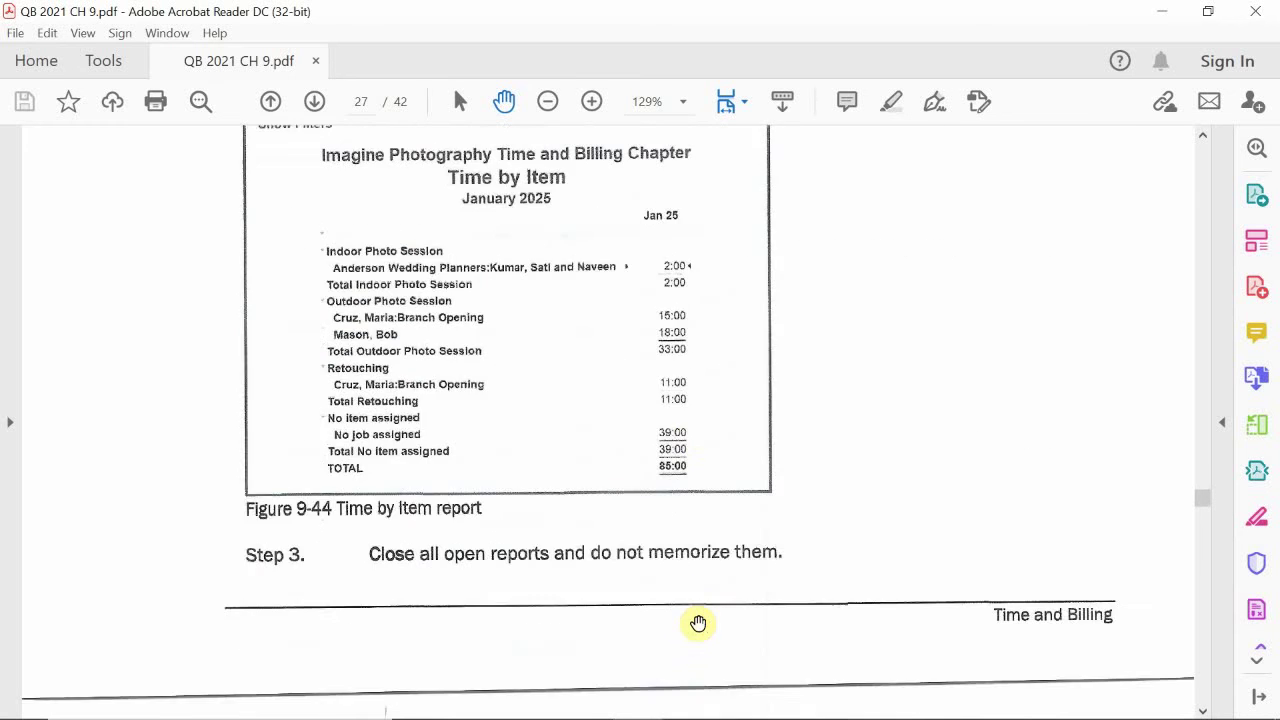
Step: Read the Vehicle Mileage Tracking section, examining the setup steps and the Mileage item's settings in Figure 9-45
scroll(698, 623, "down", 18)
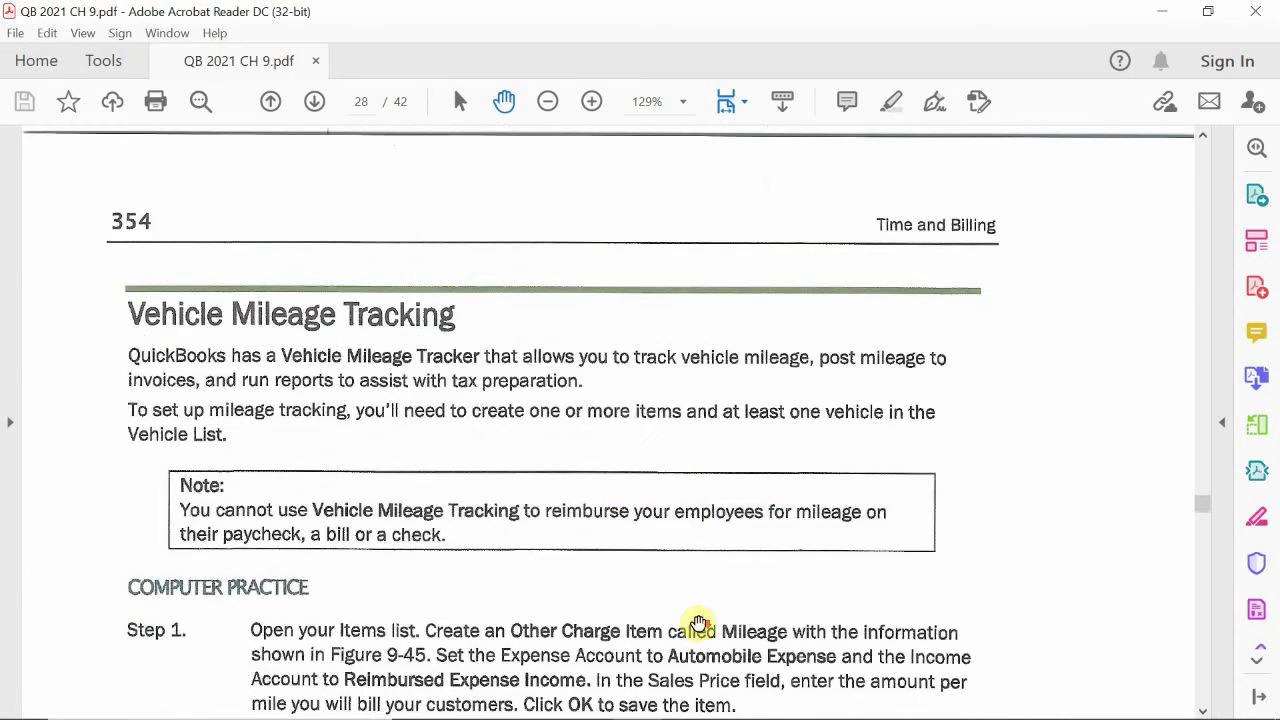
scroll(698, 622, "down", 3)
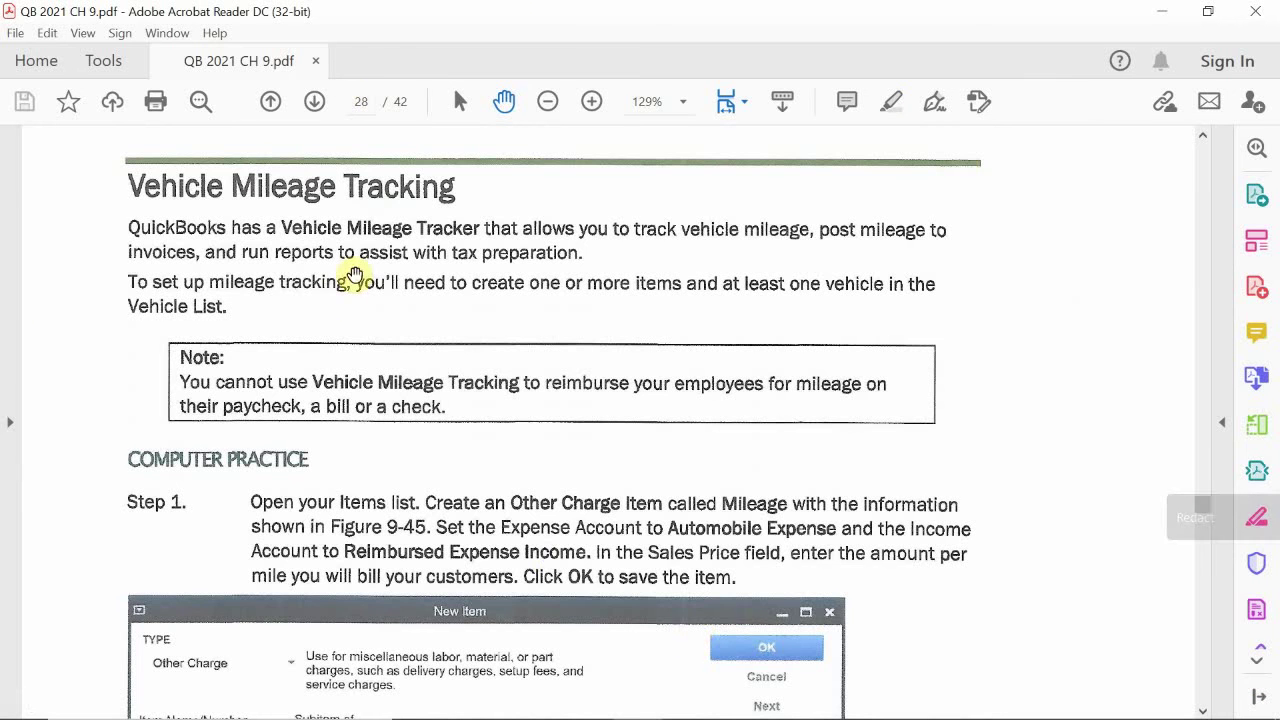
scroll(347, 295, "down", 2)
scroll(350, 292, "up", 3)
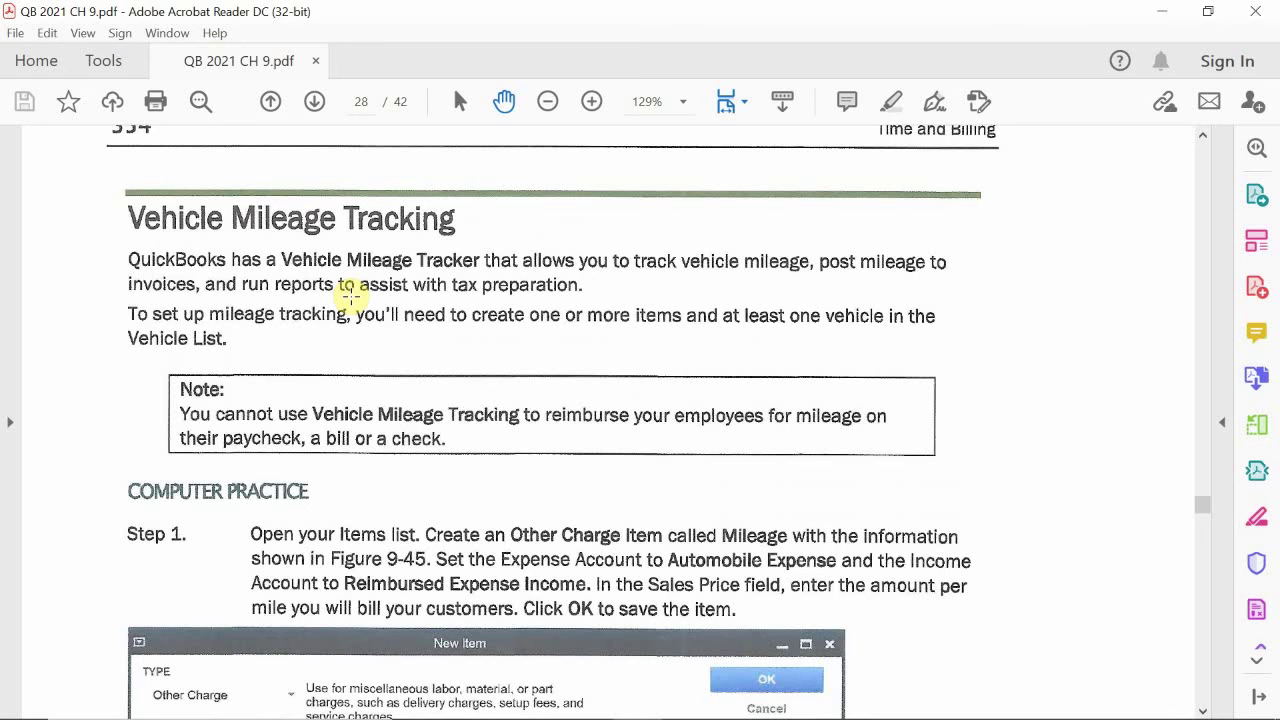
scroll(283, 326, "up", 3)
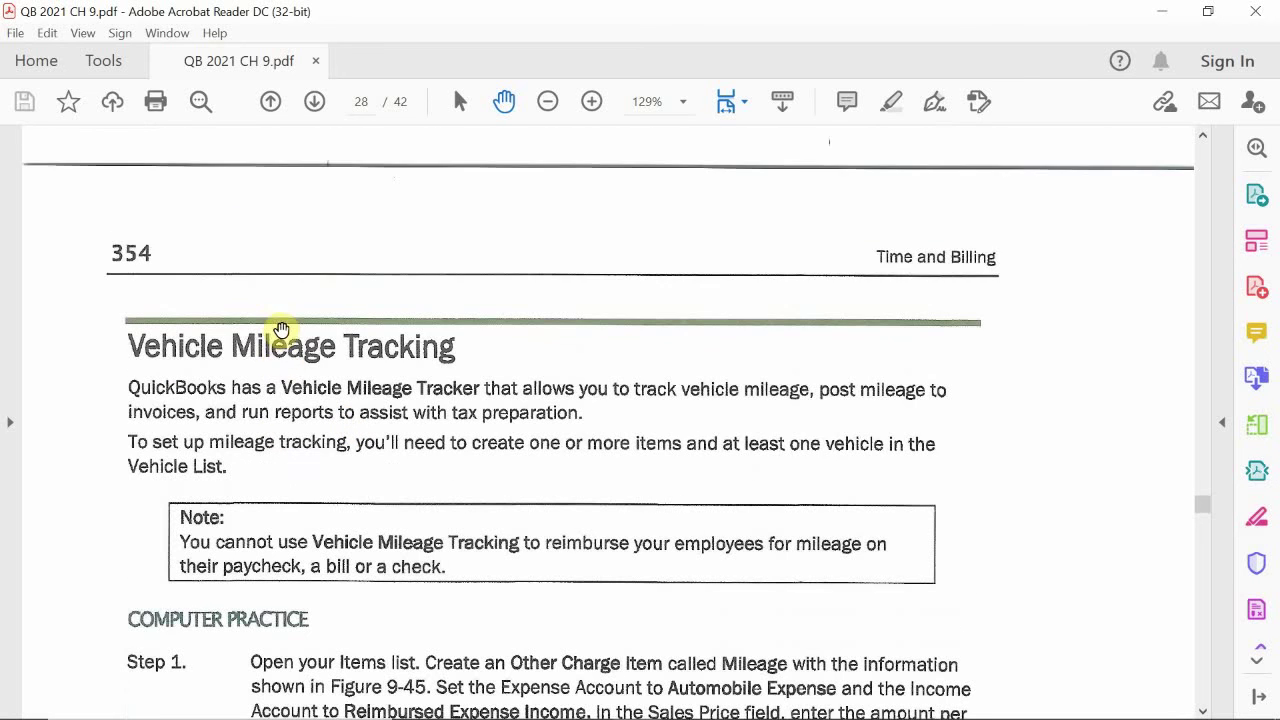
scroll(281, 333, "down", 3)
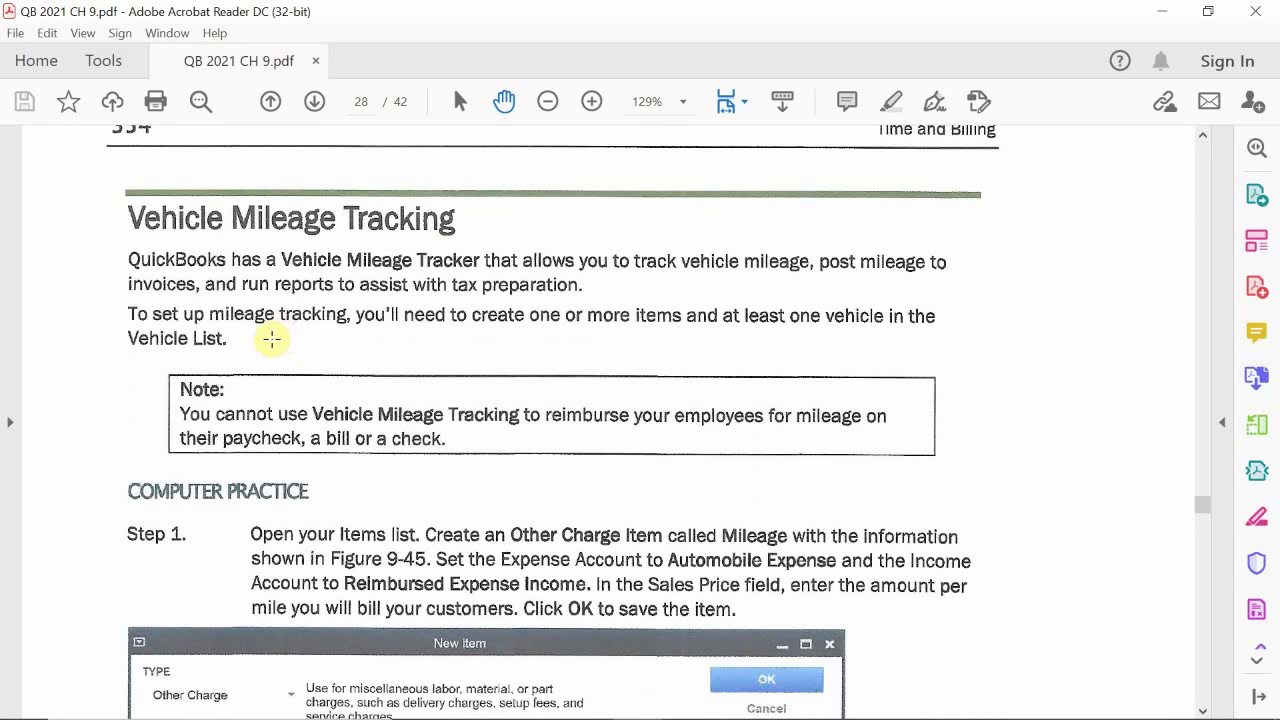
scroll(280, 338, "down", 2)
scroll(274, 341, "down", 1)
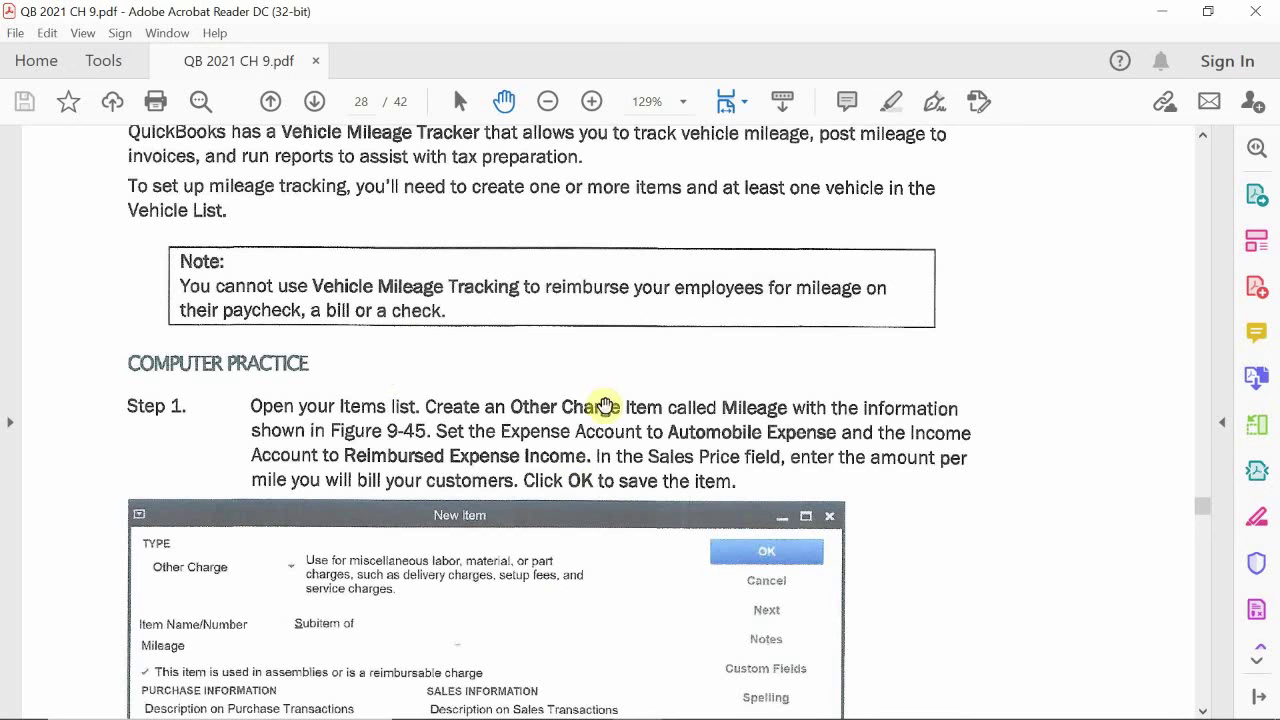
scroll(604, 434, "down", 3)
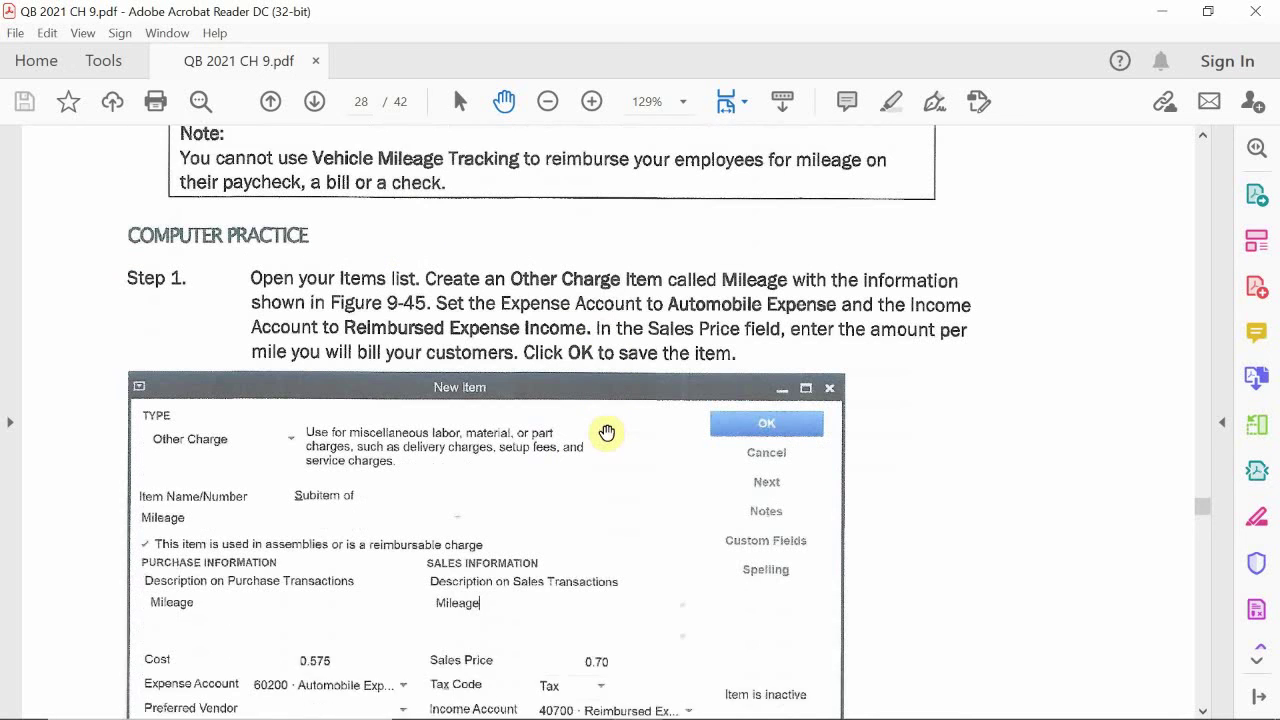
scroll(607, 434, "down", 2)
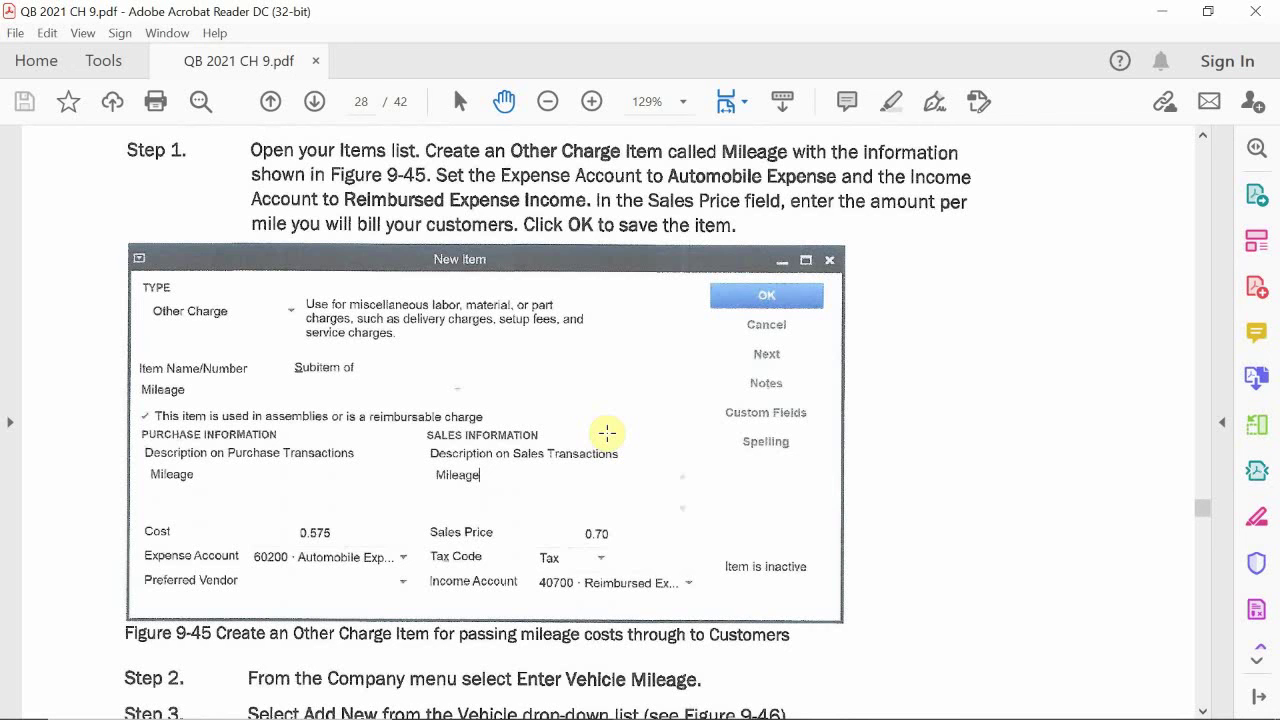
scroll(607, 433, "down", 1)
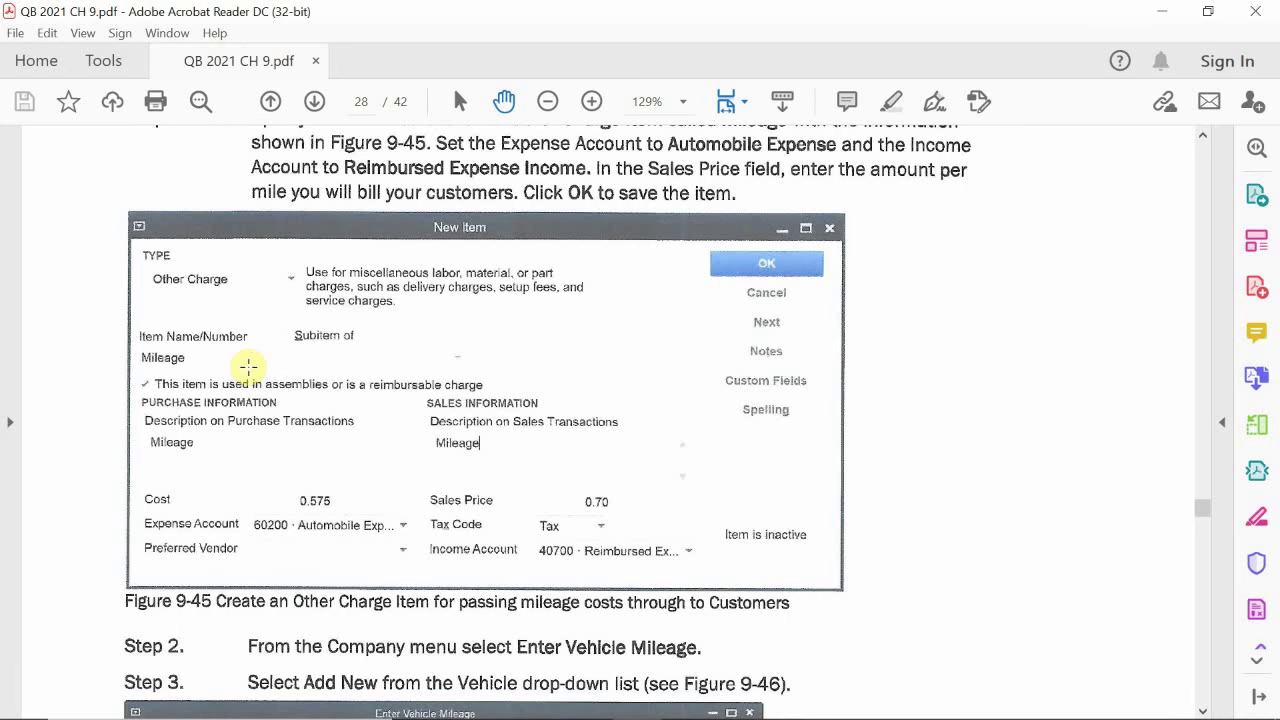
Step: Switch to QuickBooks and close the Time by Name report without memorizing it
mouse_move(785, 715)
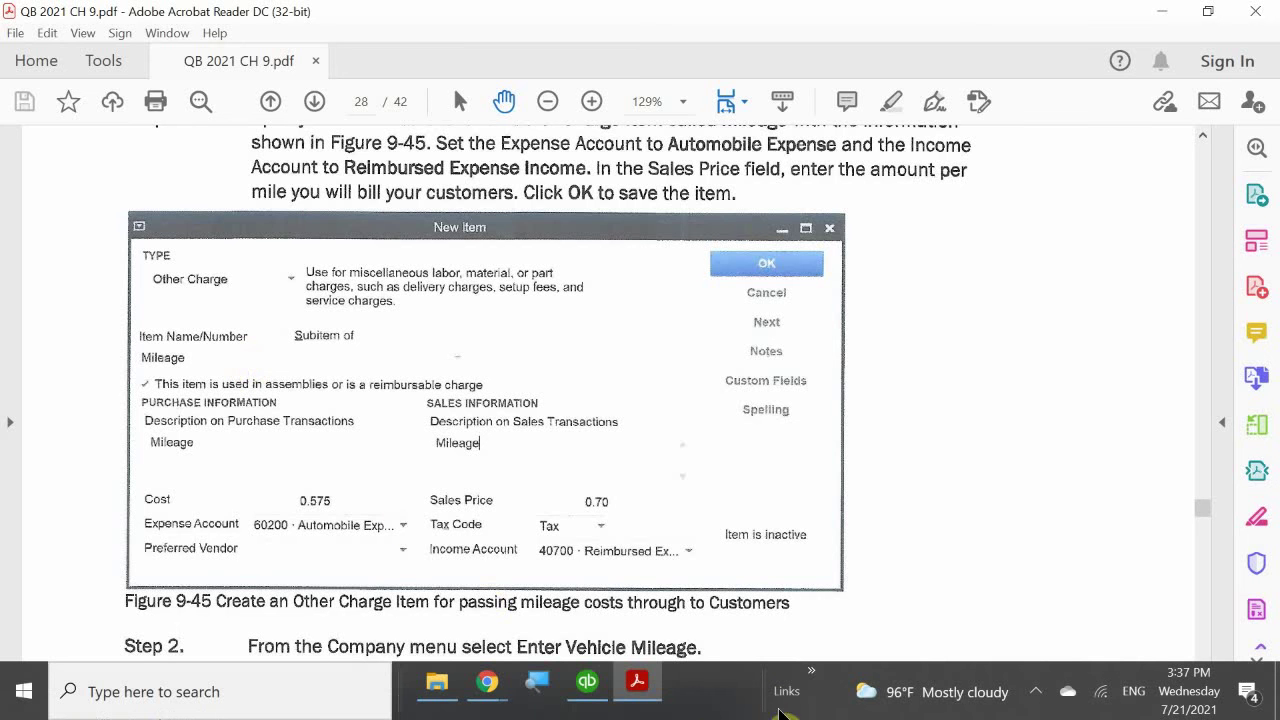
left_click(587, 684)
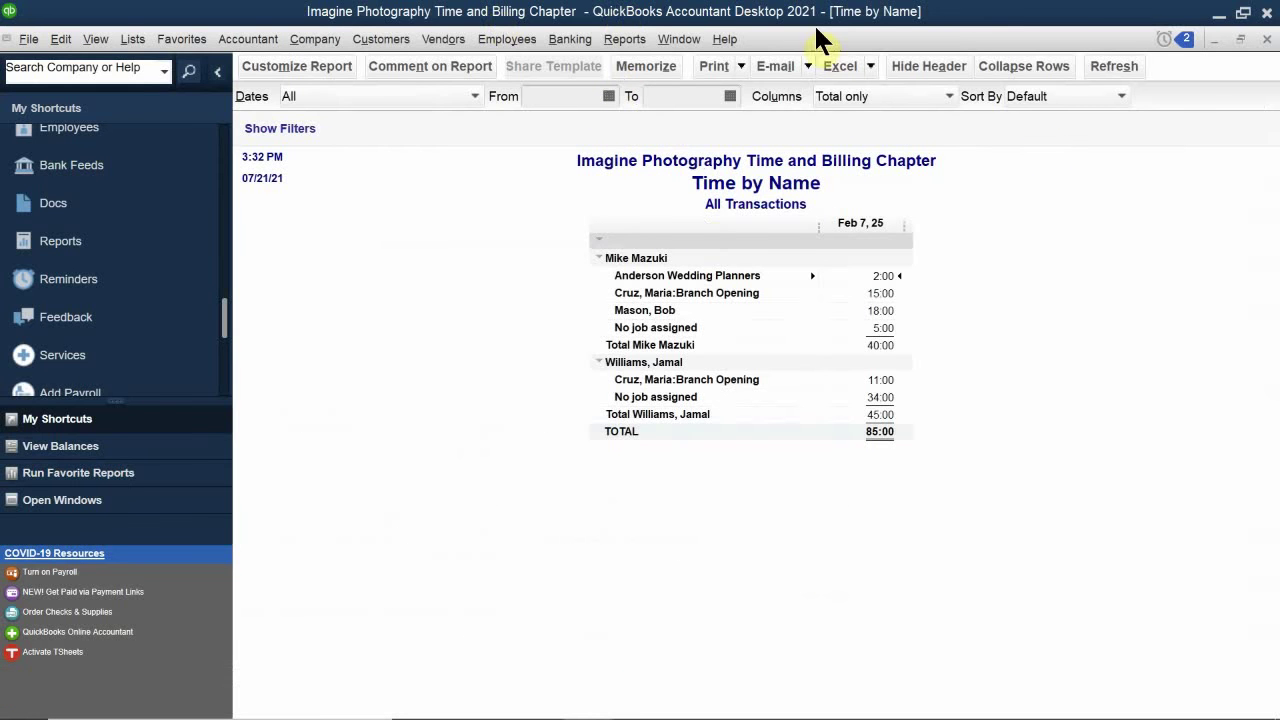
left_click(1266, 40)
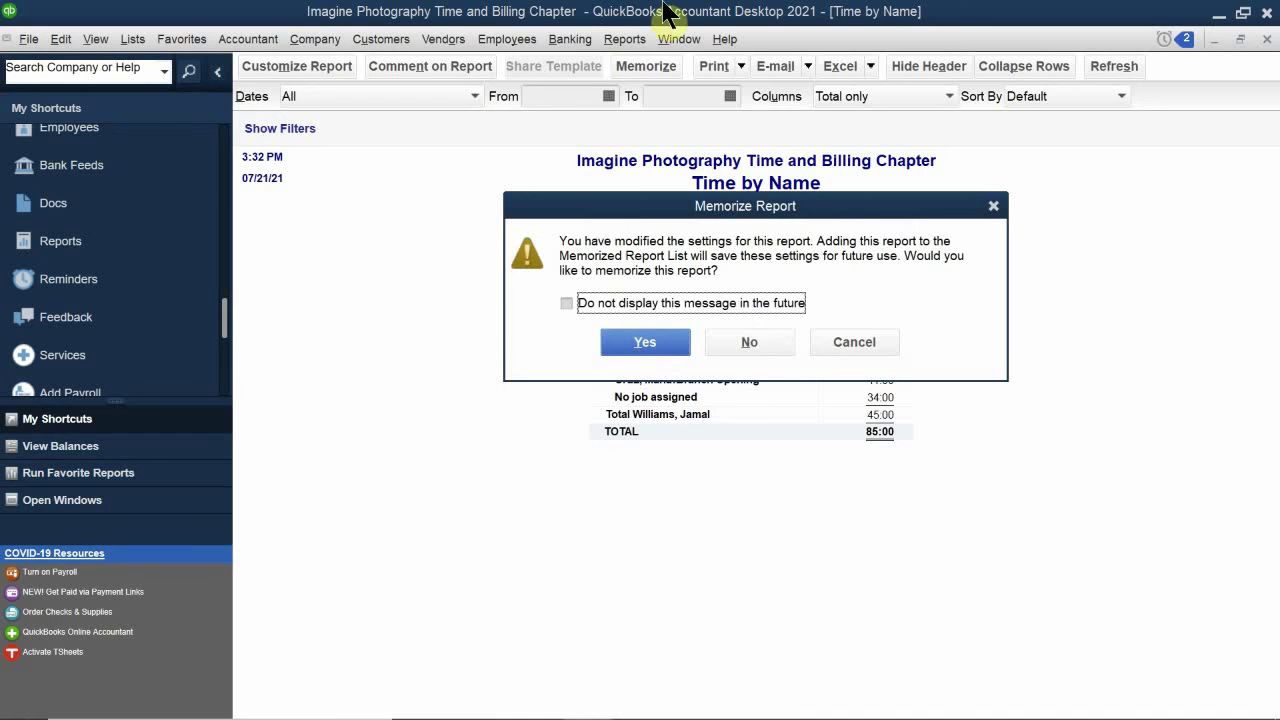
left_click(746, 340)
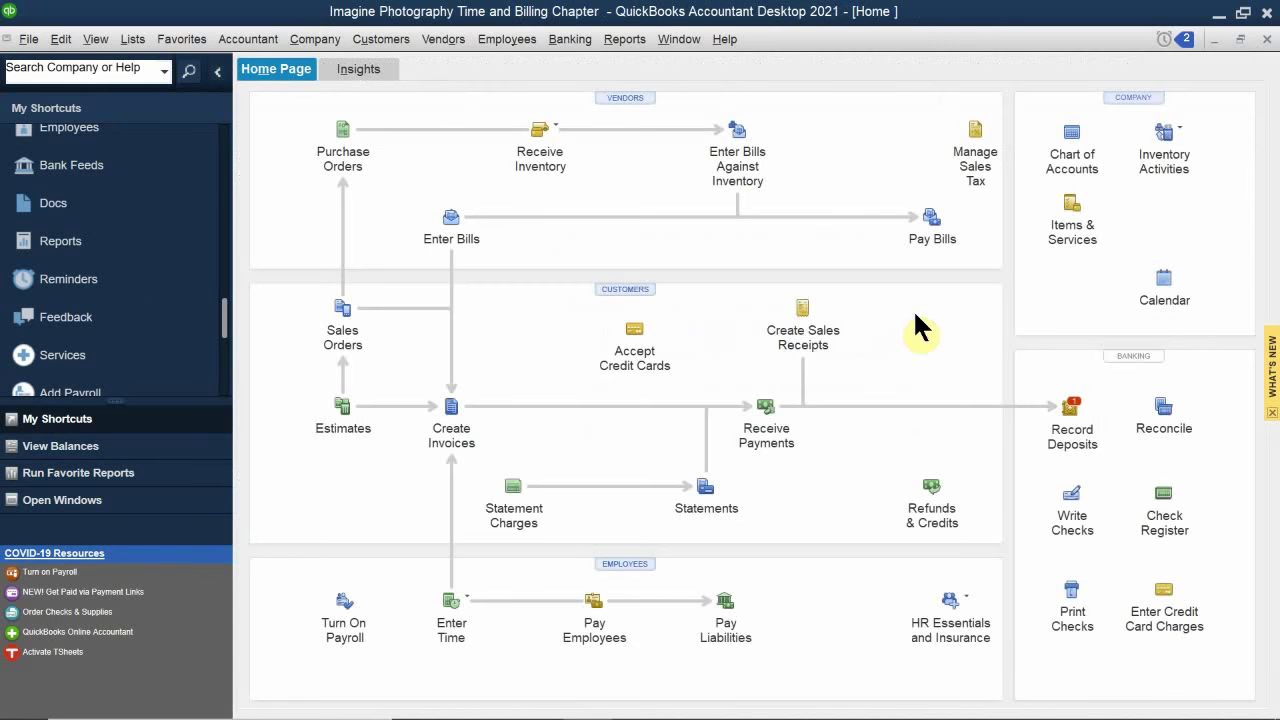
Step: Search the Chart of Accounts for "auto" to check for an automobile expense account, then close the list
left_click(1077, 152)
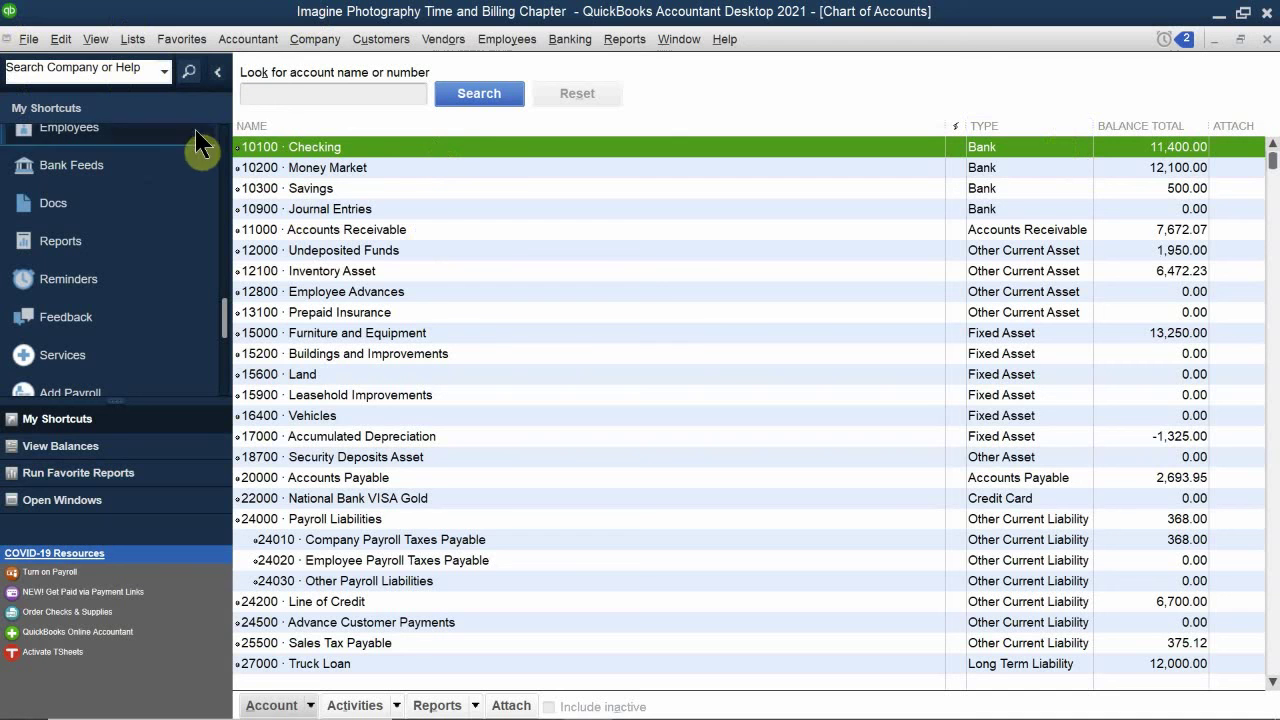
left_click(286, 94)
type("ao")
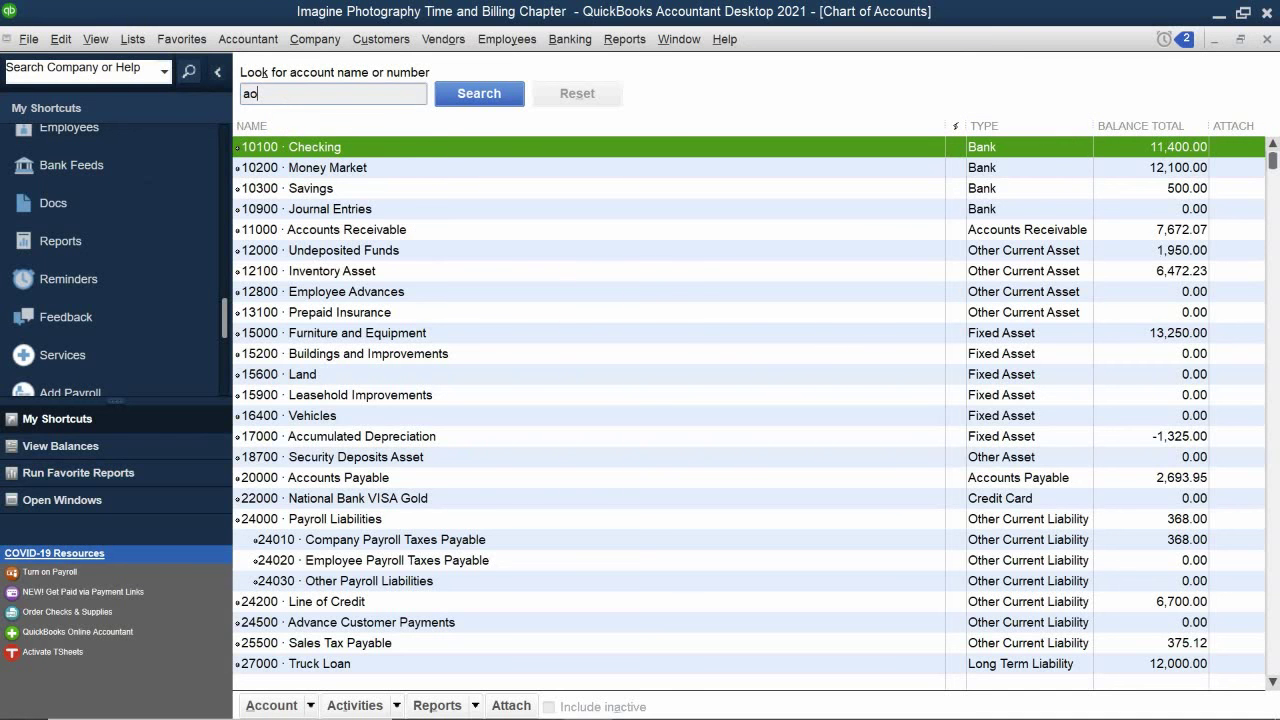
key("BackSpace")
type("uto")
key("Return")
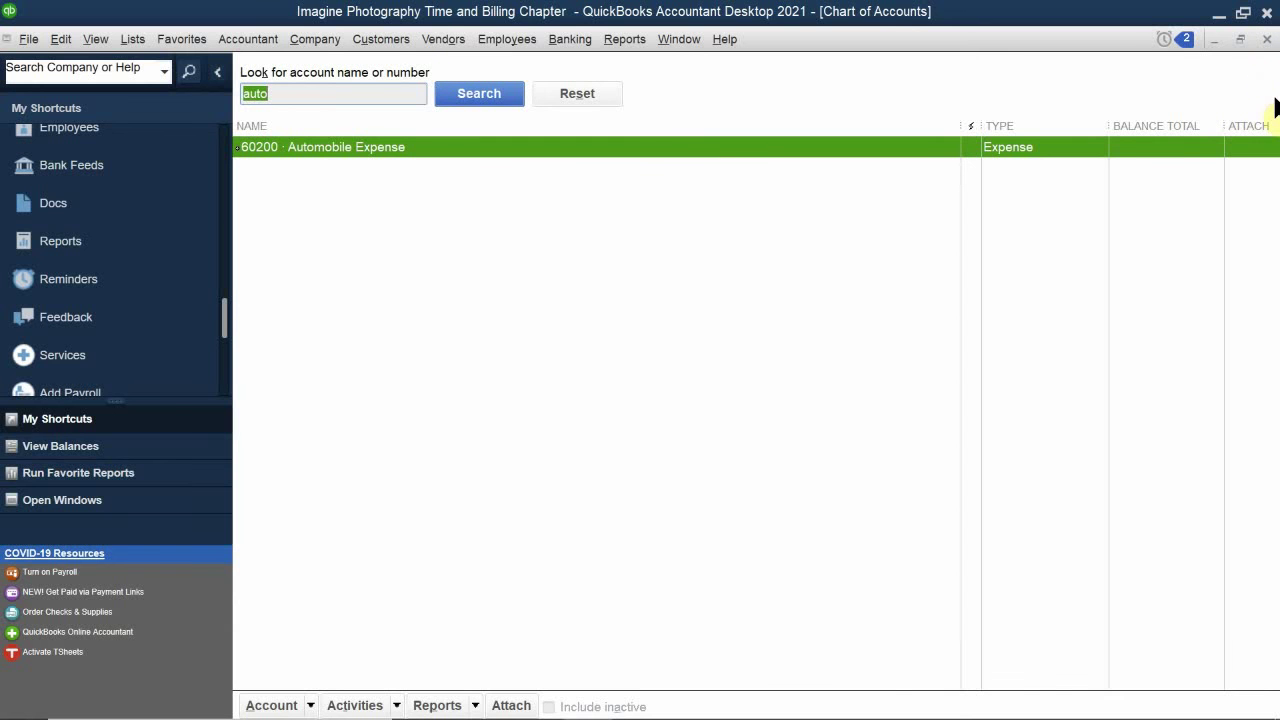
left_click(1267, 39)
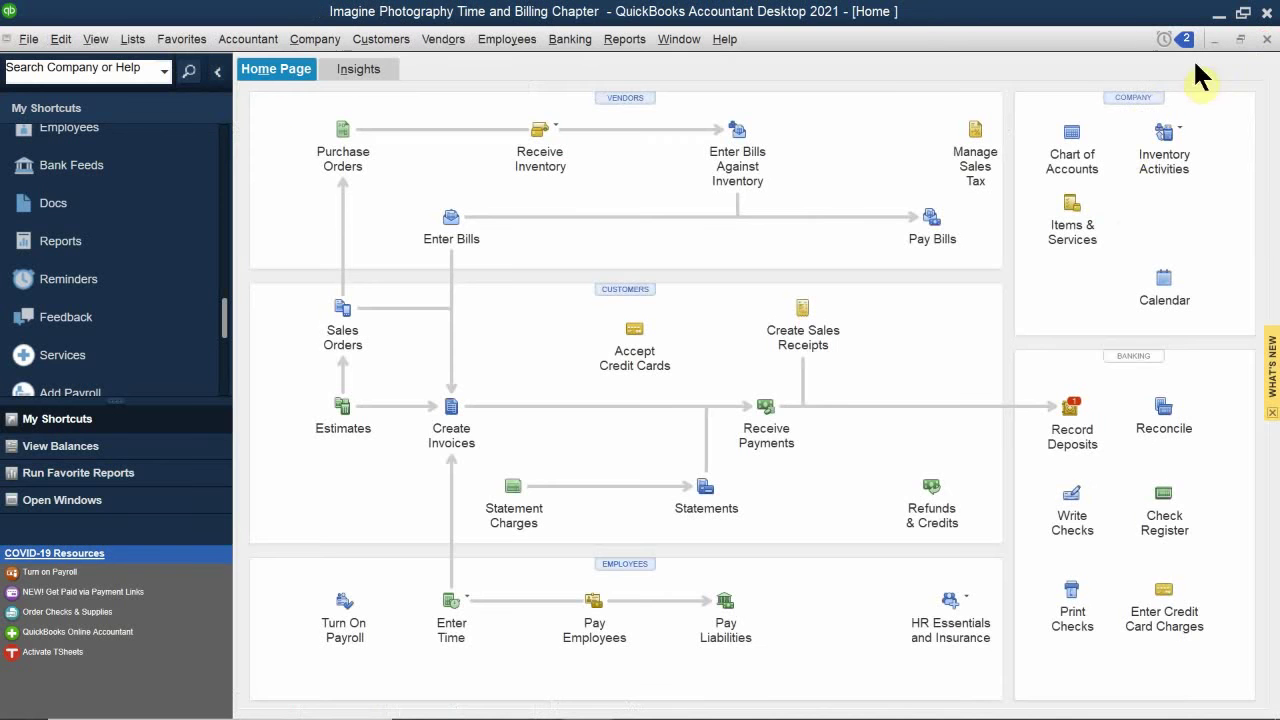
Step: Start a new Other Charge item named Mileage in the Item List and mark it as used in assemblies or a reimbursable charge
left_click(1064, 232)
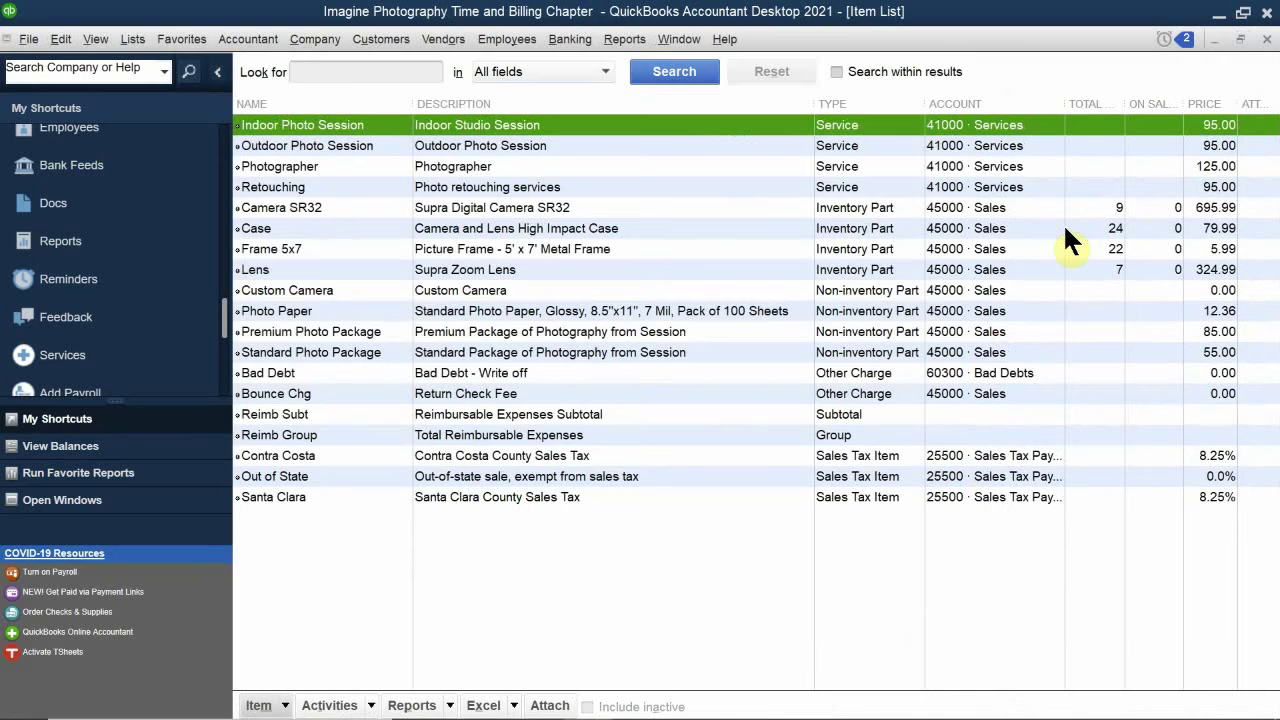
mouse_move(15, 715)
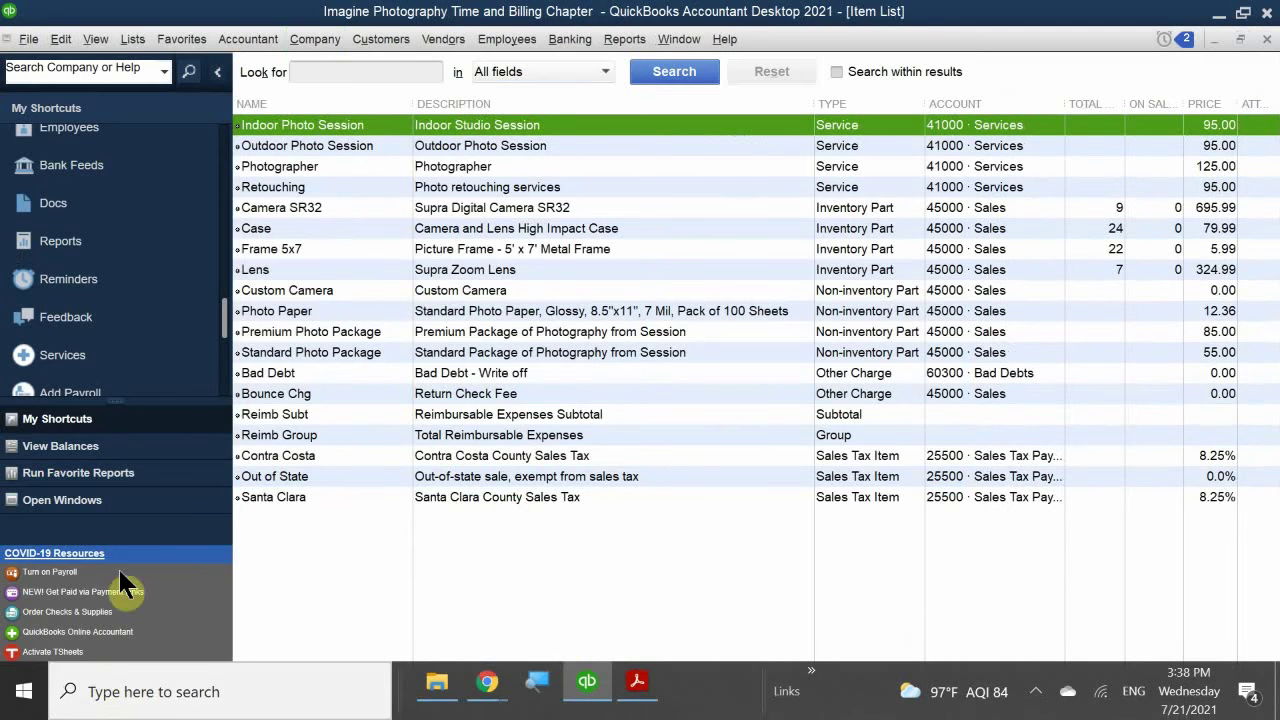
left_click(272, 705)
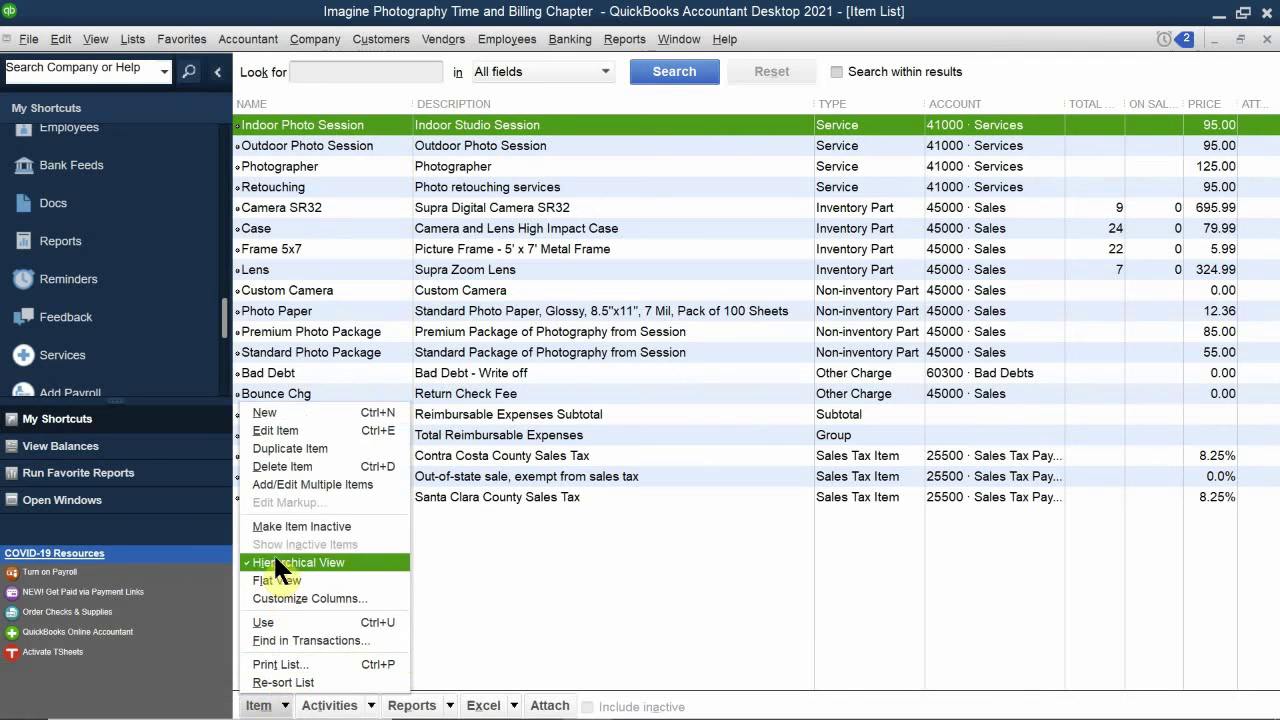
left_click(264, 411)
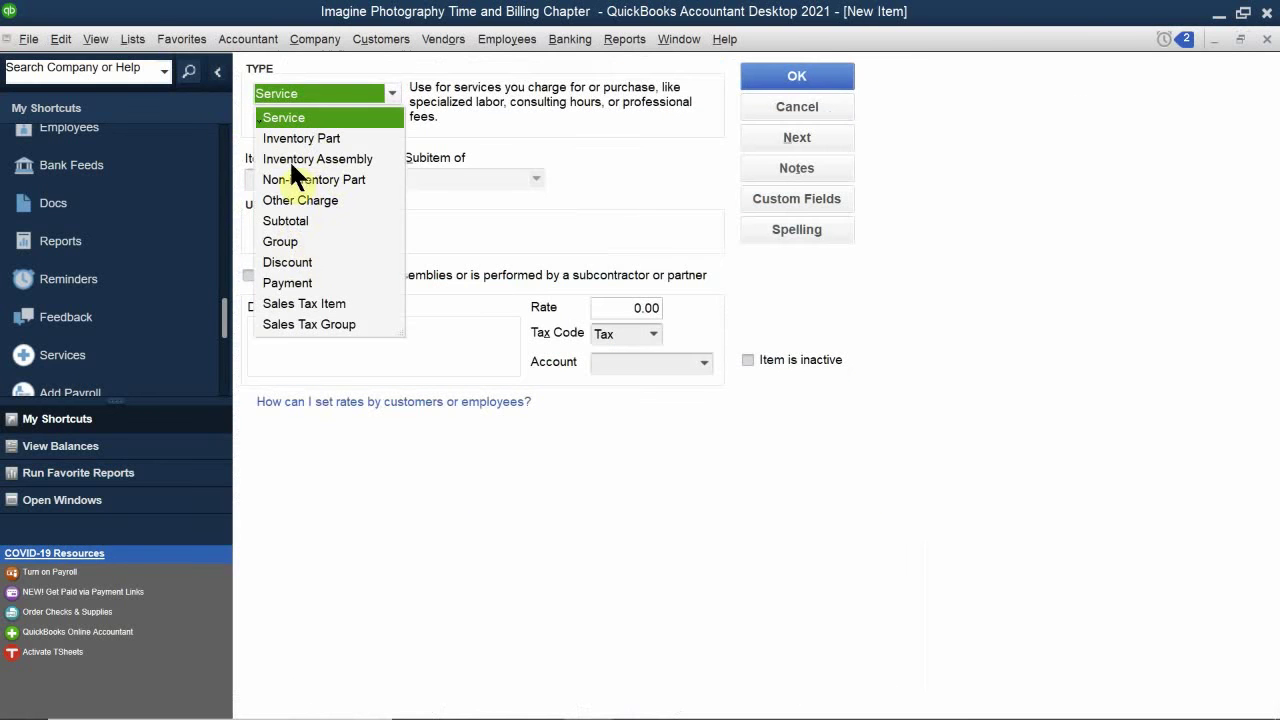
left_click(311, 200)
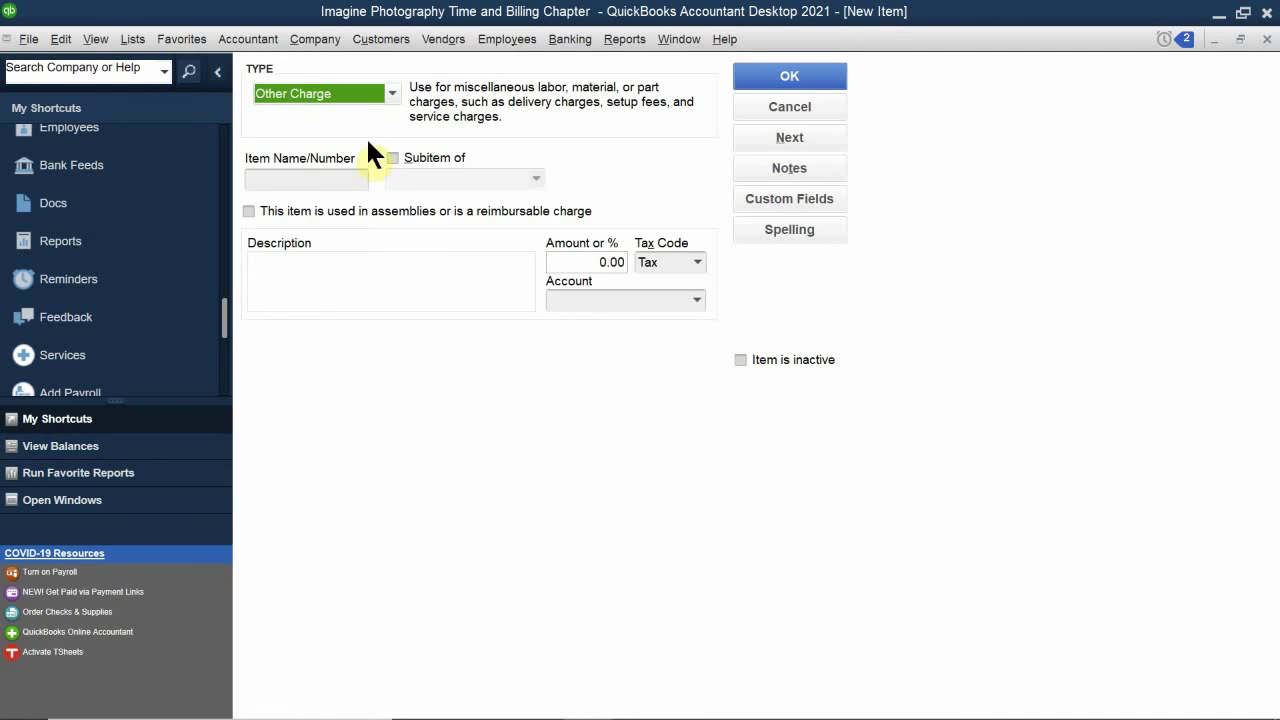
left_click(340, 184)
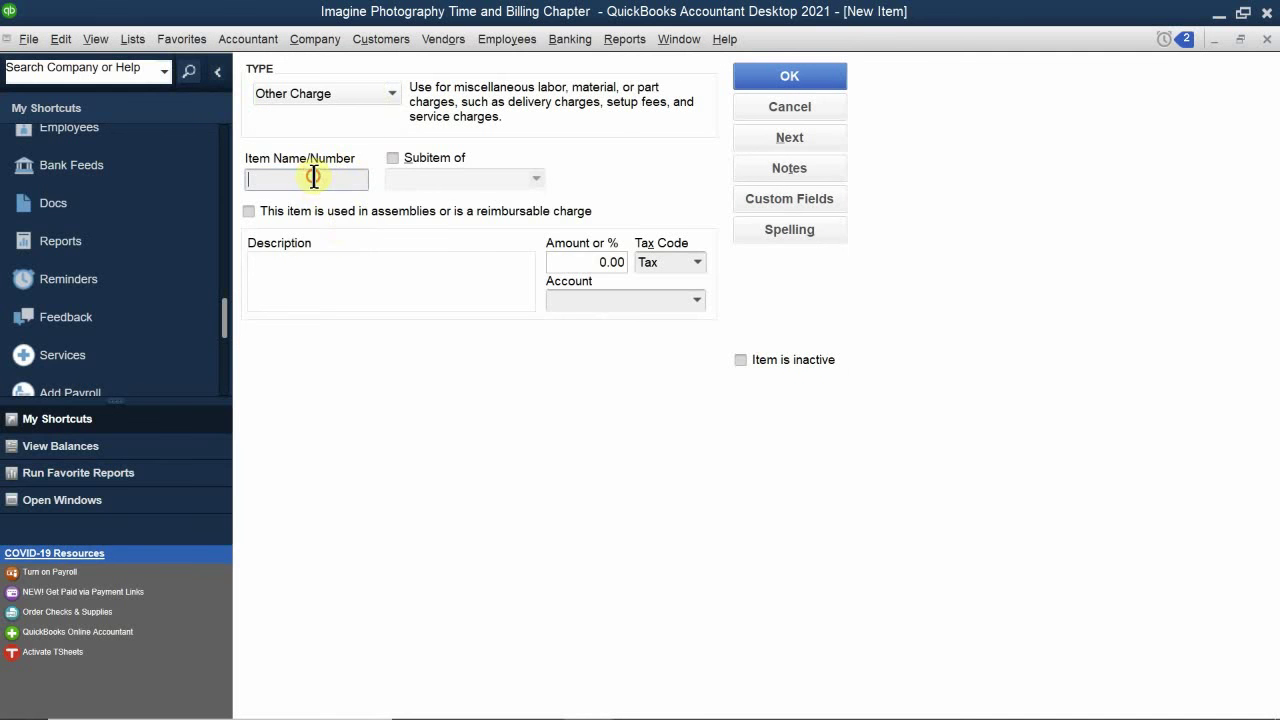
type("Mileage")
left_click(257, 211)
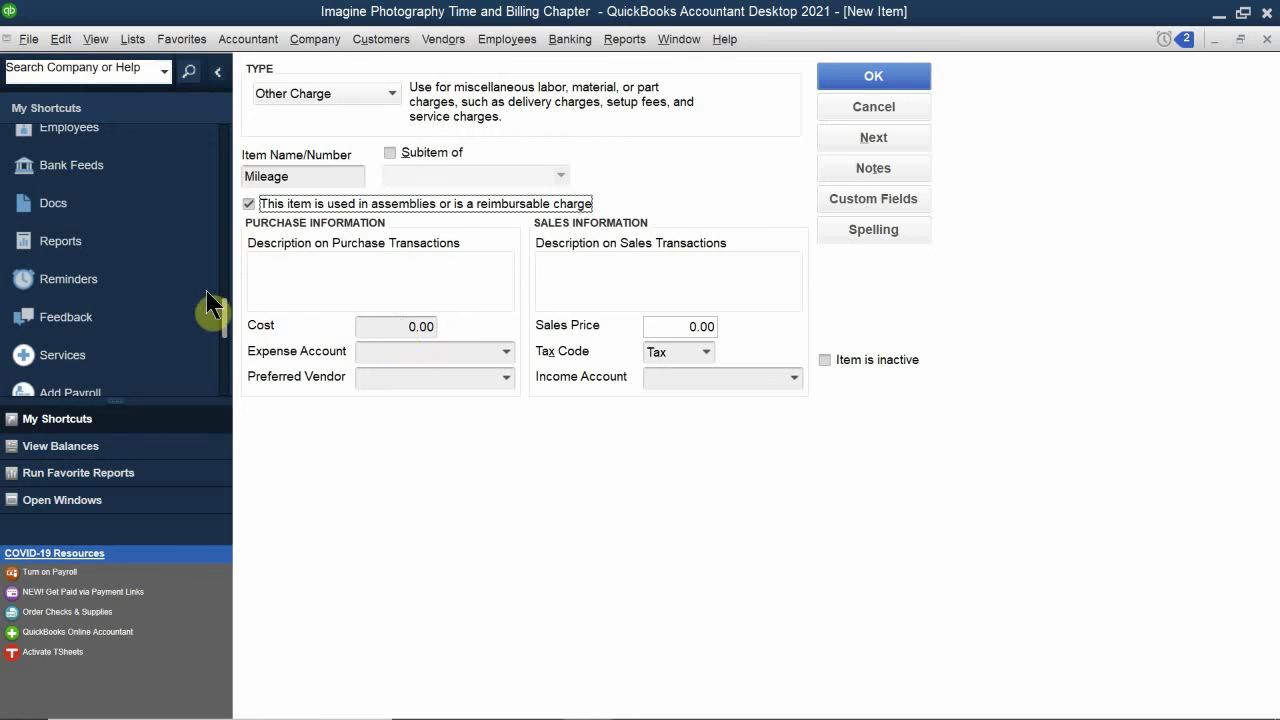
Step: Set the Mileage item's expense account to 60200 · Automobile Expense
left_click(399, 352)
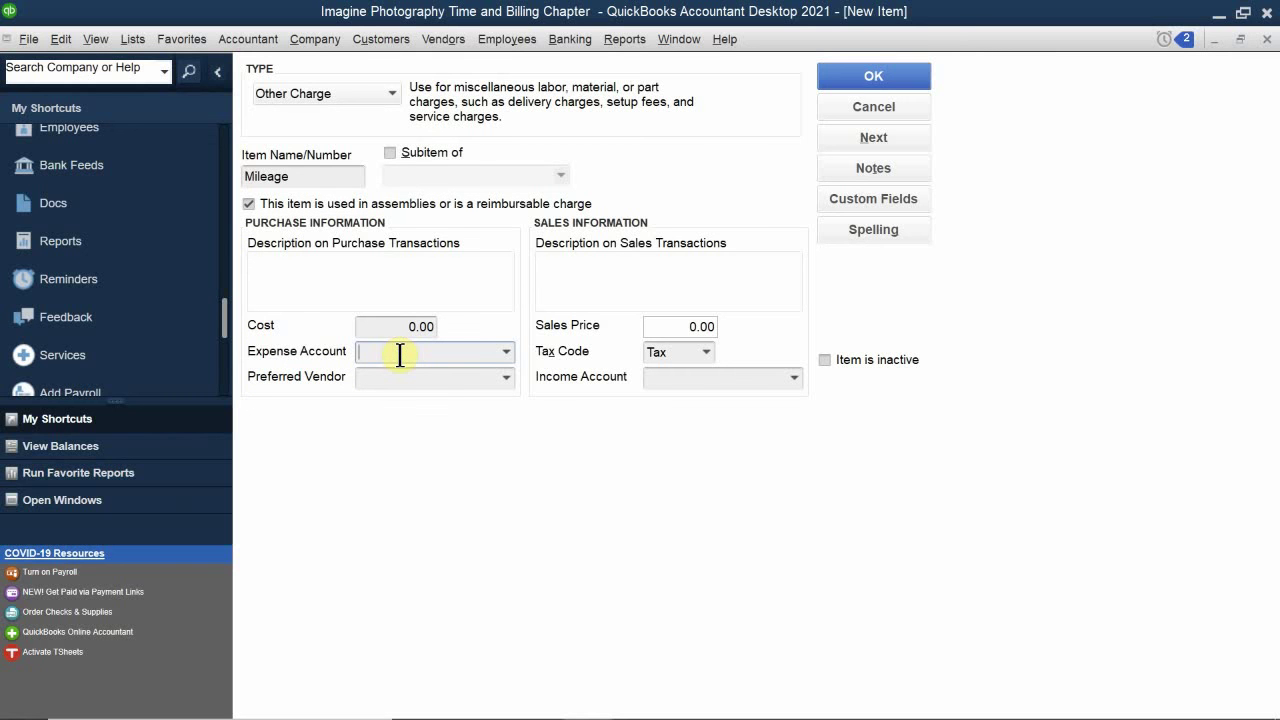
type("Automobile Expense")
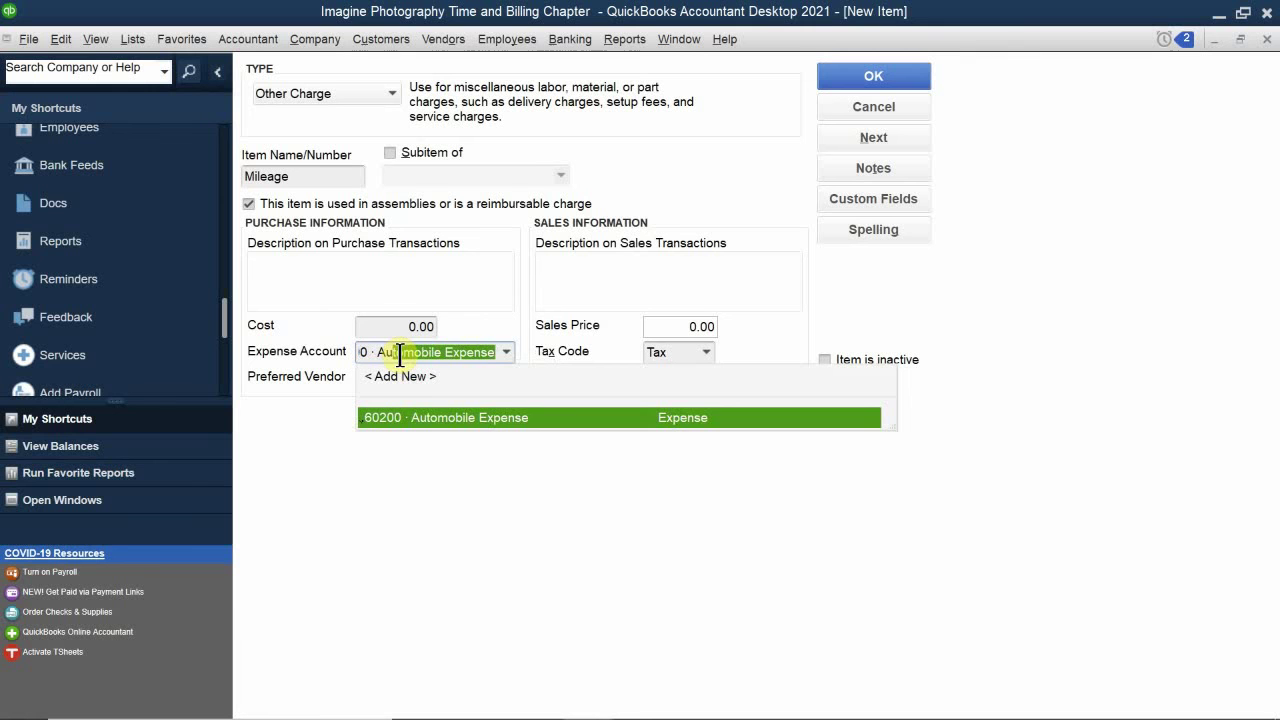
left_click(421, 413)
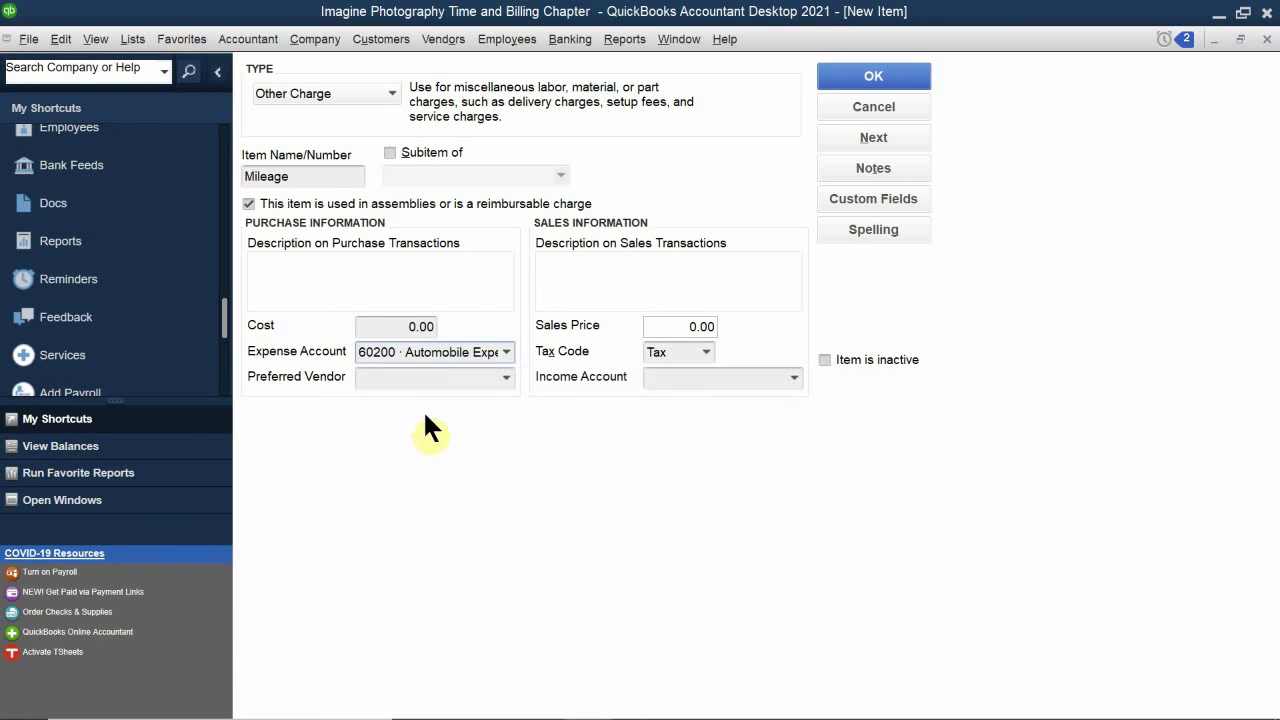
mouse_move(625, 717)
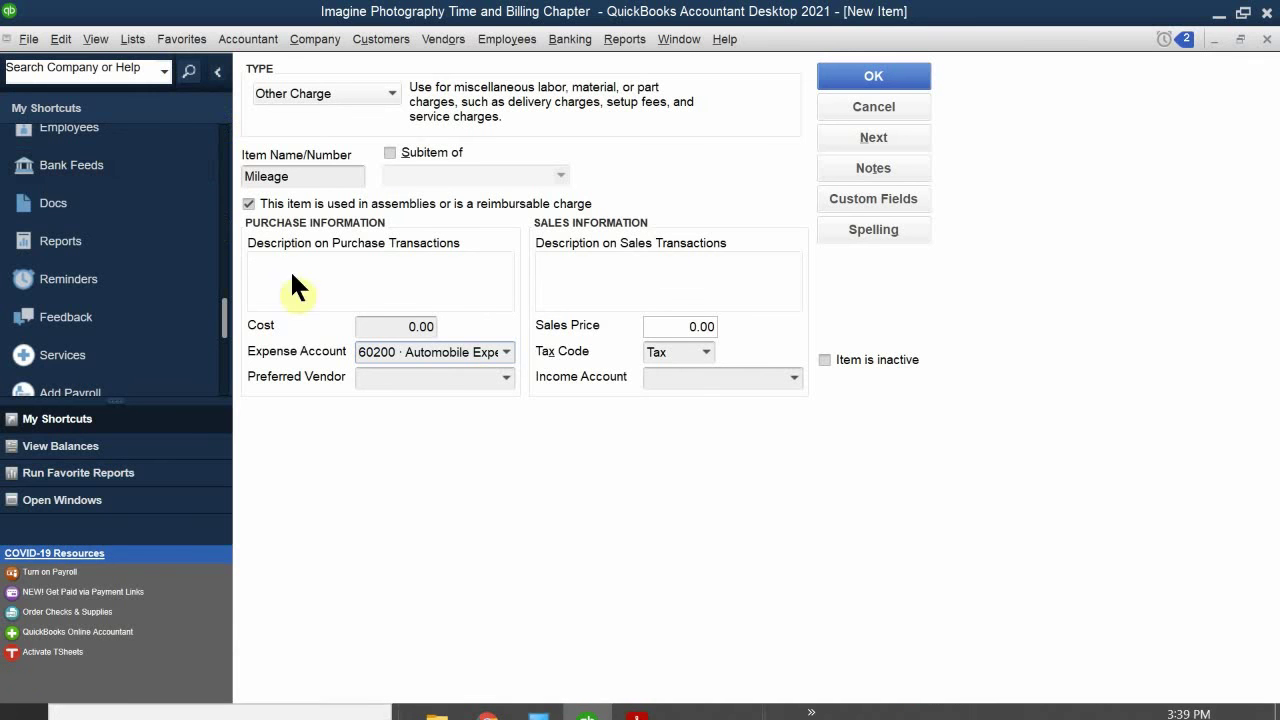
Step: Check Figure 9-45 in the chapter PDF, return to QuickBooks, and set the Mileage item's income account to 40700 · Reimbursed Expense Income
left_click(670, 327)
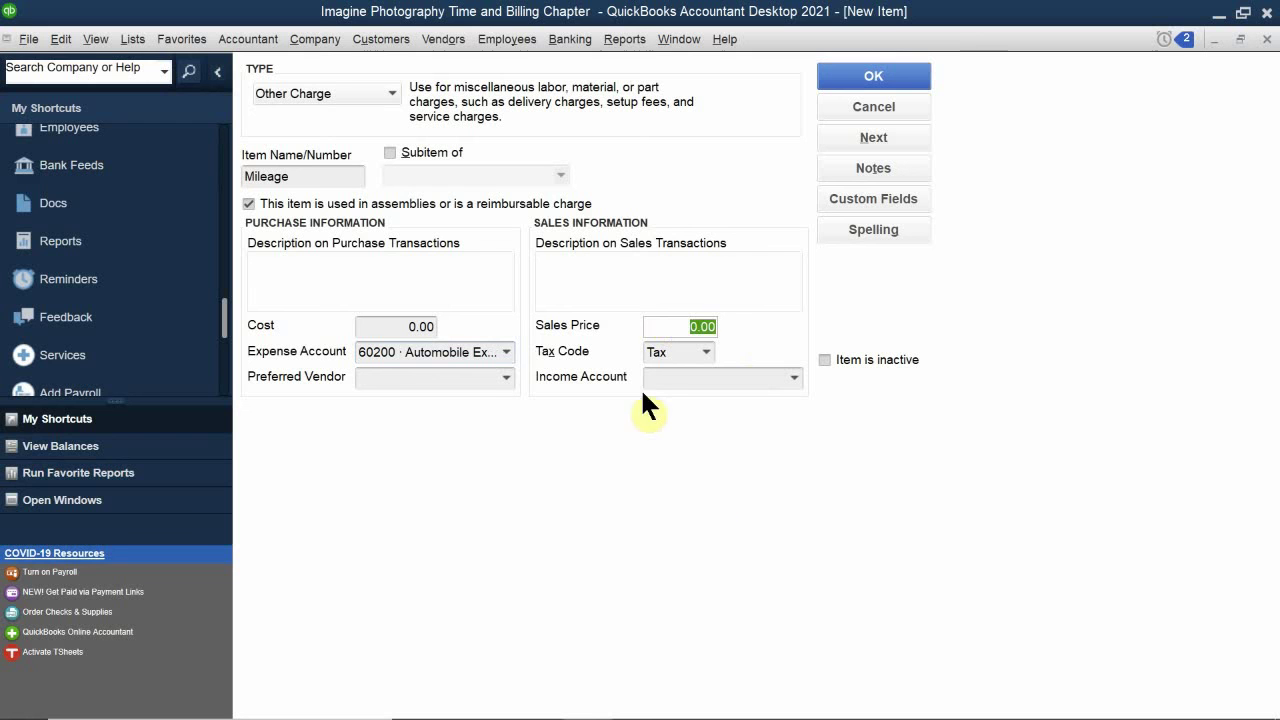
left_click(689, 327)
mouse_move(590, 718)
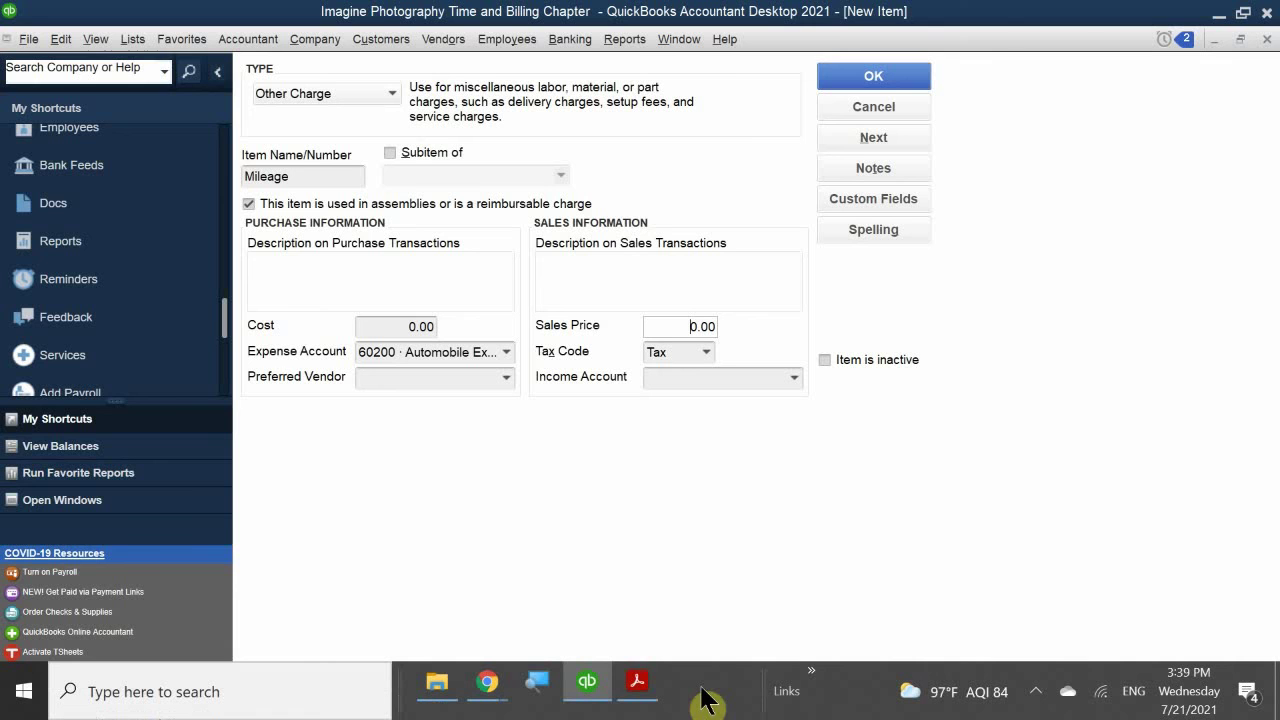
left_click(638, 692)
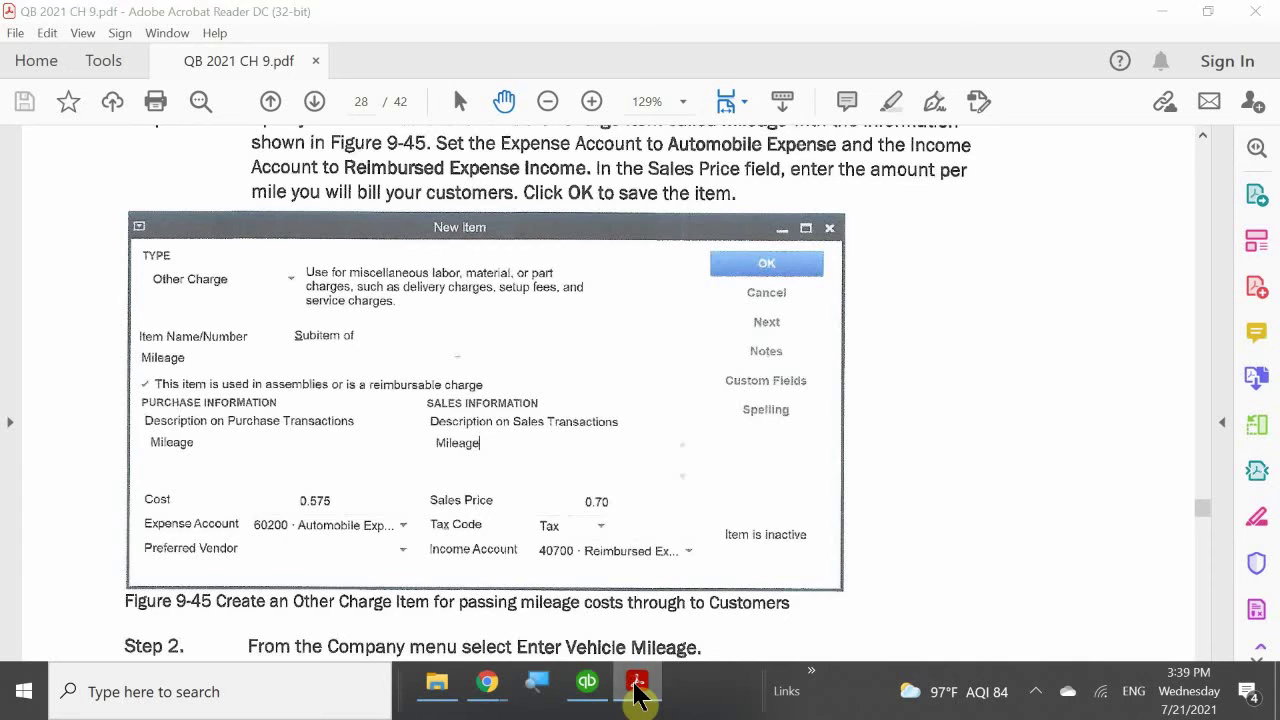
left_click(636, 690)
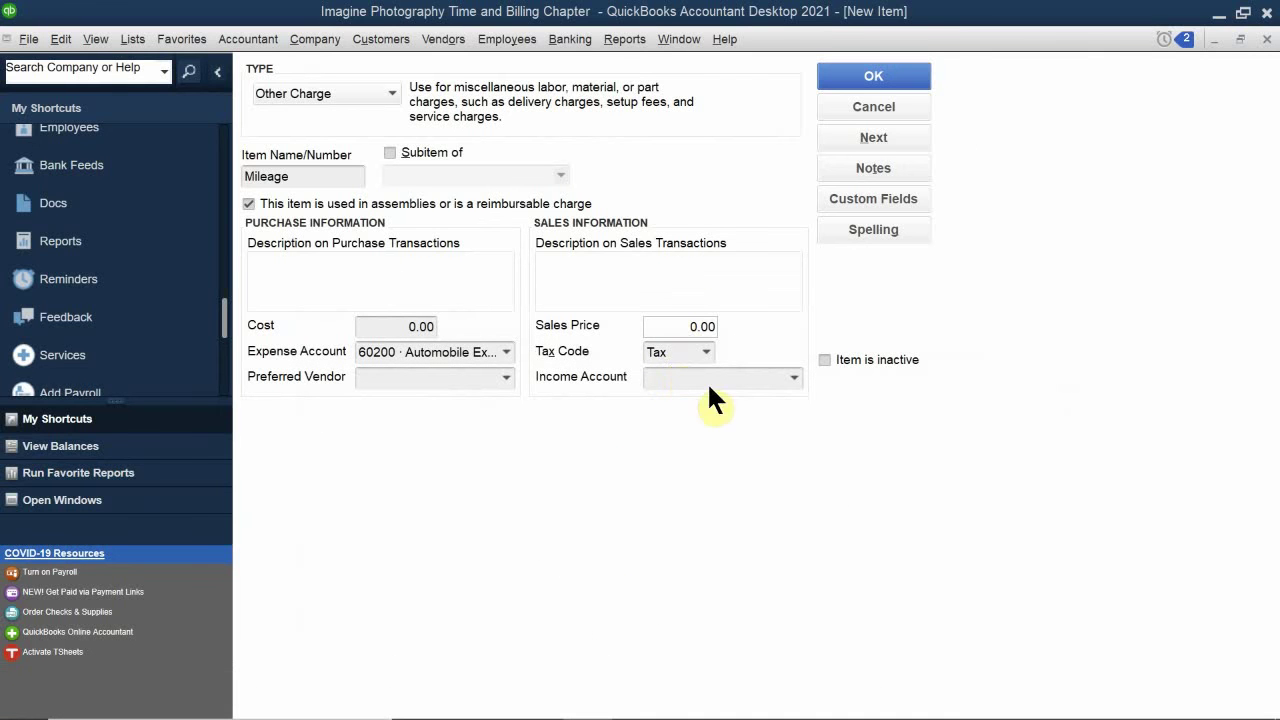
left_click(795, 377)
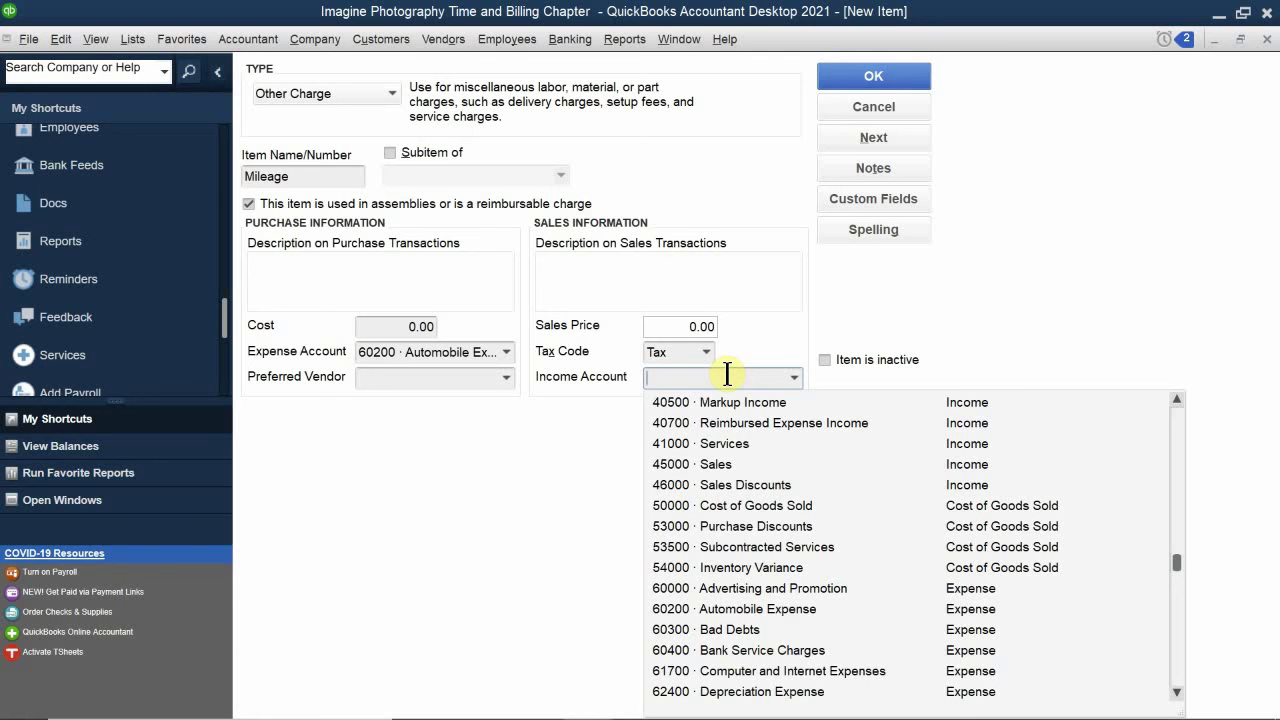
type("re")
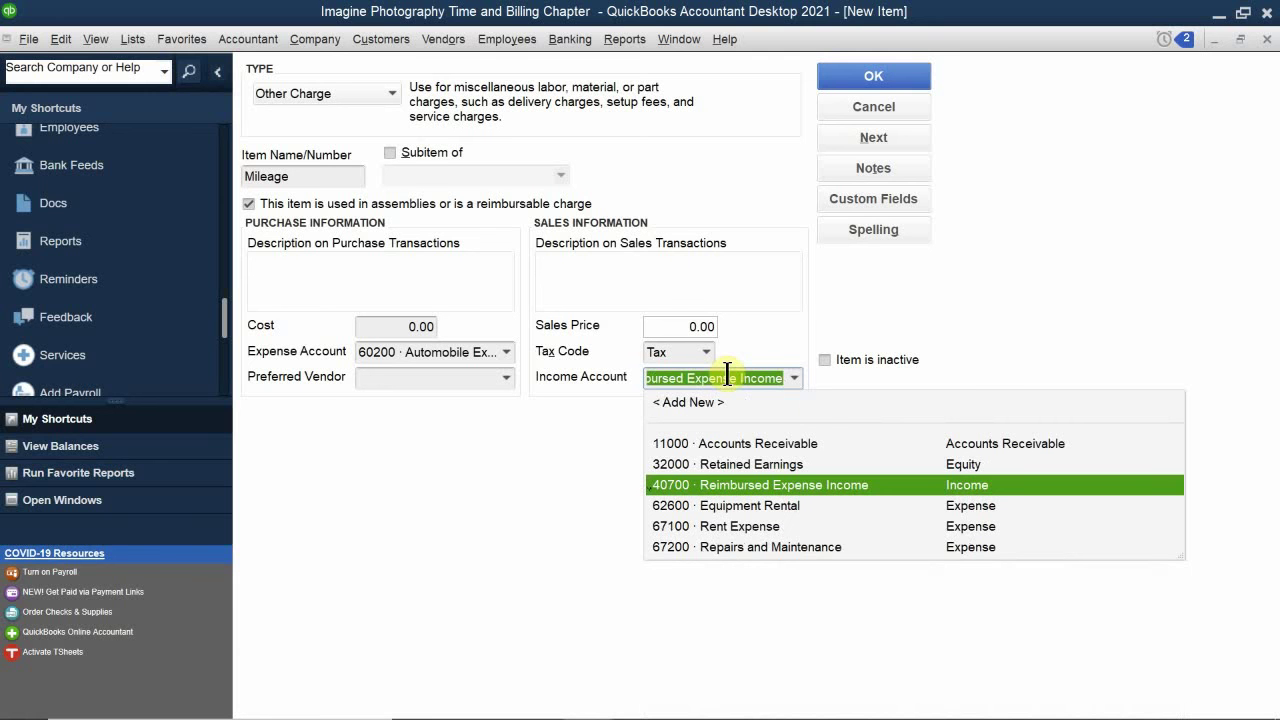
left_click(789, 484)
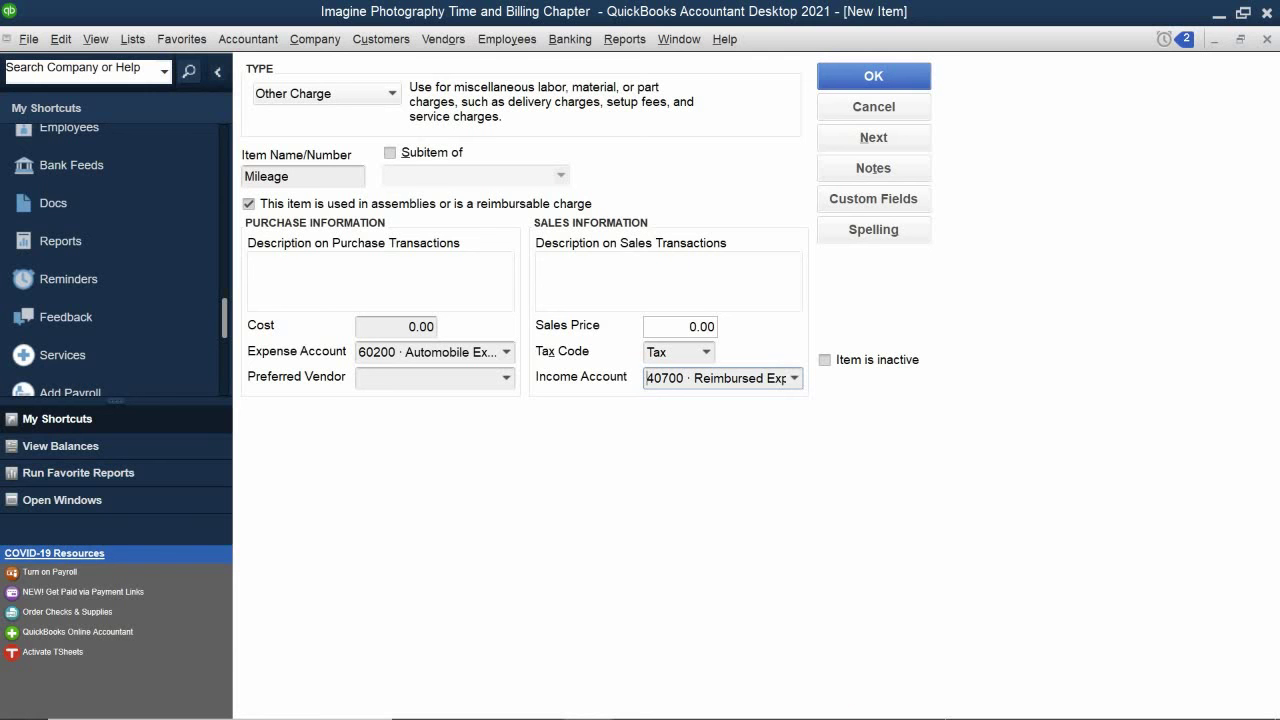
Step: Save the Mileage item and close the Item List
mouse_move(978, 710)
left_click(880, 70)
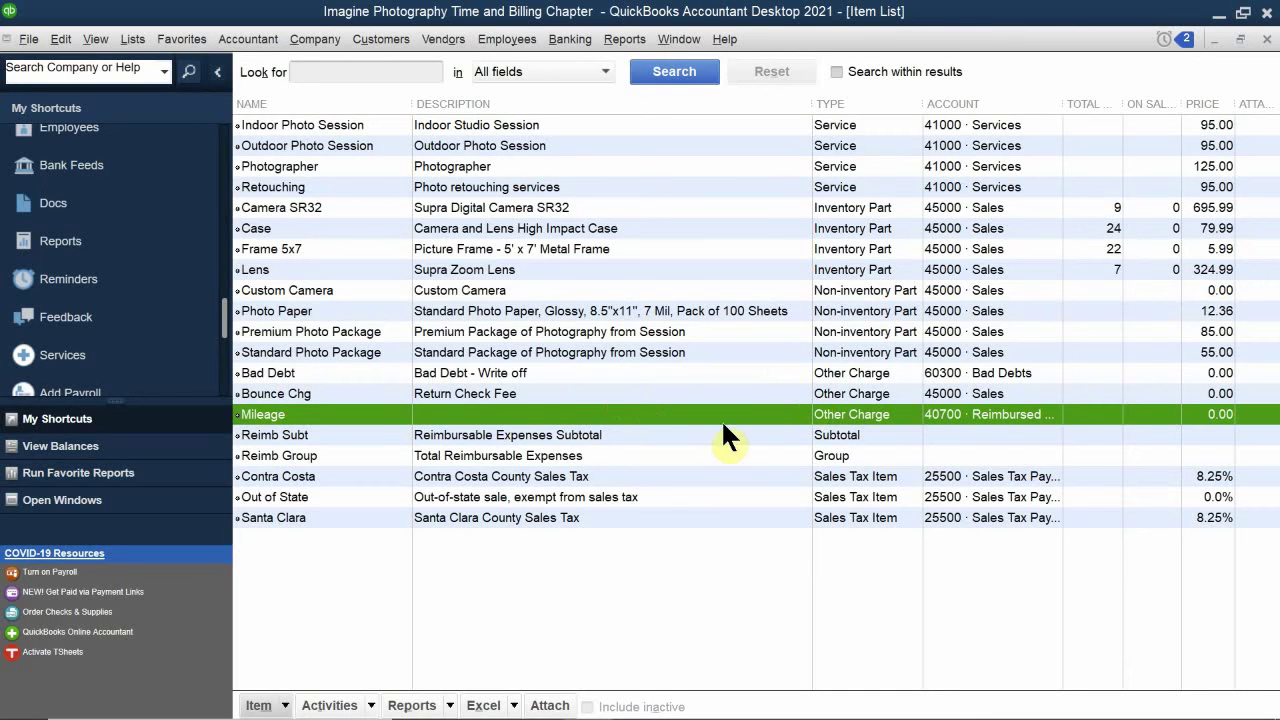
left_click(1267, 38)
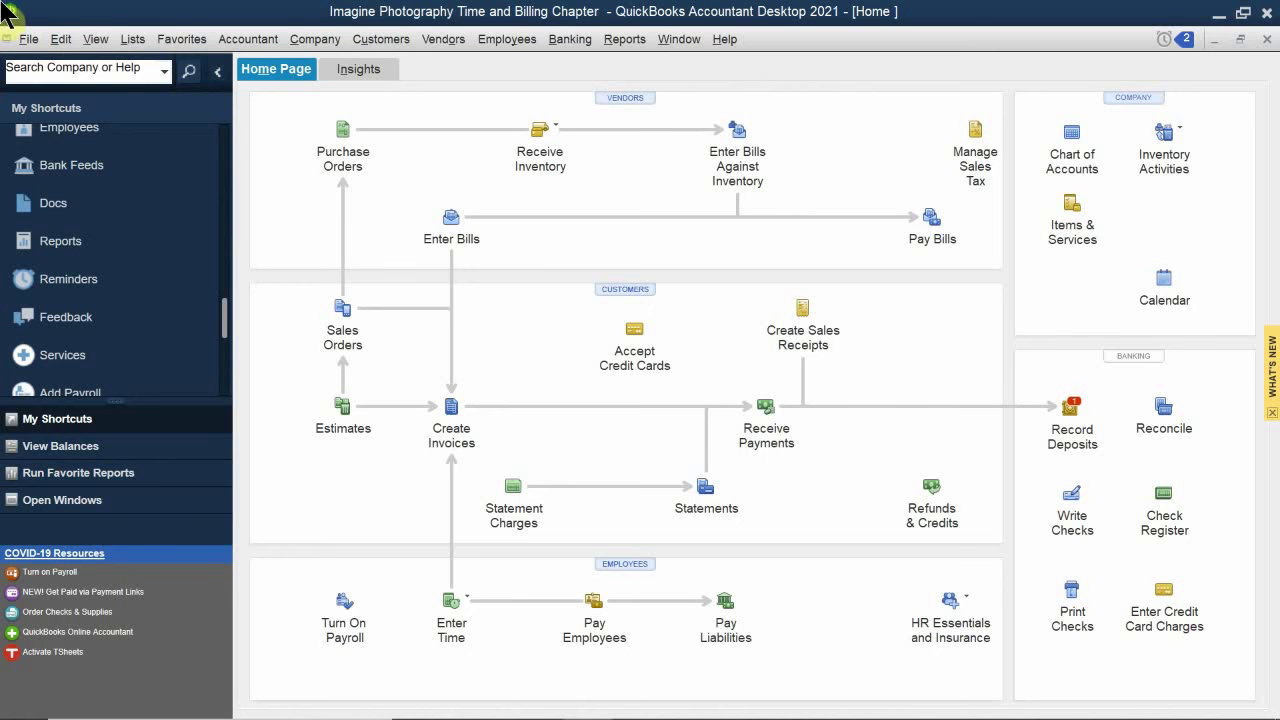
Step: Open the Enter Vehicle Mileage form and add a new vehicle named 2024 Prius with the description 2024 Prius
left_click(317, 40)
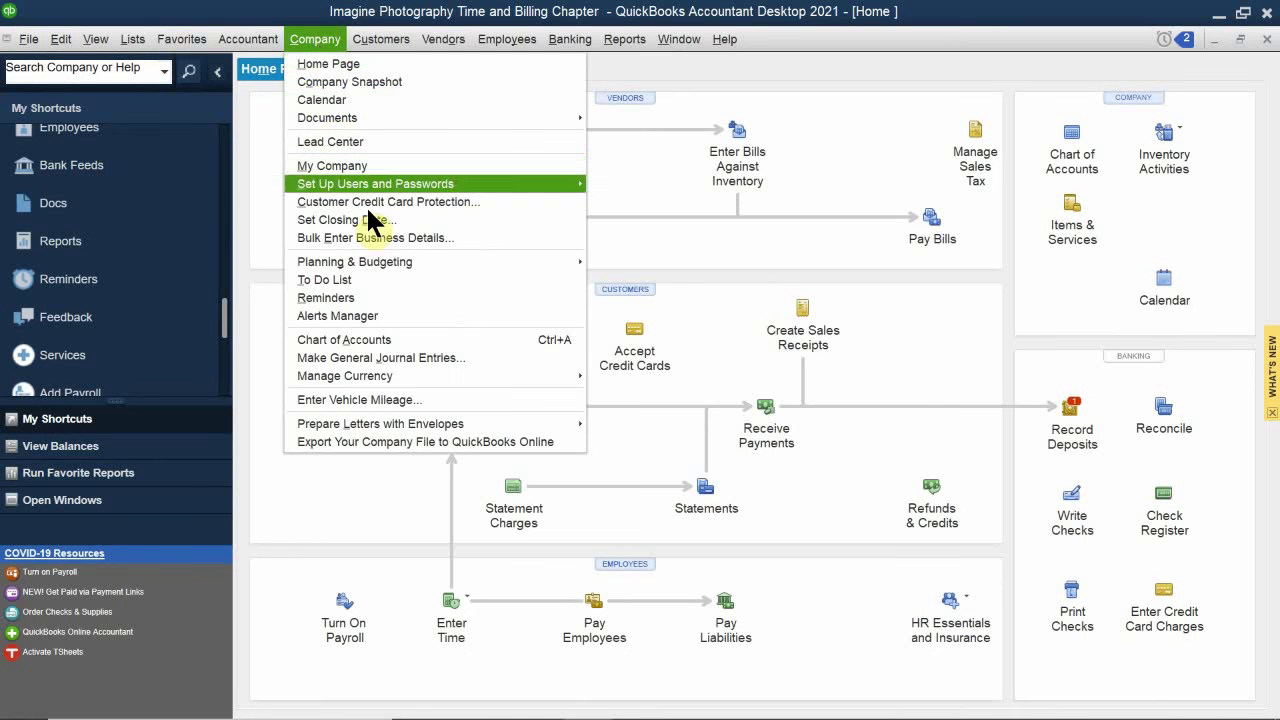
left_click(411, 400)
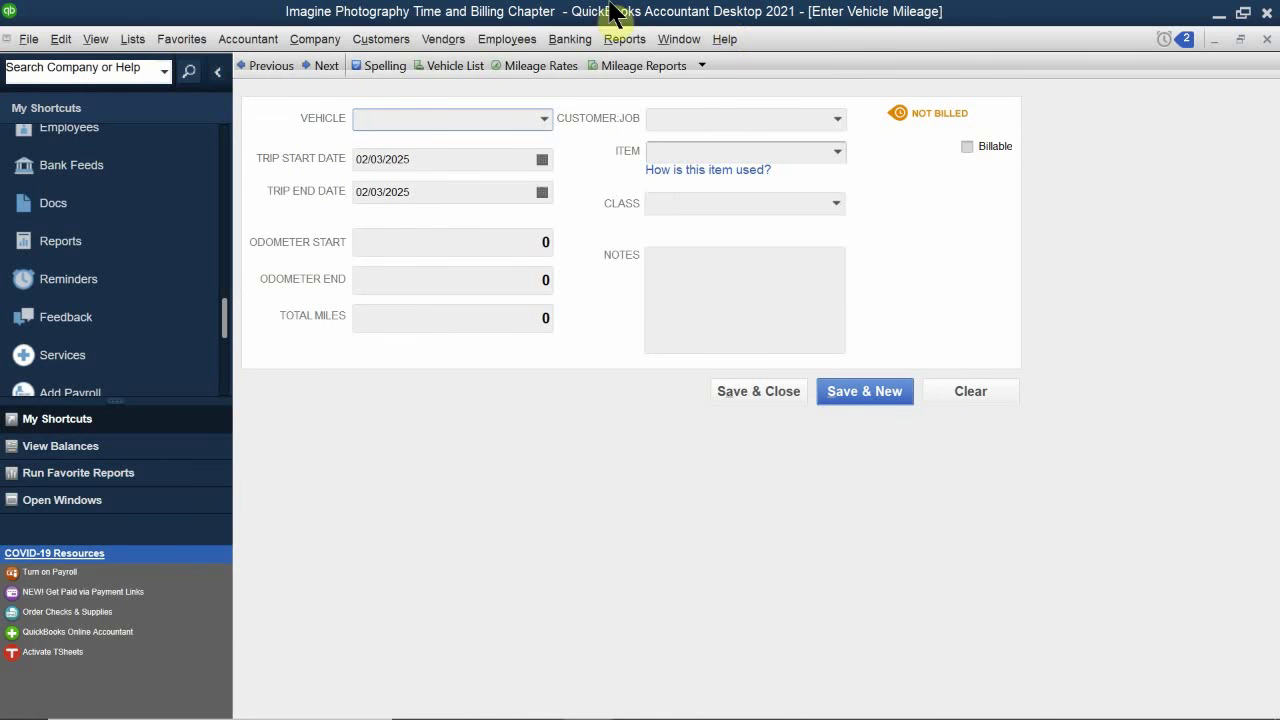
left_click(546, 120)
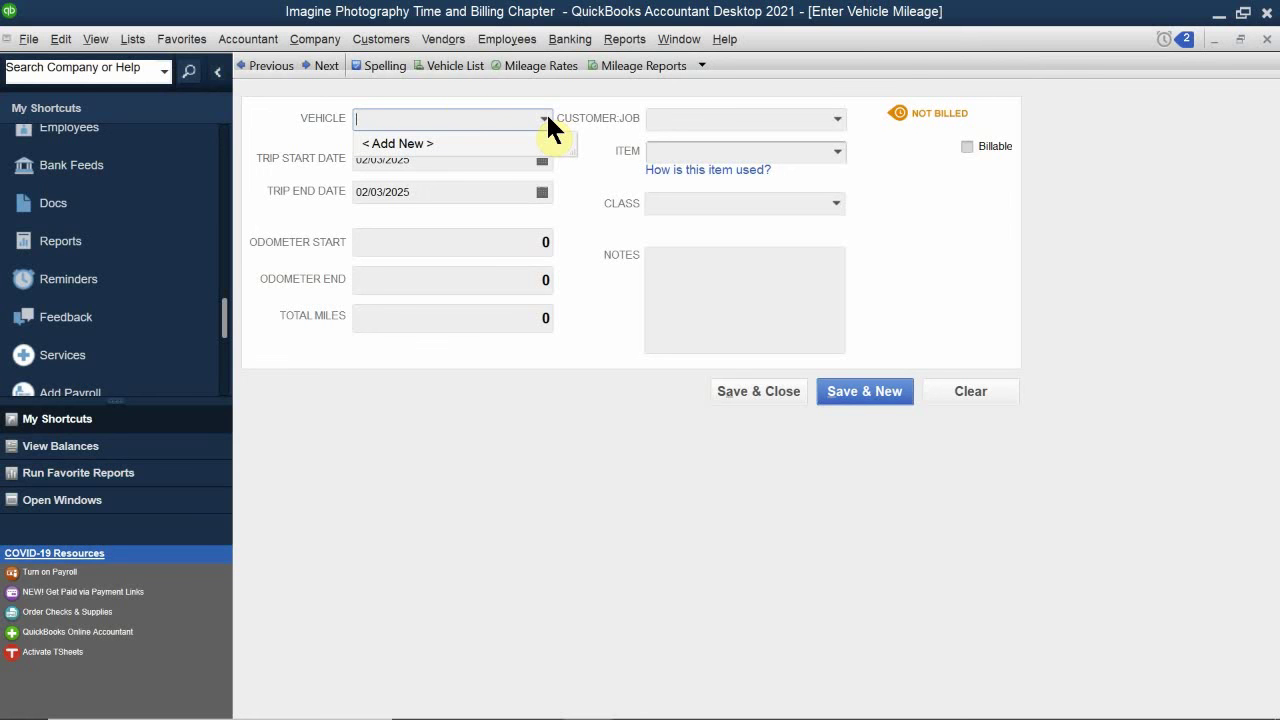
left_click(412, 144)
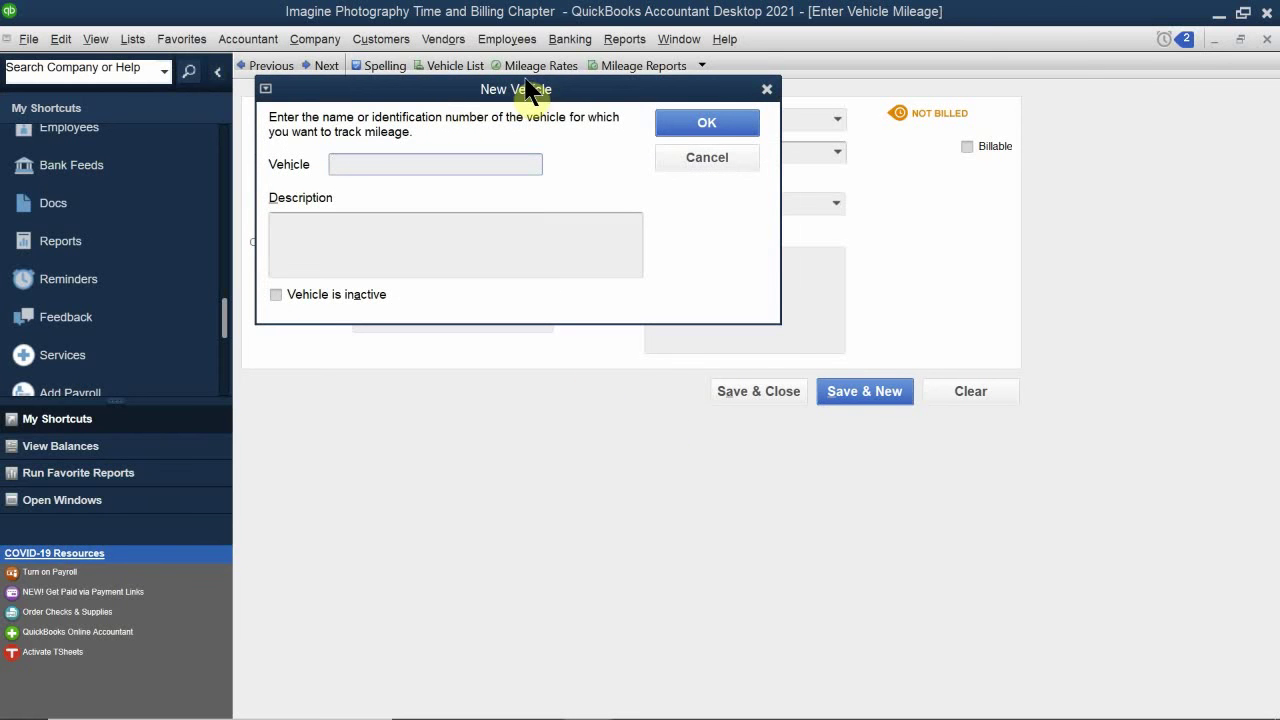
left_click_drag(518, 98, 618, 111)
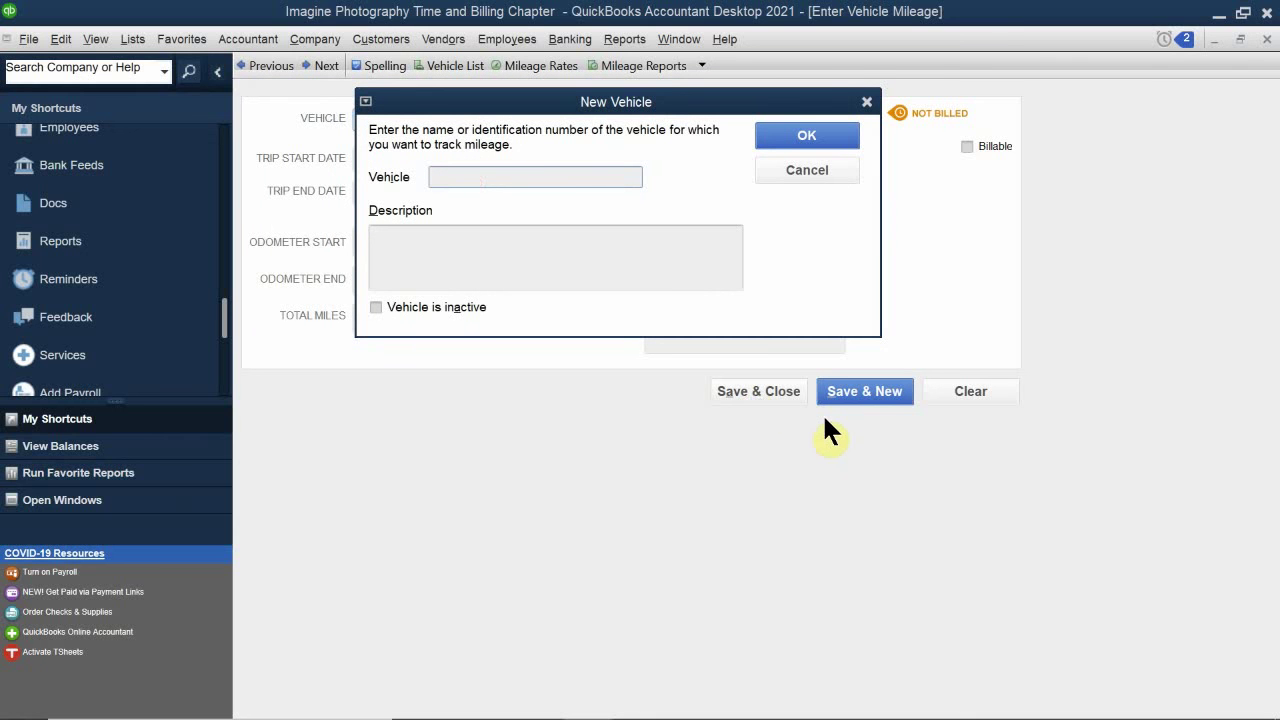
type("2024 Prius")
left_click(432, 247)
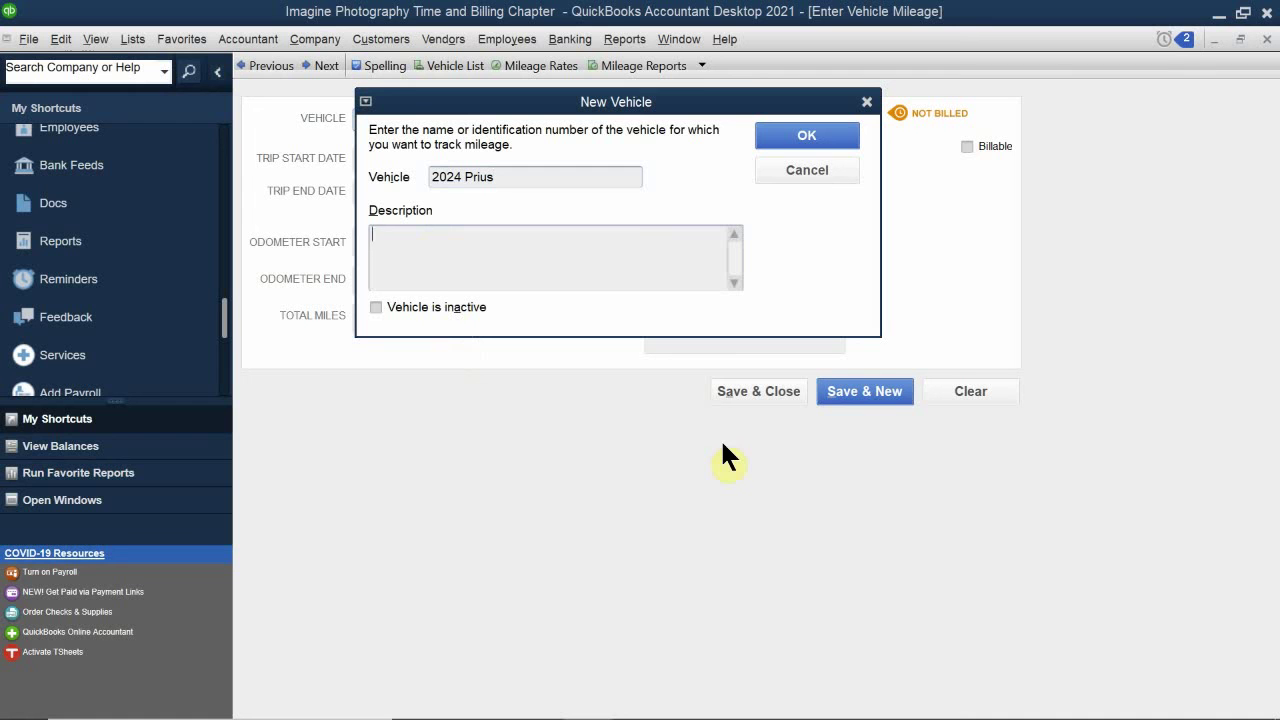
type("2024 Prius")
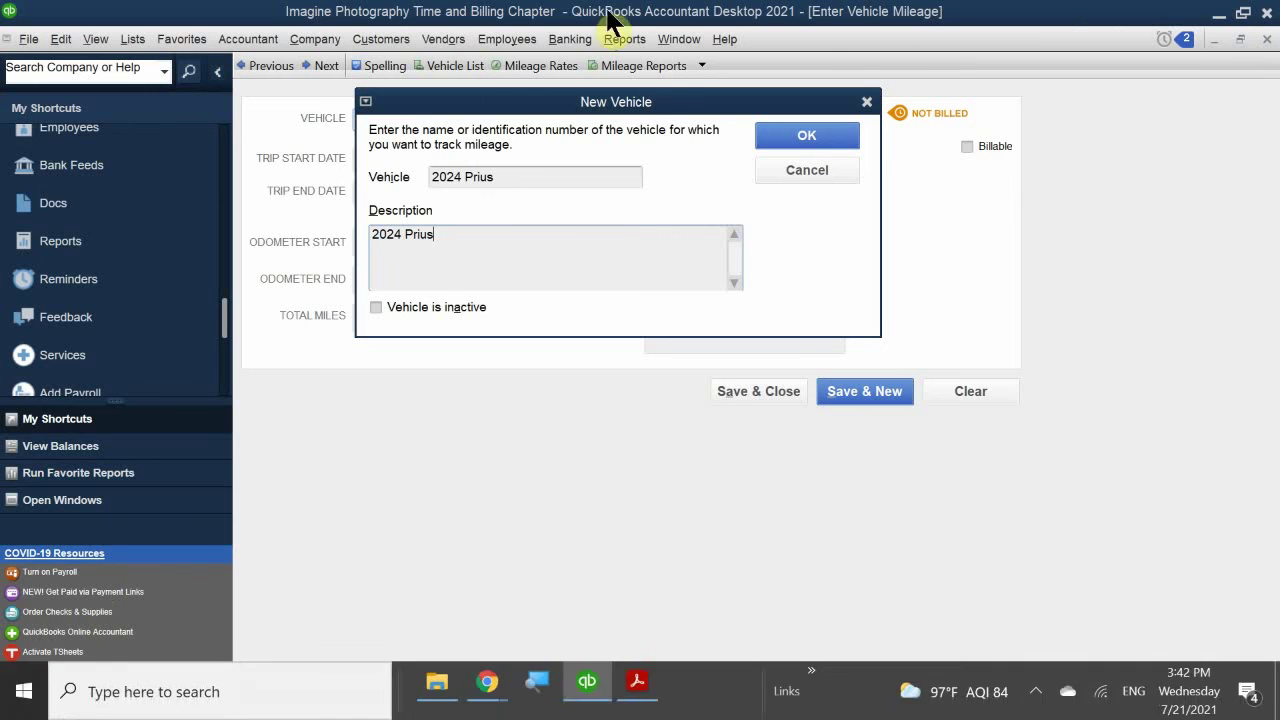
left_click(799, 140)
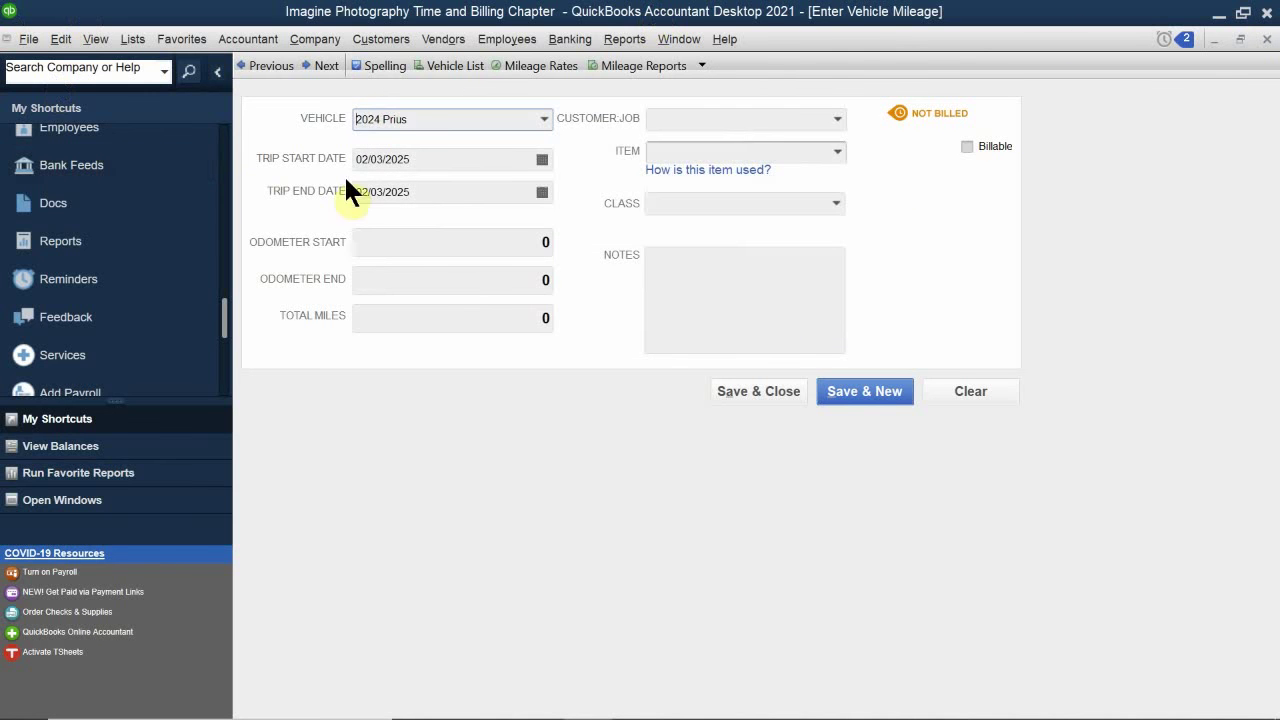
Step: Assign the 2024 Prius trip to the individual customer the photo shoot is for
left_click(538, 114)
left_click(540, 118)
left_click(670, 119)
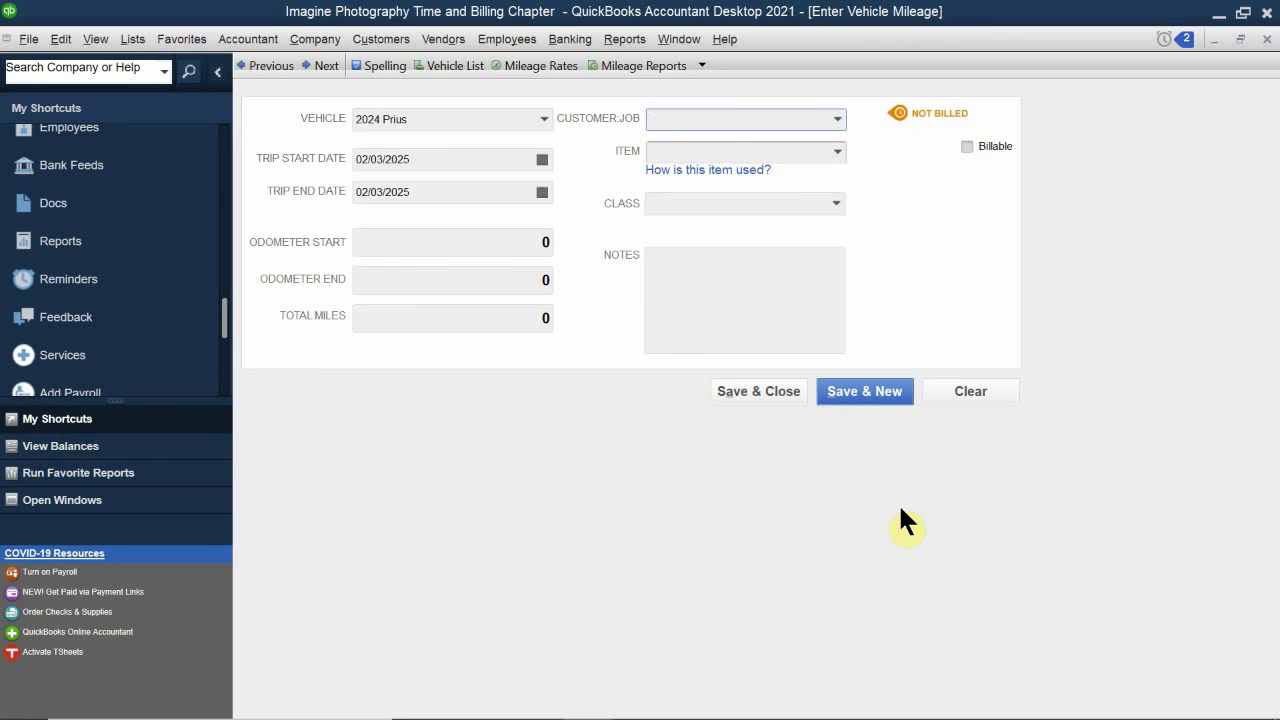
type("n")
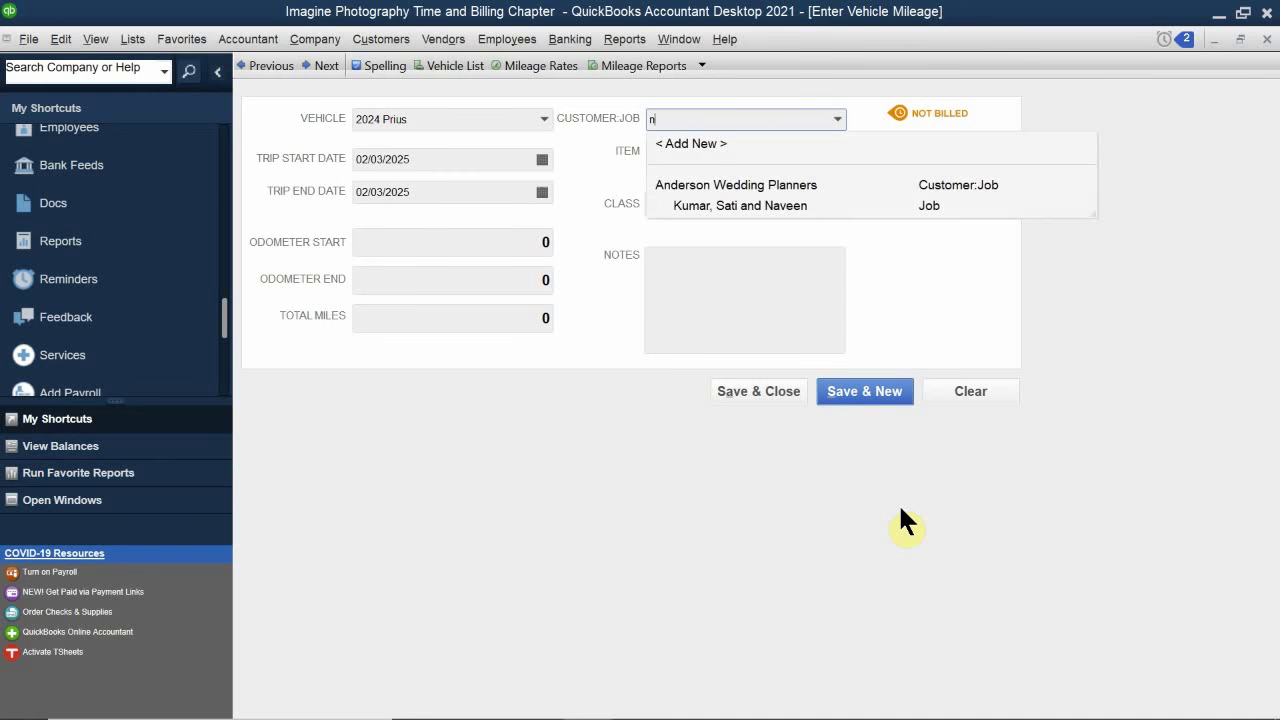
key("BackSpace")
type("c")
key("BackSpace")
type("d")
key("BackSpace")
type("m")
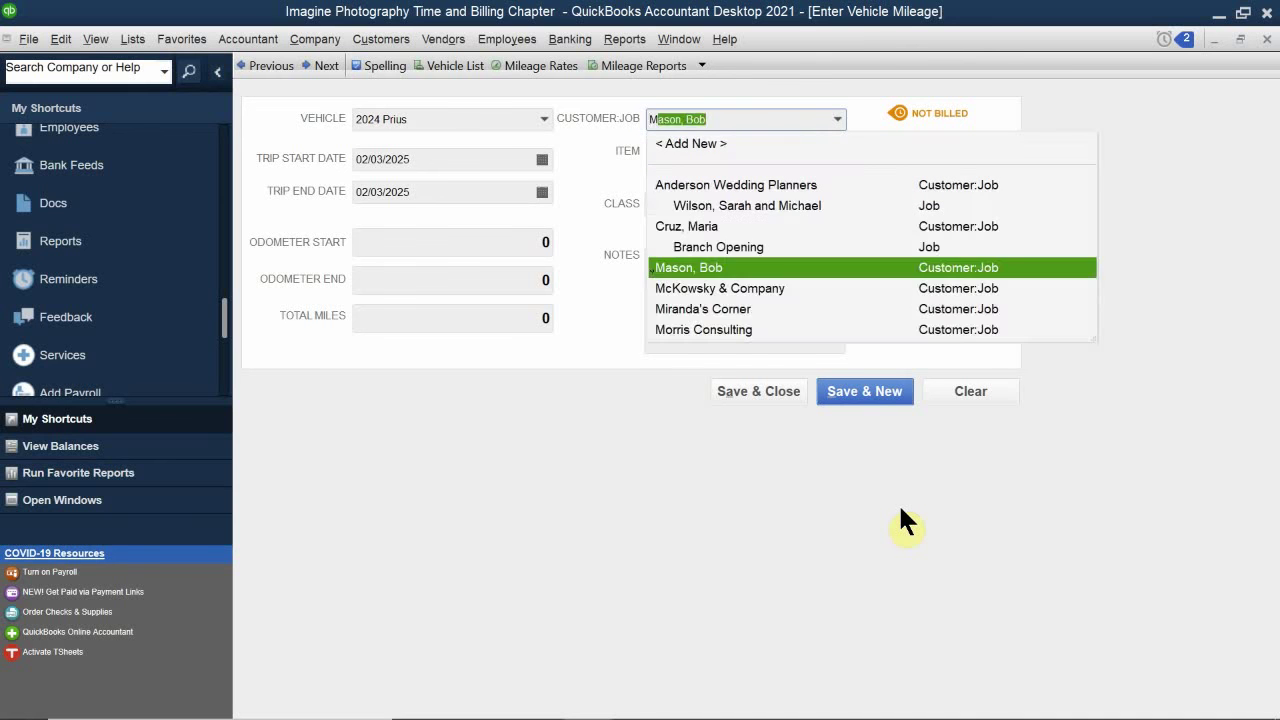
key("BackSpace")
key("BackSpace")
type("b")
key("BackSpace")
key("BackSpace")
type("b")
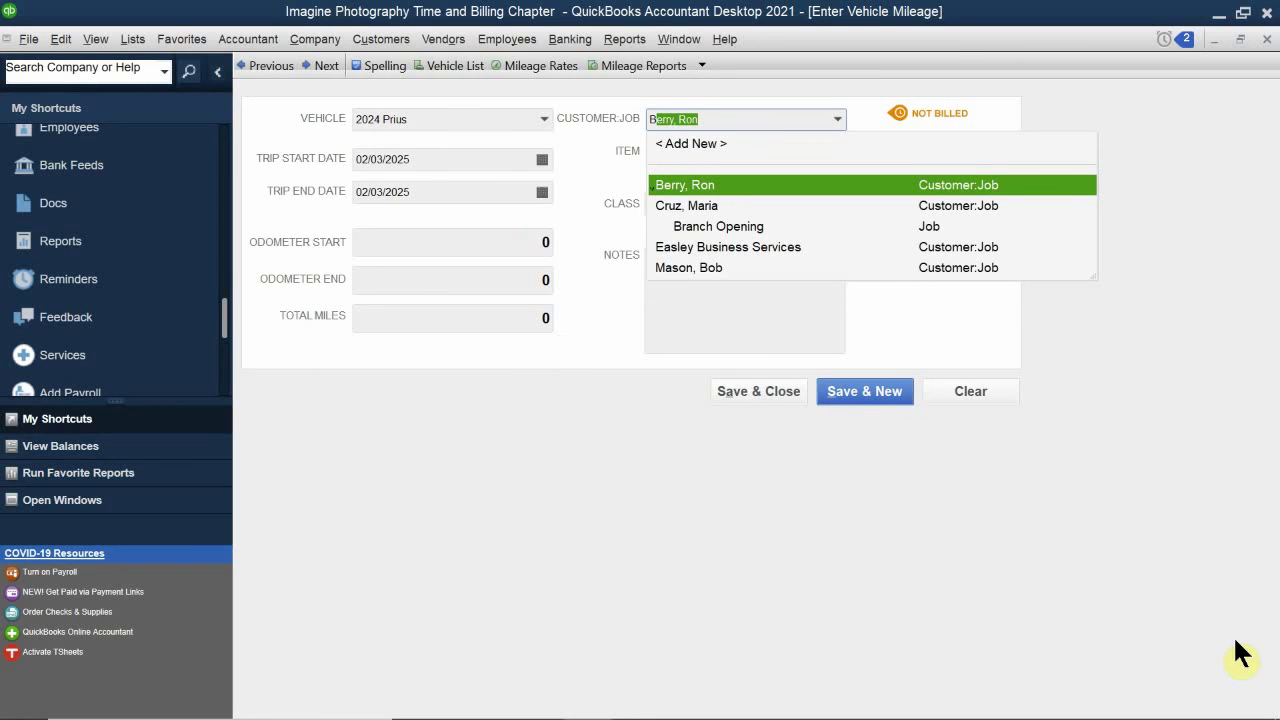
left_click(714, 266)
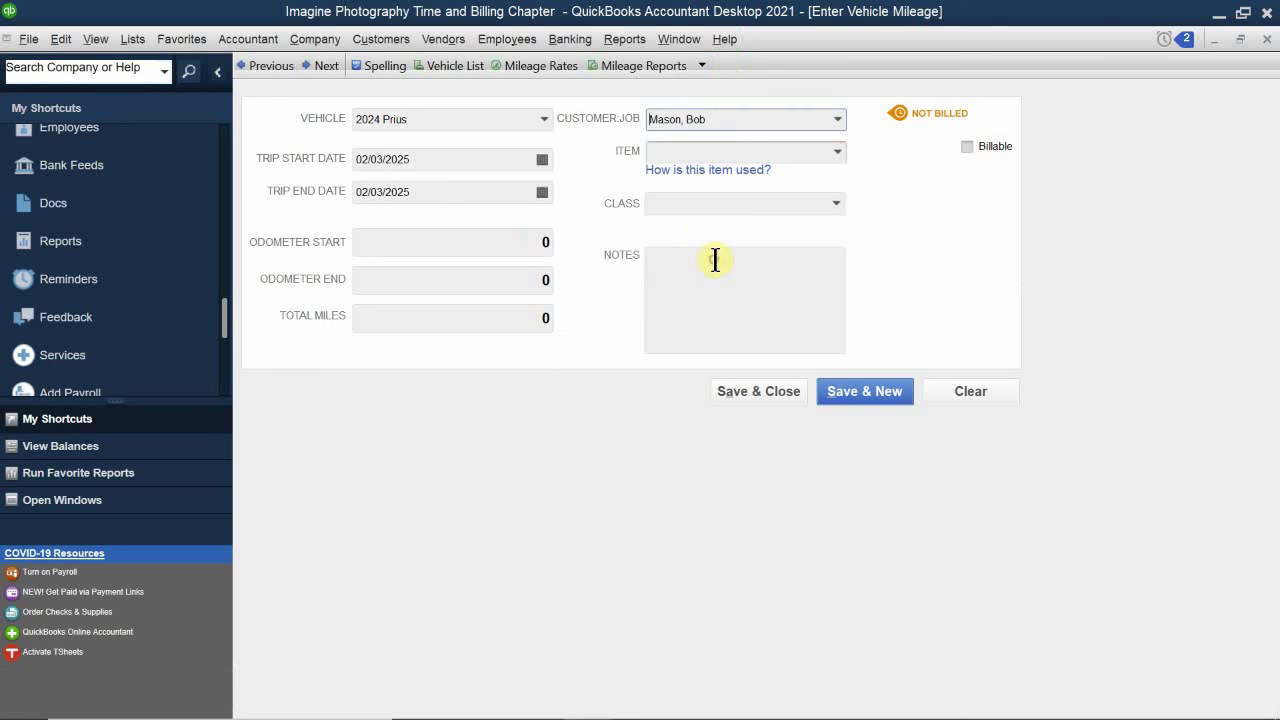
Step: Set the trip's item to Outdoor Photo Session and its class to San Jose
left_click(663, 150)
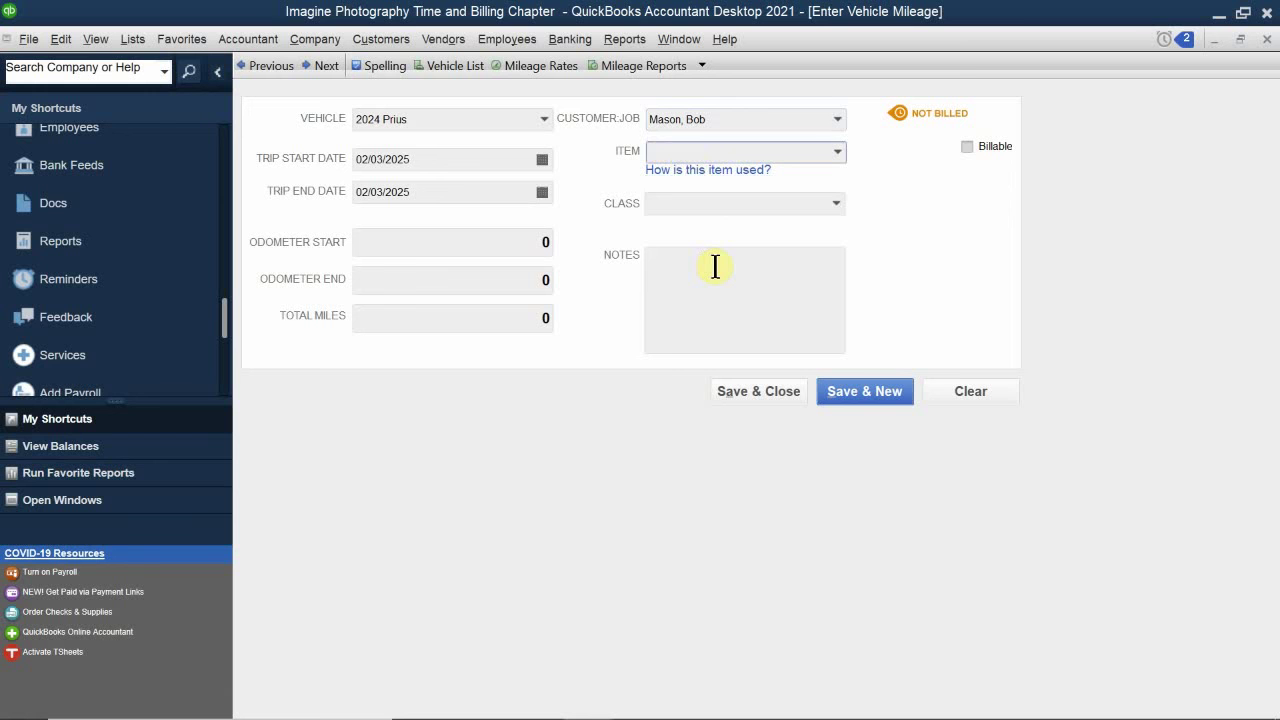
type("I")
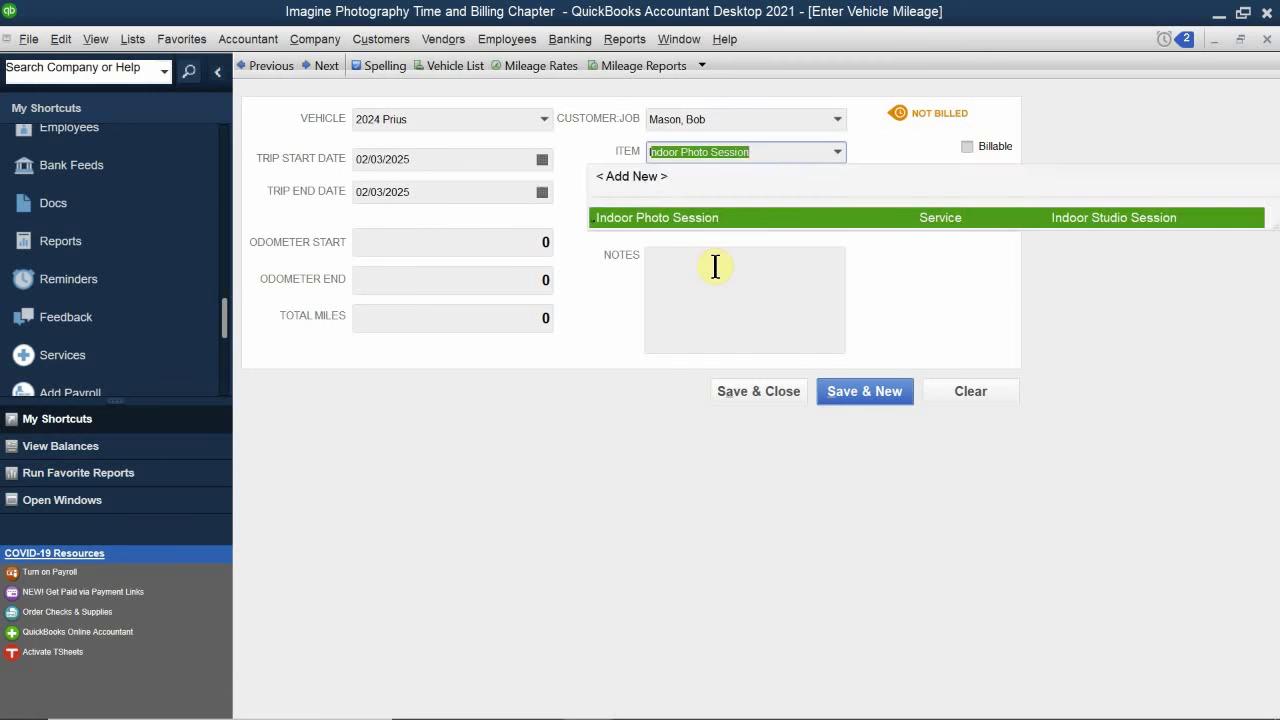
key("BackSpace")
key("BackSpace")
type("Out")
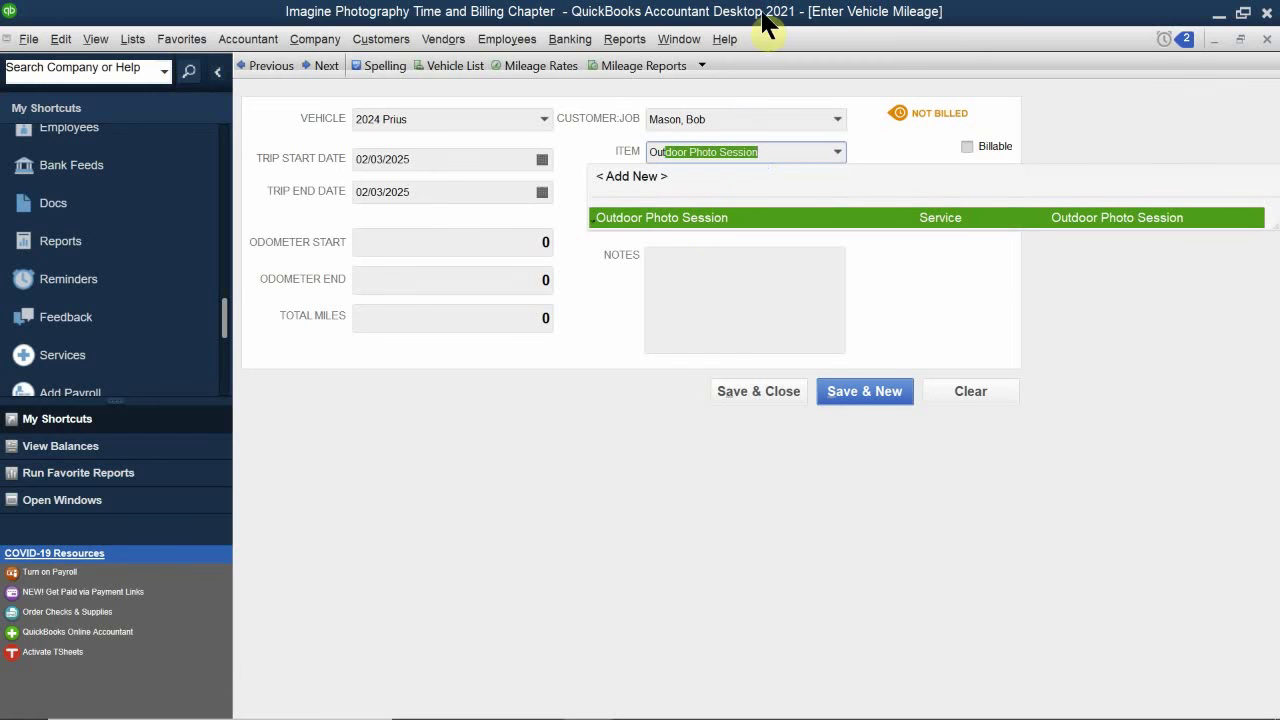
left_click(728, 217)
left_click(679, 207)
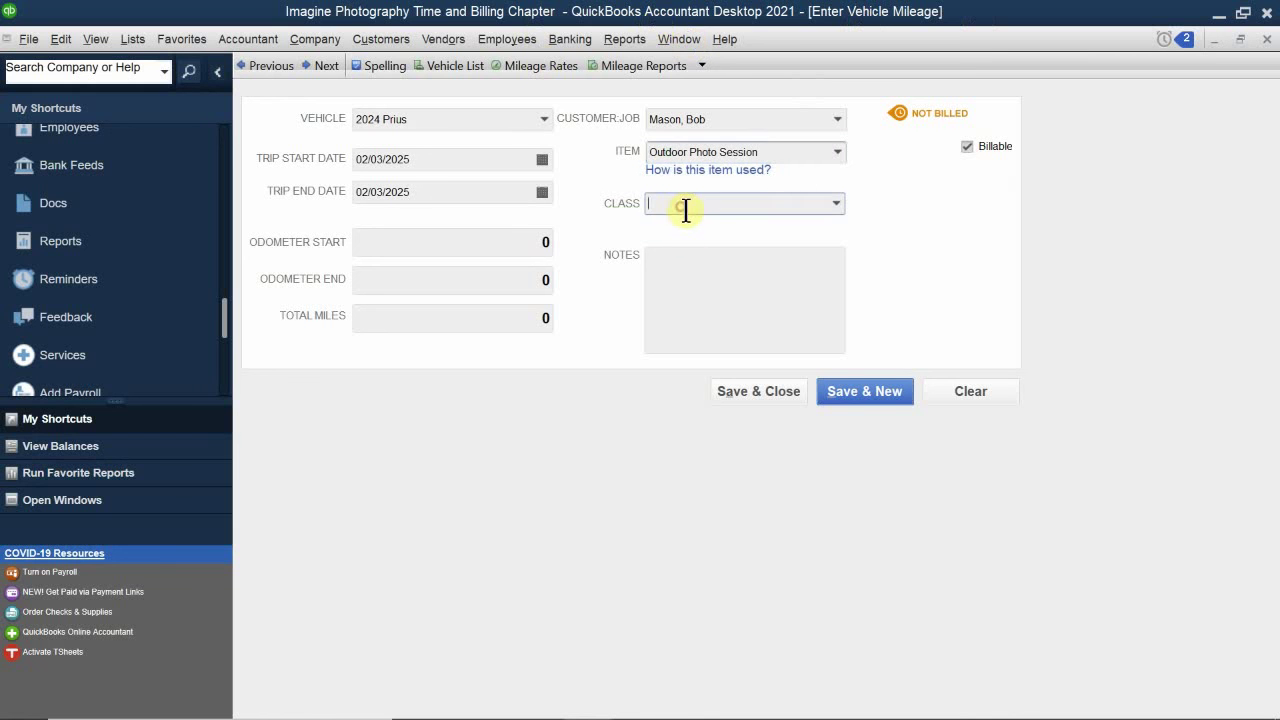
type("San Jose")
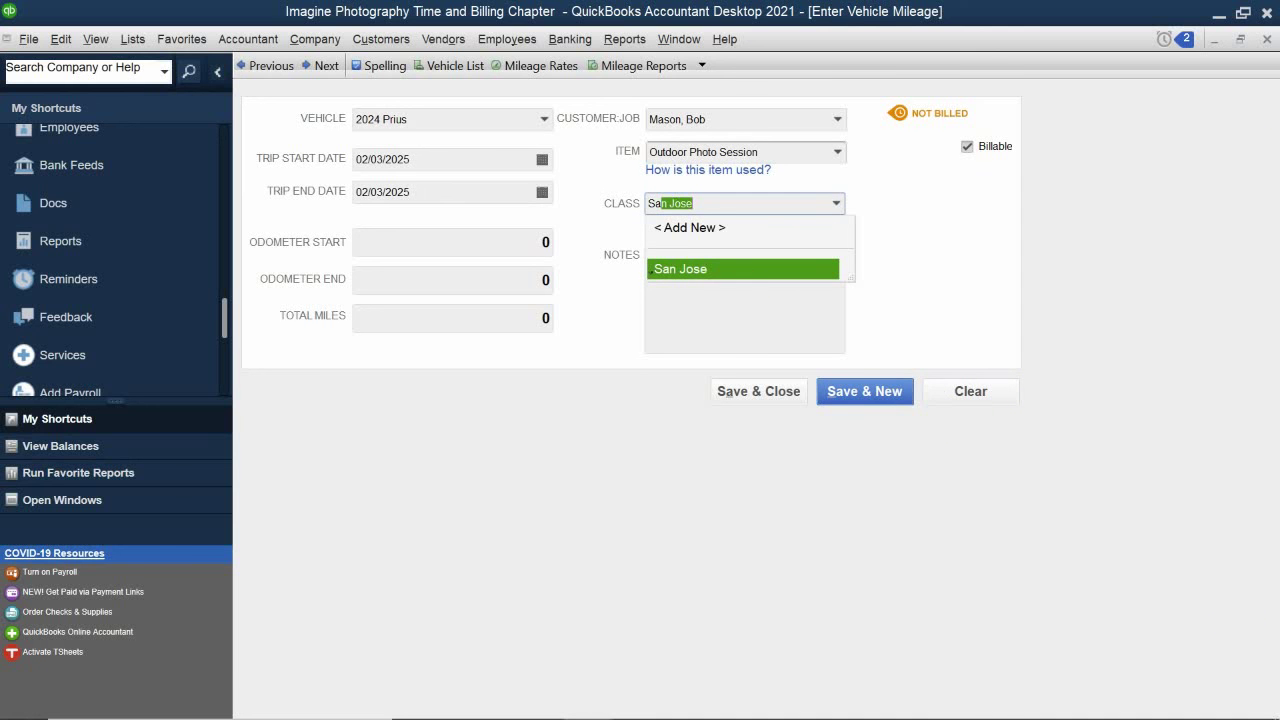
left_click(680, 269)
Step: Enter the trip note "Site Visit for Photo Shoot"
left_click(695, 268)
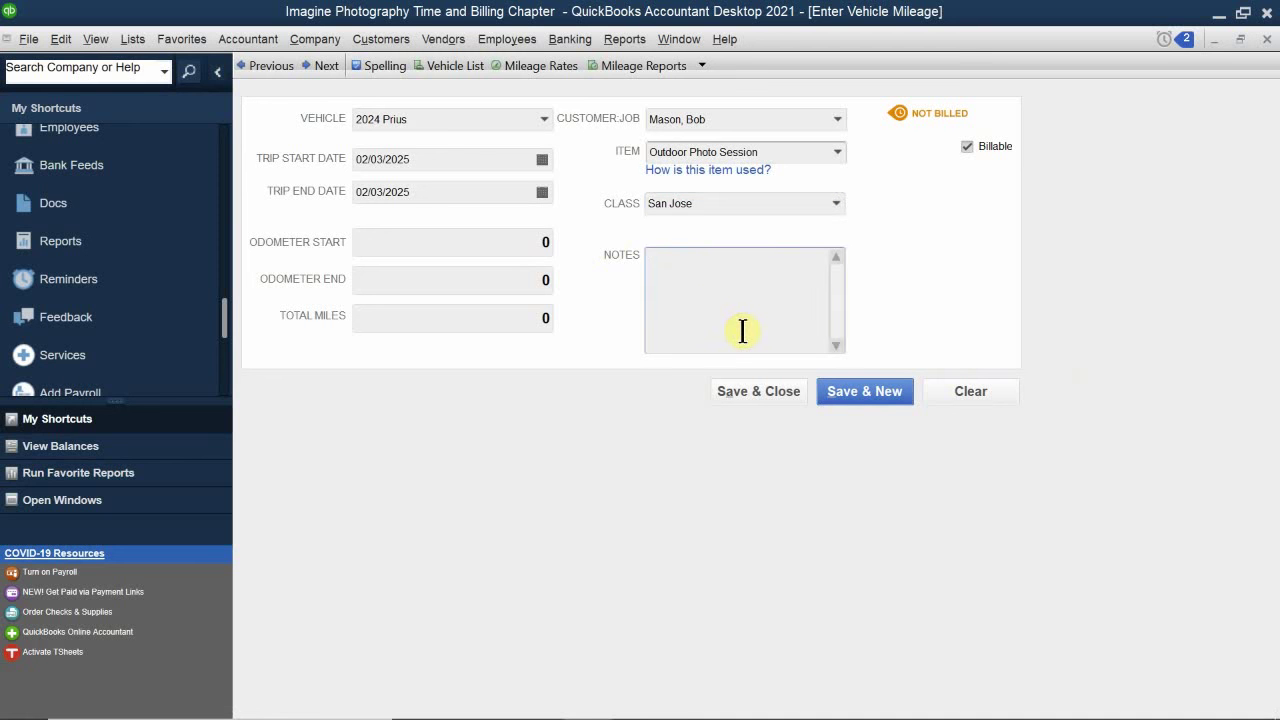
type("Site Visit for Ph")
type("oto Sh")
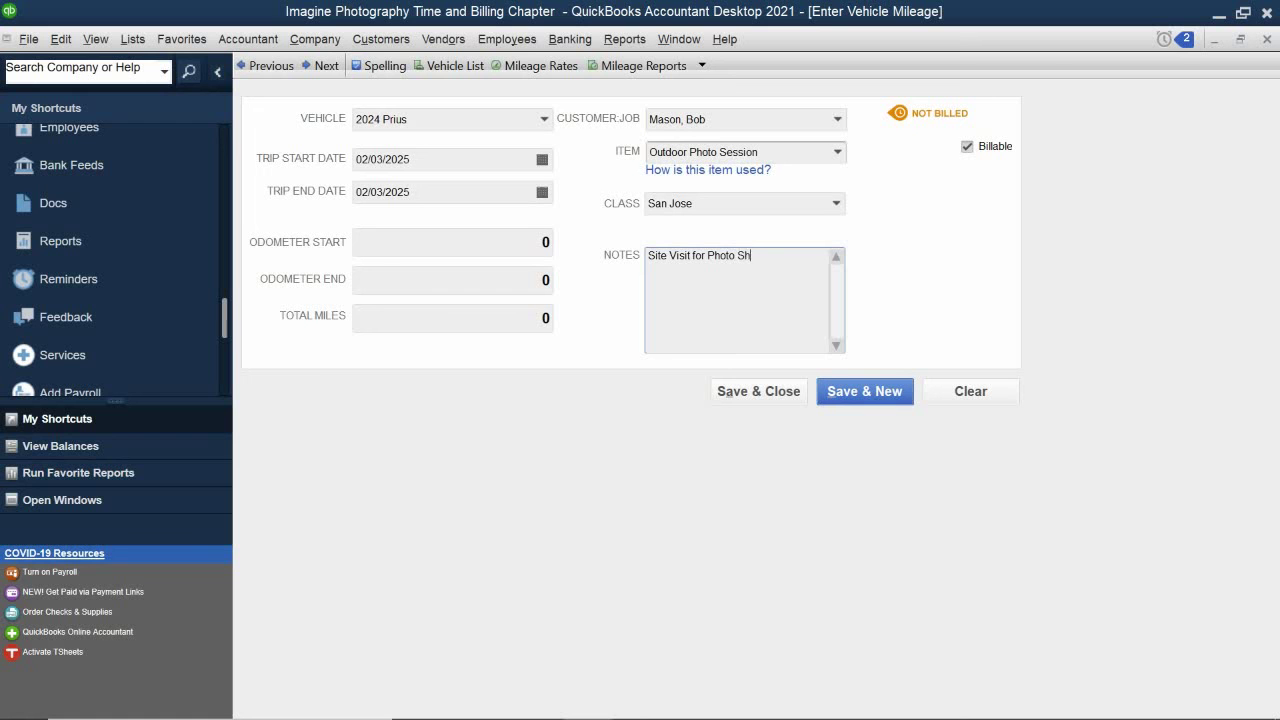
type("ioot")
Step: Set the trip's starting odometer reading to 75,042
left_click(393, 237)
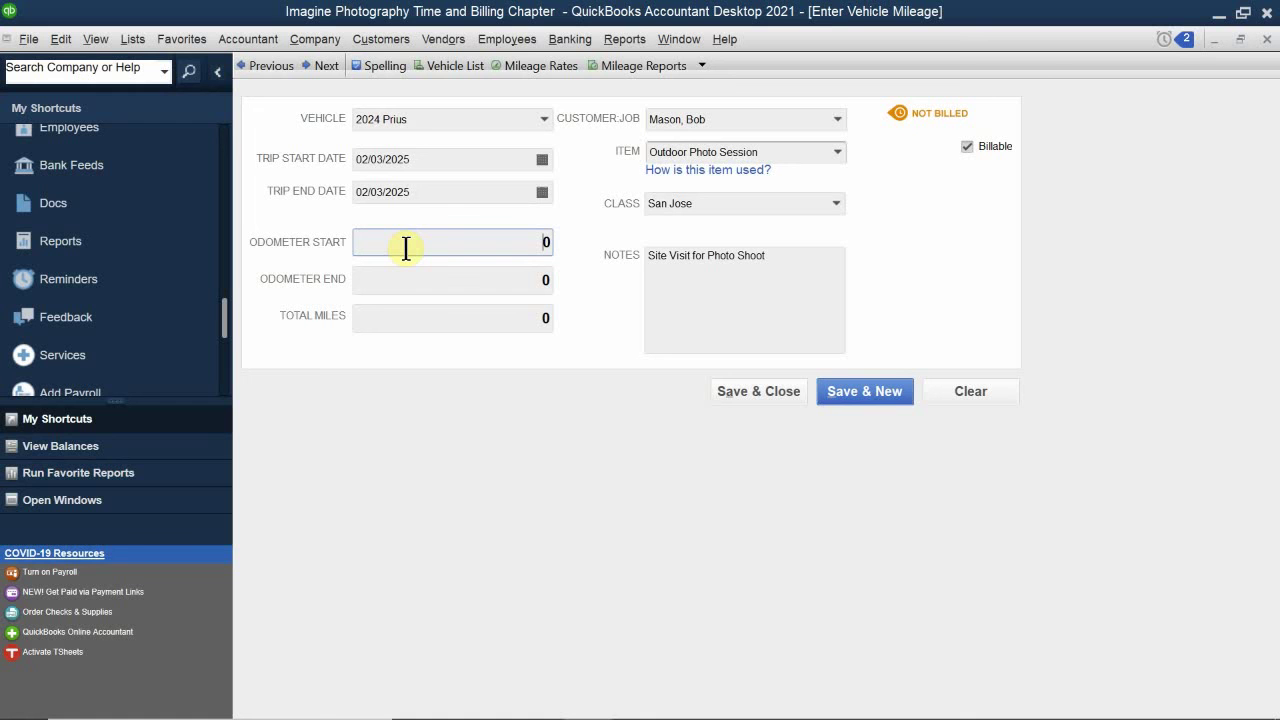
type("740")
key("BackSpace")
type("42")
left_click(524, 242)
key("BackSpace")
type("5")
left_click(397, 282)
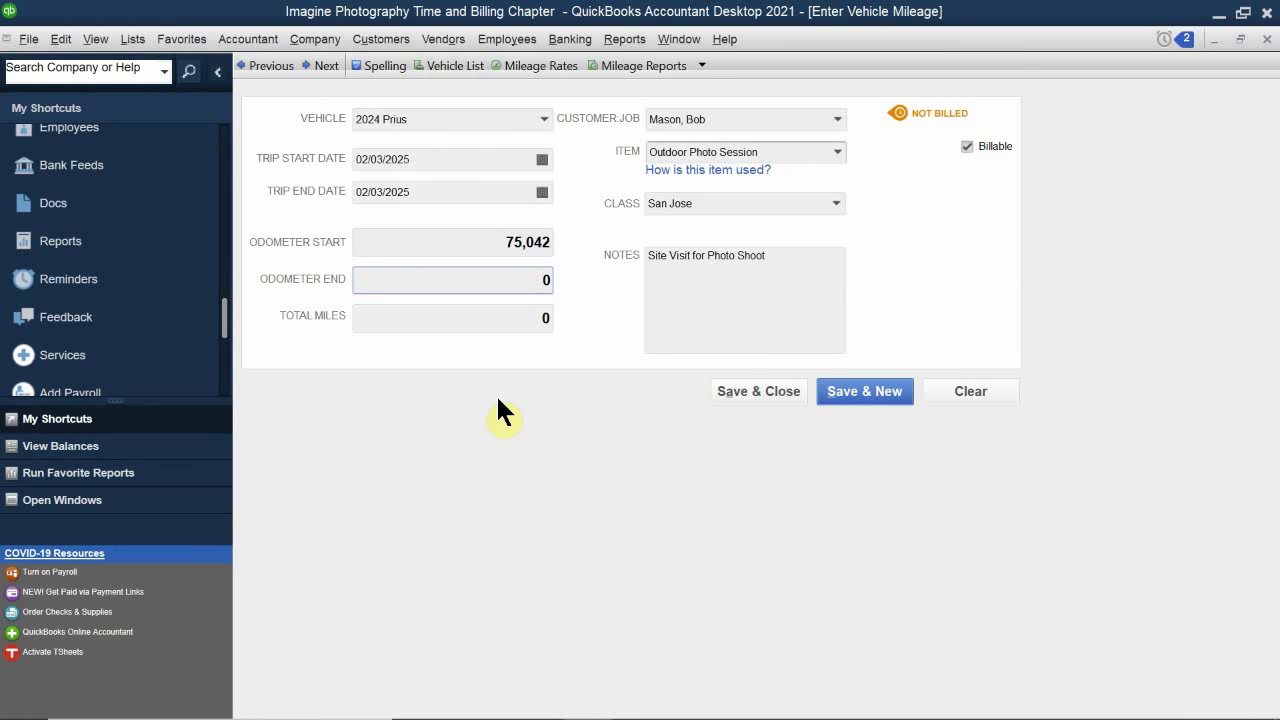
Step: Set the trip's ending odometer reading to 75,252
double_click(508, 283)
type("75262")
key("BackSpace")
key("BackSpace")
type("52")
left_click(500, 317)
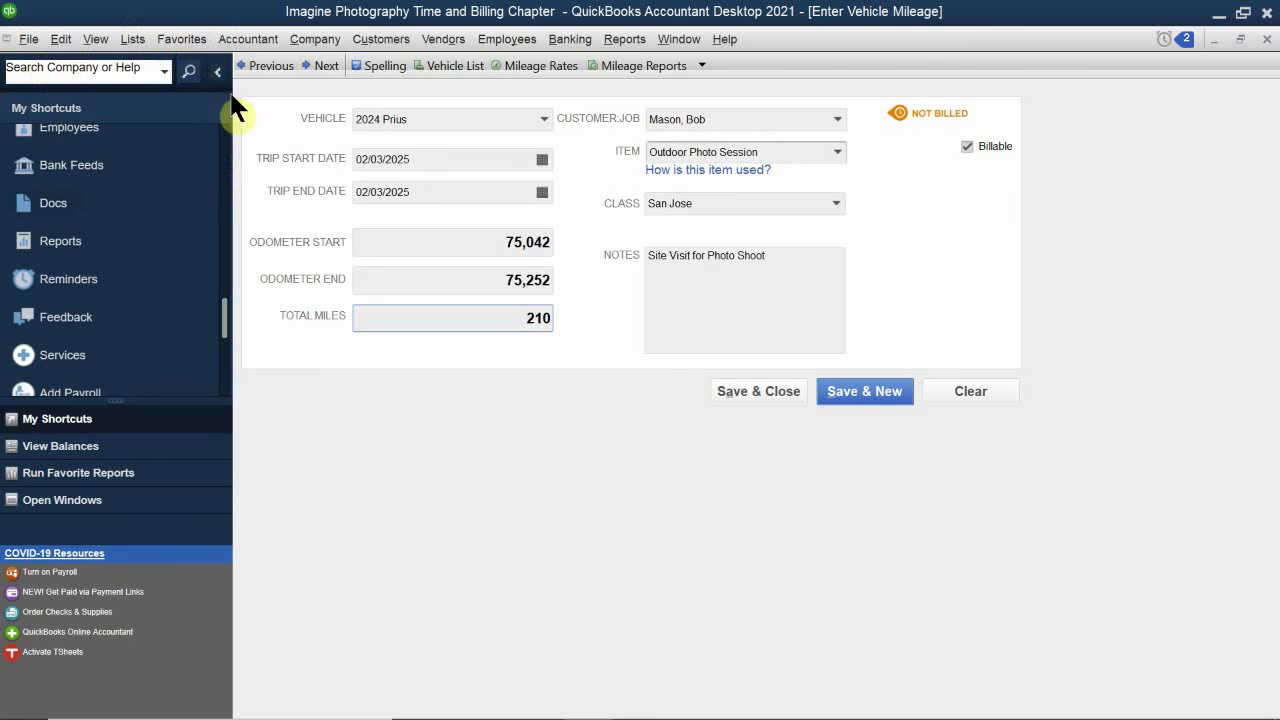
Step: Set the effective date of the most recent entry in the mileage rates list to 01/01/2025
left_click(519, 64)
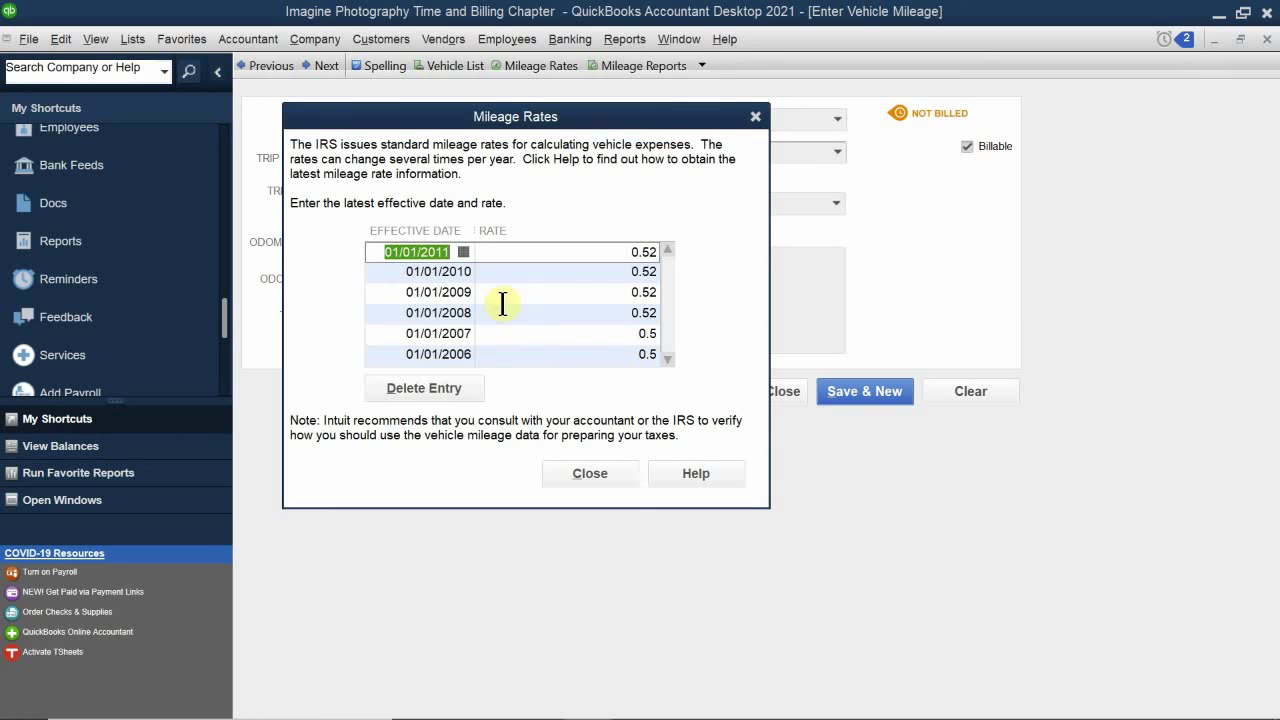
left_click(463, 252)
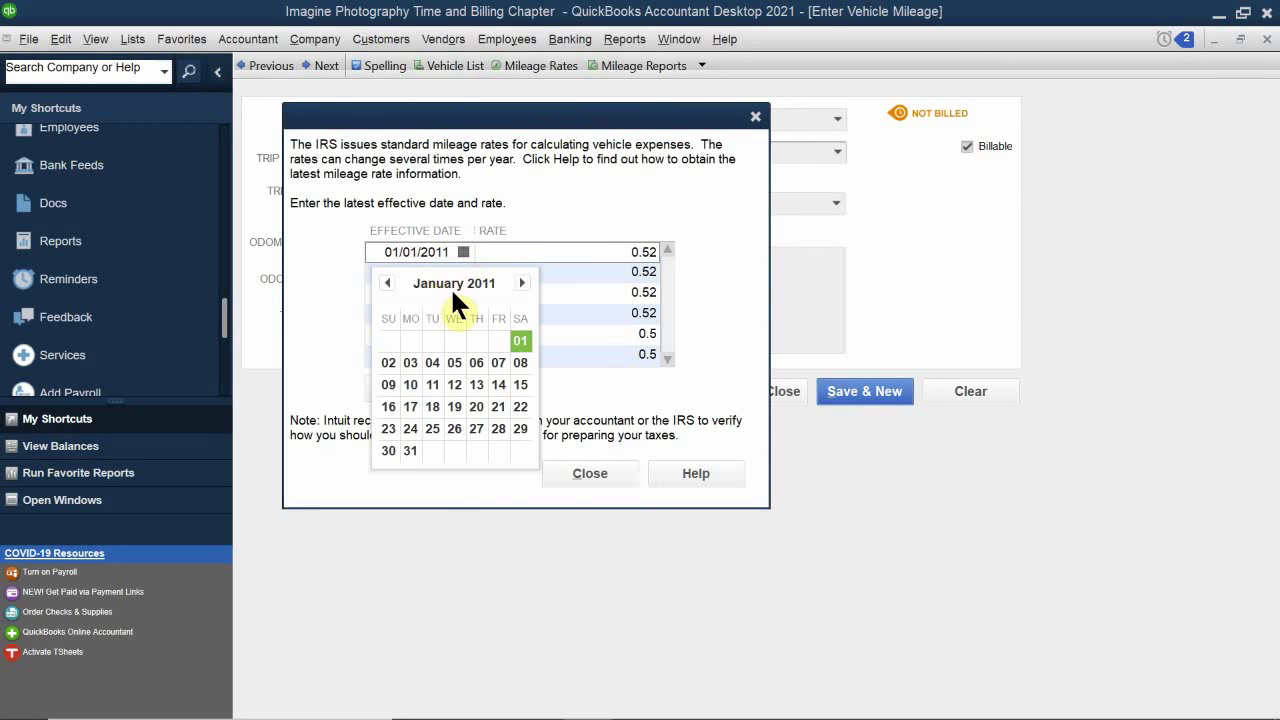
left_click(460, 251)
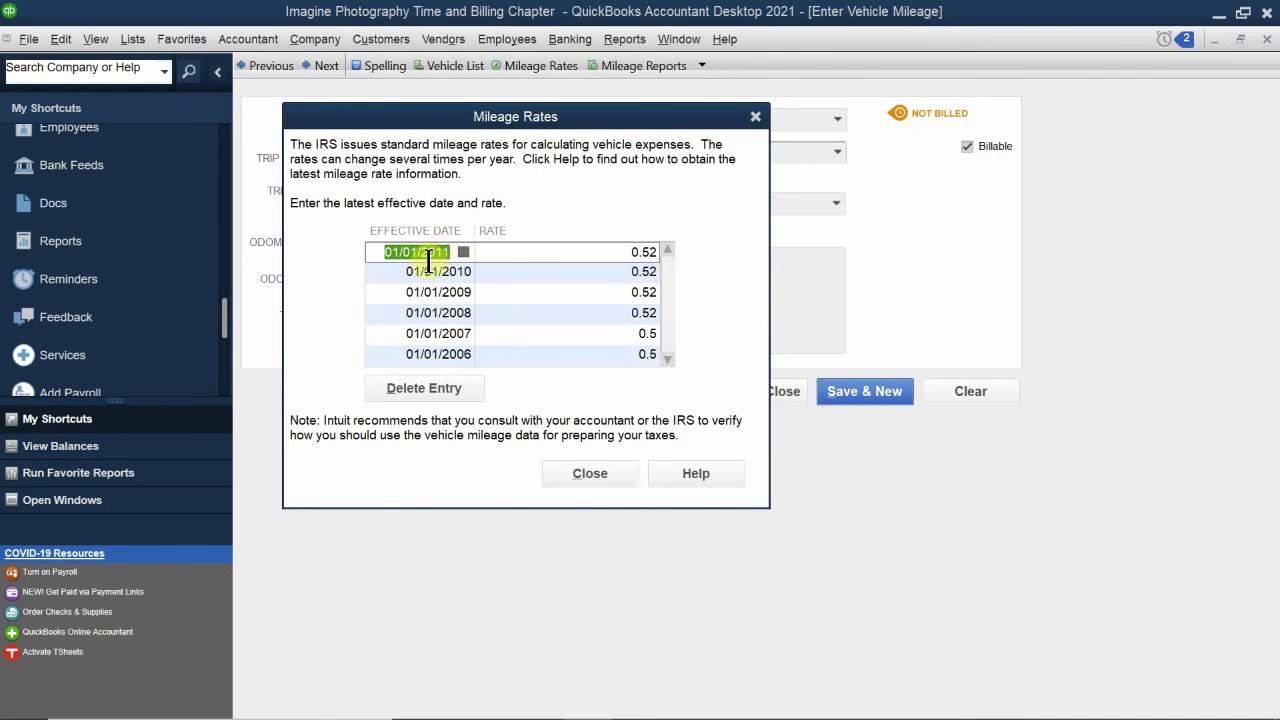
left_click(431, 252)
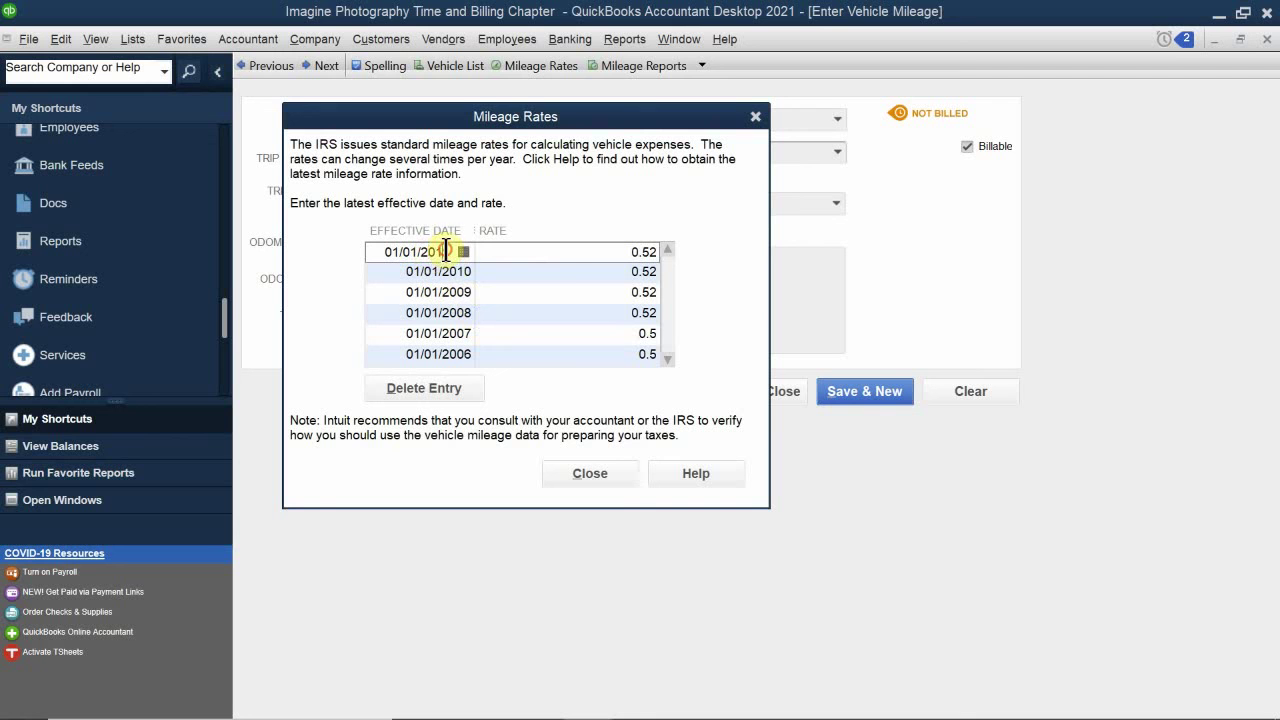
key("BackSpace")
key("BackSpace")
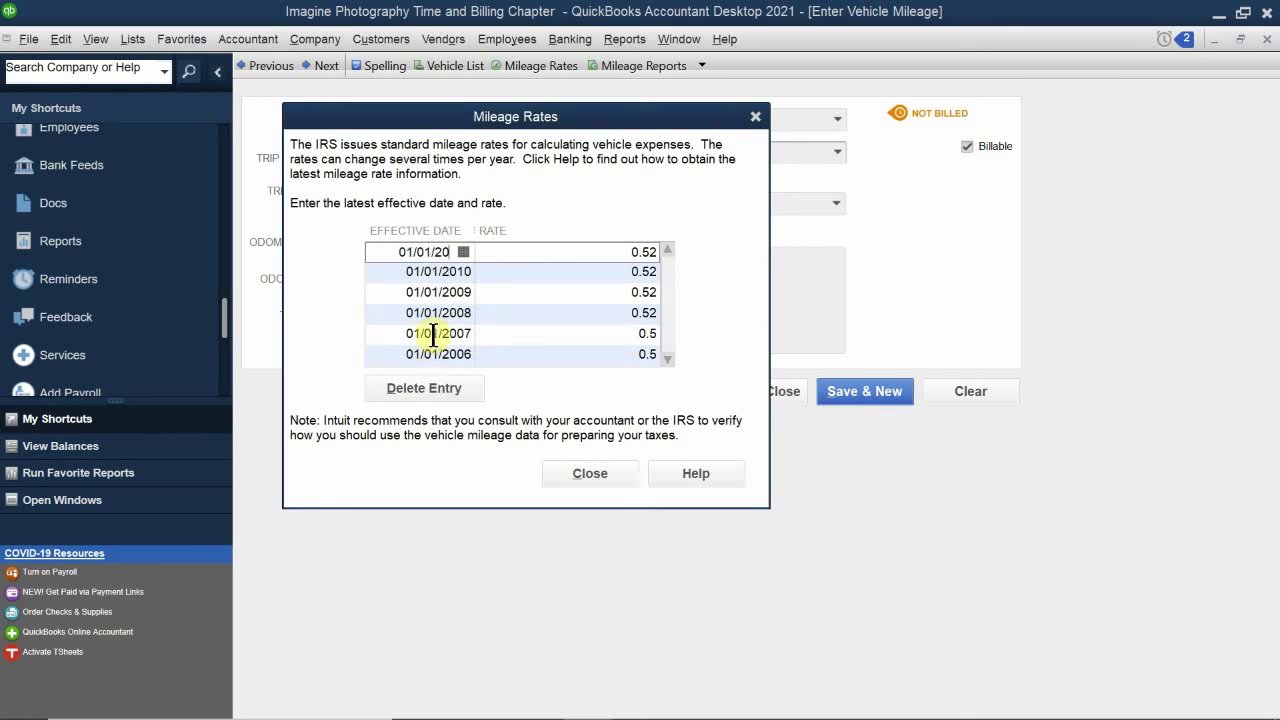
type("25")
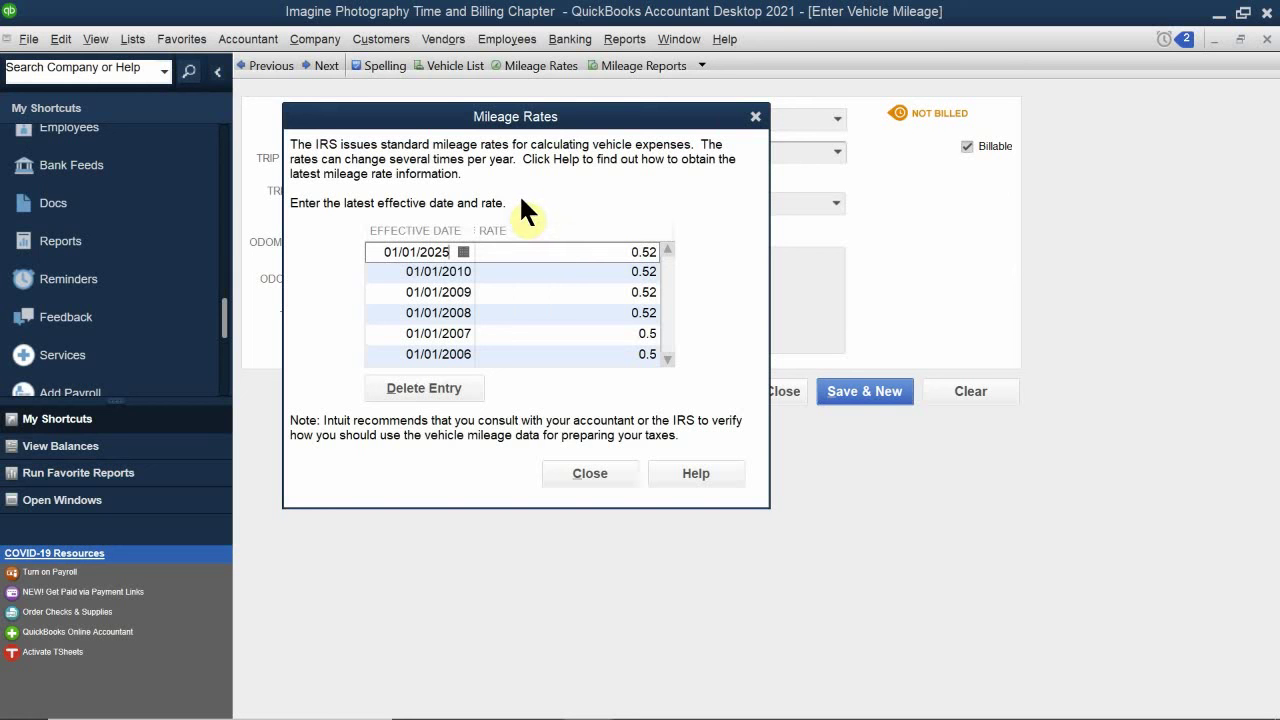
left_click(462, 250)
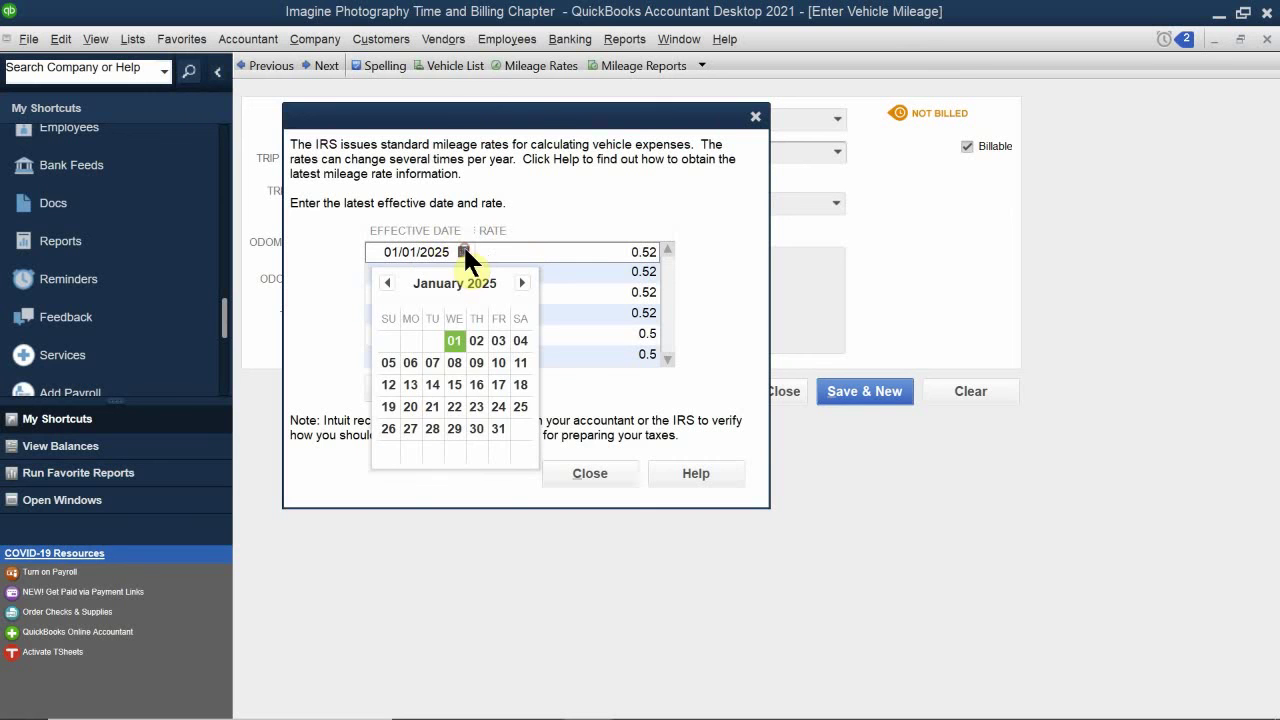
left_click(452, 339)
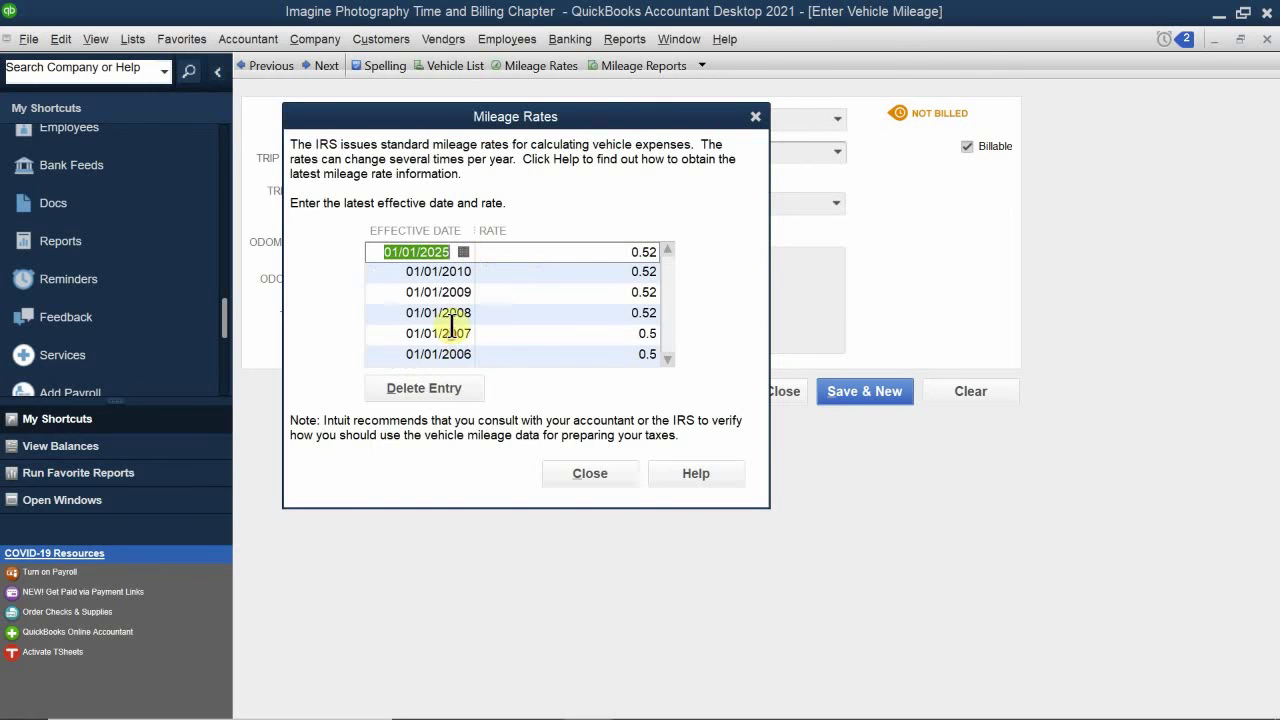
Step: Set the 01/01/2025 mileage rate to 0.575 and close the mileage rates
left_click(577, 252)
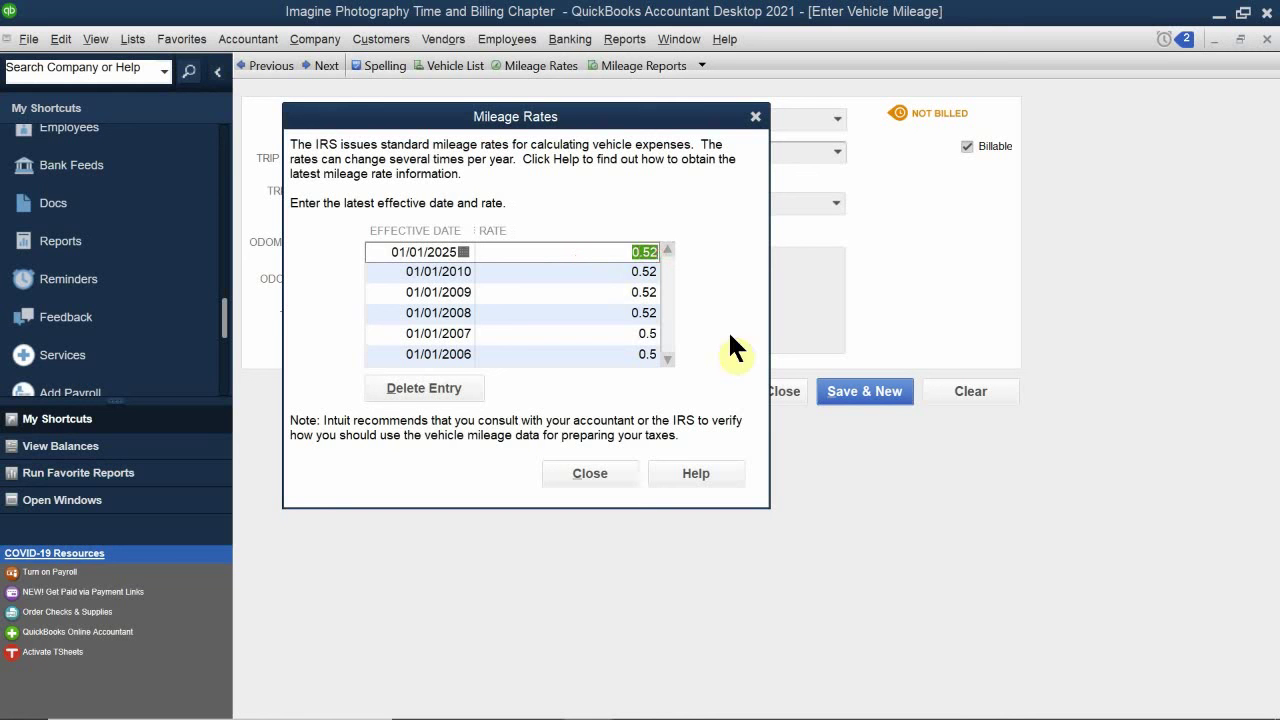
type("0.575")
left_click(595, 477)
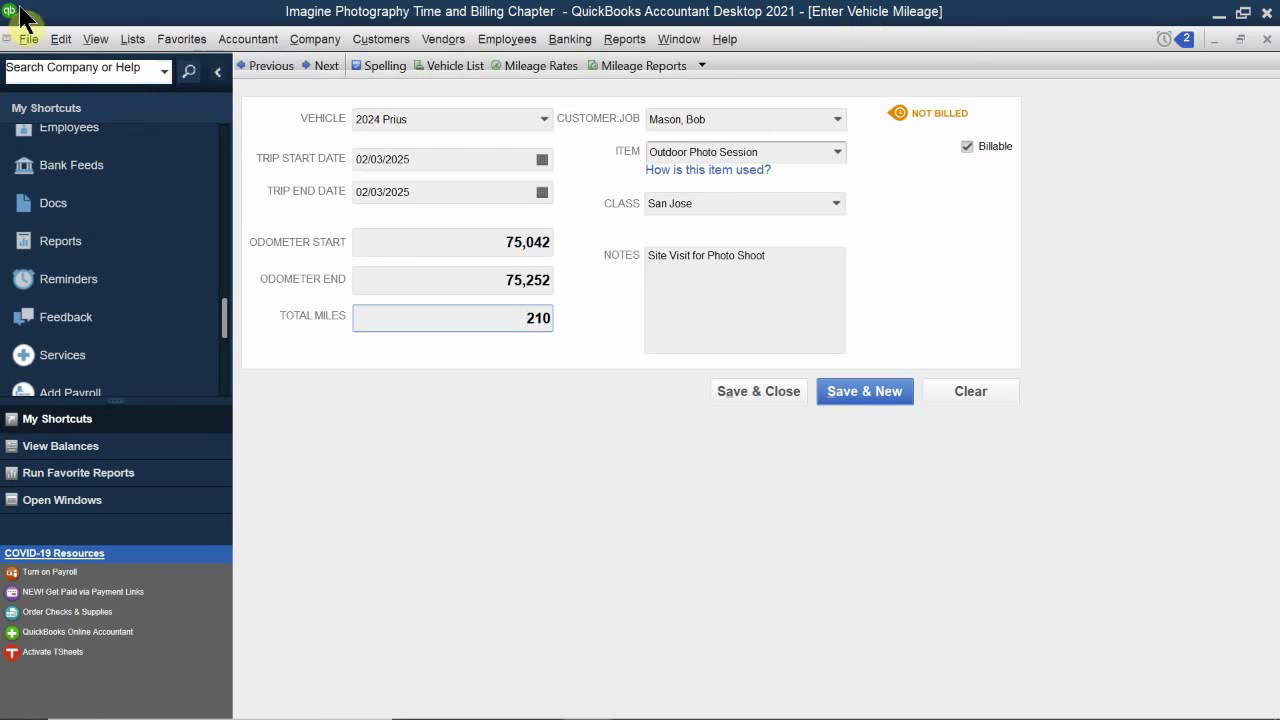
Step: Recheck the mileage rates list, and save and close the 2024 Prius trip
left_click(533, 70)
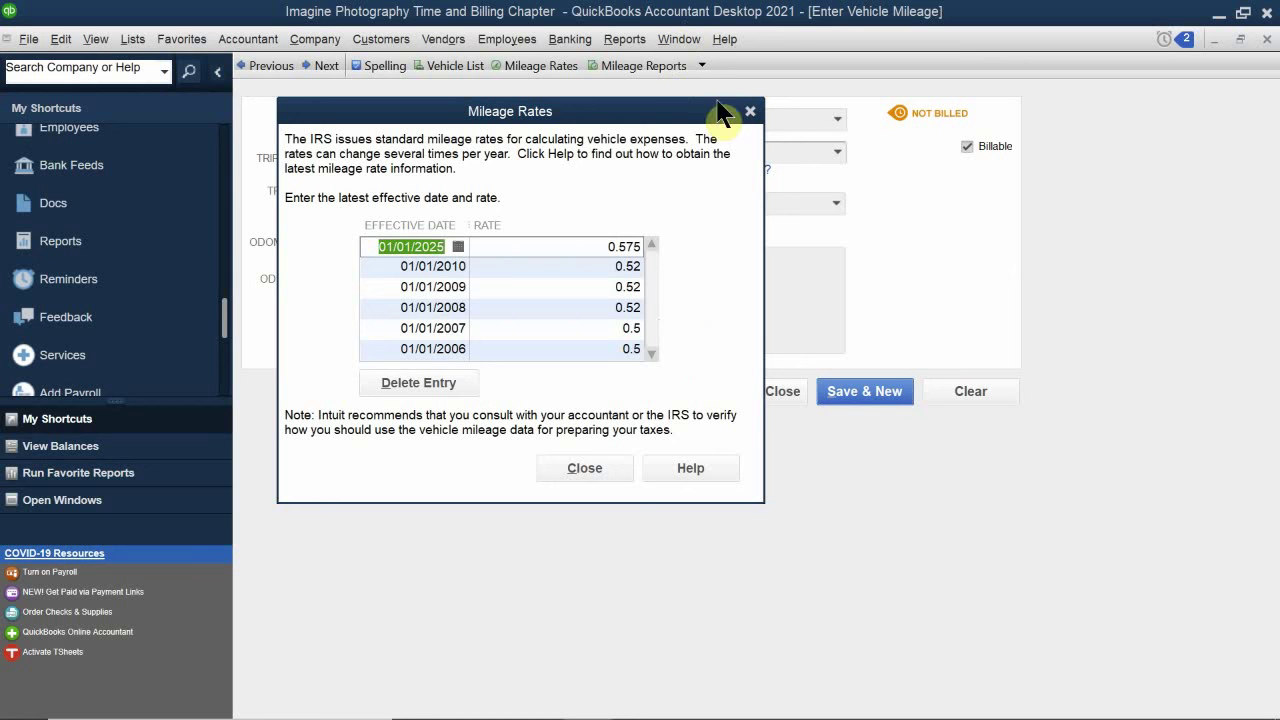
left_click(576, 465)
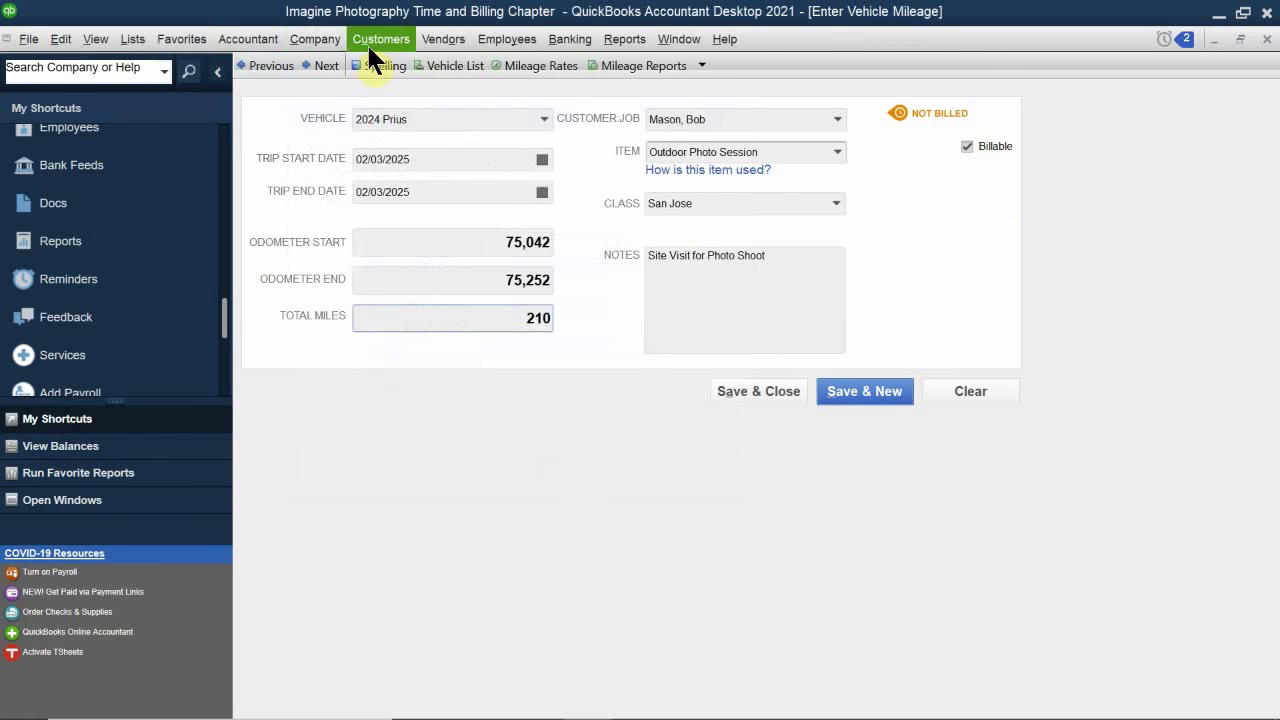
left_click(763, 388)
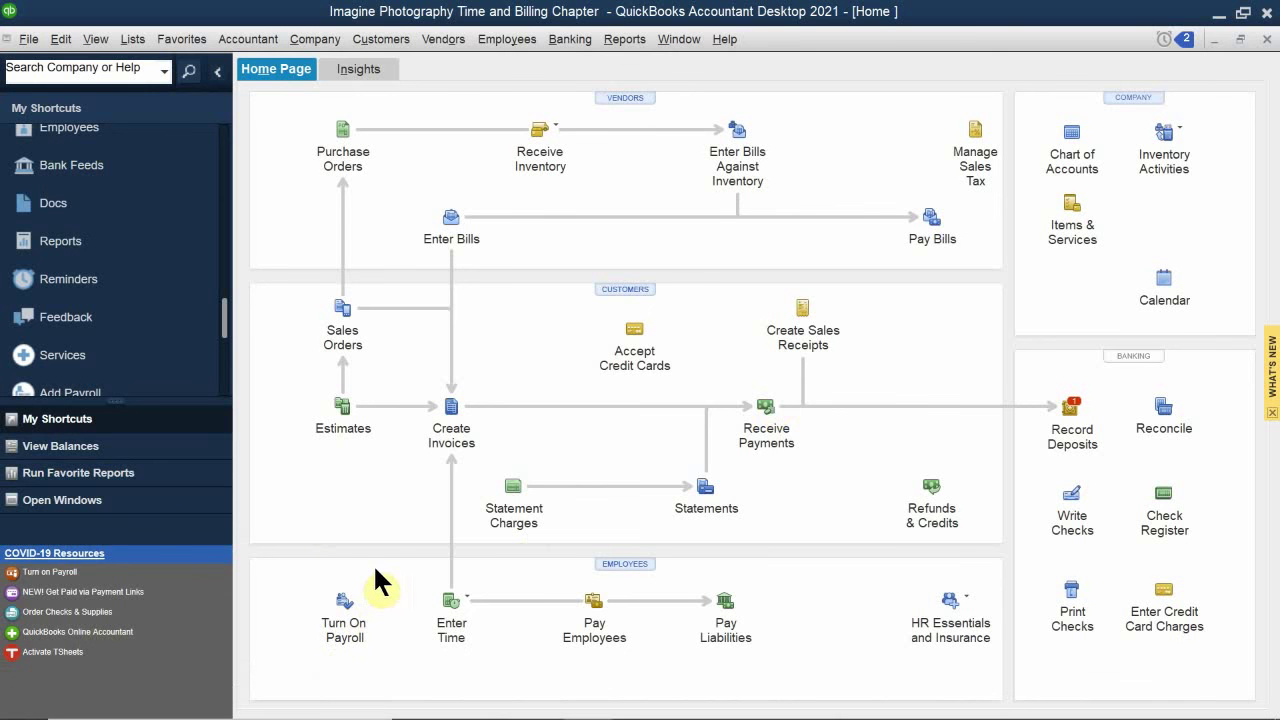
Step: Start a new customer invoice
left_click(450, 410)
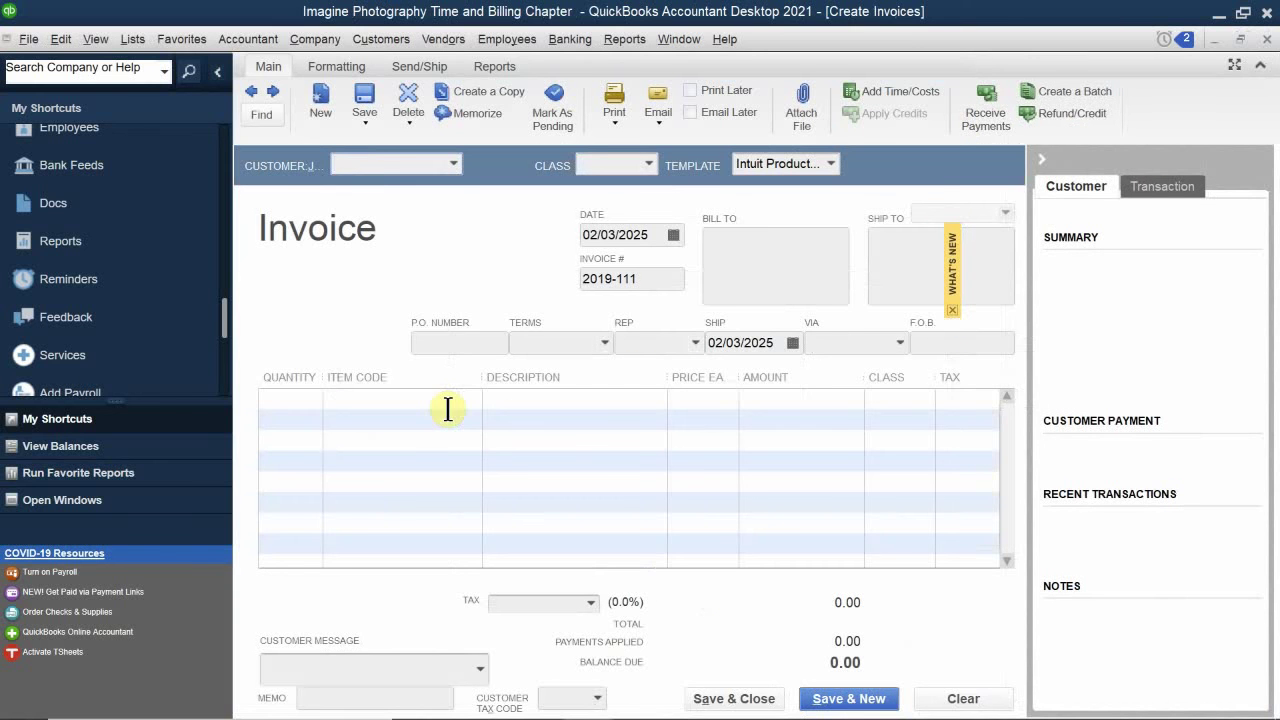
left_click(383, 162)
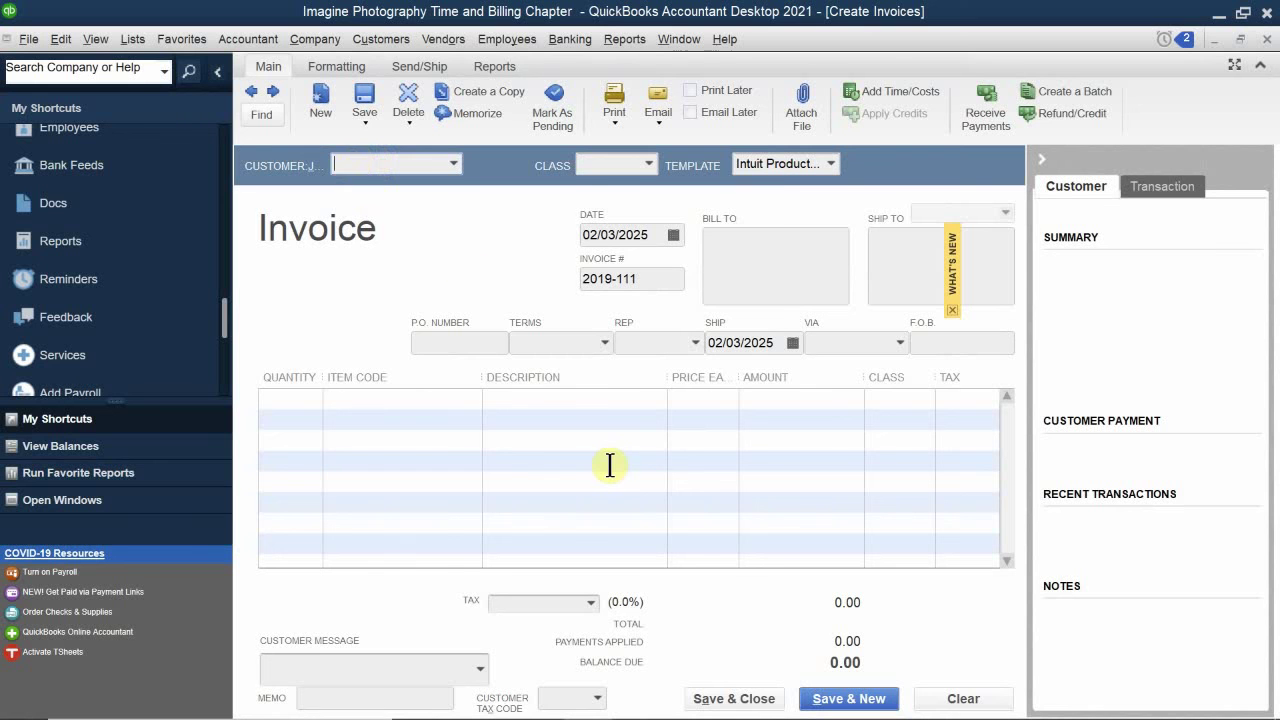
type("bob")
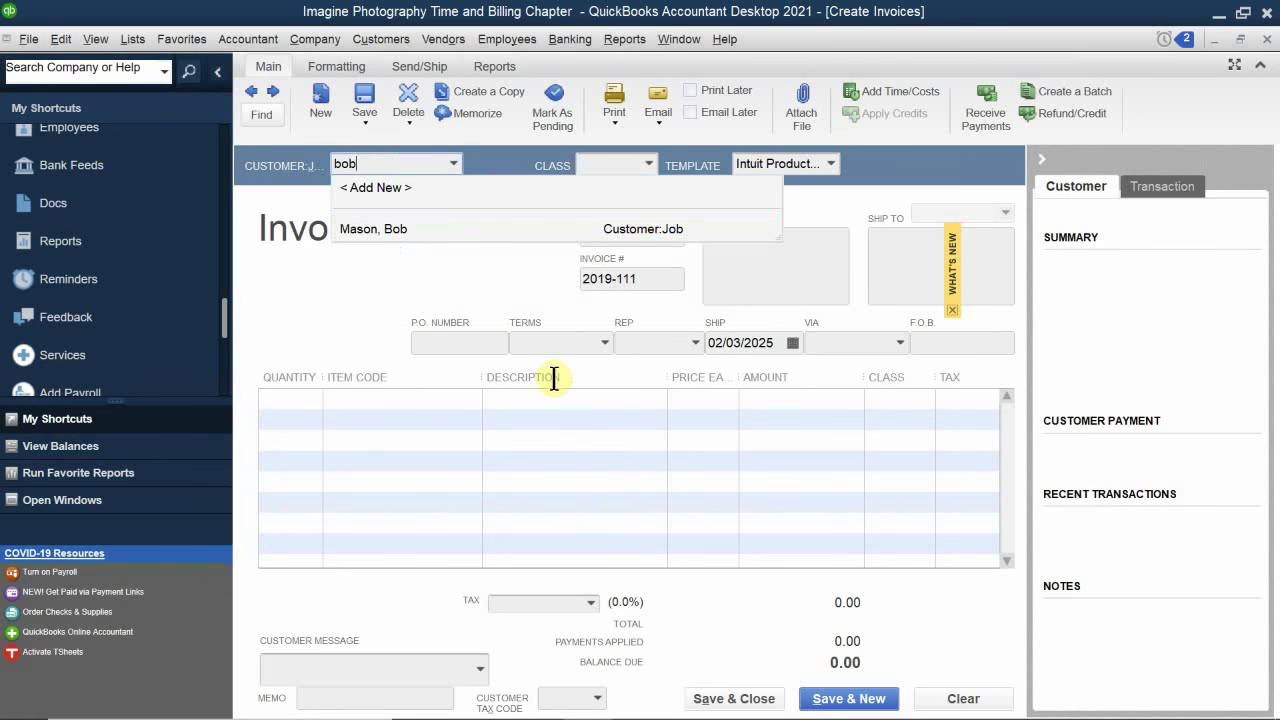
left_click(395, 215)
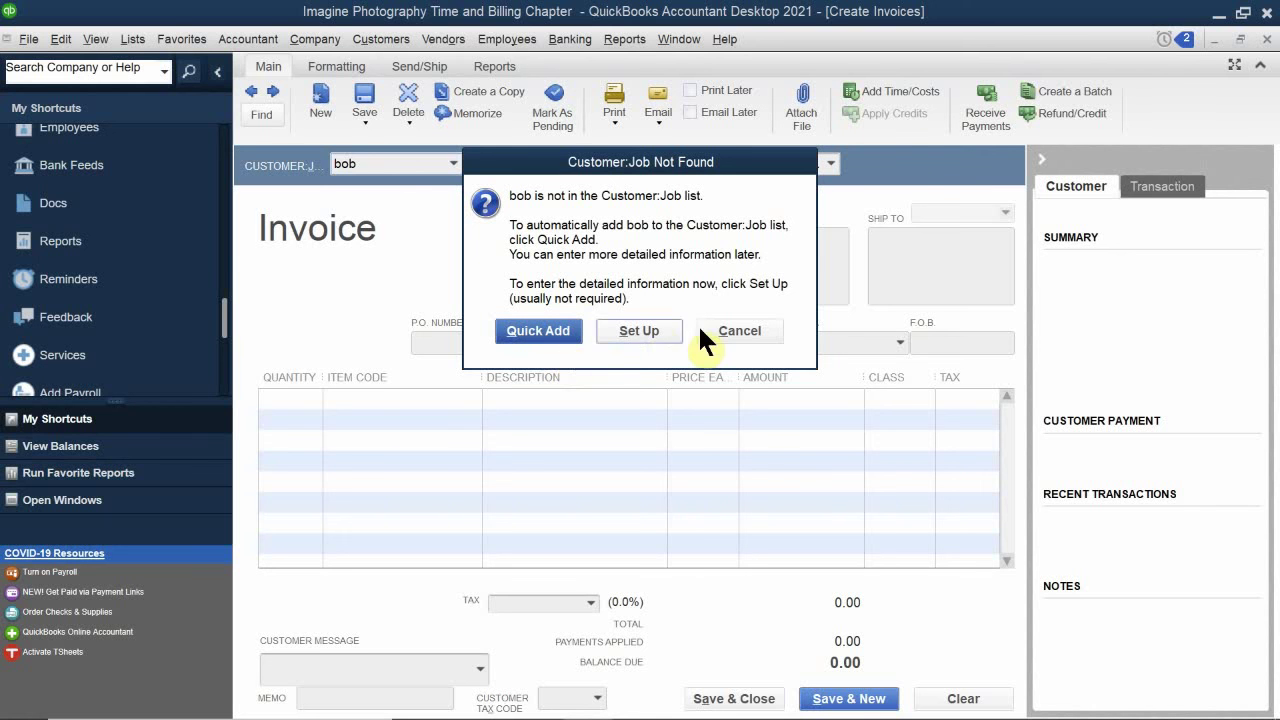
left_click(740, 330)
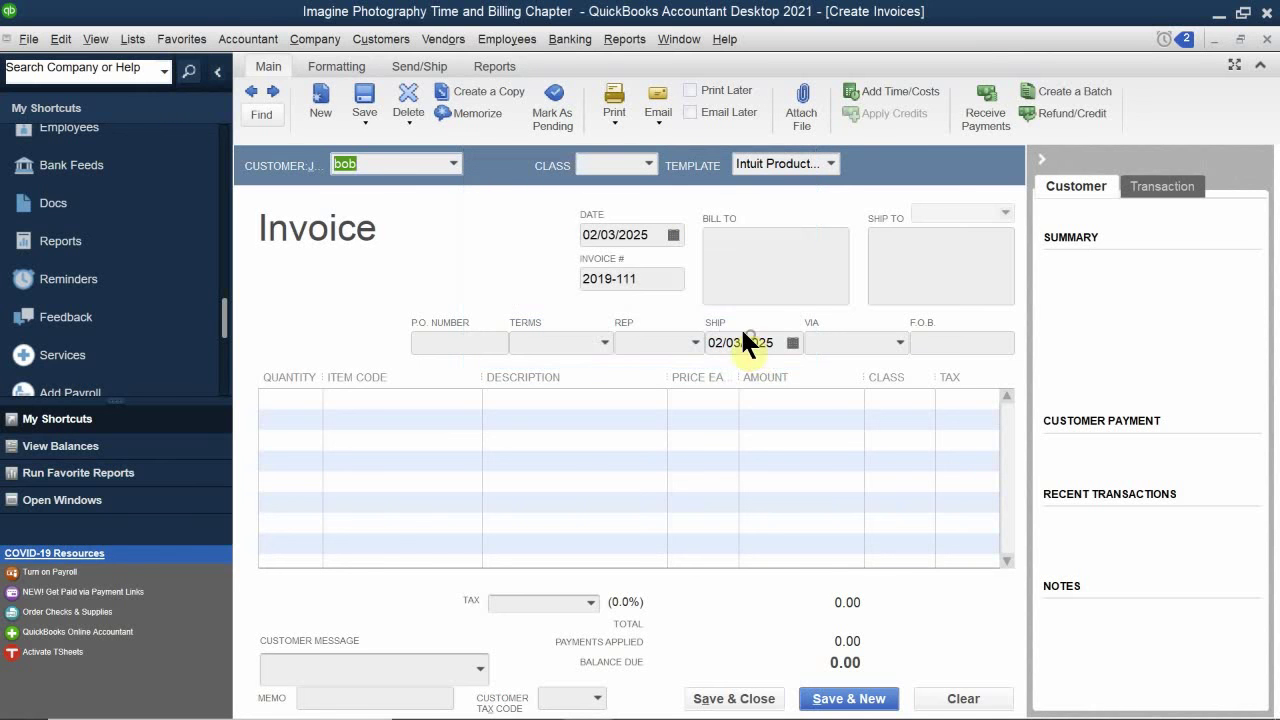
key("BackSpace")
Step: Assign the invoice to the photo shoot trip's customer and choose to add the outstanding billable time and costs
type("Berry, Ron")
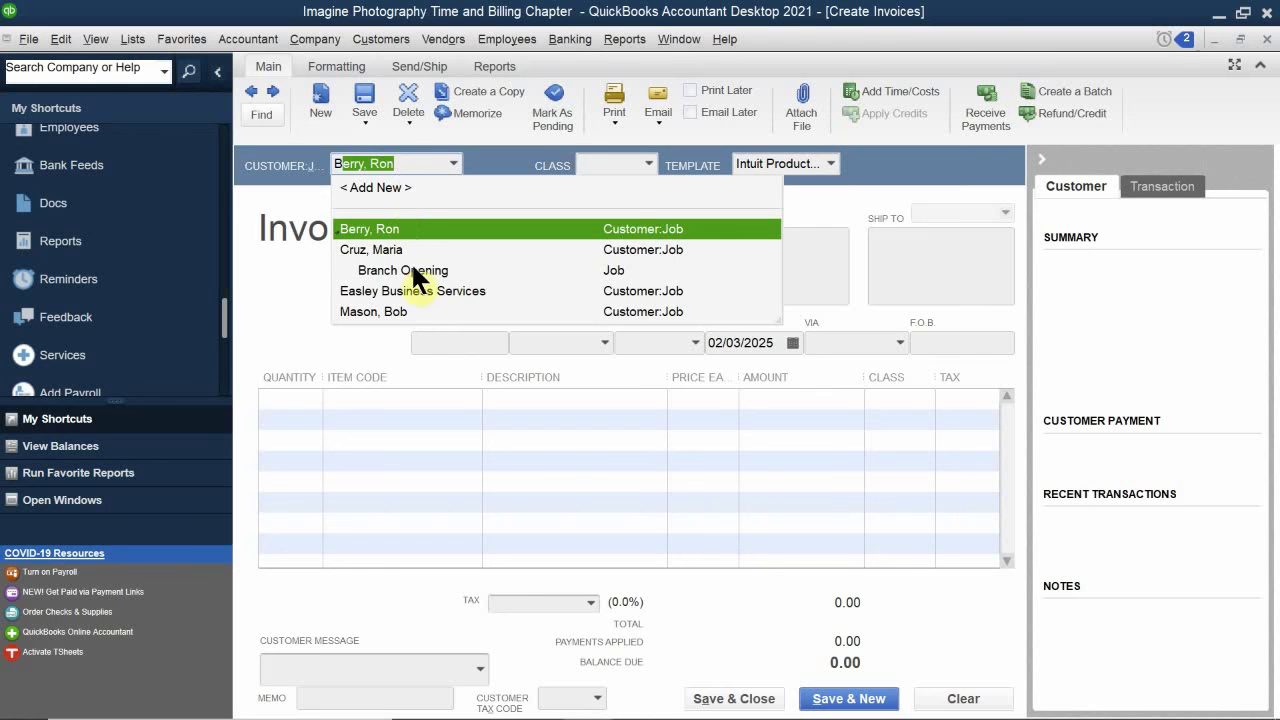
left_click(404, 311)
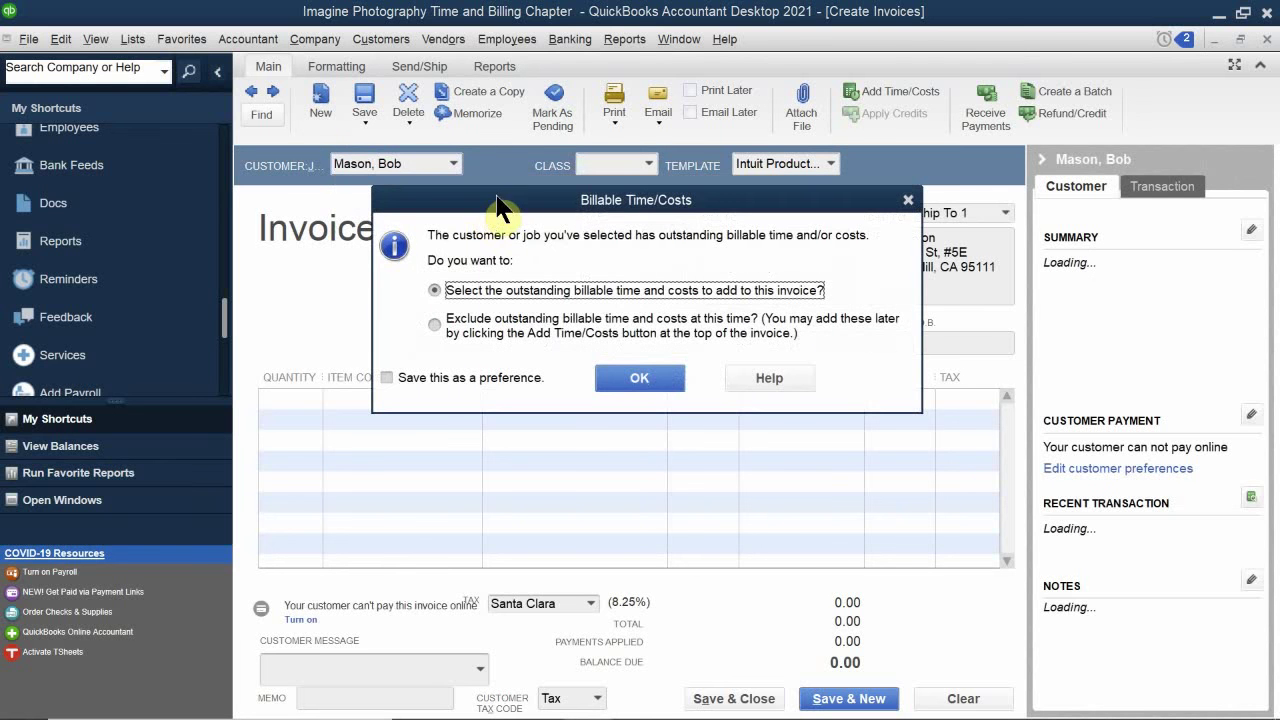
left_click(623, 379)
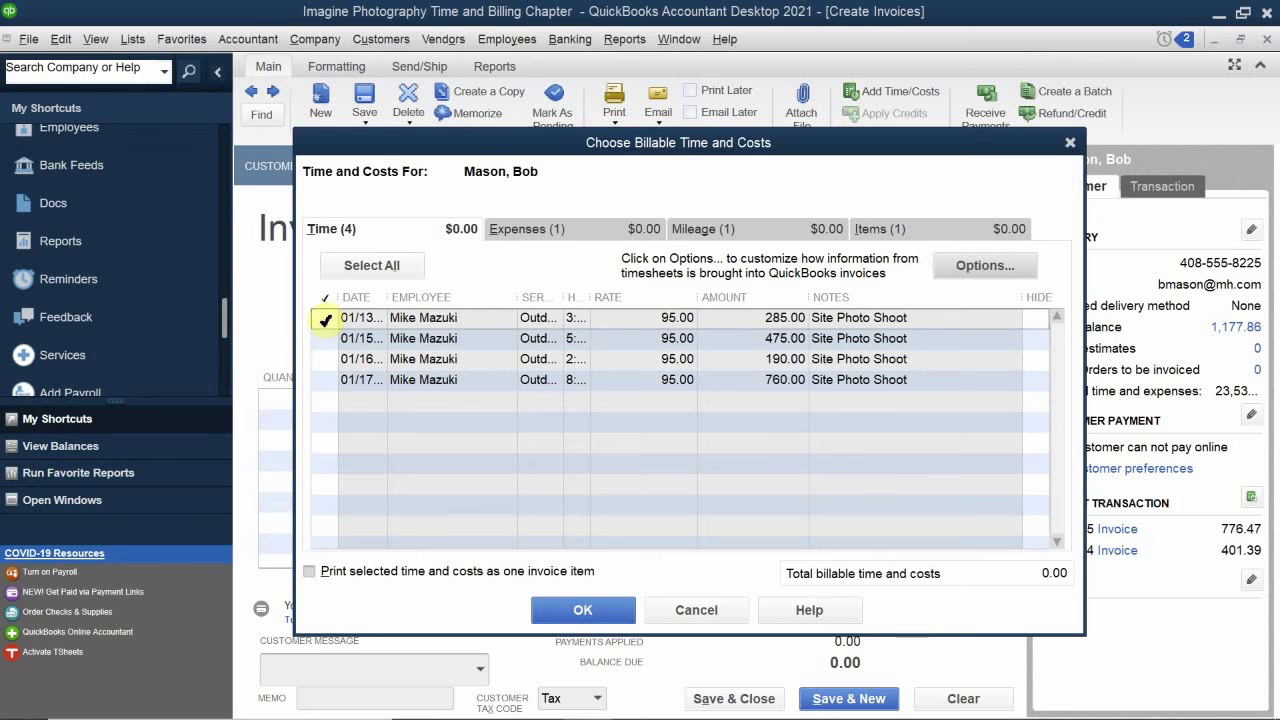
Step: Select all four Site Photo Shoot time entries for billing on the invoice
left_click(322, 318)
left_click(324, 339)
left_click(324, 359)
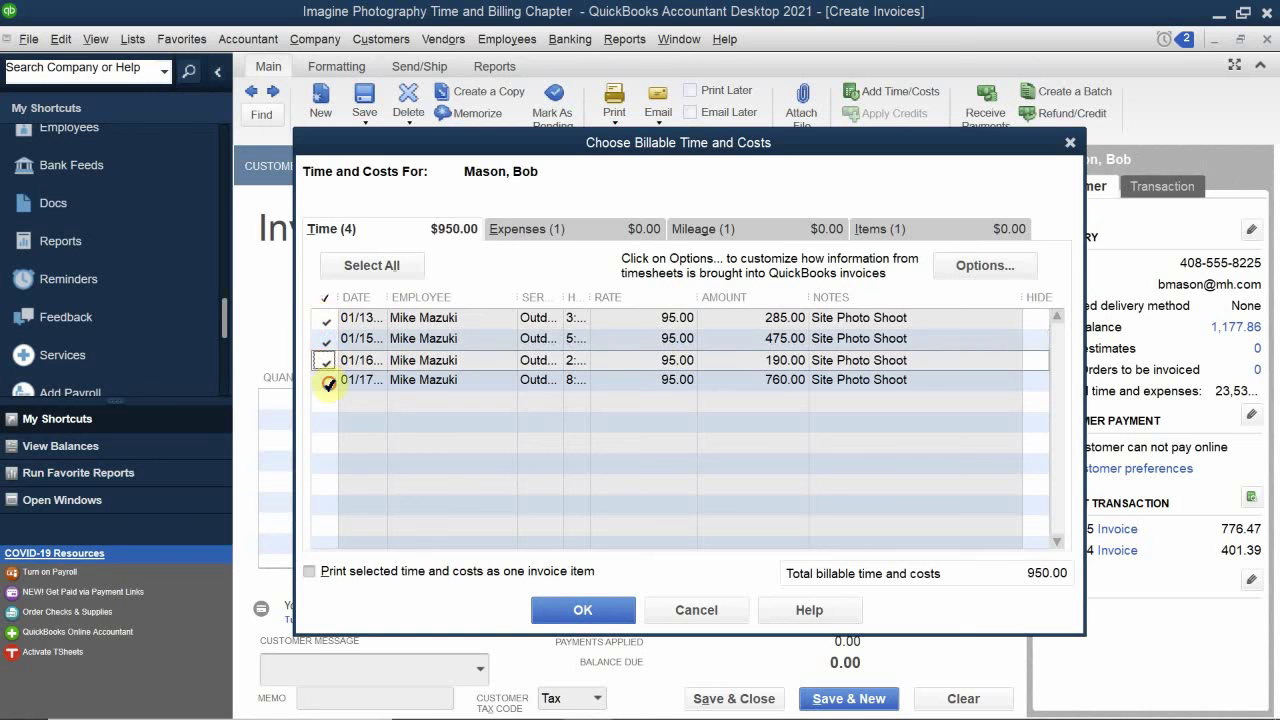
left_click(324, 380)
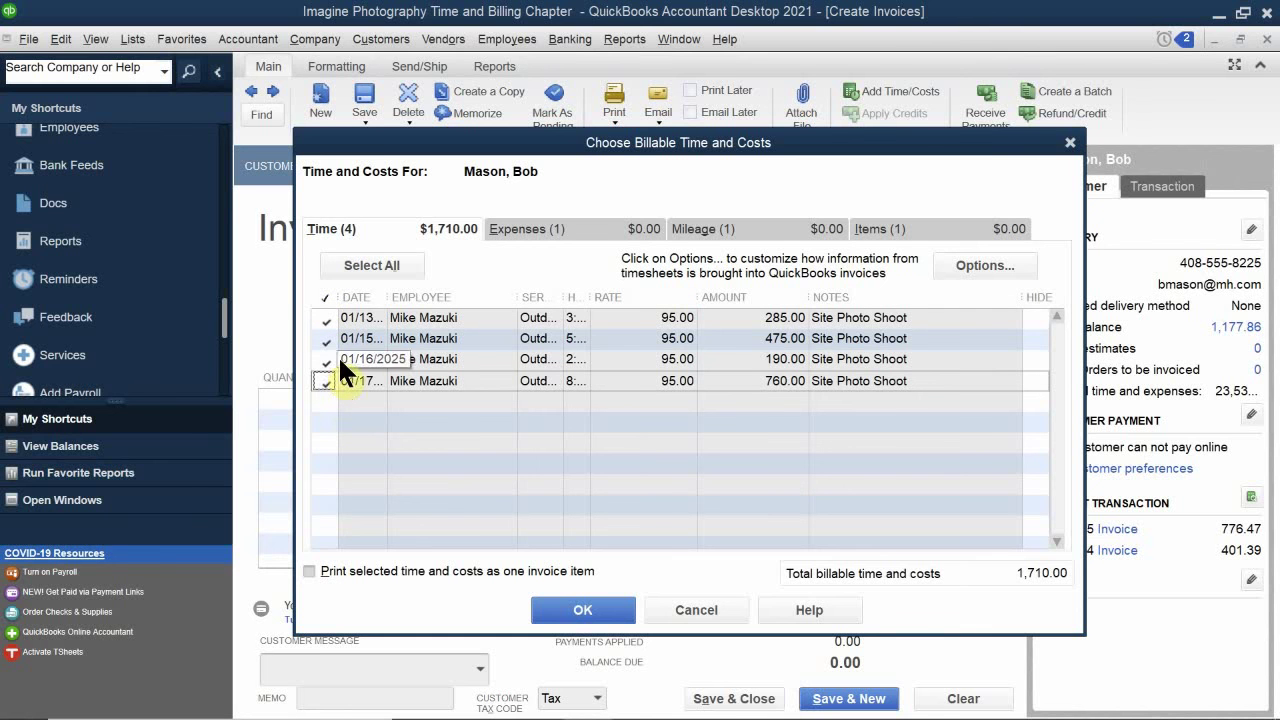
Step: Select the Ace Supply Specialized Film expense and the Site Visit for Photo Shoot mileage for billing
left_click(510, 226)
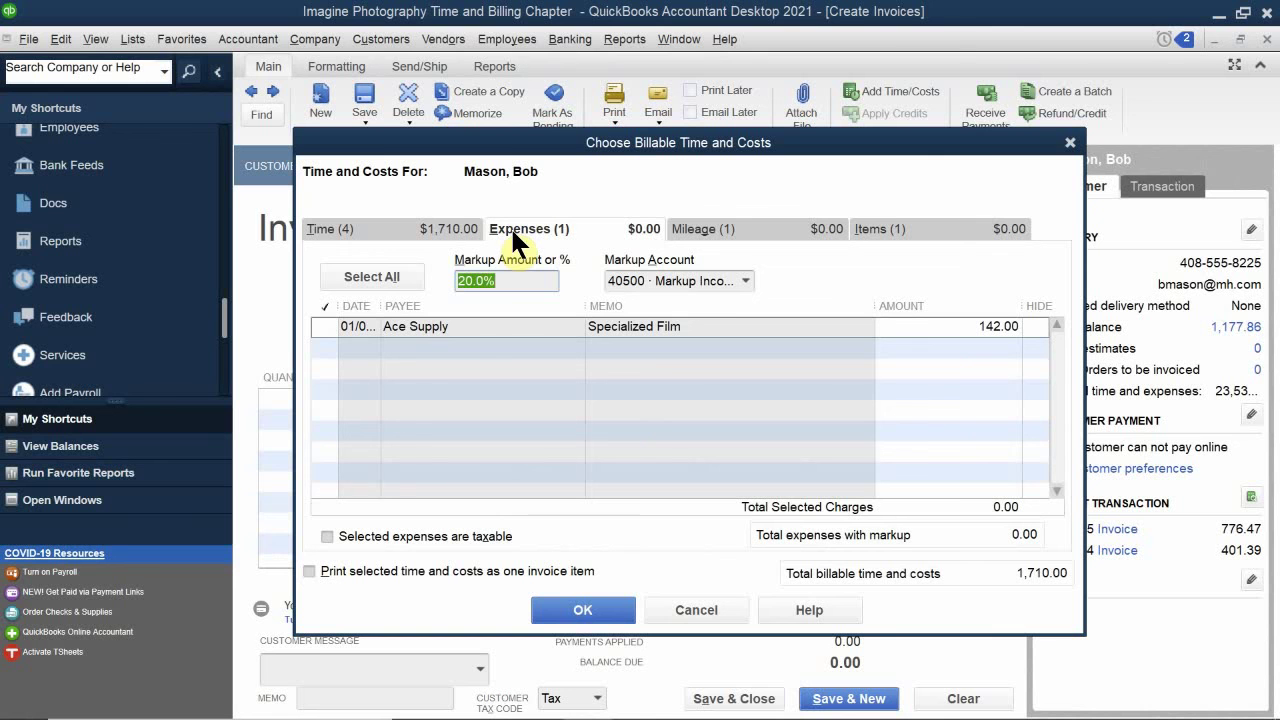
left_click(324, 333)
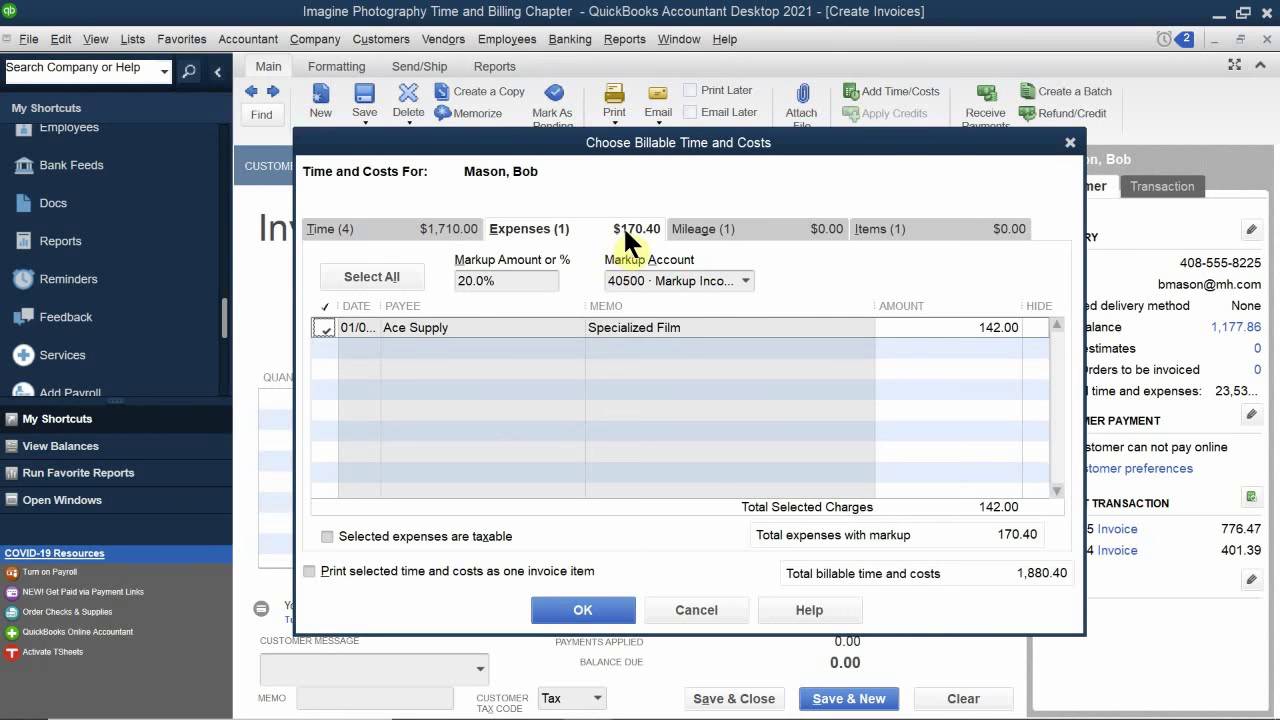
left_click(690, 229)
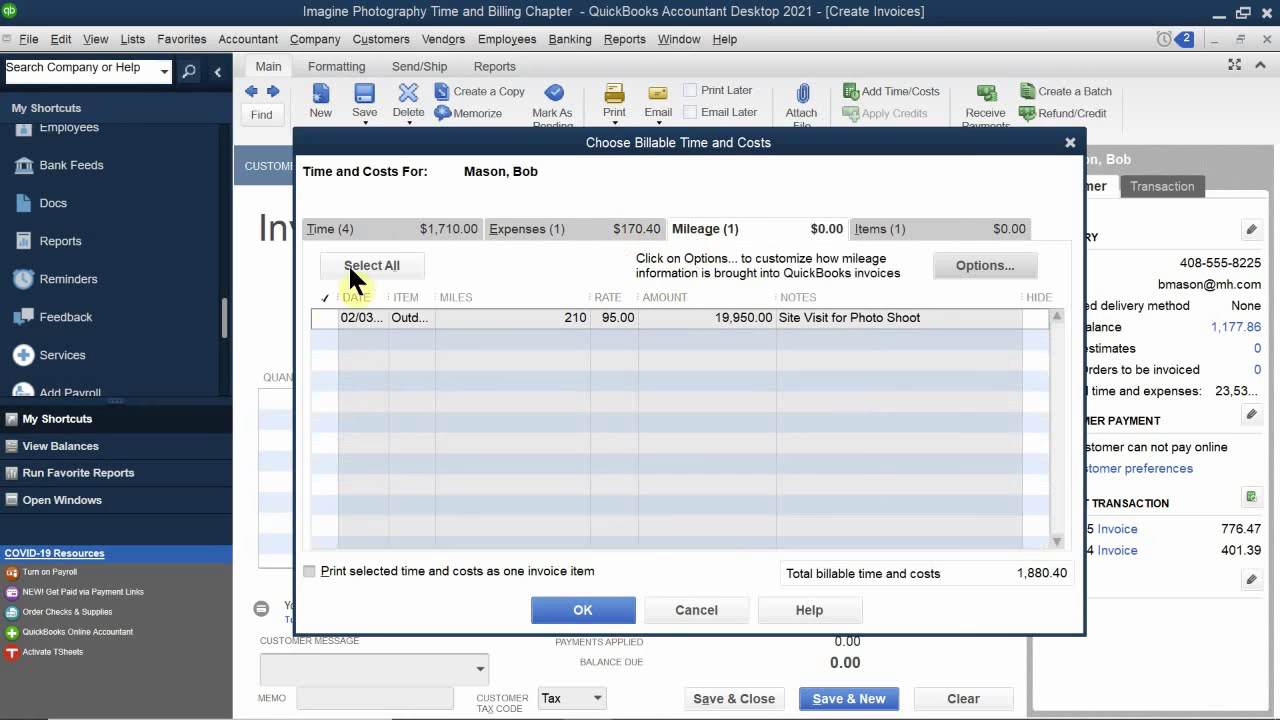
left_click(324, 317)
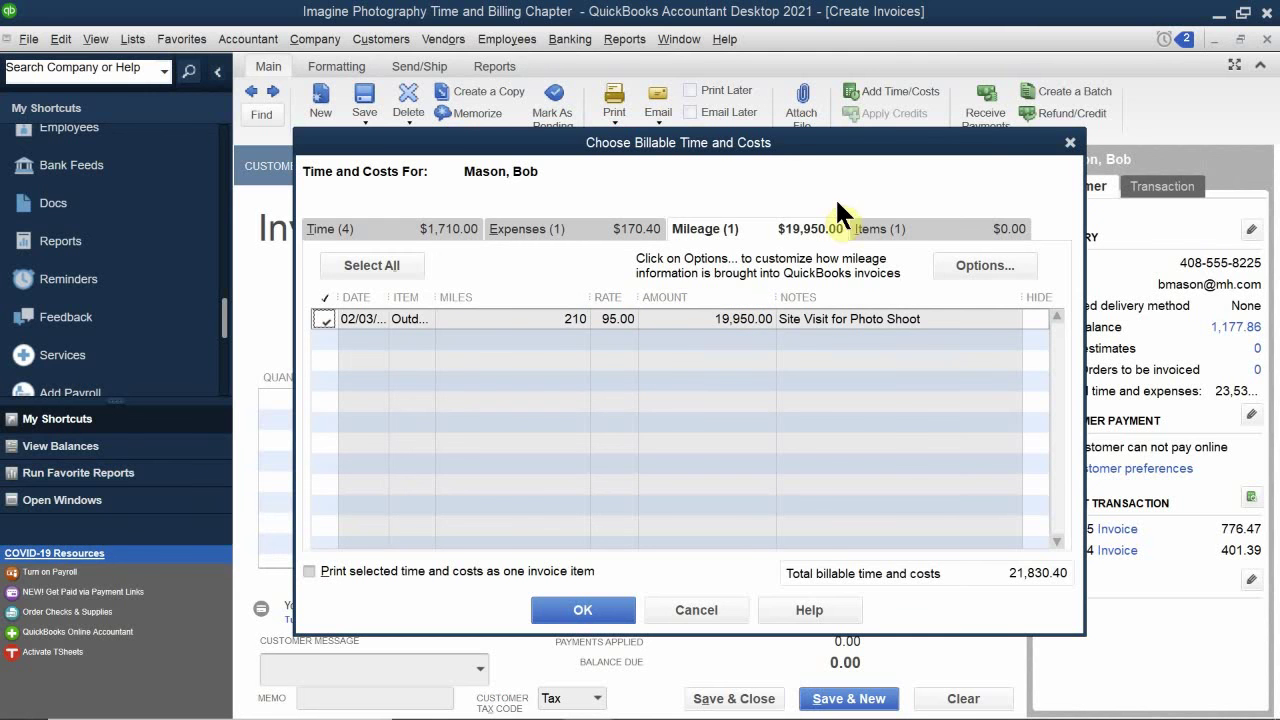
Step: Select the Photographer item for billing, transfer the chosen time and costs to the invoice, and review its lines
left_click(872, 228)
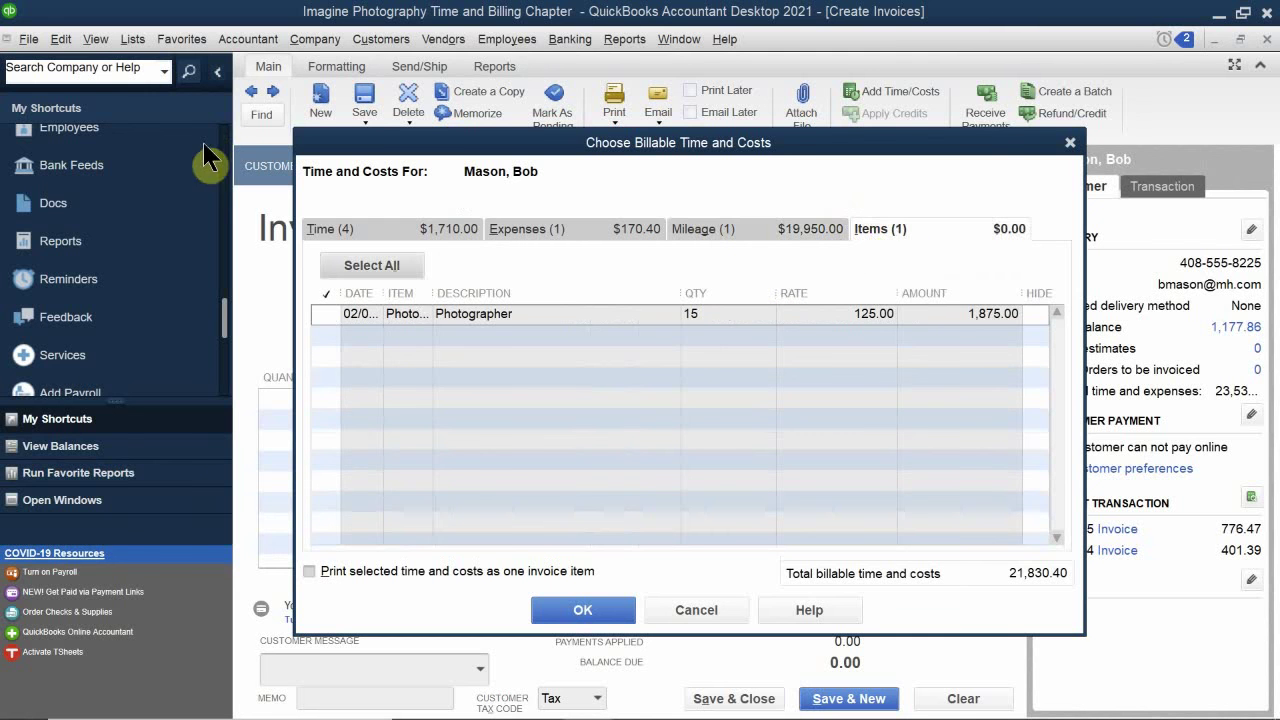
left_click_drag(436, 293, 484, 295)
left_click(325, 314)
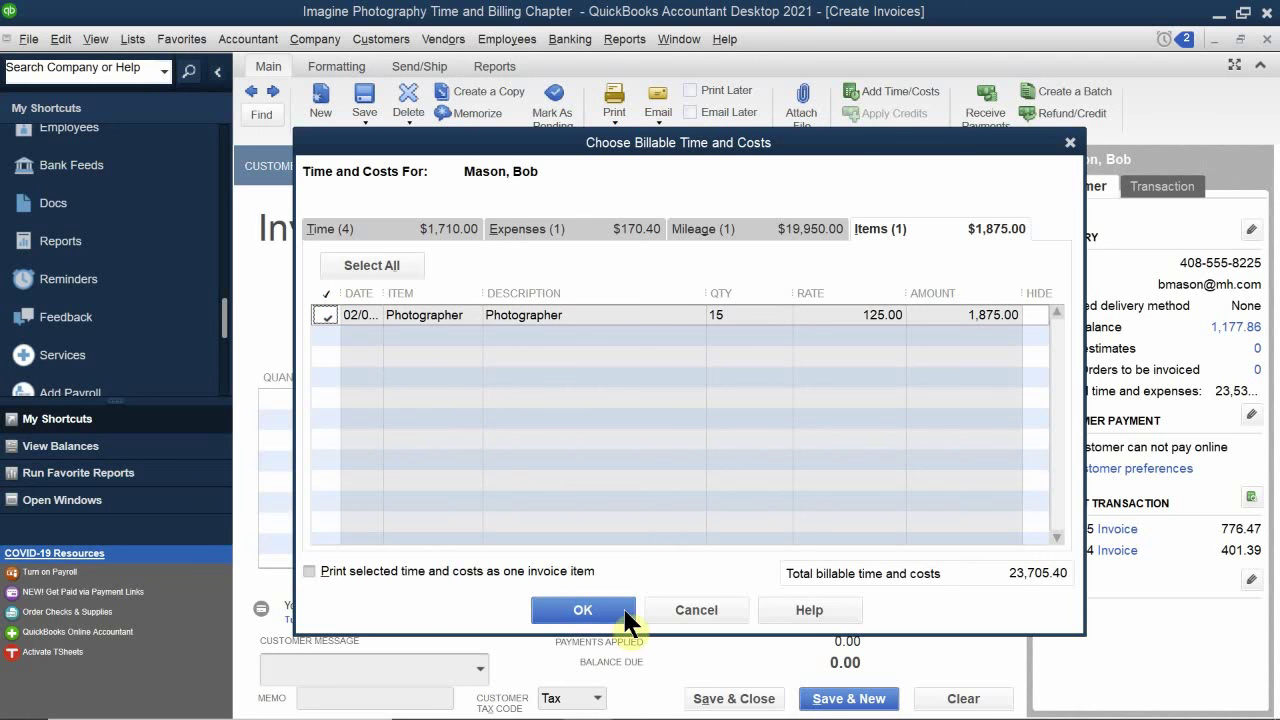
left_click(586, 612)
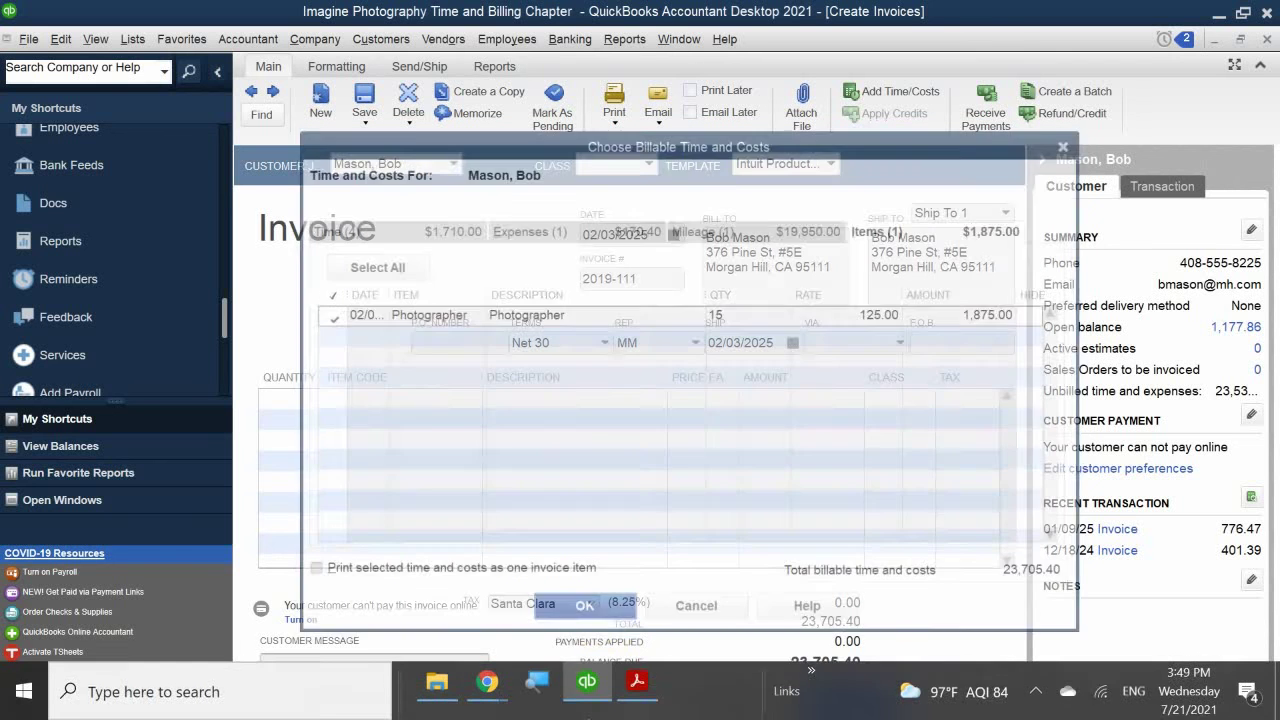
scroll(462, 458, "down", 2)
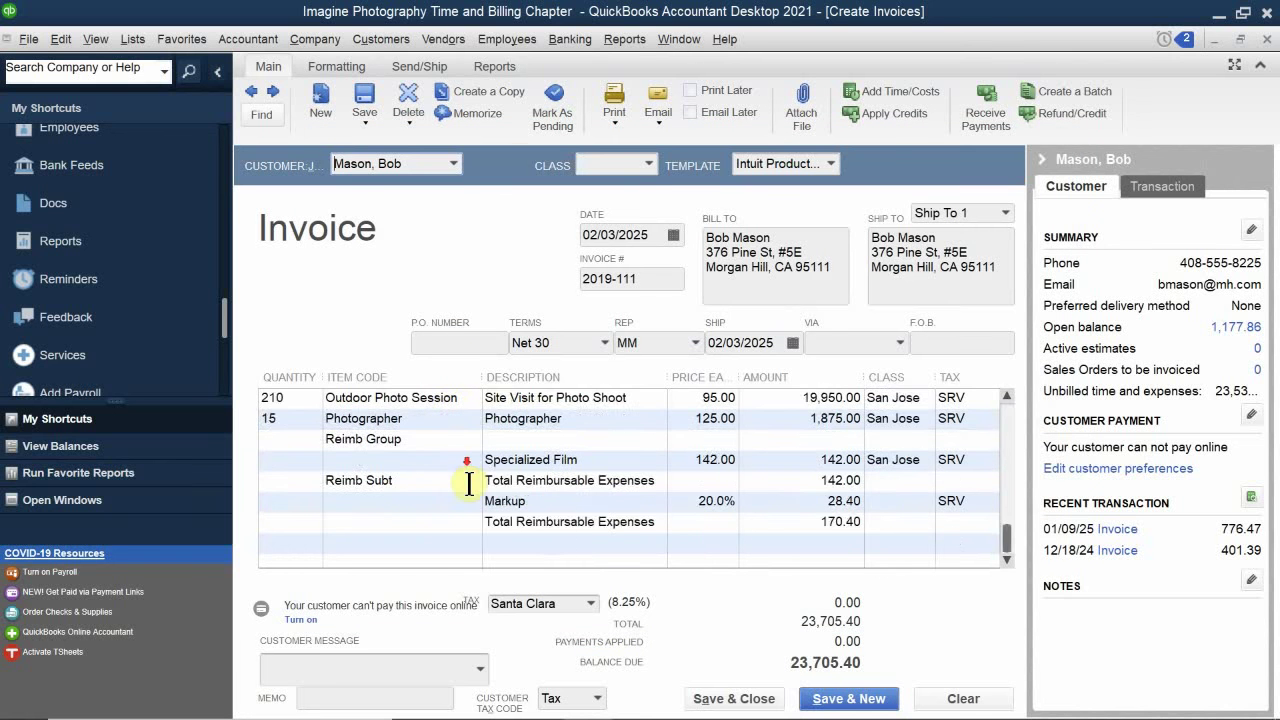
scroll(466, 468, "up", 2)
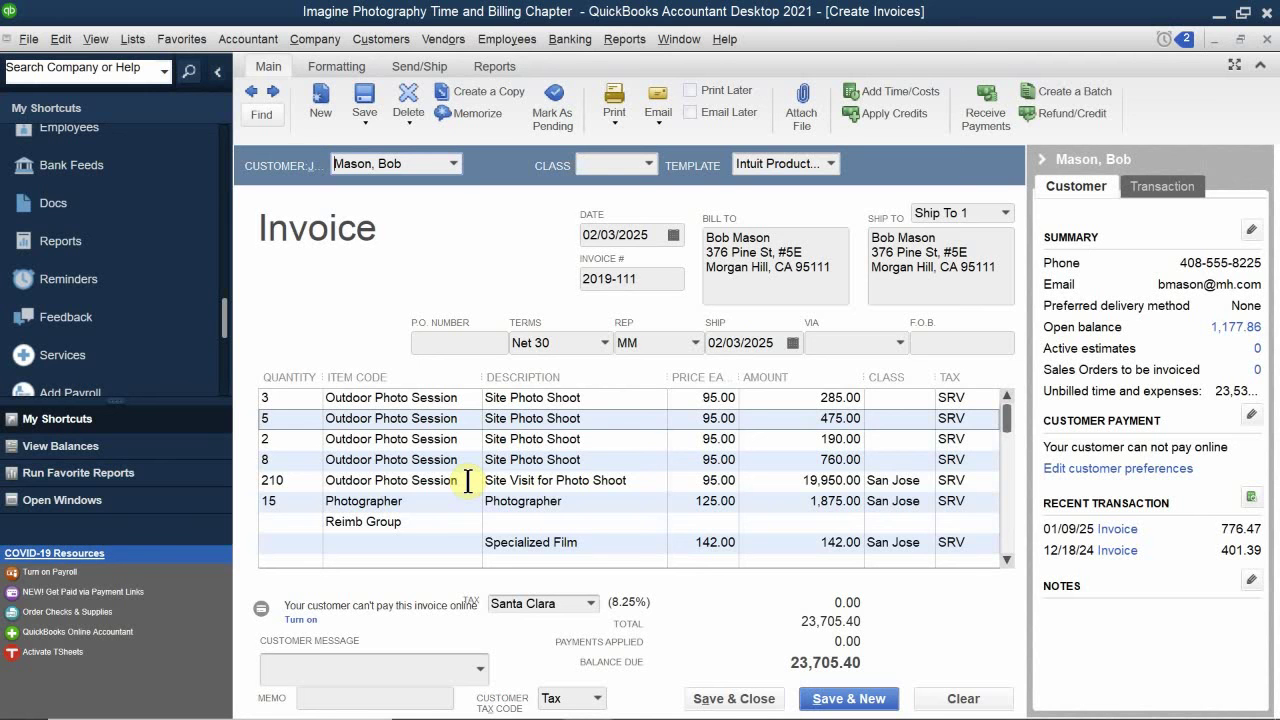
scroll(467, 481, "down", 2)
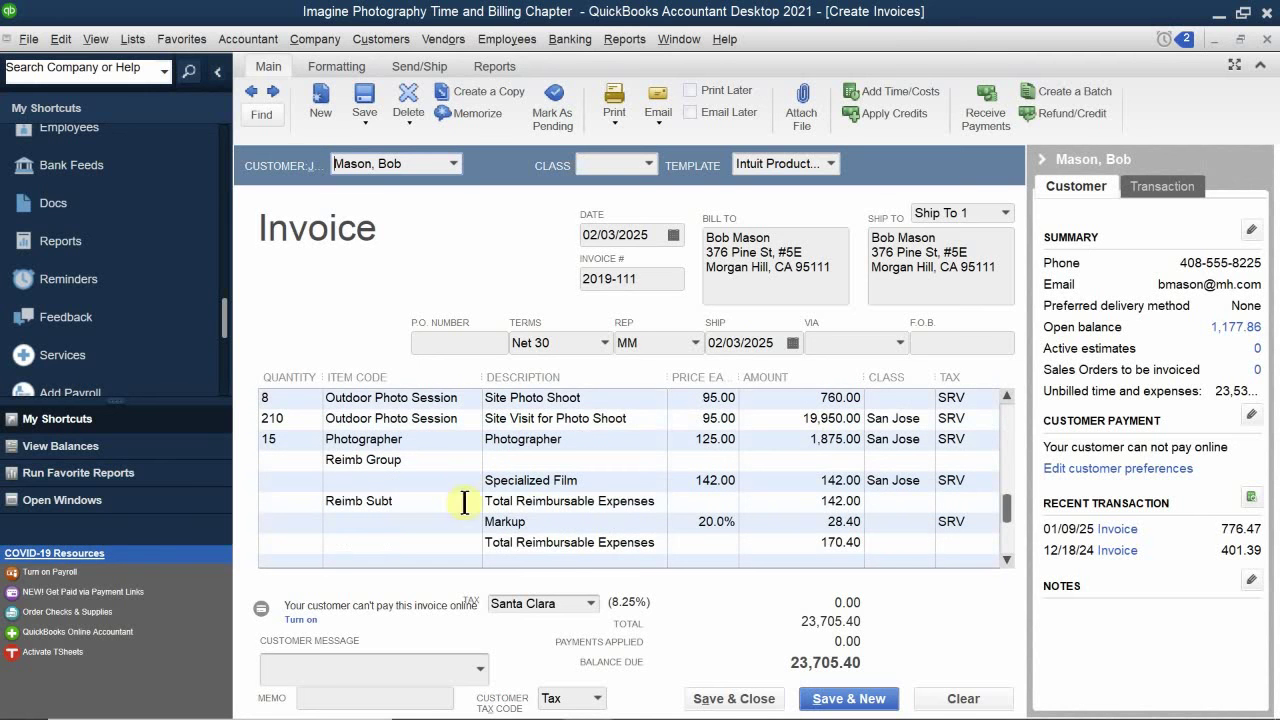
scroll(570, 511, "up", 3)
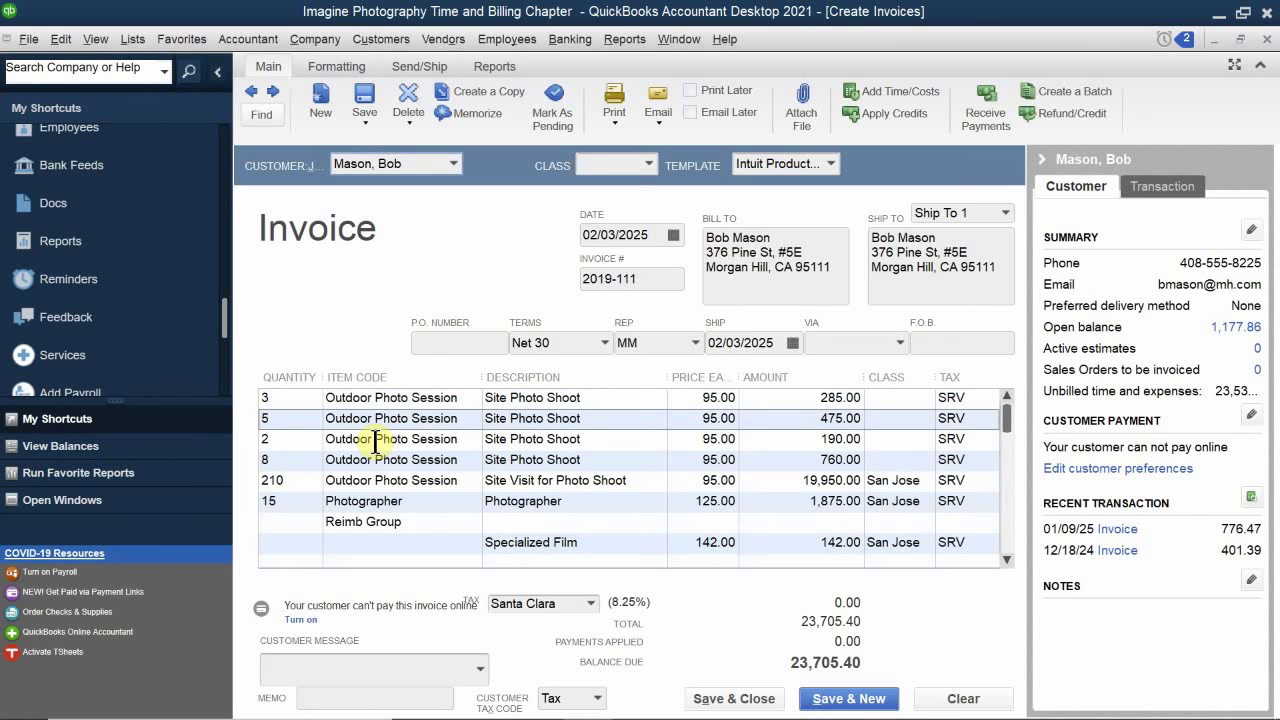
Step: Reword the description of the invoice's last line, below Markup, to Total Services
scroll(530, 472, "down", 2)
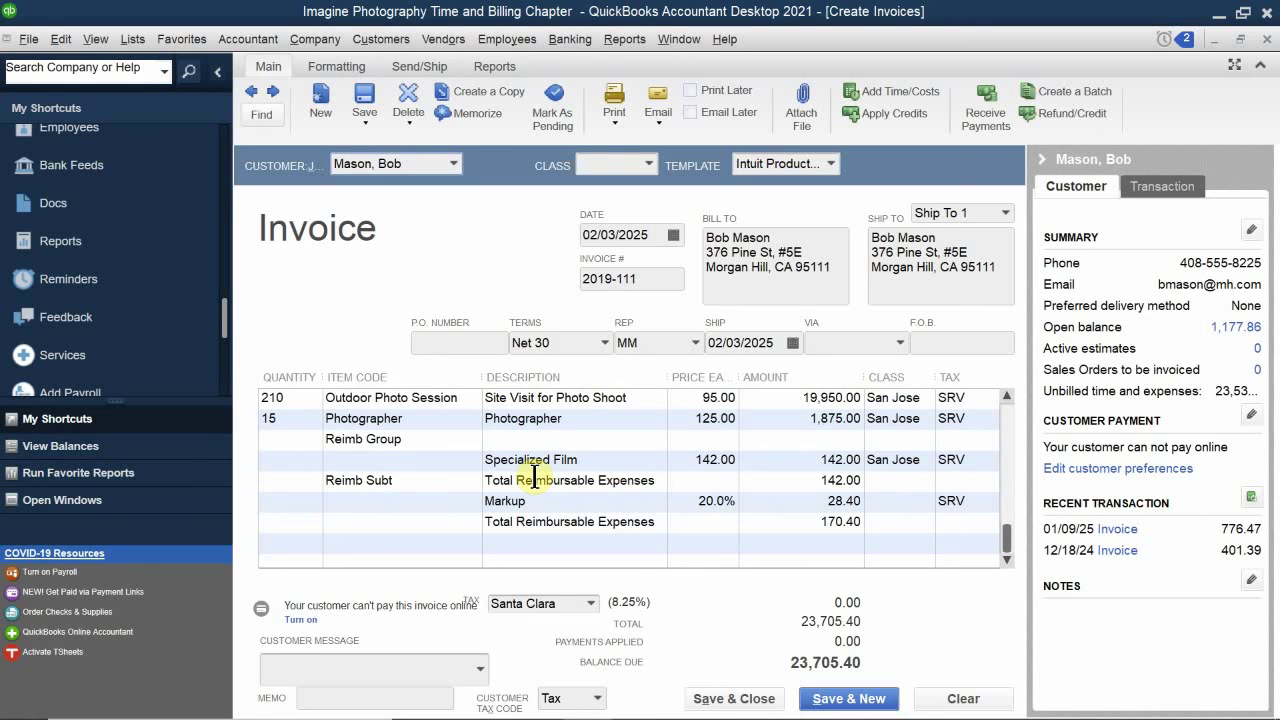
scroll(535, 475, "up", 2)
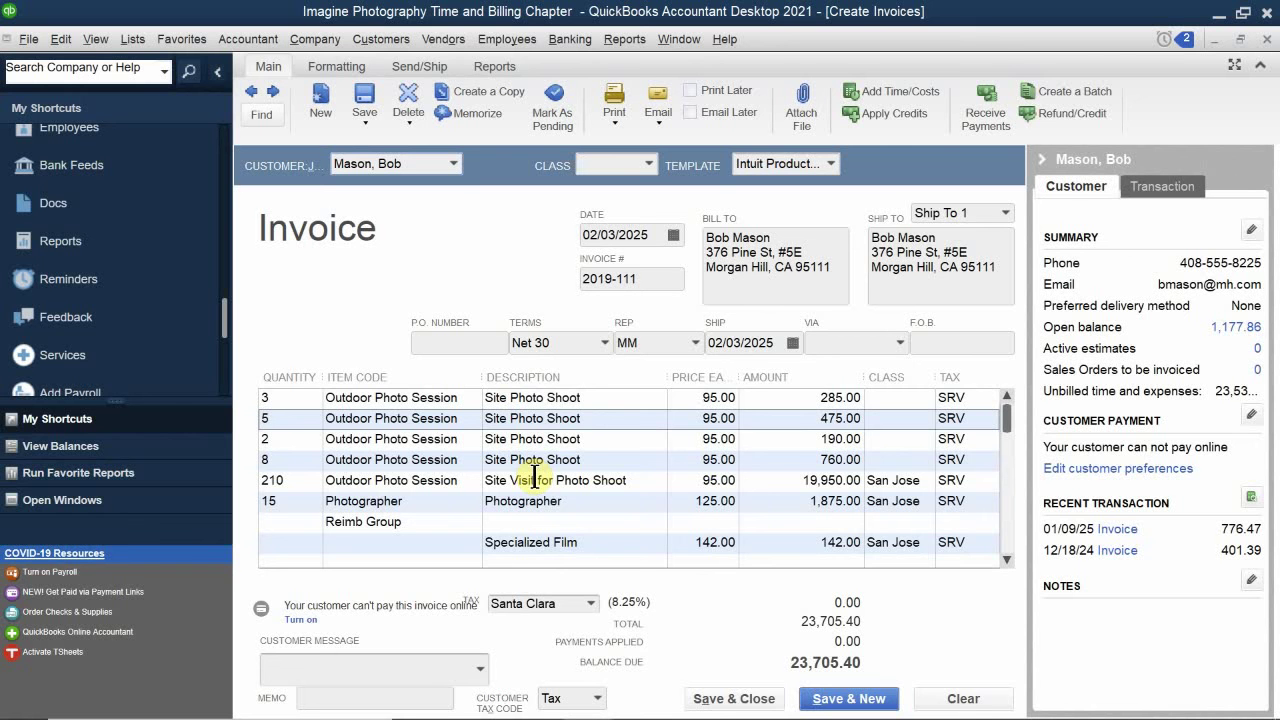
scroll(335, 465, "down", 1)
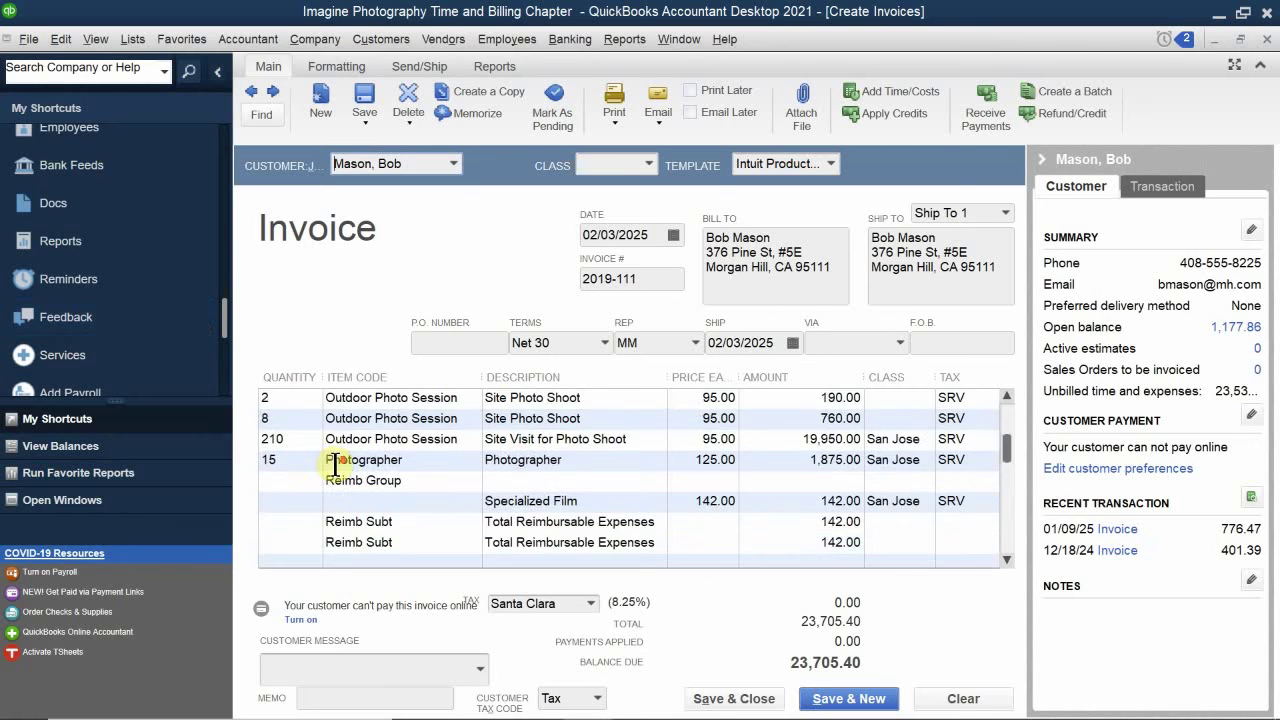
scroll(340, 480, "down", 2)
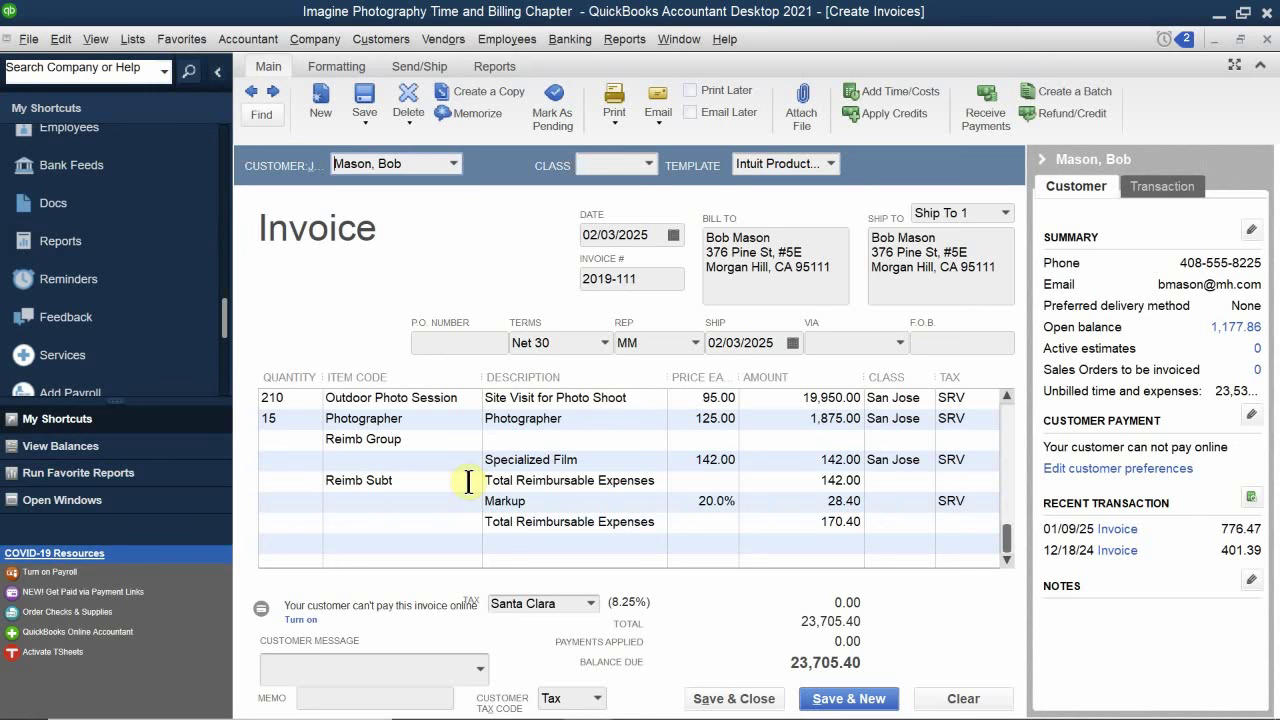
left_click(648, 528)
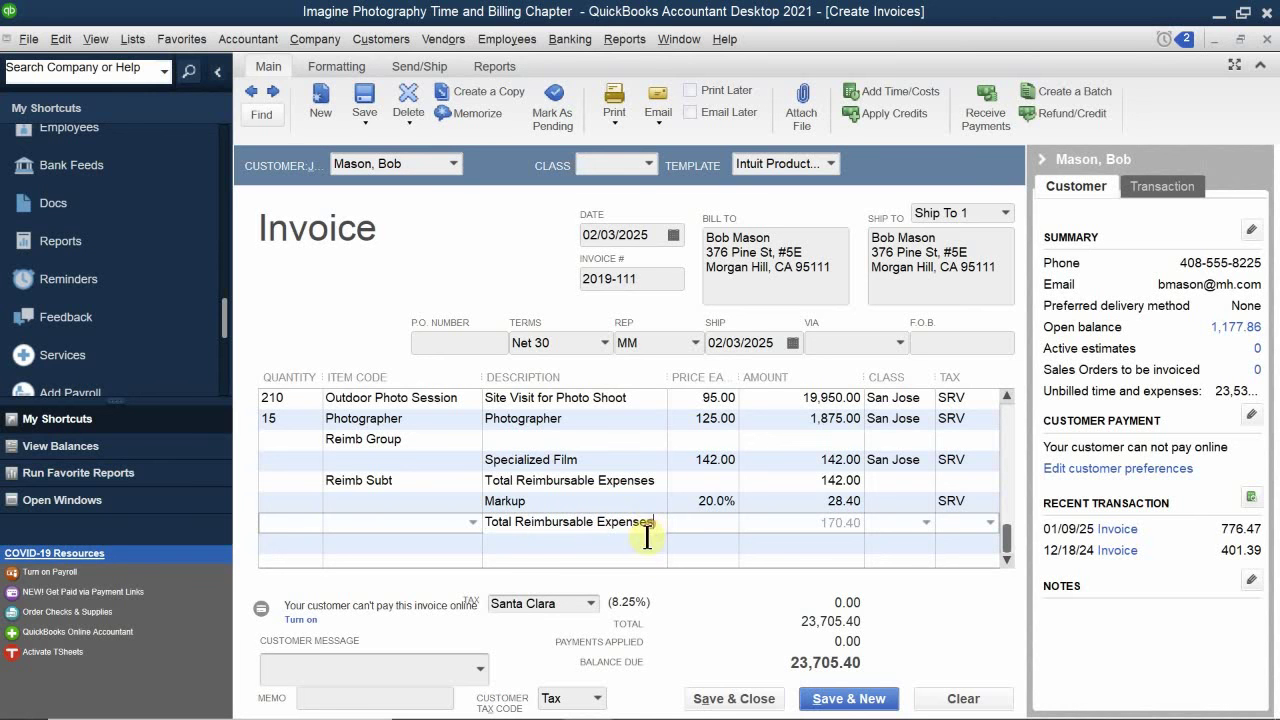
key("BackSpace")
key("BackSpace")
key("BackSpace")
key("BackSpace")
key("BackSpace")
key("BackSpace")
key("BackSpace")
key("BackSpace")
key("BackSpace")
key("BackSpace")
key("BackSpace")
key("BackSpace")
key("BackSpace")
key("BackSpace")
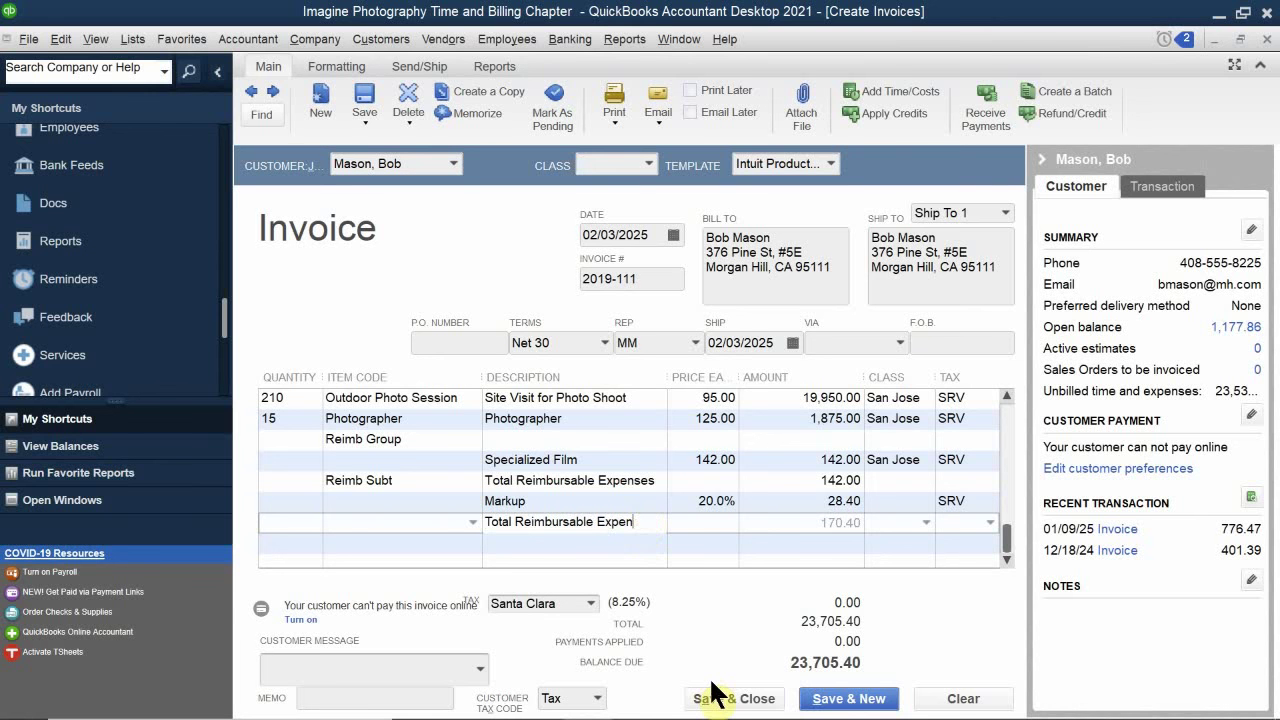
key("BackSpace")
key("BackSpace")
key("BackSpace")
key("BackSpace")
key("BackSpace")
key("BackSpace")
key("BackSpace")
type("Ser")
type("vic")
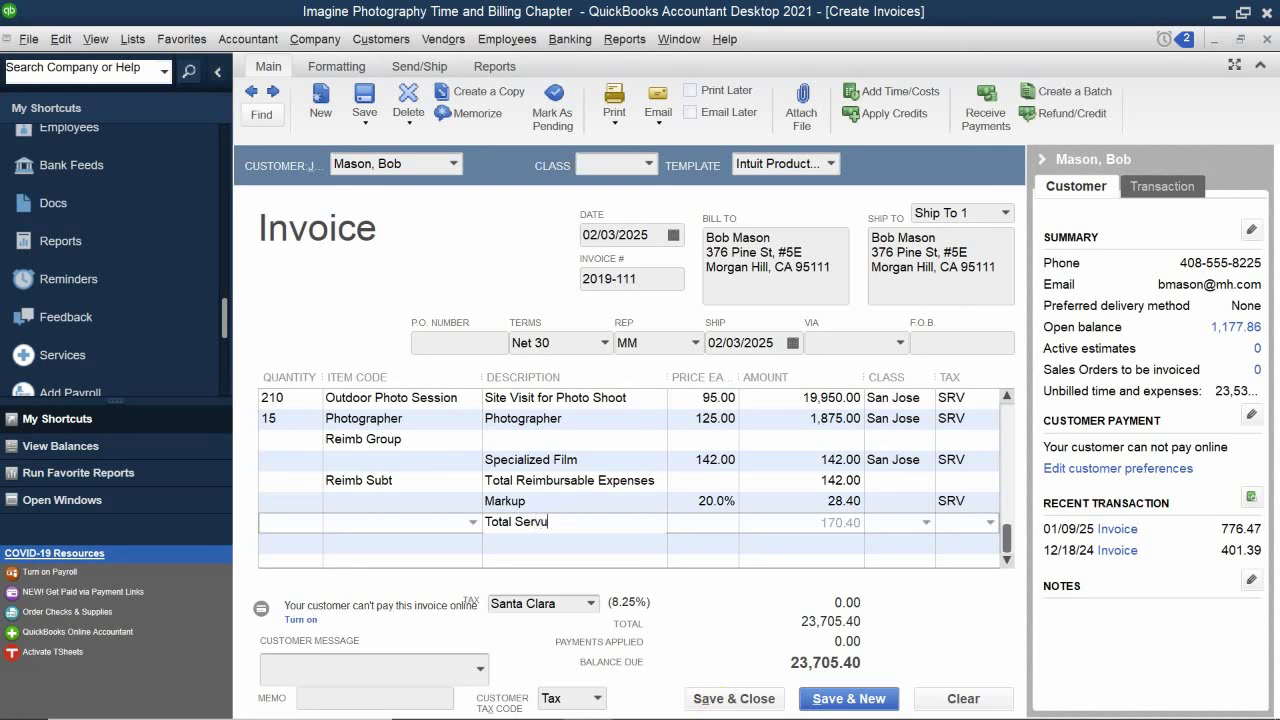
key("BackSpace")
key("BackSpace")
type("ices")
Step: Review the quantities, item codes, rates and amounts of all invoice lines, from the Site Photo Shoot entries down to Total Services
scroll(551, 489, "up", 4)
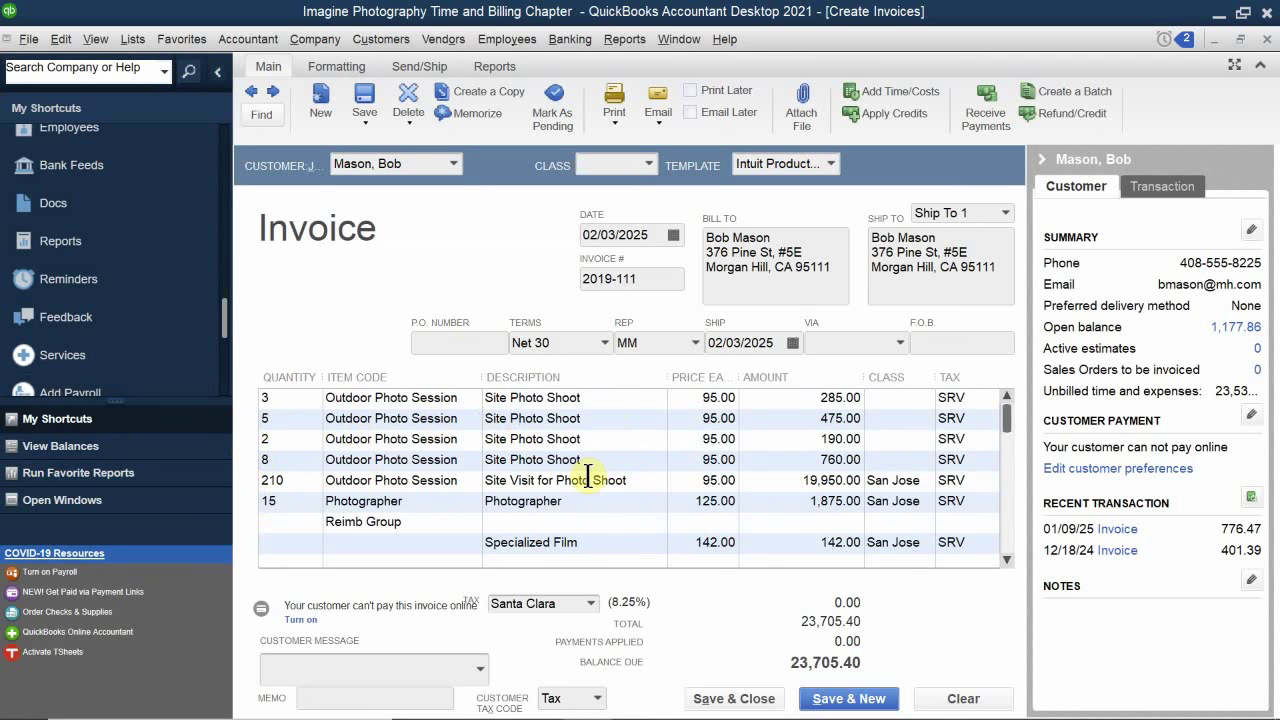
scroll(588, 476, "down", 1)
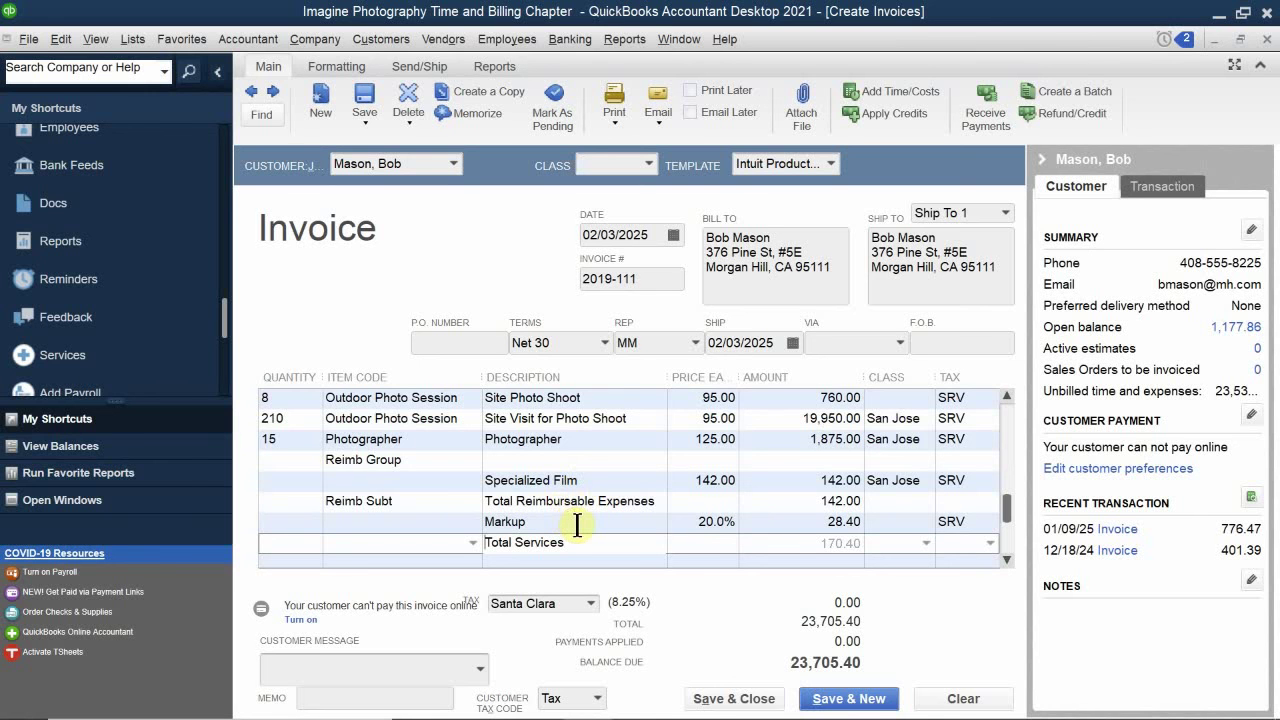
scroll(577, 525, "down", 1)
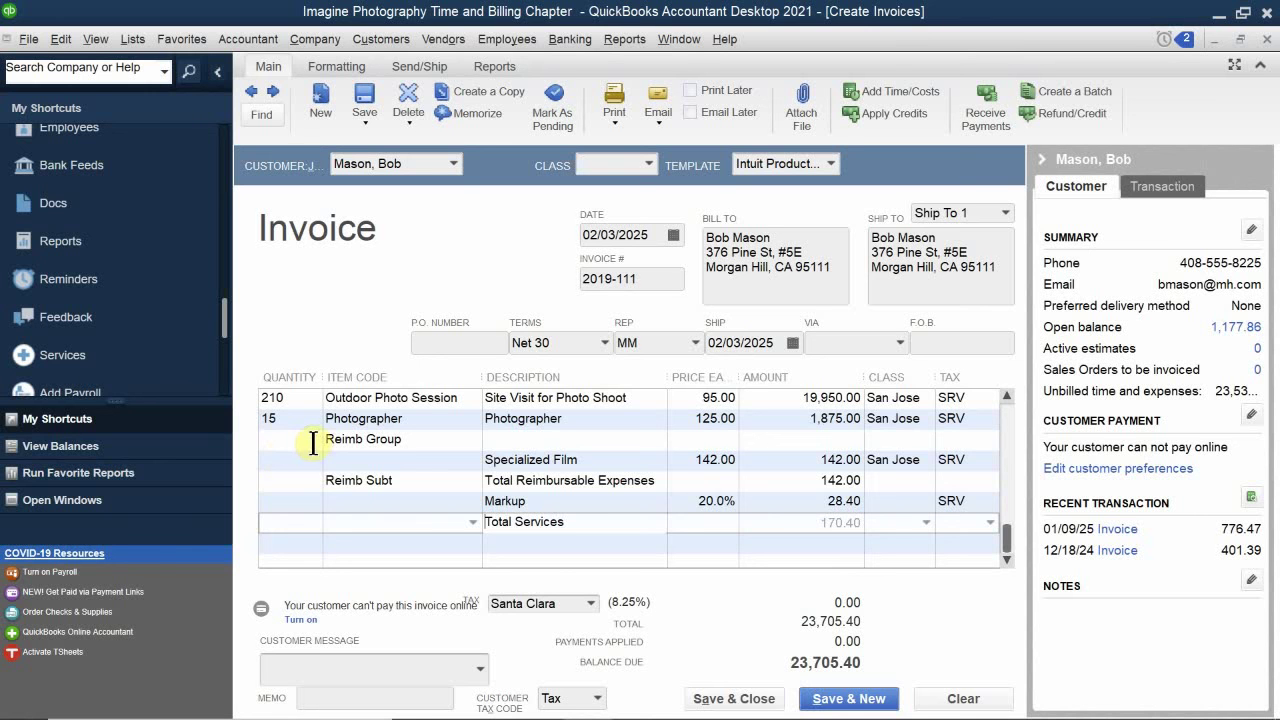
scroll(303, 441, "up", 1)
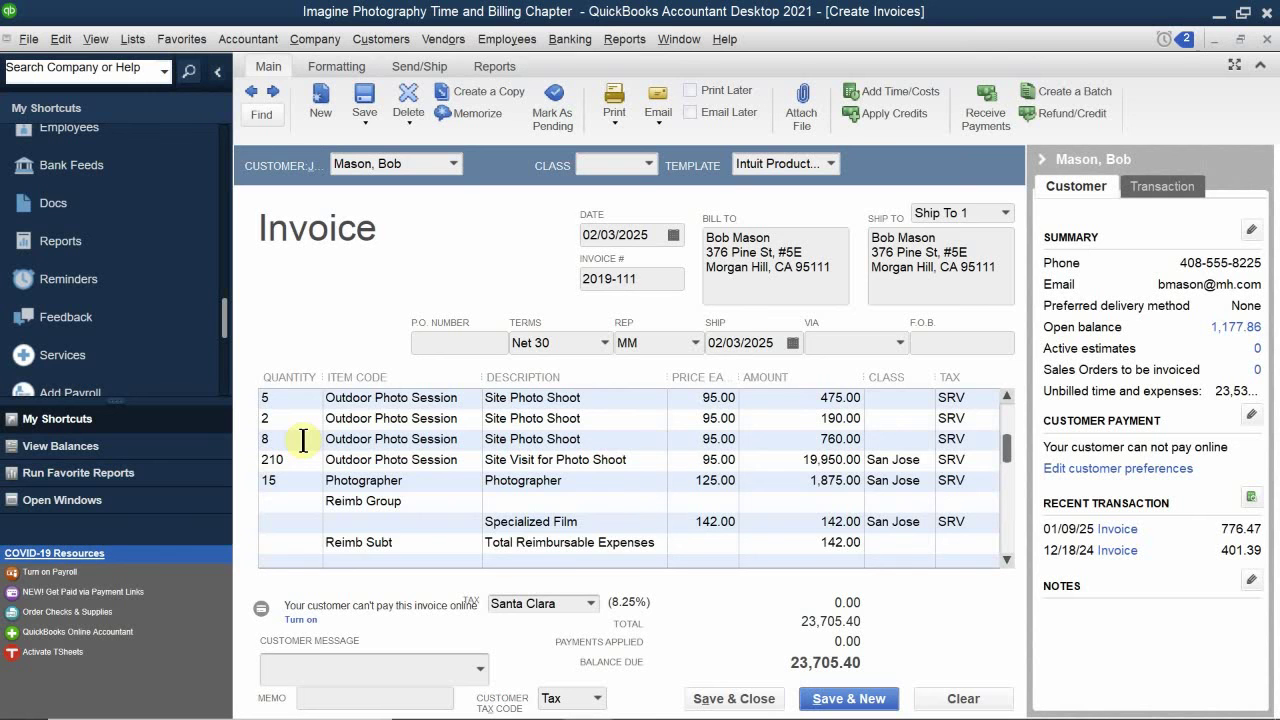
scroll(303, 441, "up", 1)
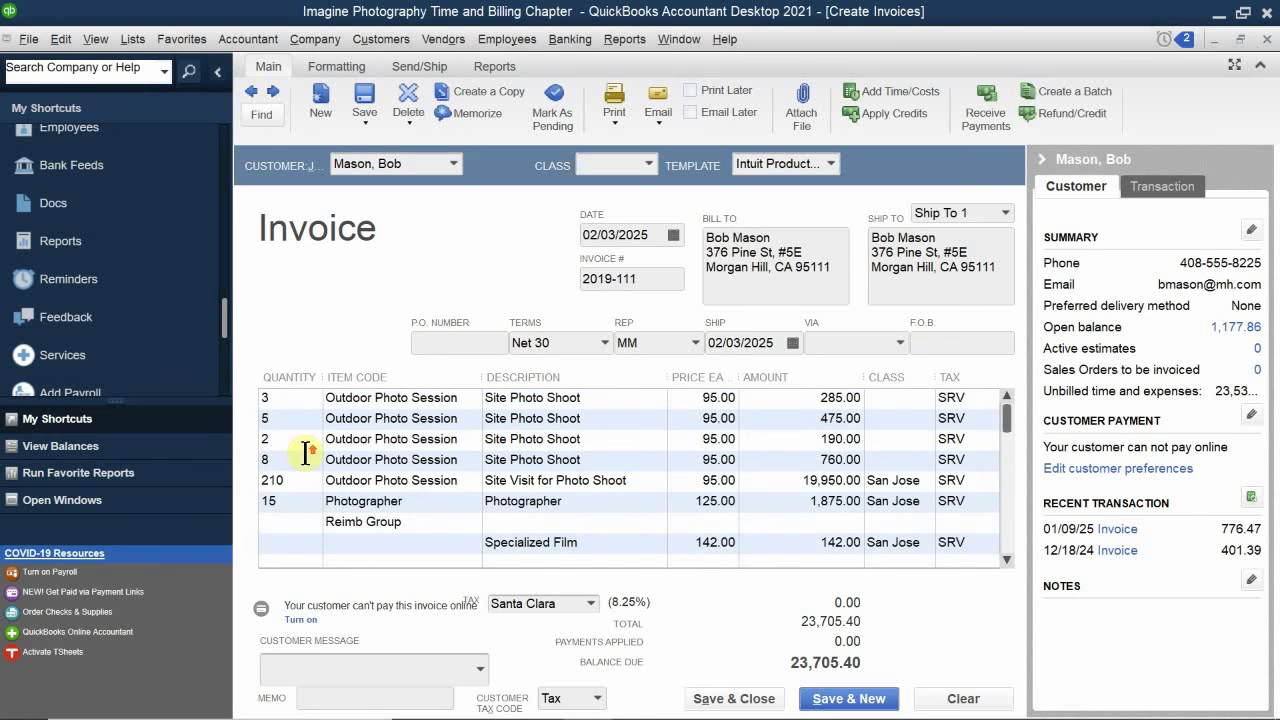
scroll(303, 441, "down", 3)
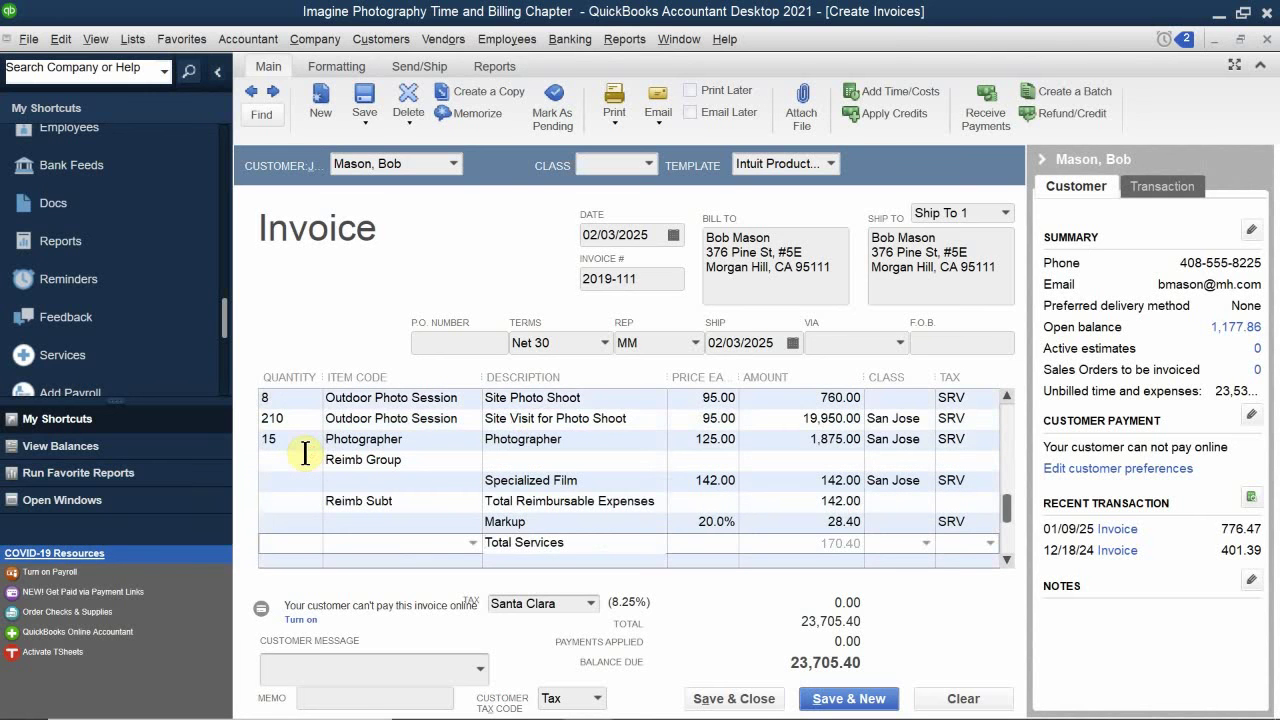
scroll(304, 454, "down", 1)
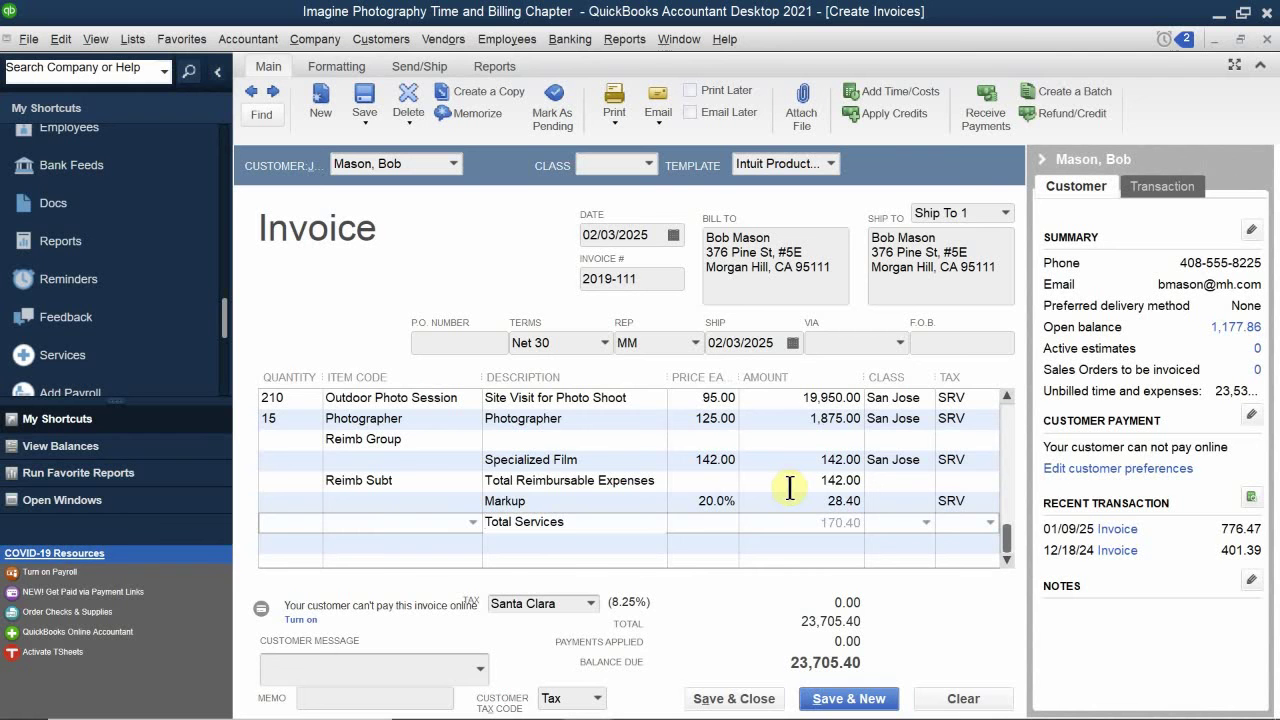
scroll(790, 487, "up", 3)
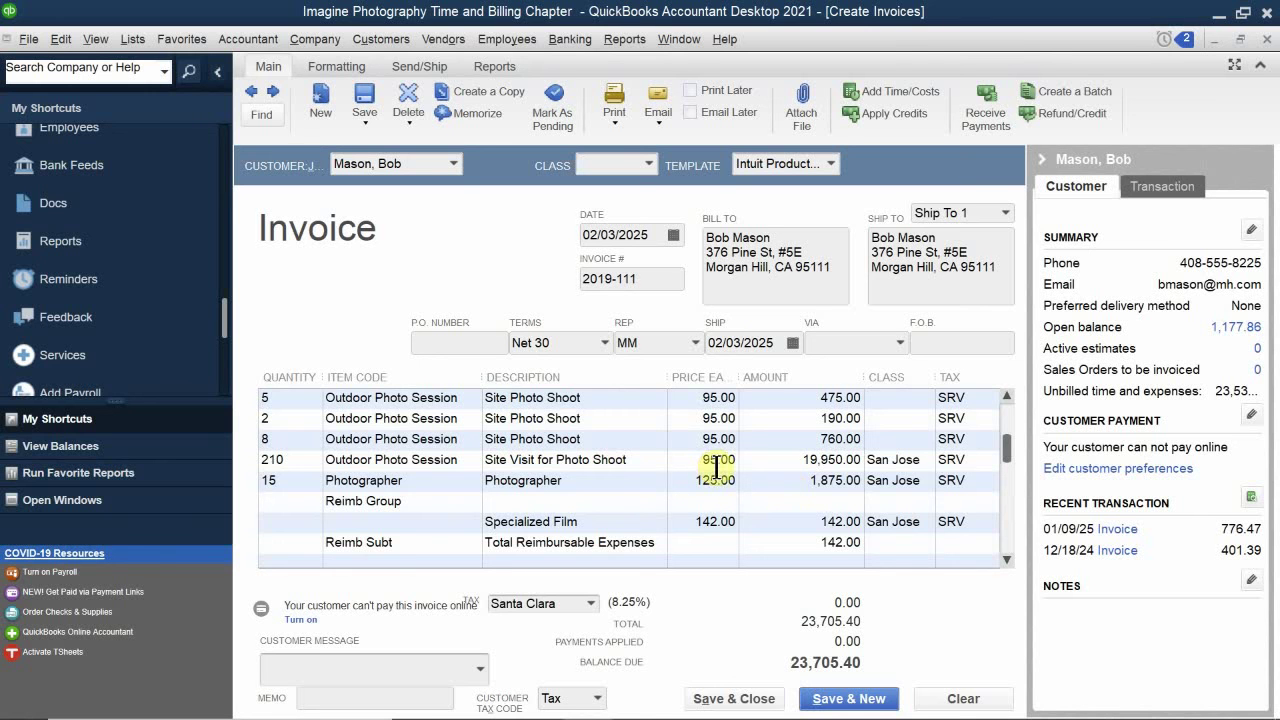
scroll(718, 466, "up", 1)
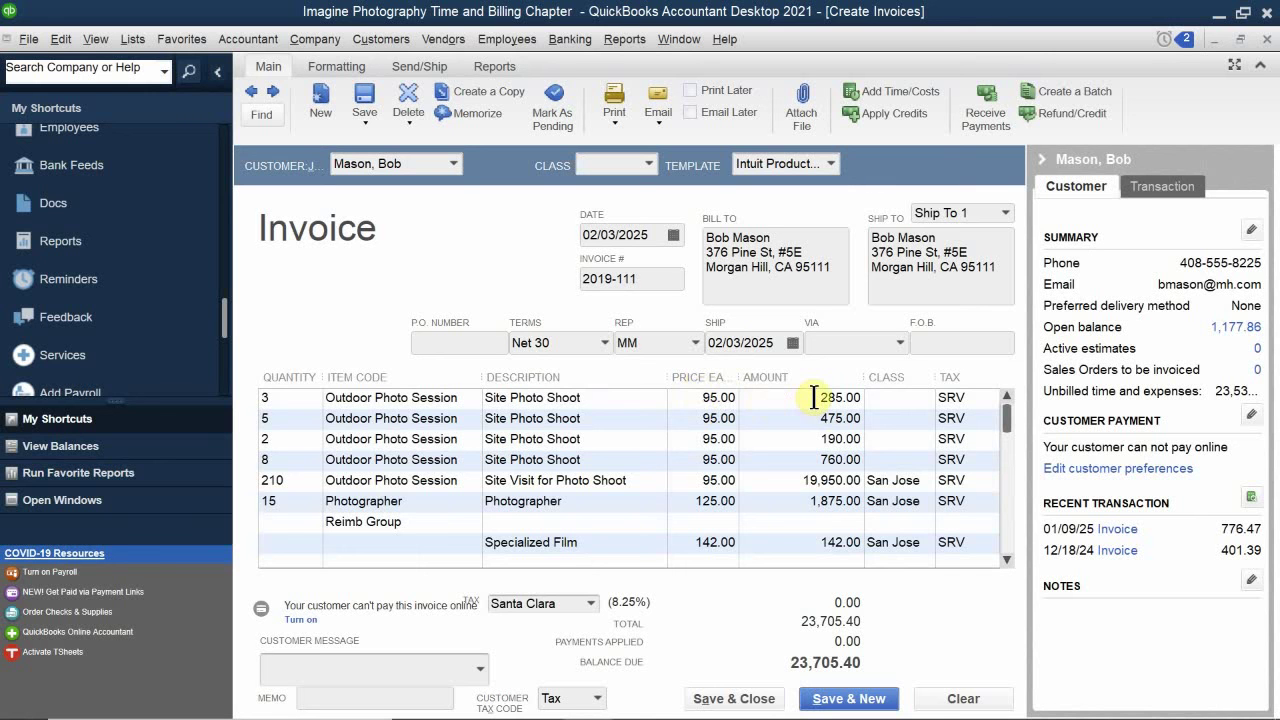
scroll(815, 397, "down", 3)
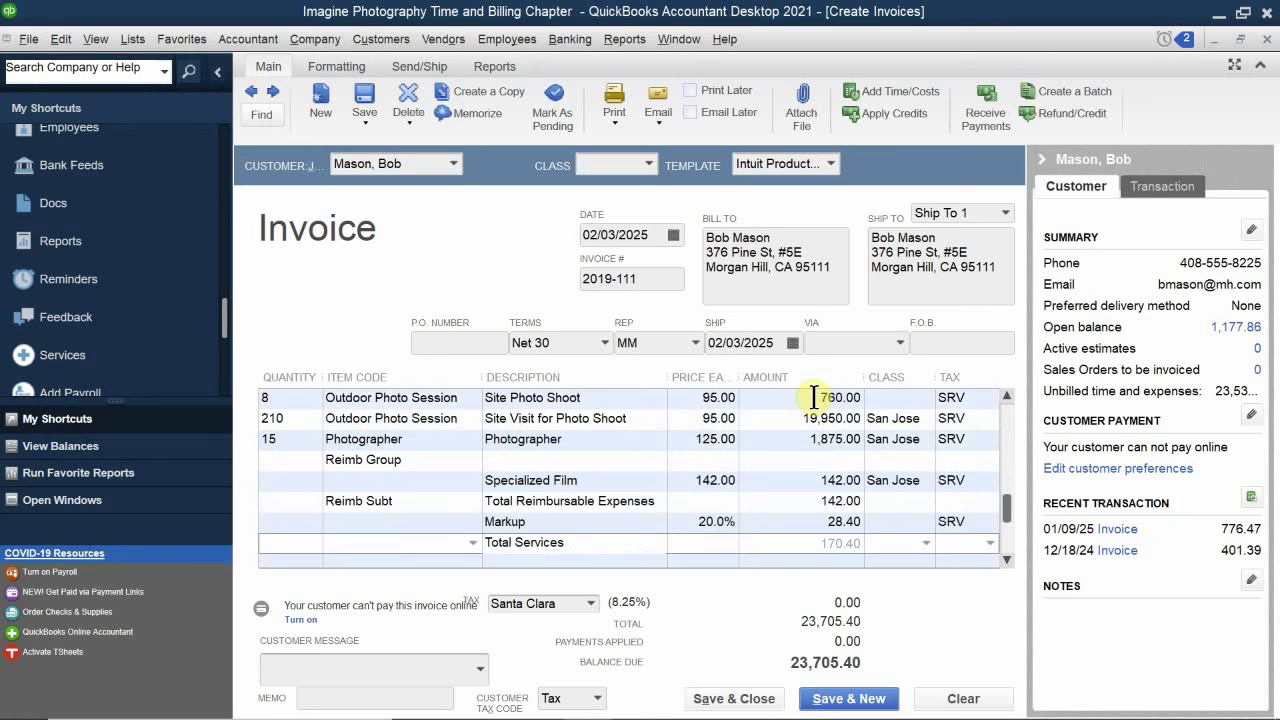
scroll(815, 397, "down", 1)
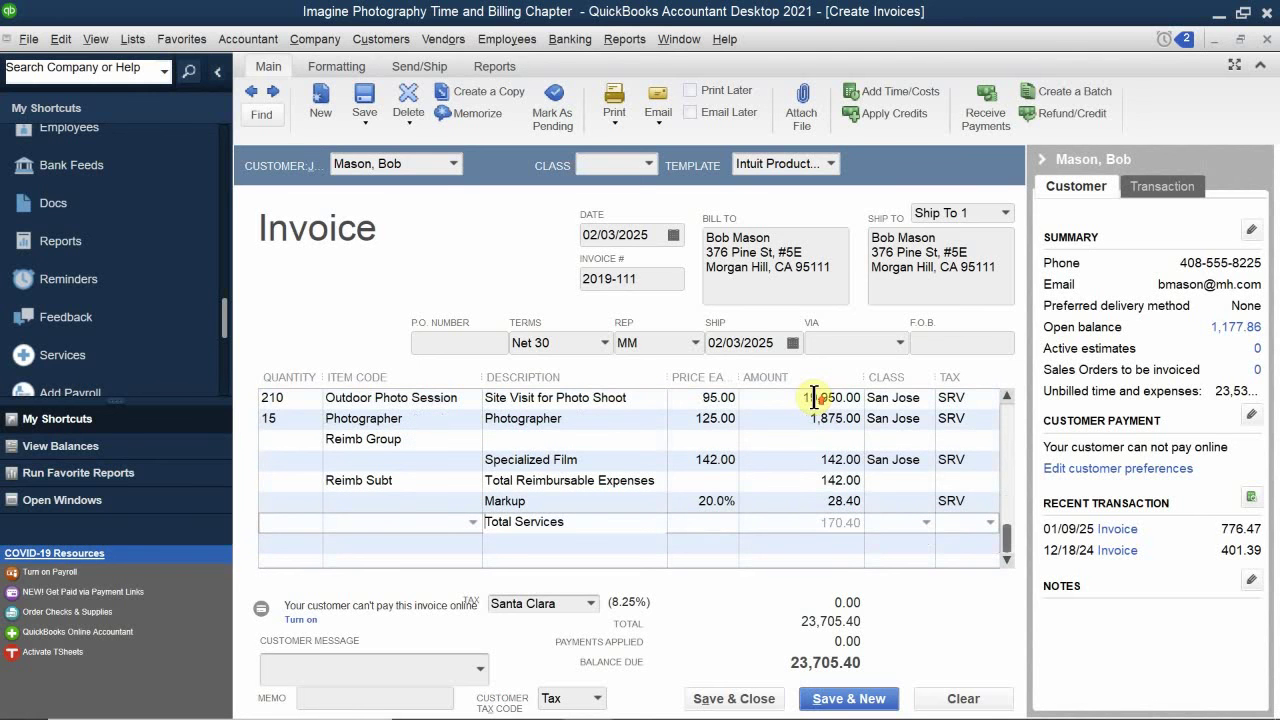
scroll(818, 398, "up", 4)
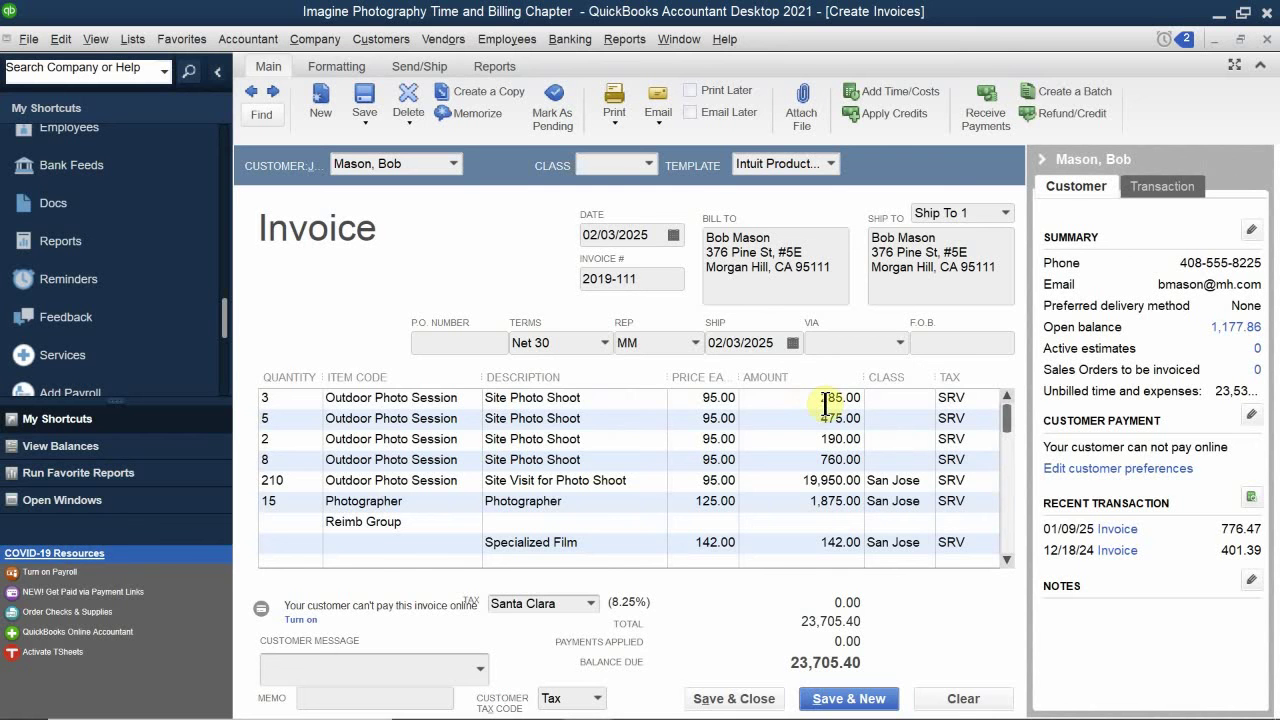
scroll(750, 490, "down", 3)
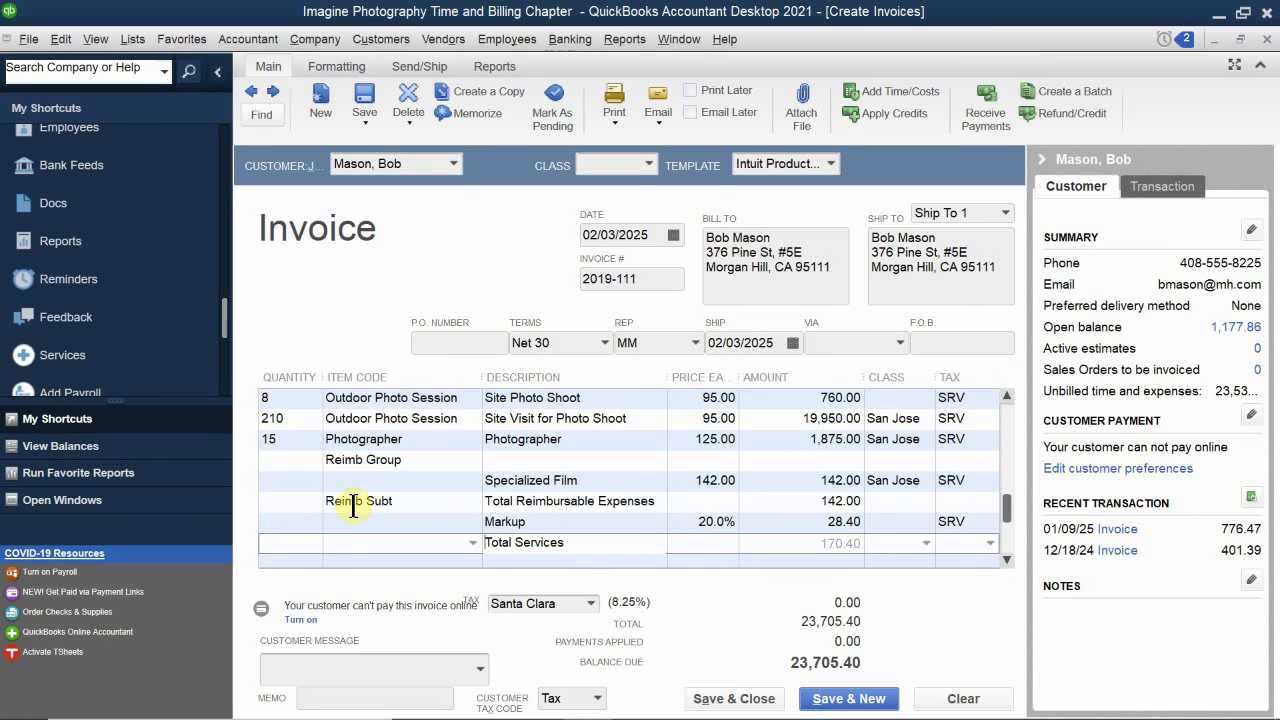
scroll(353, 507, "down", 1)
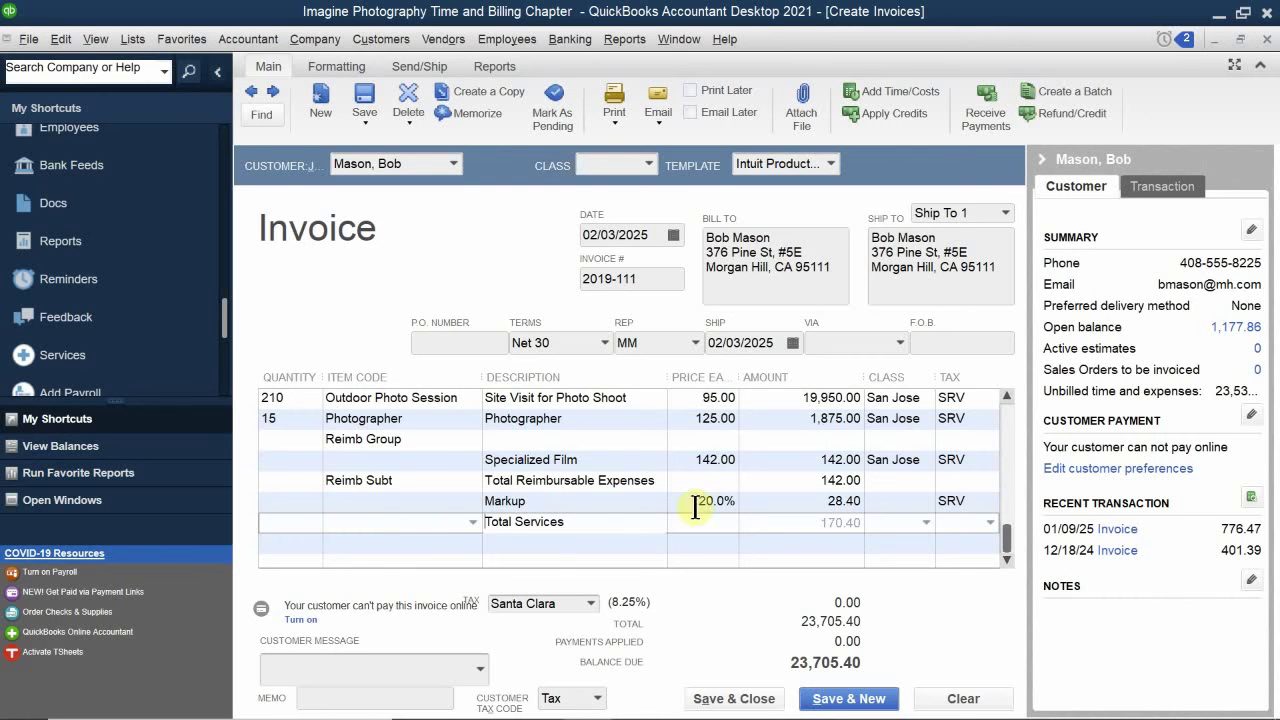
scroll(690, 455, "up", 4)
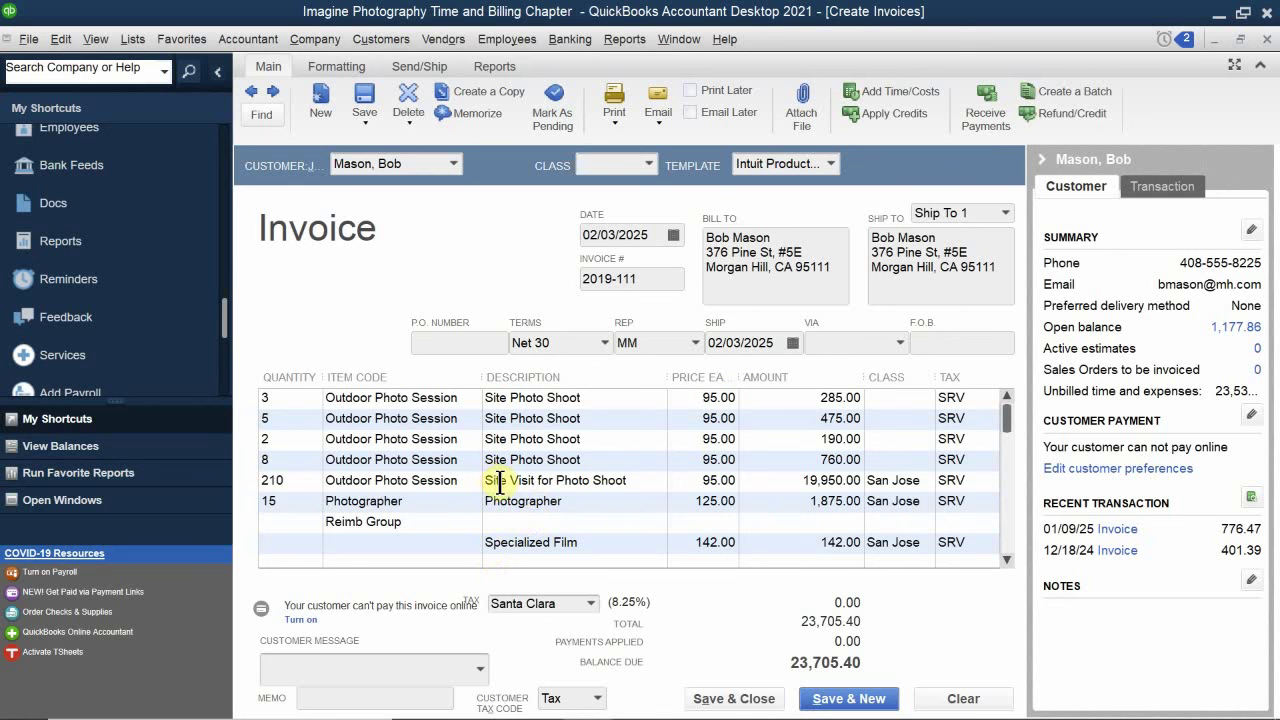
scroll(497, 480, "down", 3)
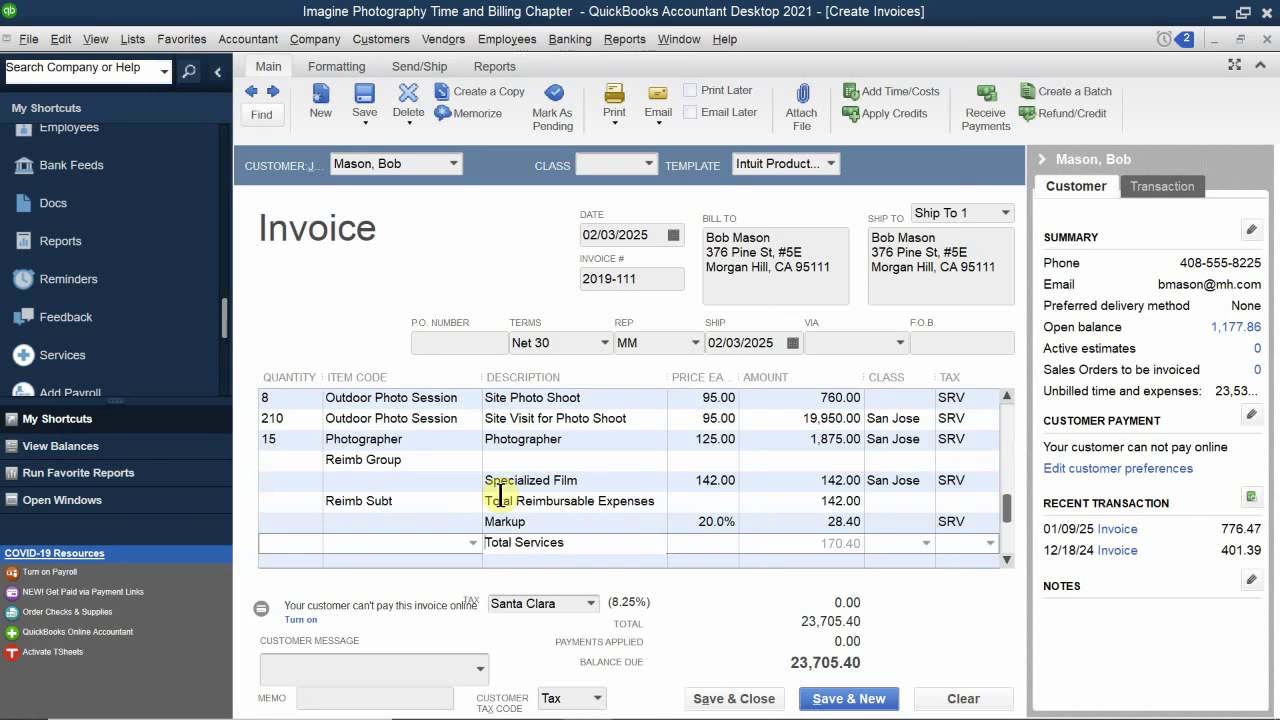
Step: Set the unit price of the Site Visit for Photo Shoot line to 0.70 and update its amount
scroll(500, 495, "up", 3)
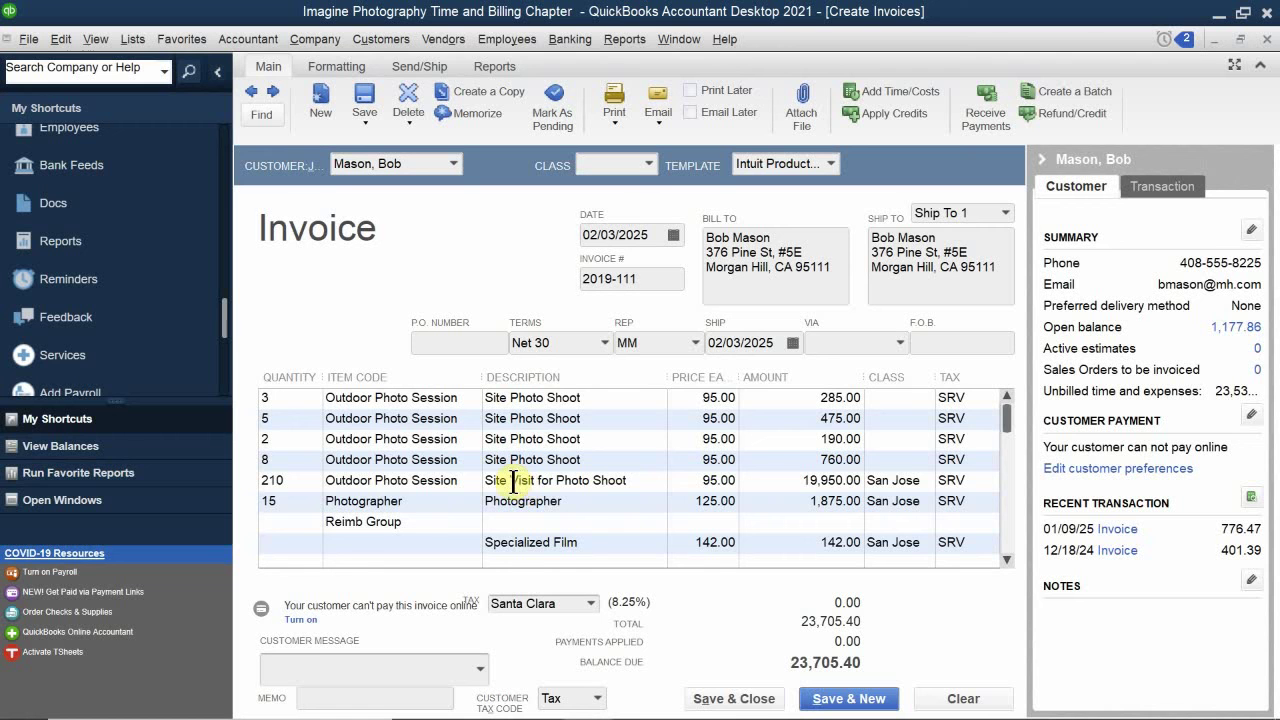
left_click(690, 479)
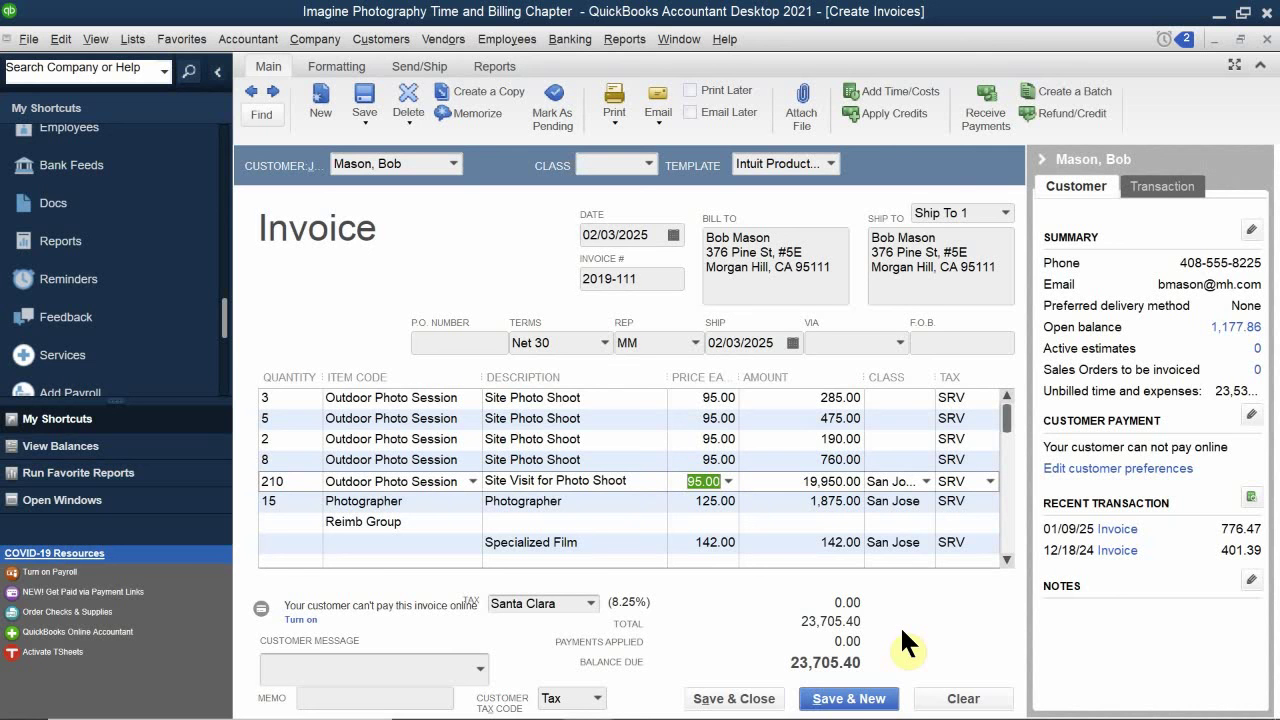
type("0")
type(".575")
key("BackSpace")
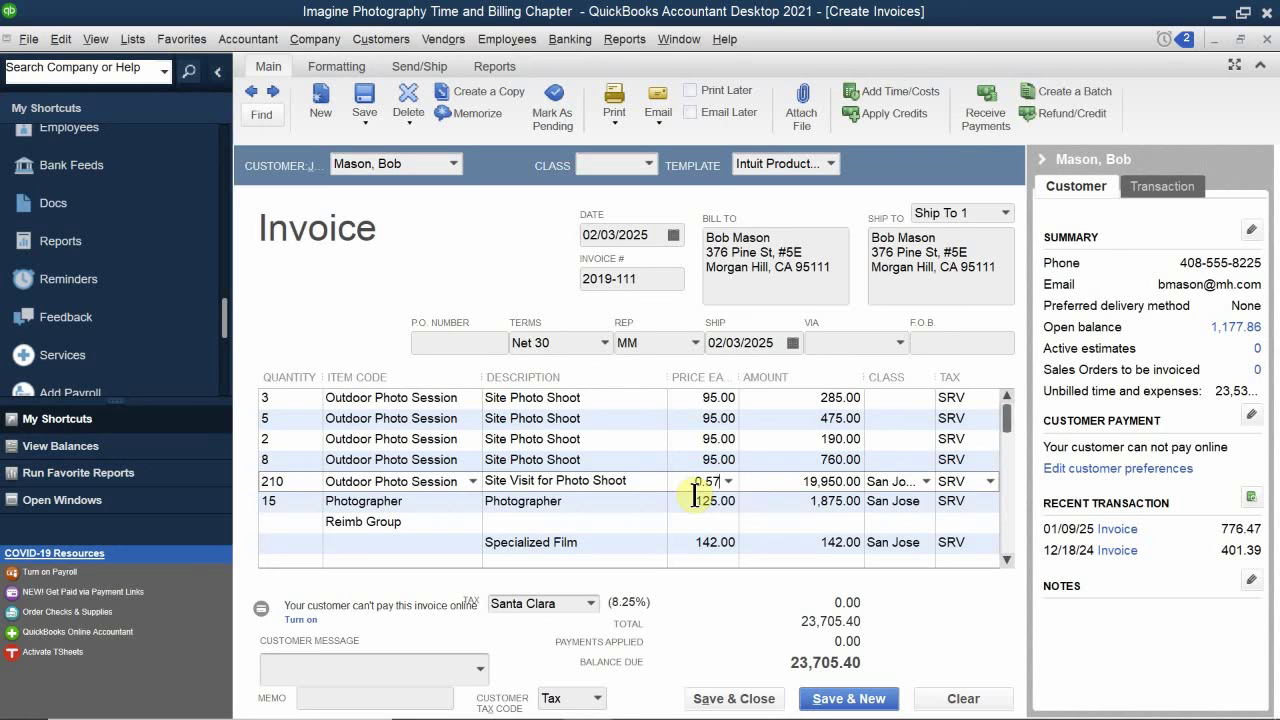
type("0")
key("BackSpace")
key("BackSpace")
key("BackSpace")
key("BackSpace")
type(".70")
left_click(718, 484)
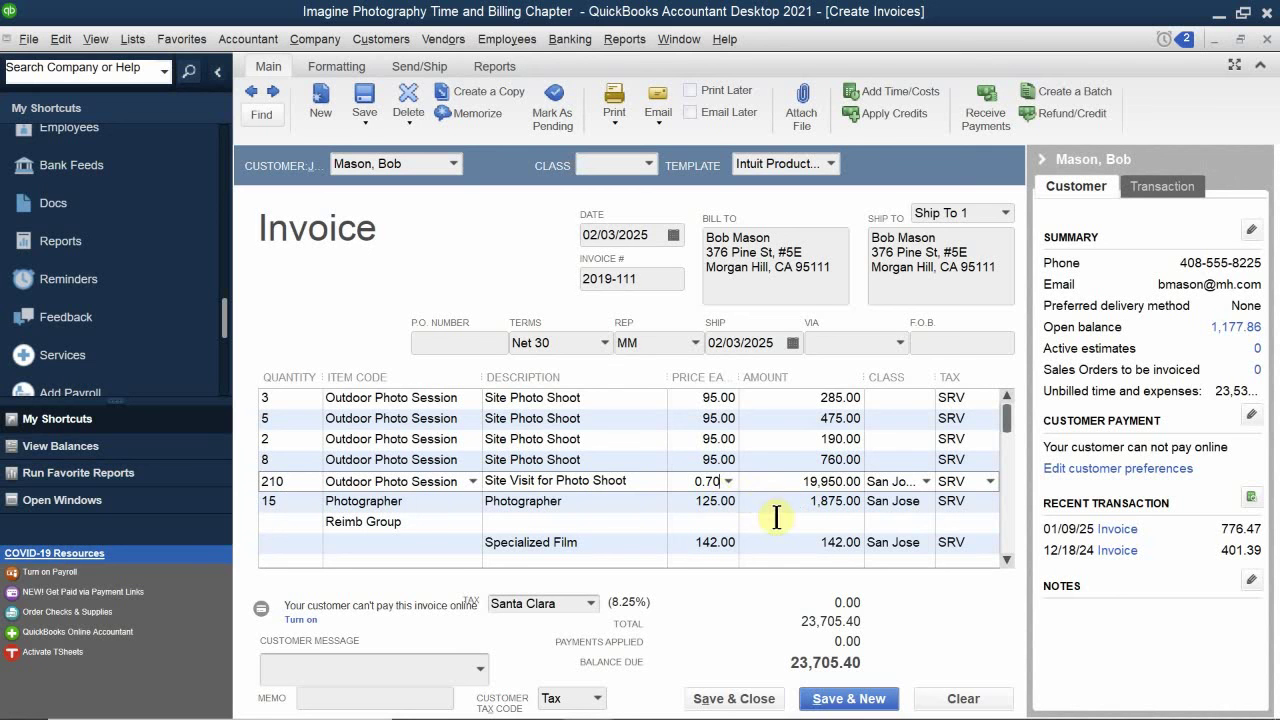
left_click(777, 520)
left_click(800, 481)
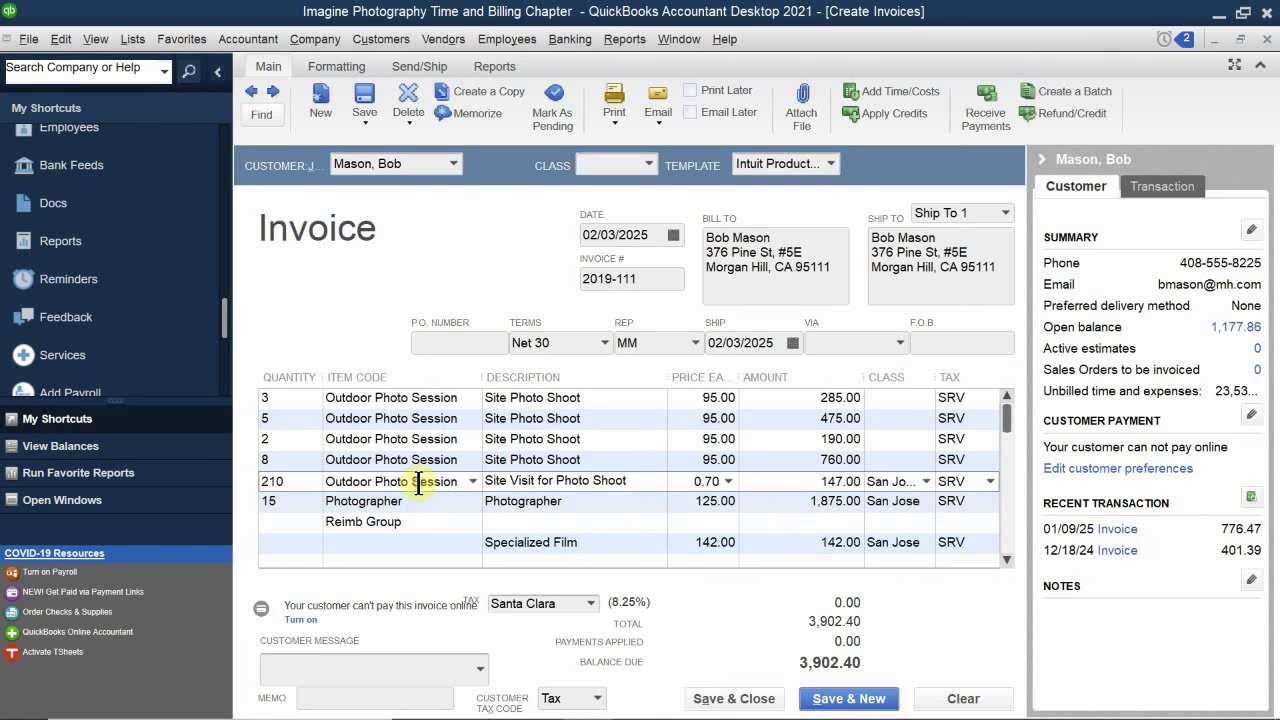
Step: Change the Site Visit for Photo Shoot line's item code to Mileage, keeping its customized description and price
left_click(472, 478)
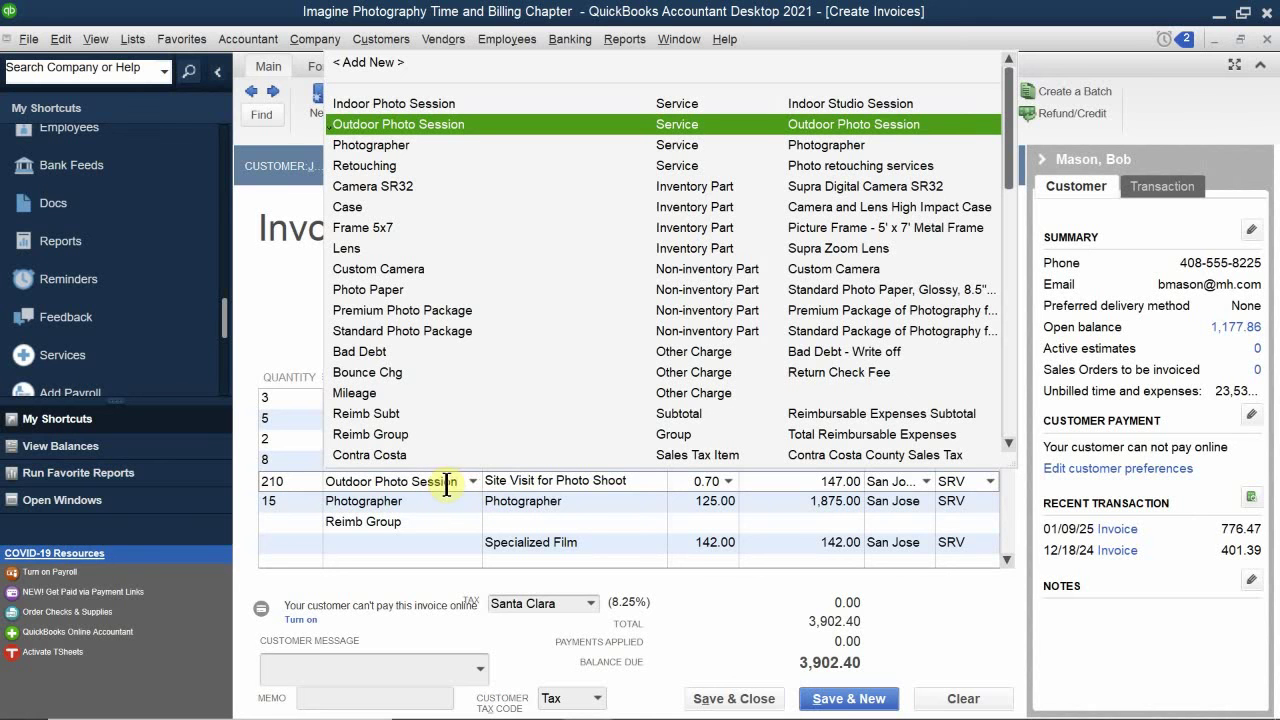
left_click_drag(449, 480, 300, 466)
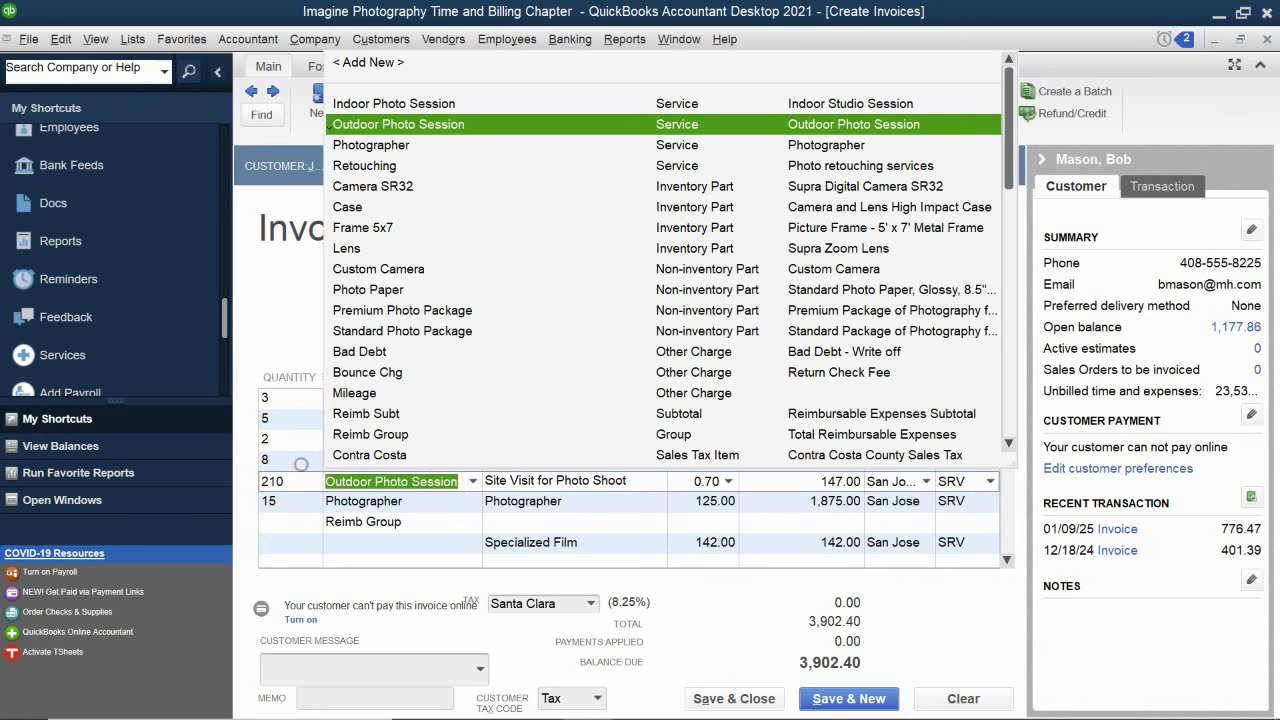
key("BackSpace")
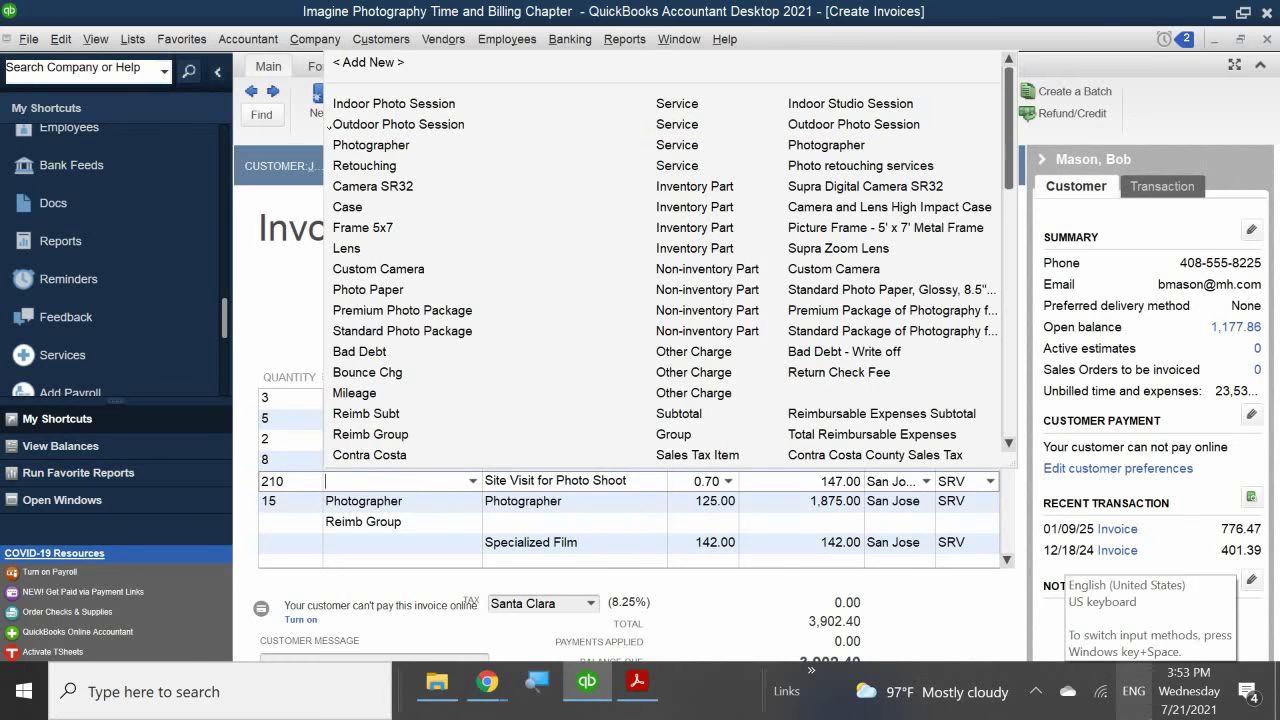
type("M")
key("BackSpace")
key("BackSpace")
type("M")
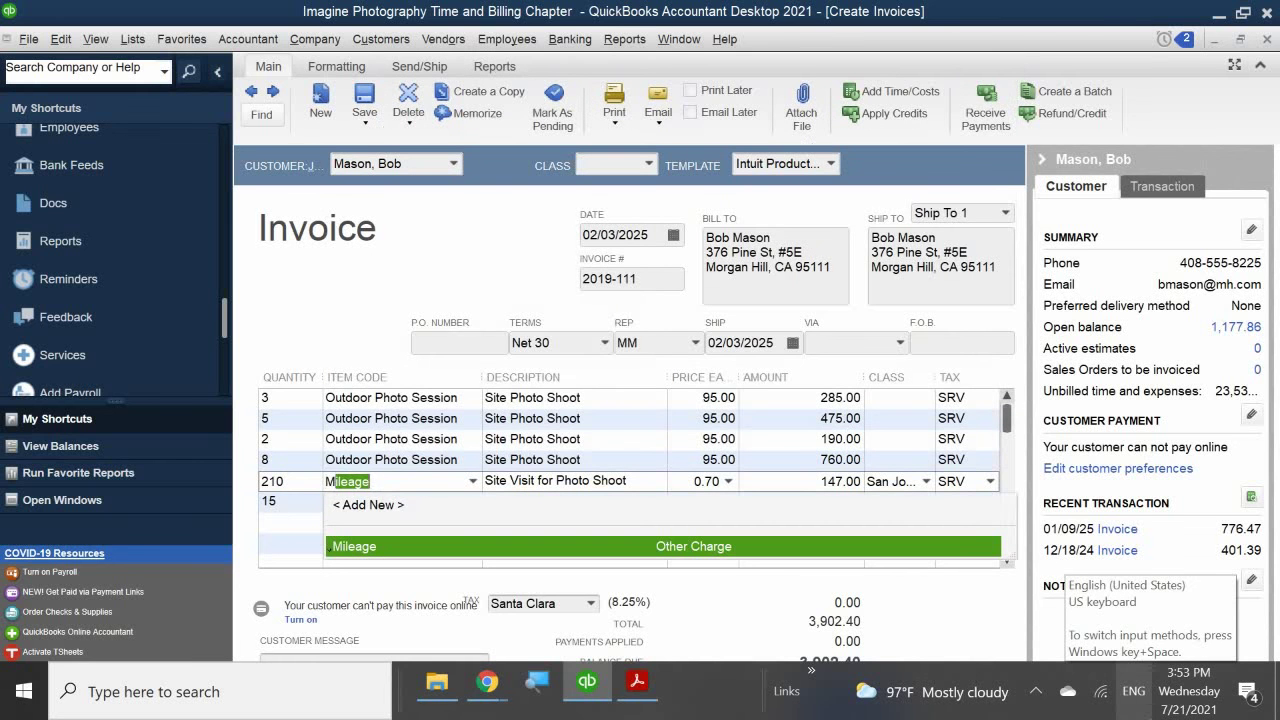
type("i")
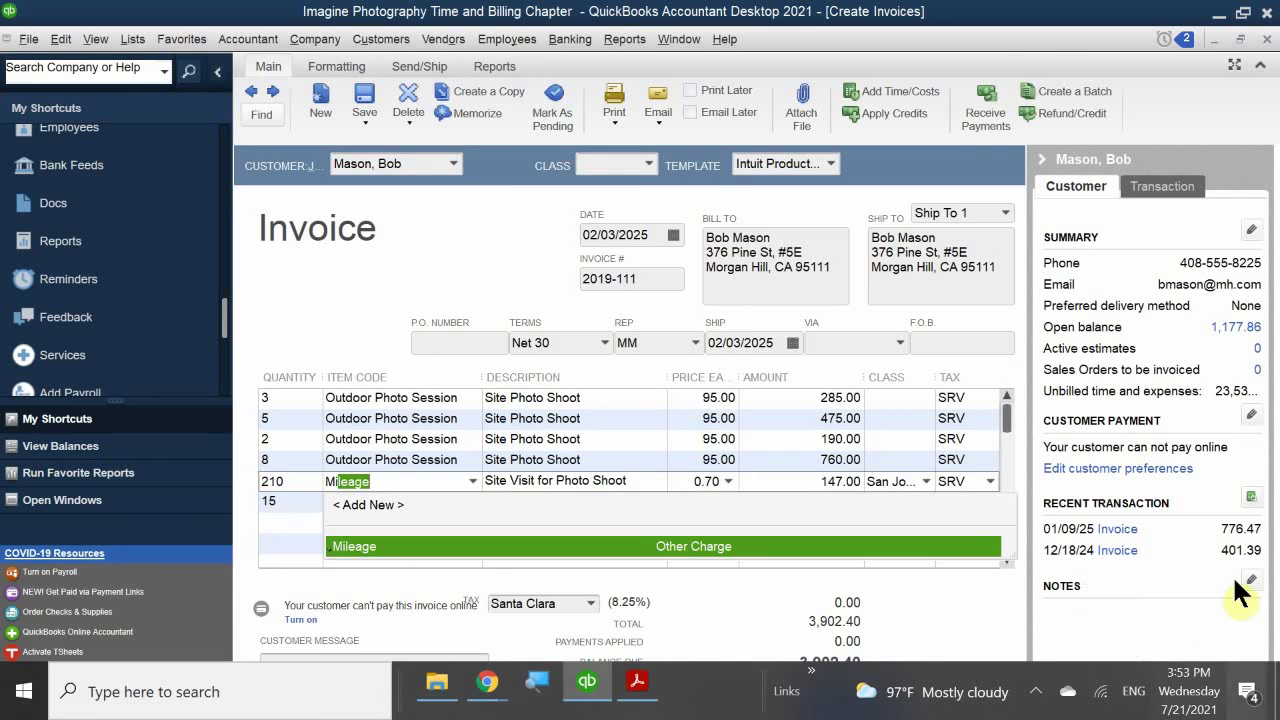
key("Tab")
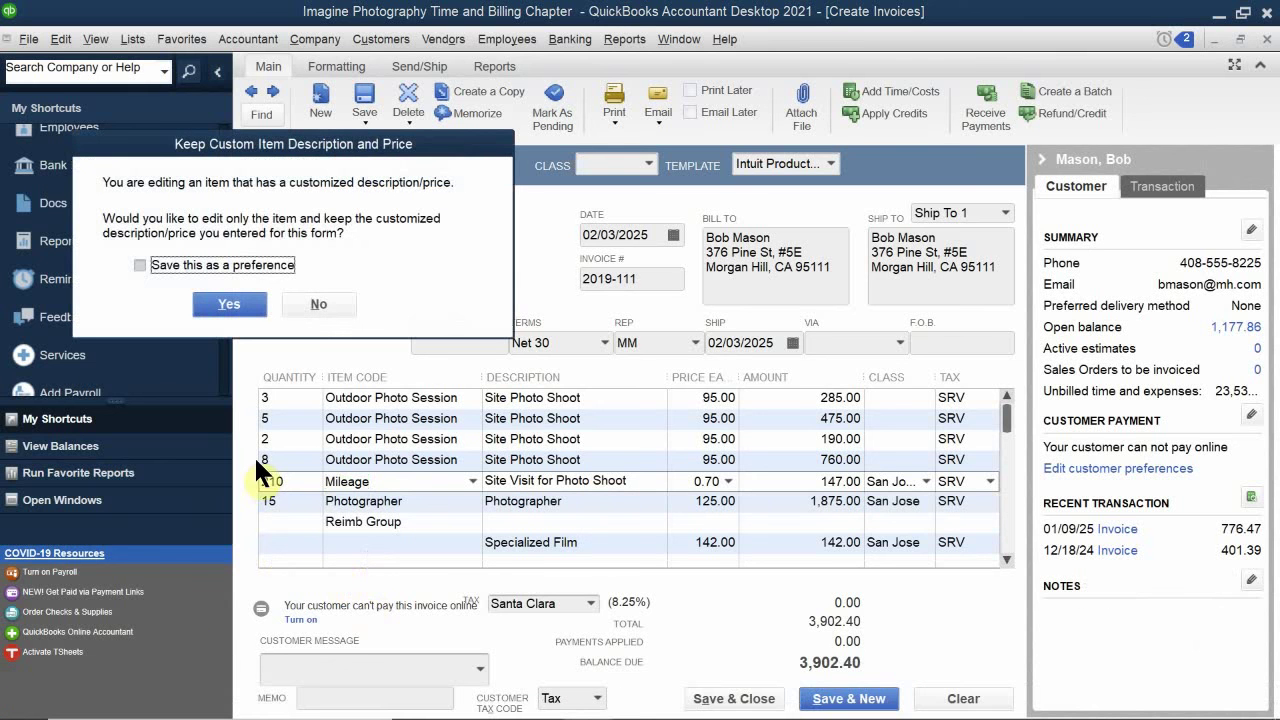
left_click(229, 303)
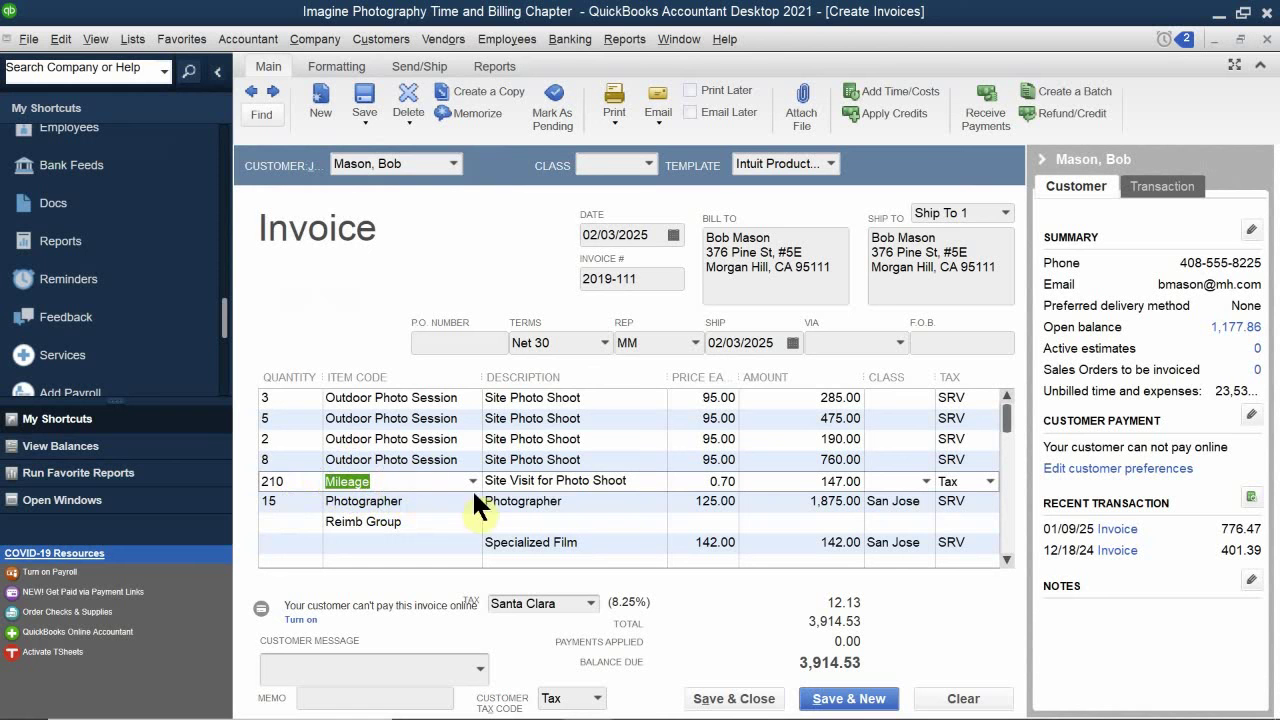
Step: Set the invoice's customer message to "Thank you for your business." and its memo to Photo Shoot Services
left_click(703, 481)
left_click(810, 481)
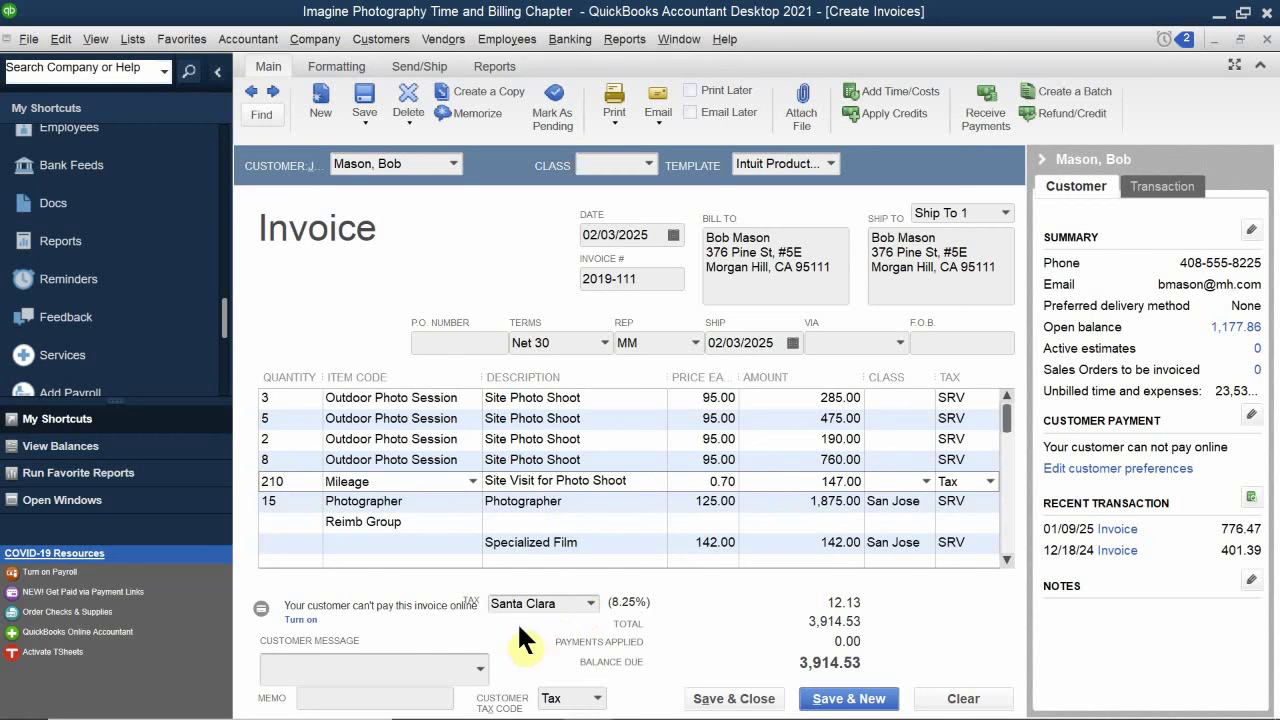
left_click(414, 671)
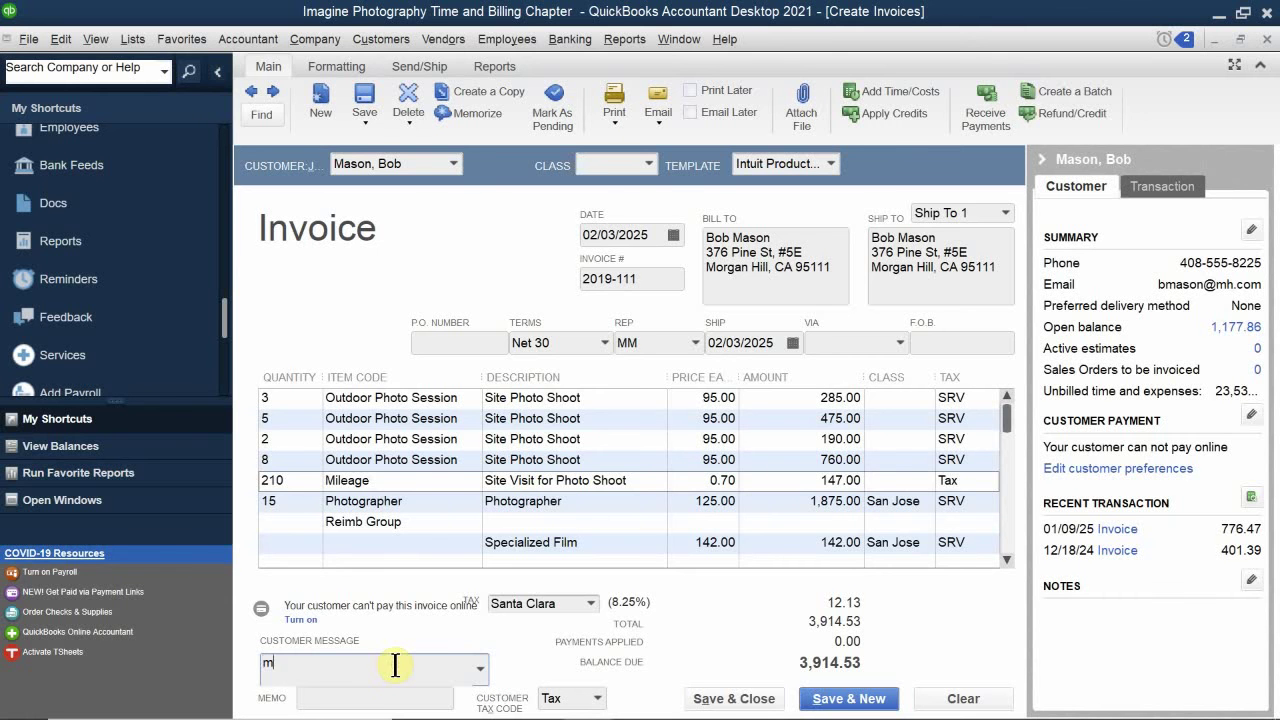
type("Thank you for your business.")
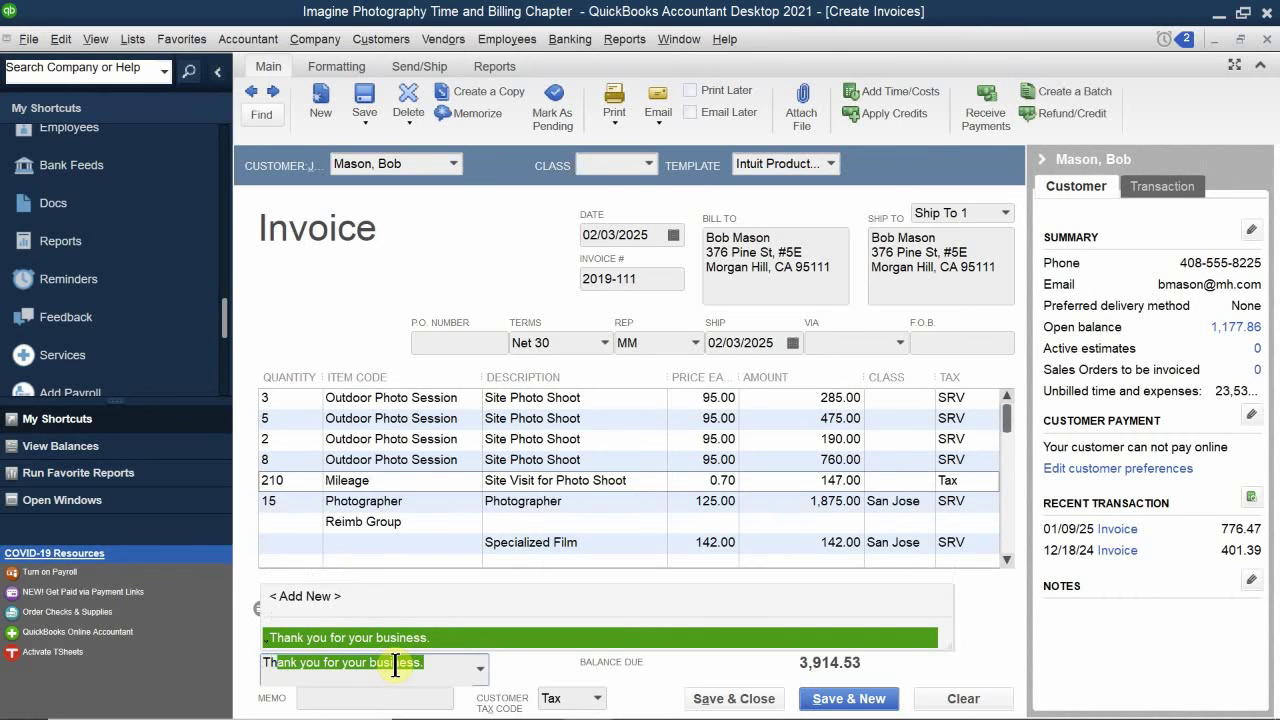
left_click(410, 638)
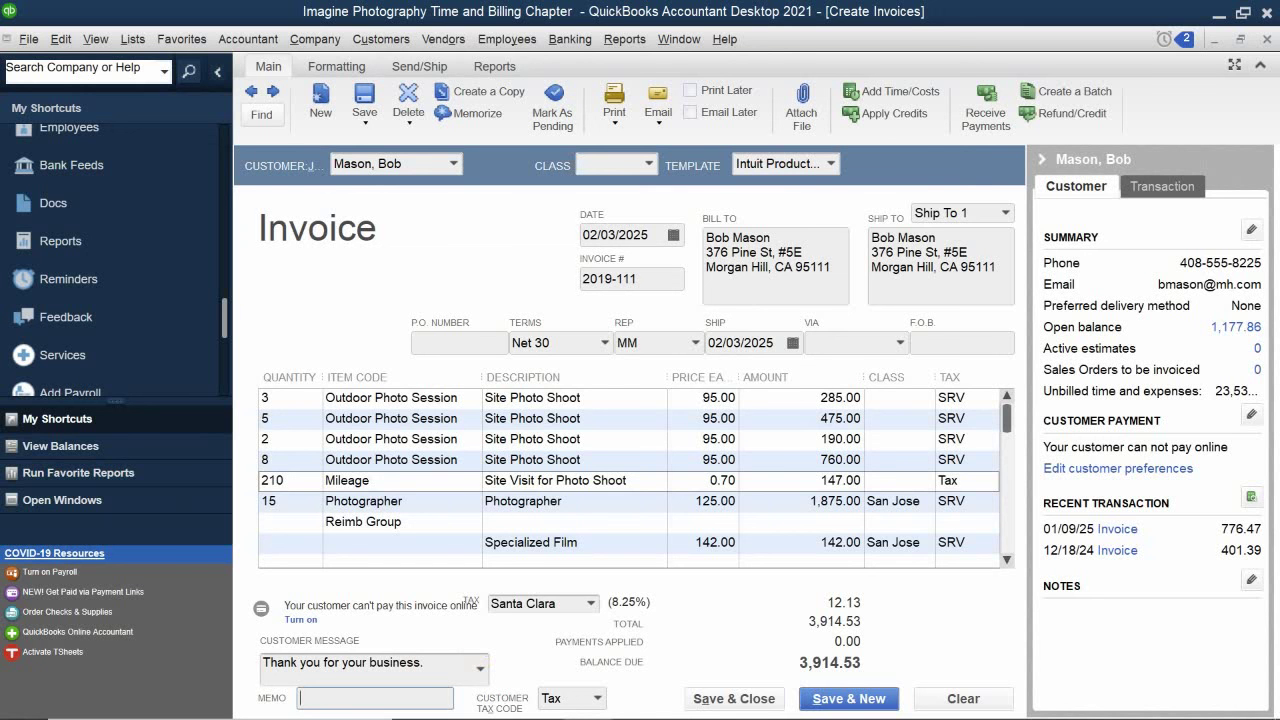
type("Photo Shooot Services")
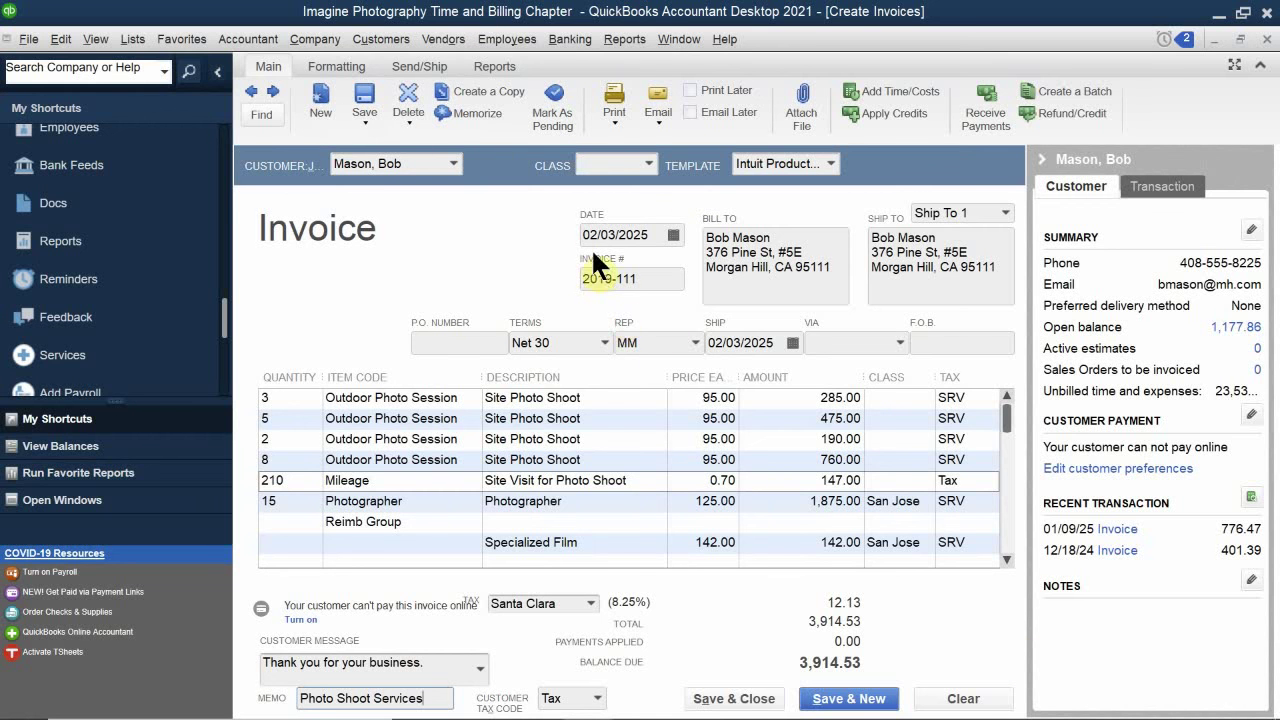
Step: Change the invoice date to 02/10/2025, and save and close the invoice
left_click(673, 234)
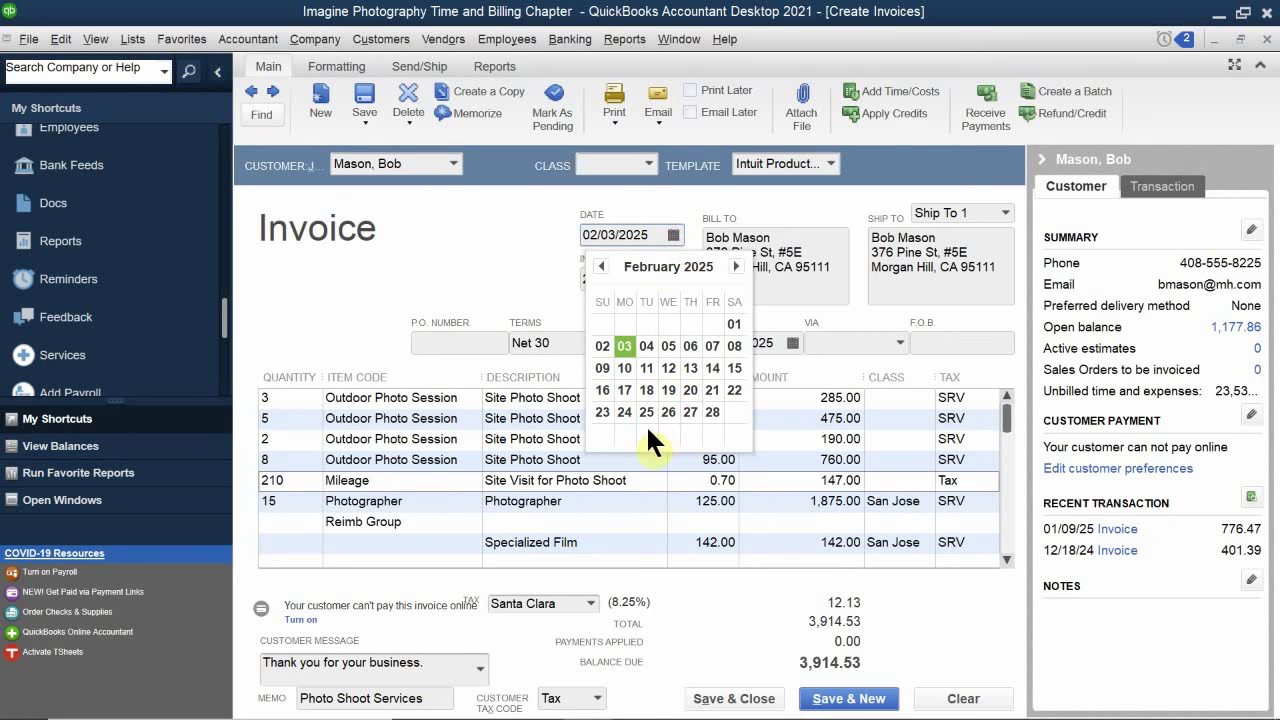
left_click(622, 368)
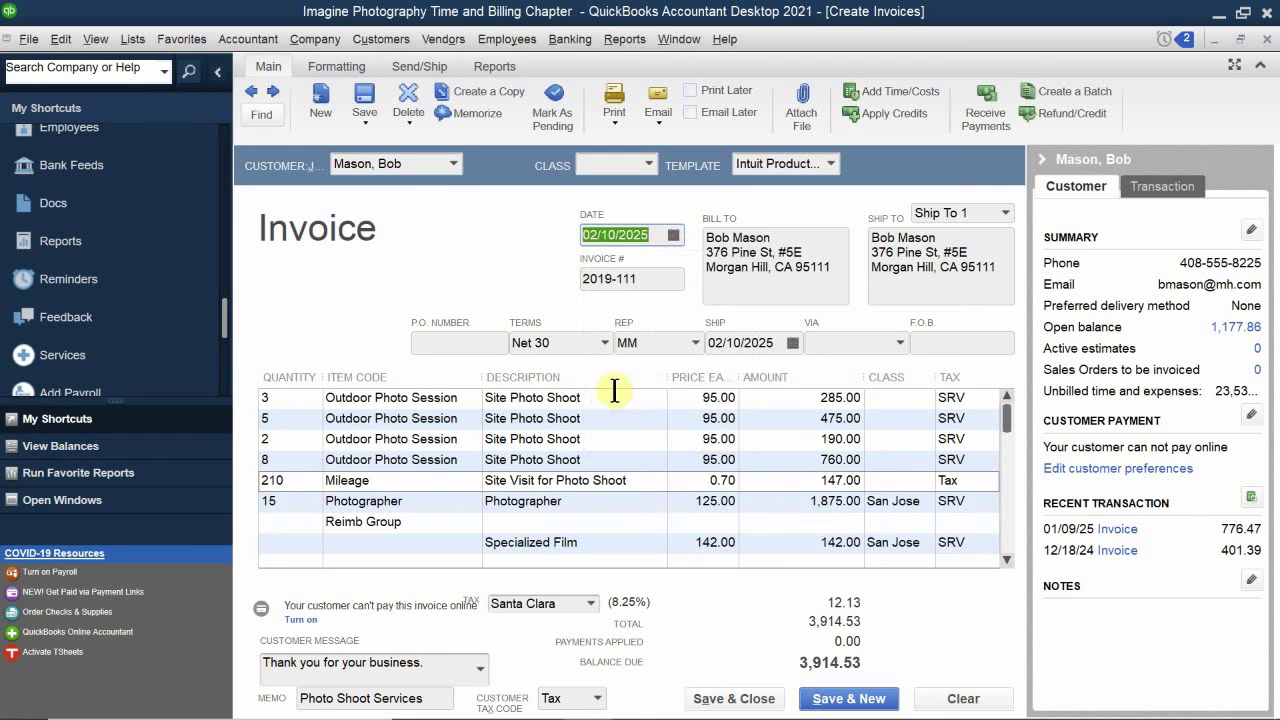
left_click(740, 699)
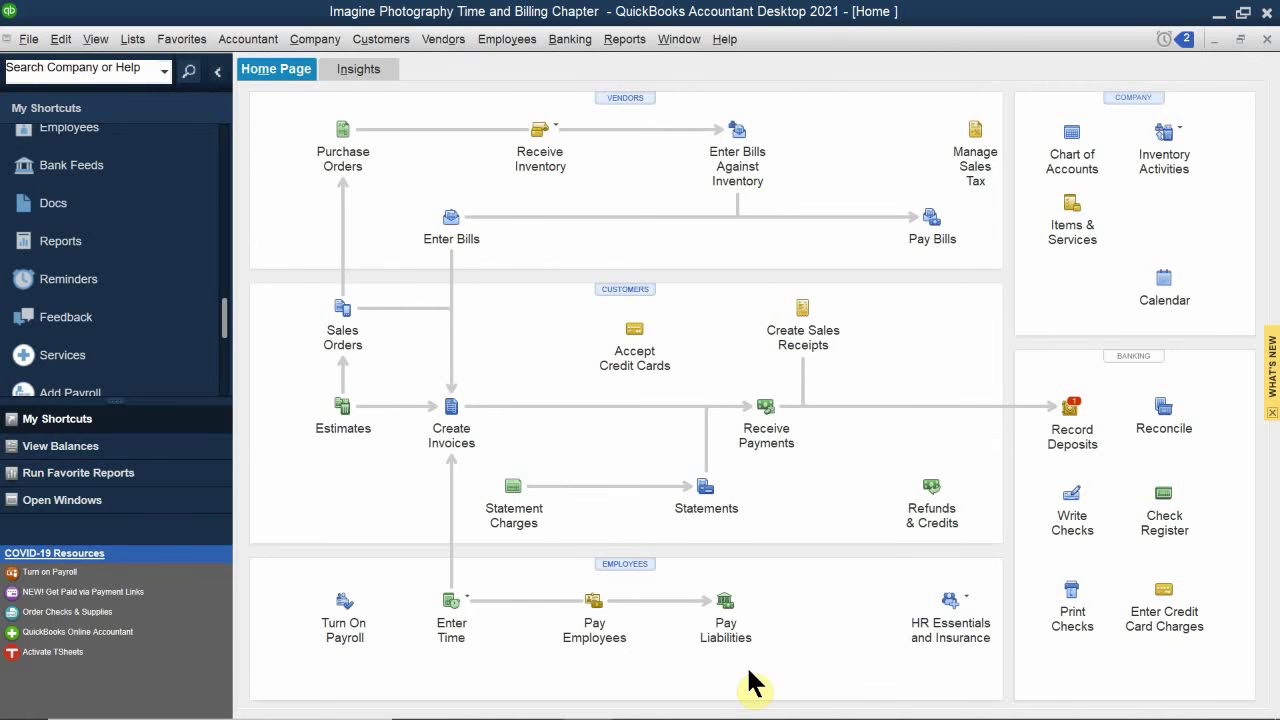
Step: Switch to QB 2021 CH 9.pdf in Acrobat Reader and go to page 35, which holds Steps 14 and 15
left_click(640, 683)
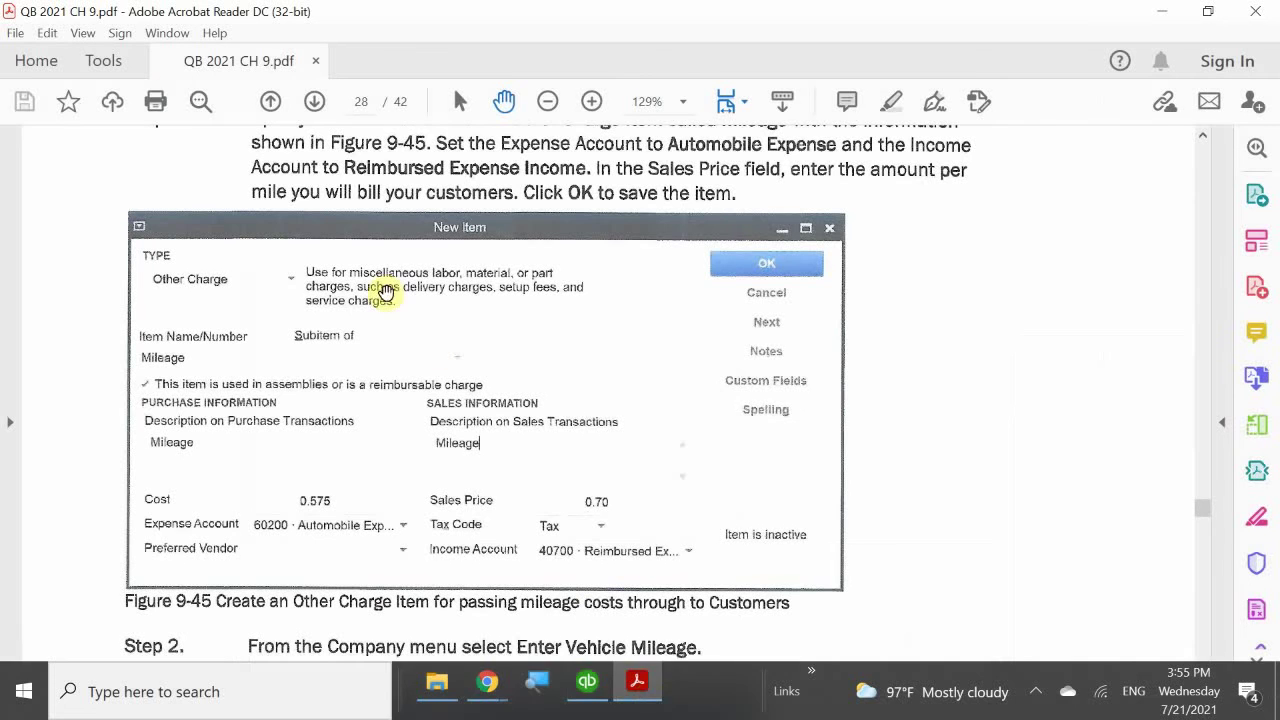
left_click(318, 103)
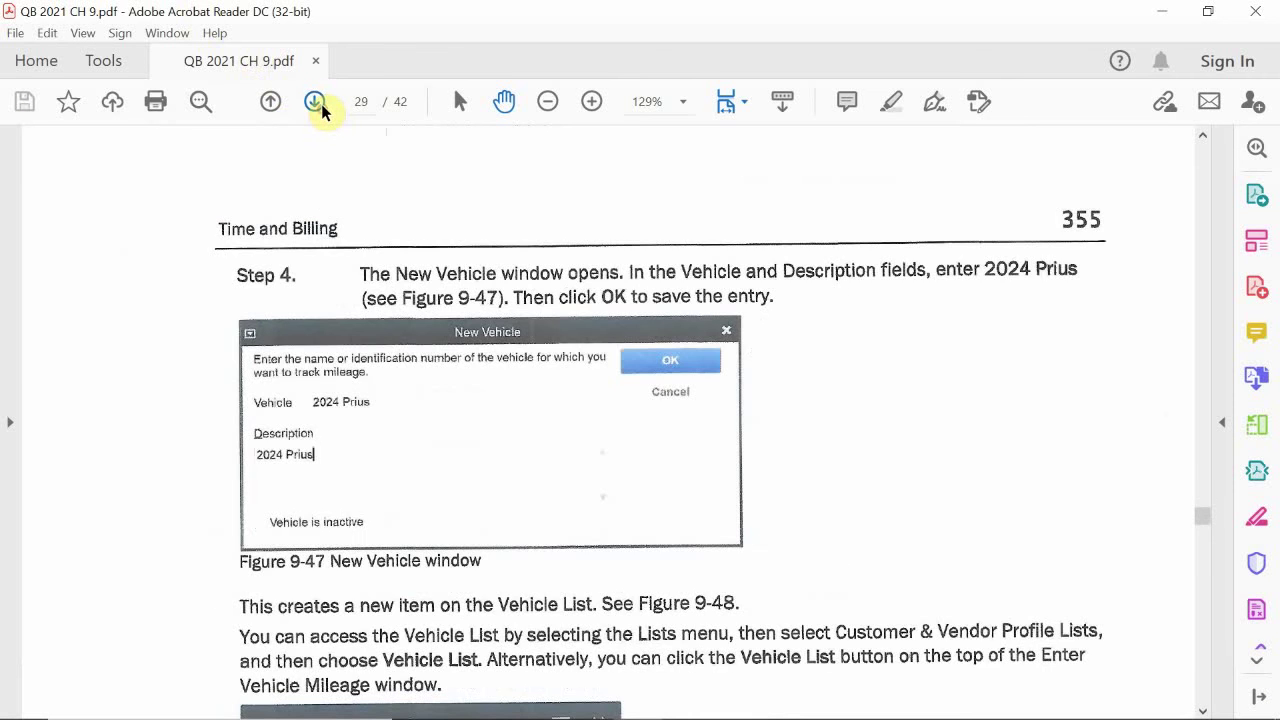
left_click(319, 104)
left_click(319, 104)
left_click(319, 104)
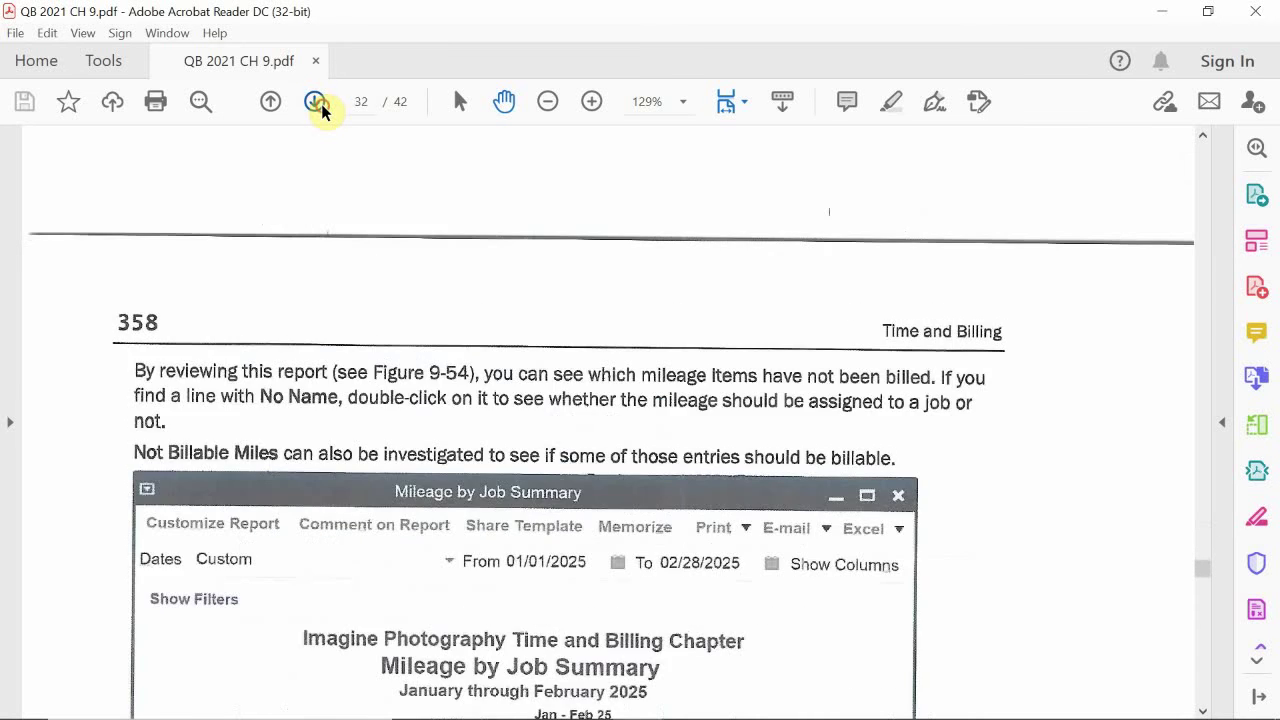
left_click(318, 103)
left_click(318, 103)
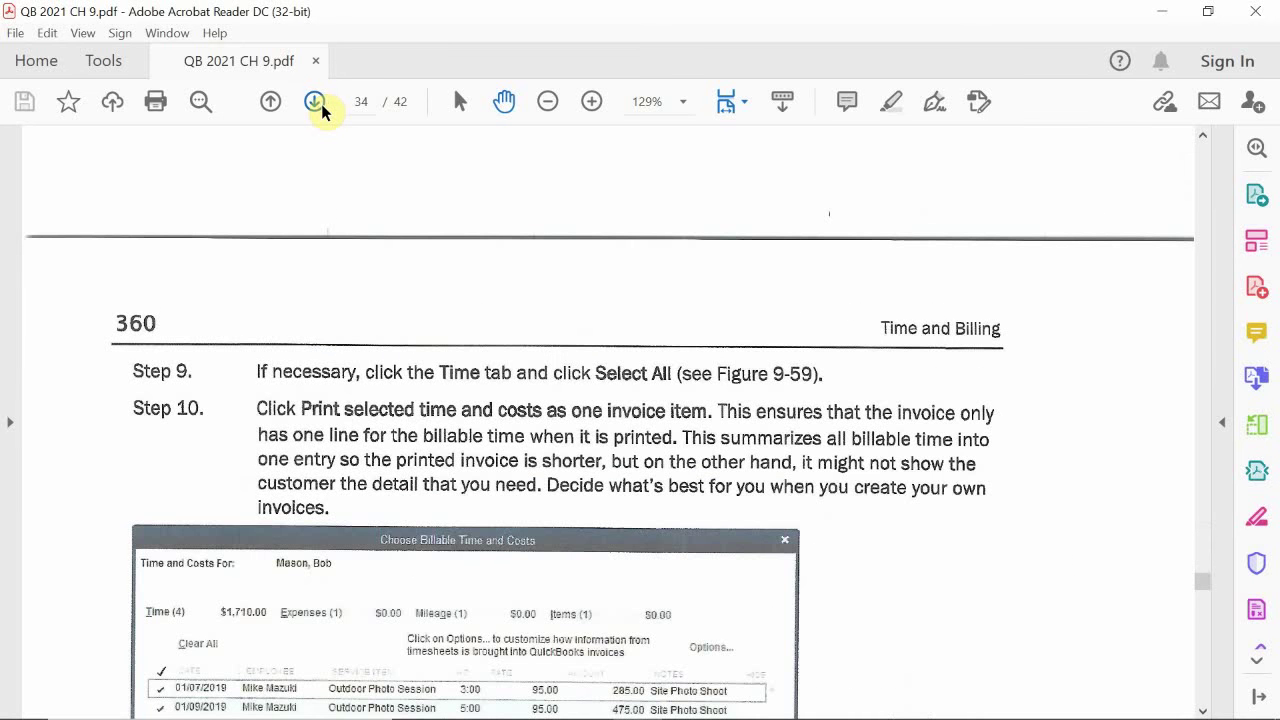
left_click(319, 104)
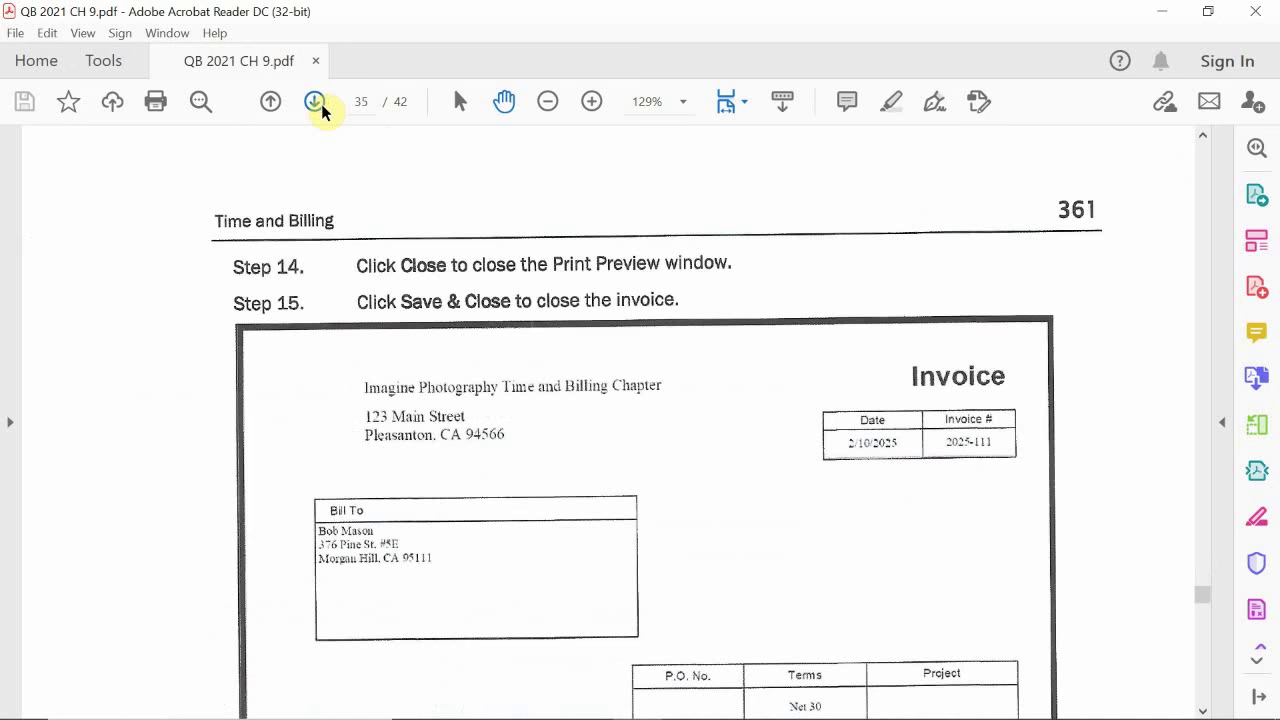
left_click(319, 104)
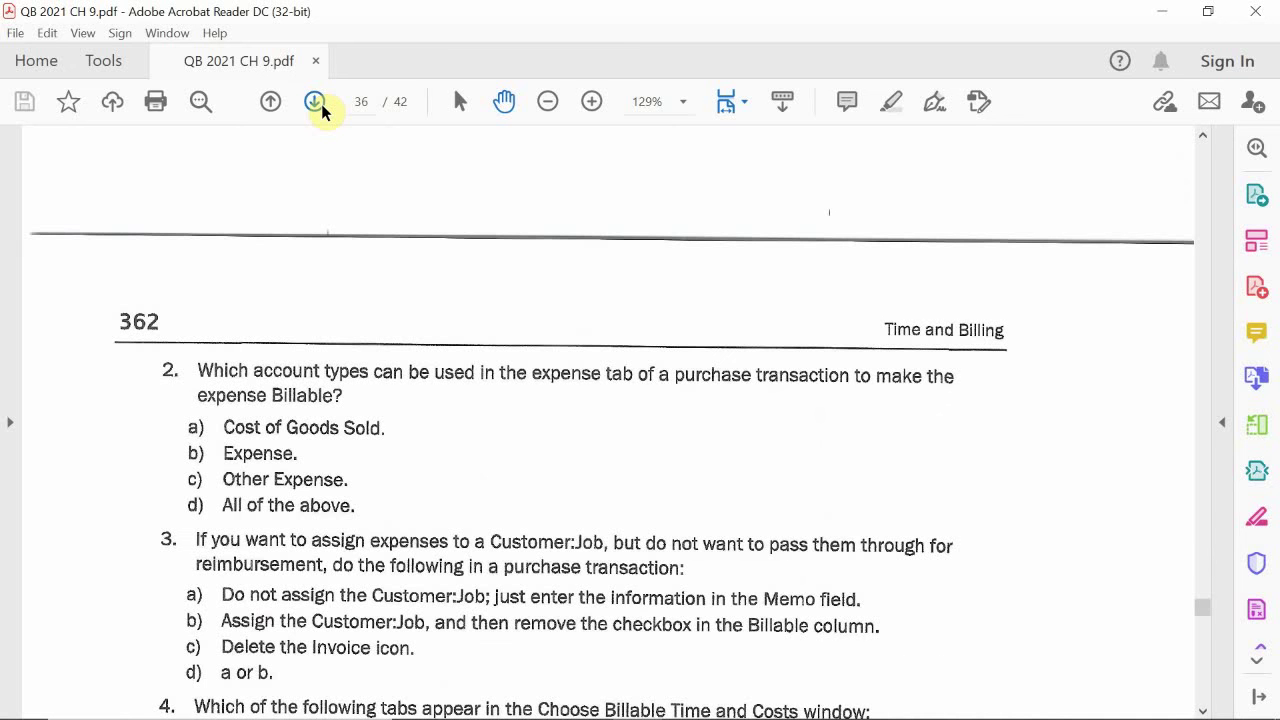
left_click(271, 102)
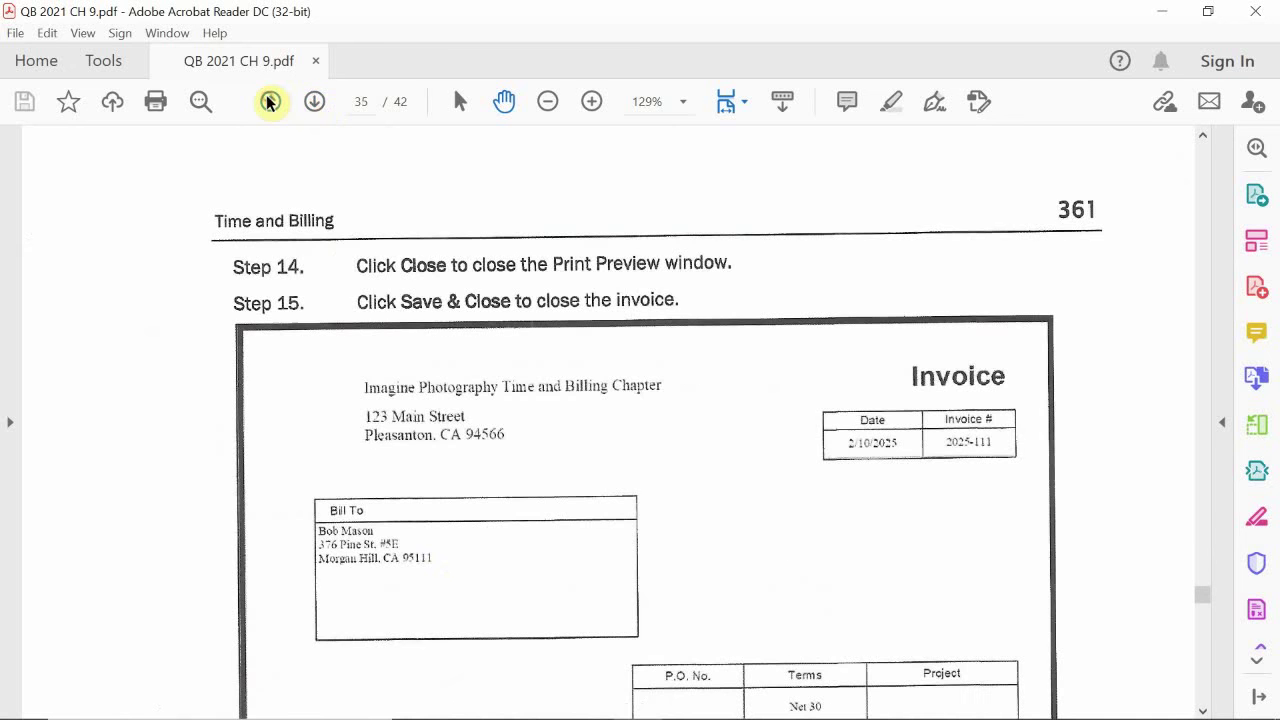
Step: Skim the review questions on textbook page 361 and go back up to the printed sample invoice and Steps 14 and 15
scroll(463, 625, "down", 2)
scroll(463, 625, "down", 10)
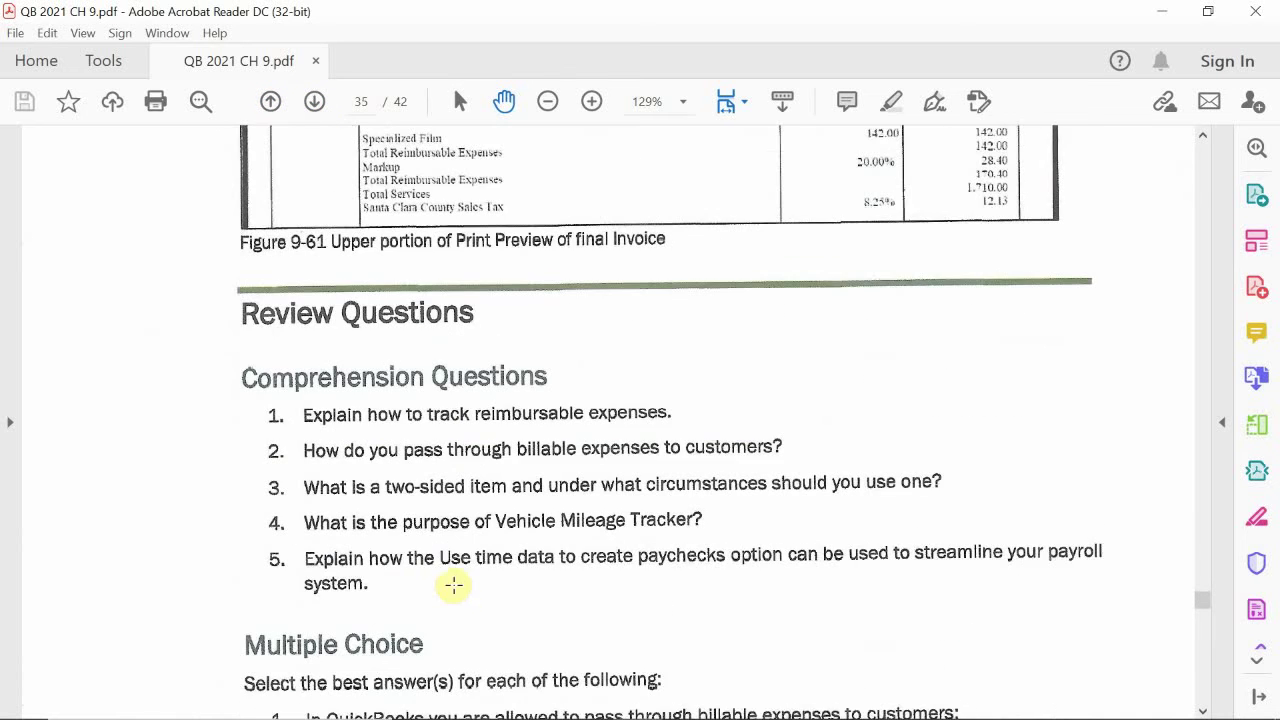
scroll(449, 583, "down", 3)
scroll(479, 572, "down", 4)
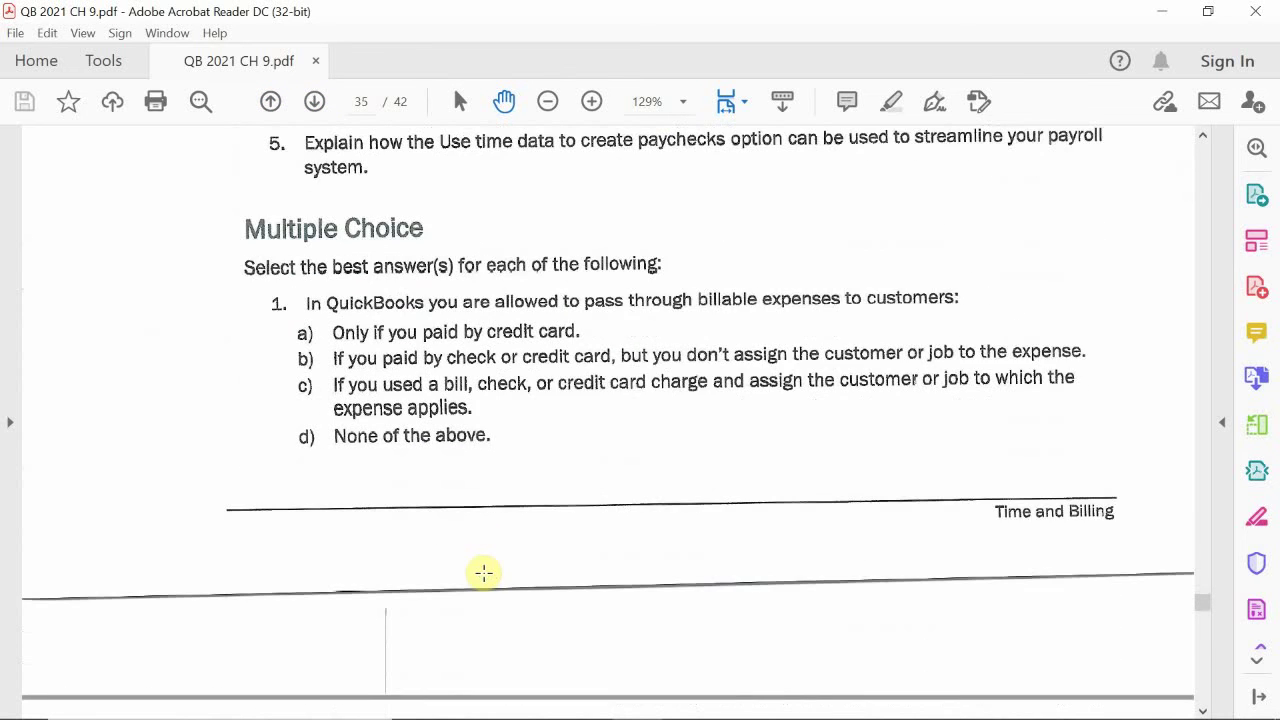
scroll(484, 572, "up", 1)
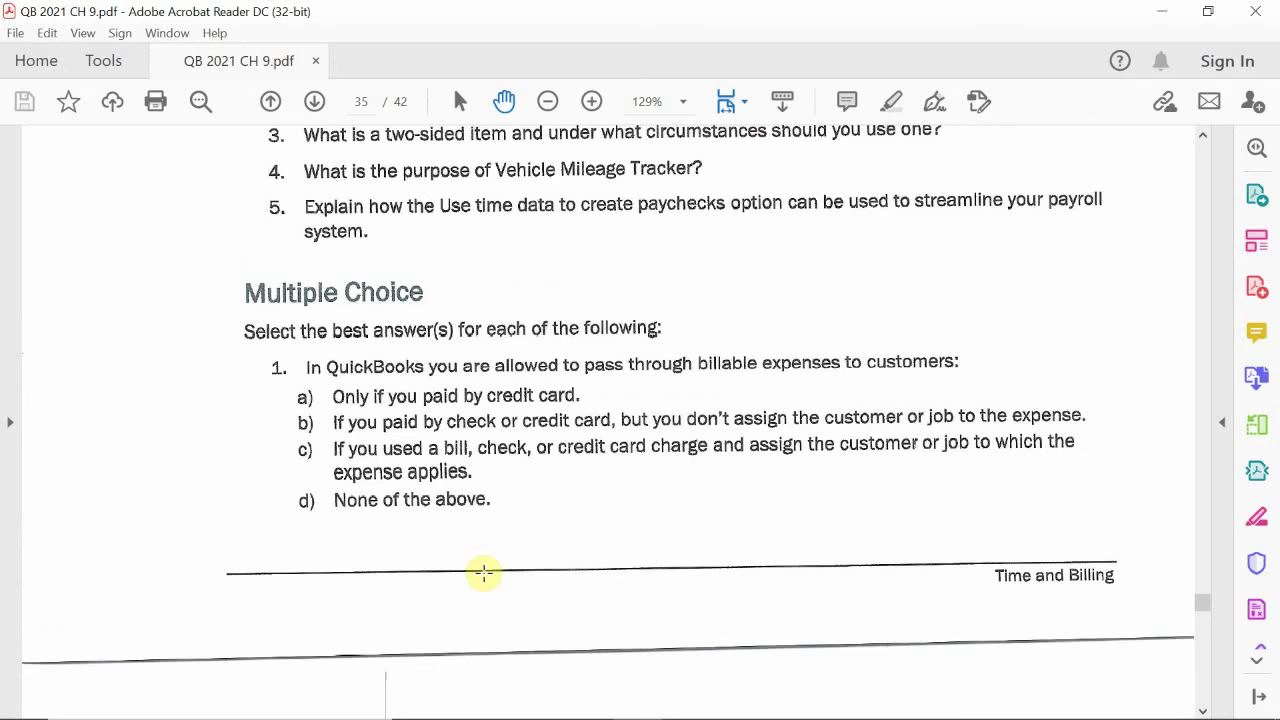
scroll(483, 572, "up", 10)
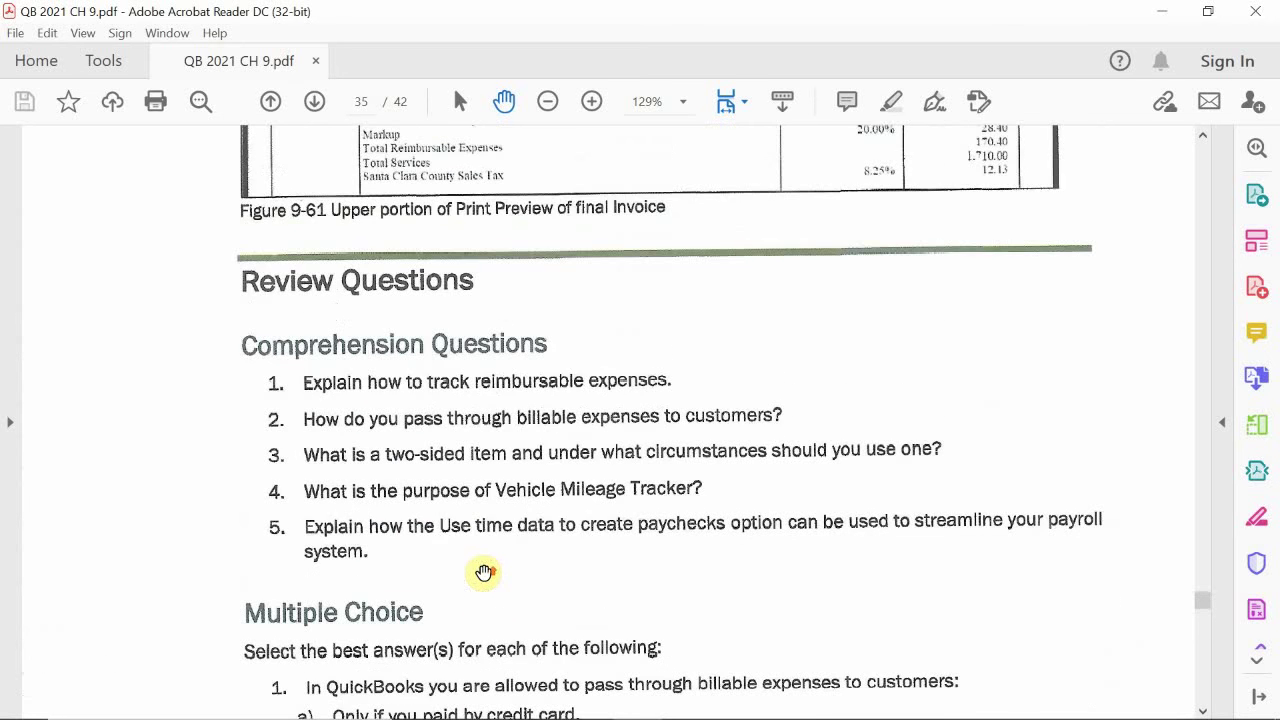
scroll(483, 572, "up", 12)
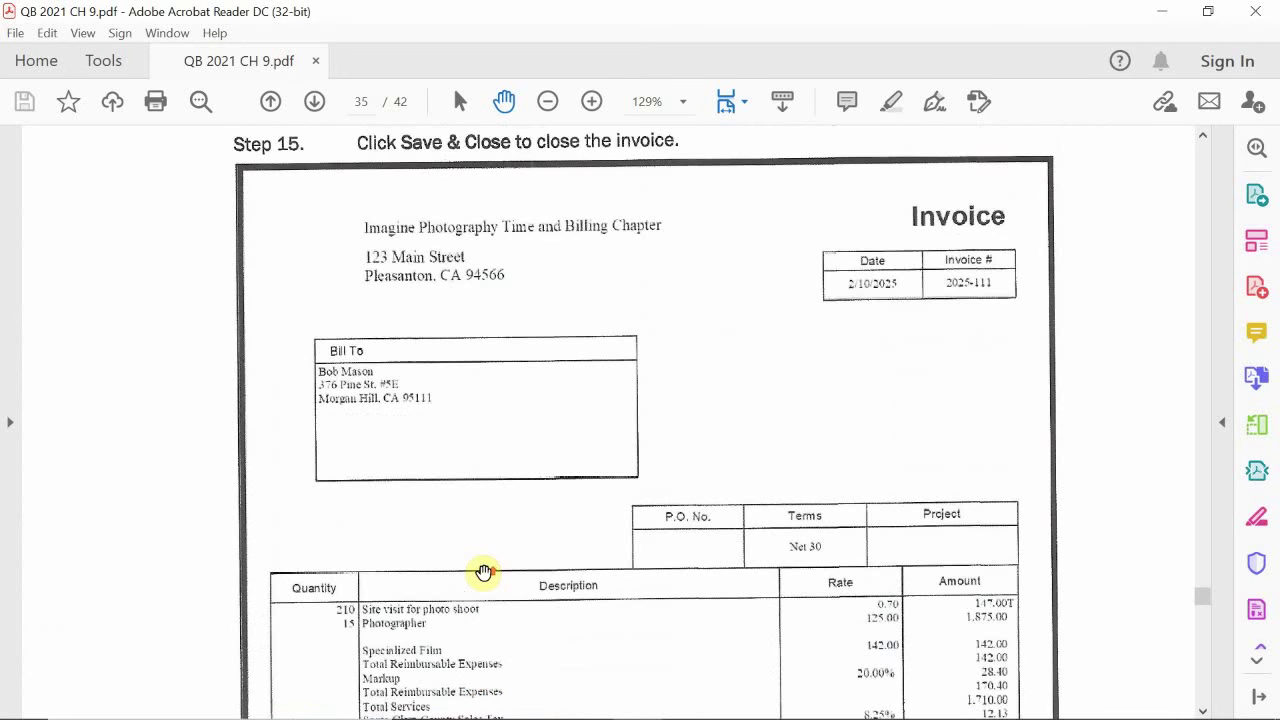
scroll(483, 572, "up", 4)
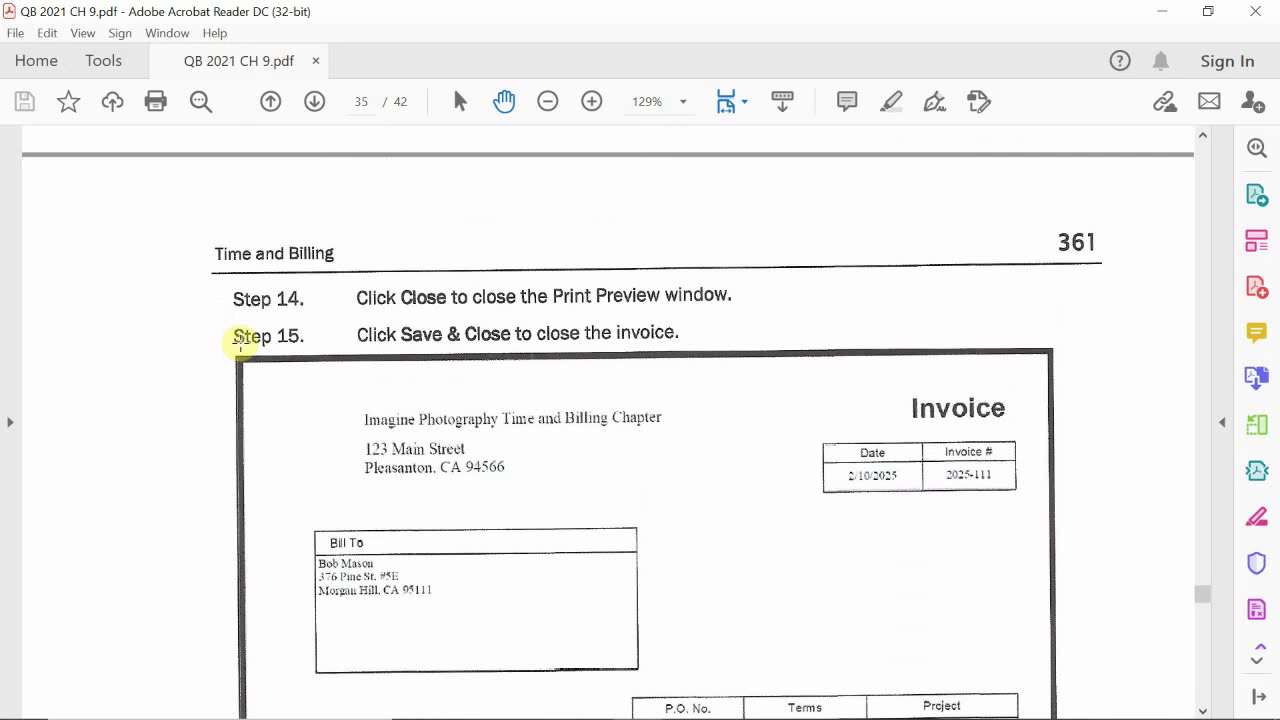
Step: Read the sample invoice lines, the five comprehension questions and multiple-choice question 1 on textbook page 361
scroll(240, 341, "down", 4)
scroll(242, 344, "down", 8)
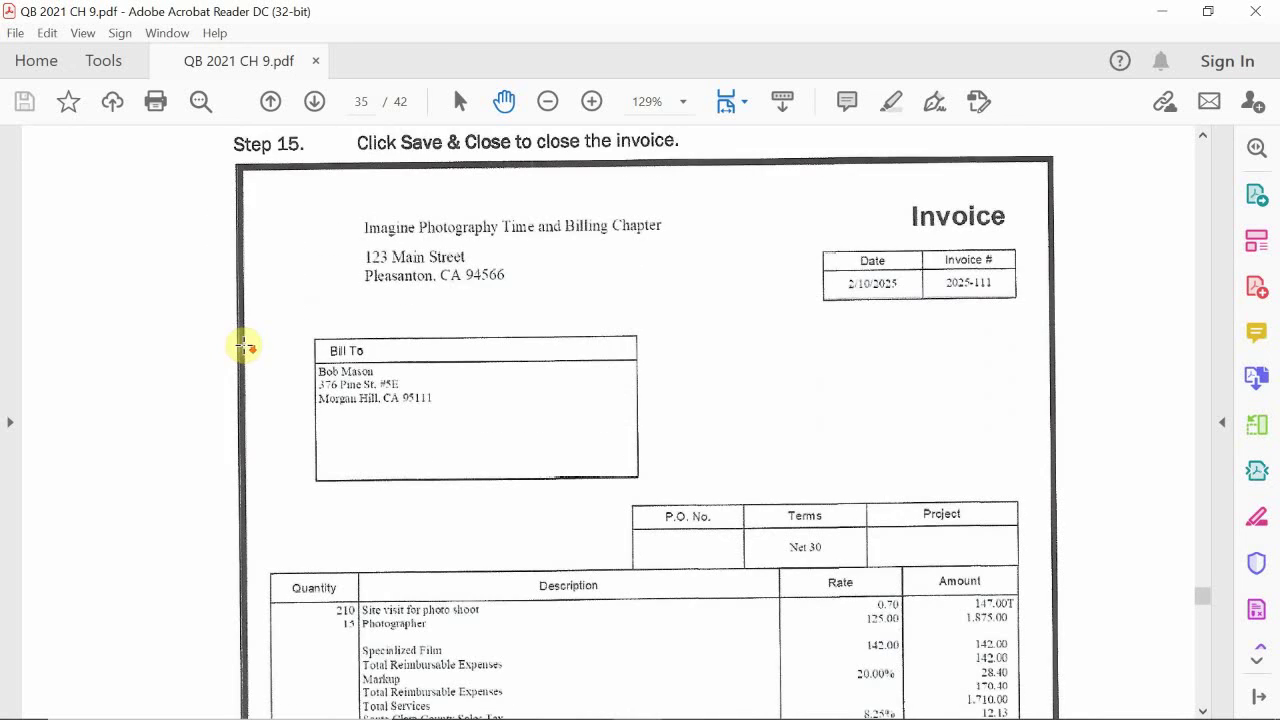
scroll(244, 344, "down", 7)
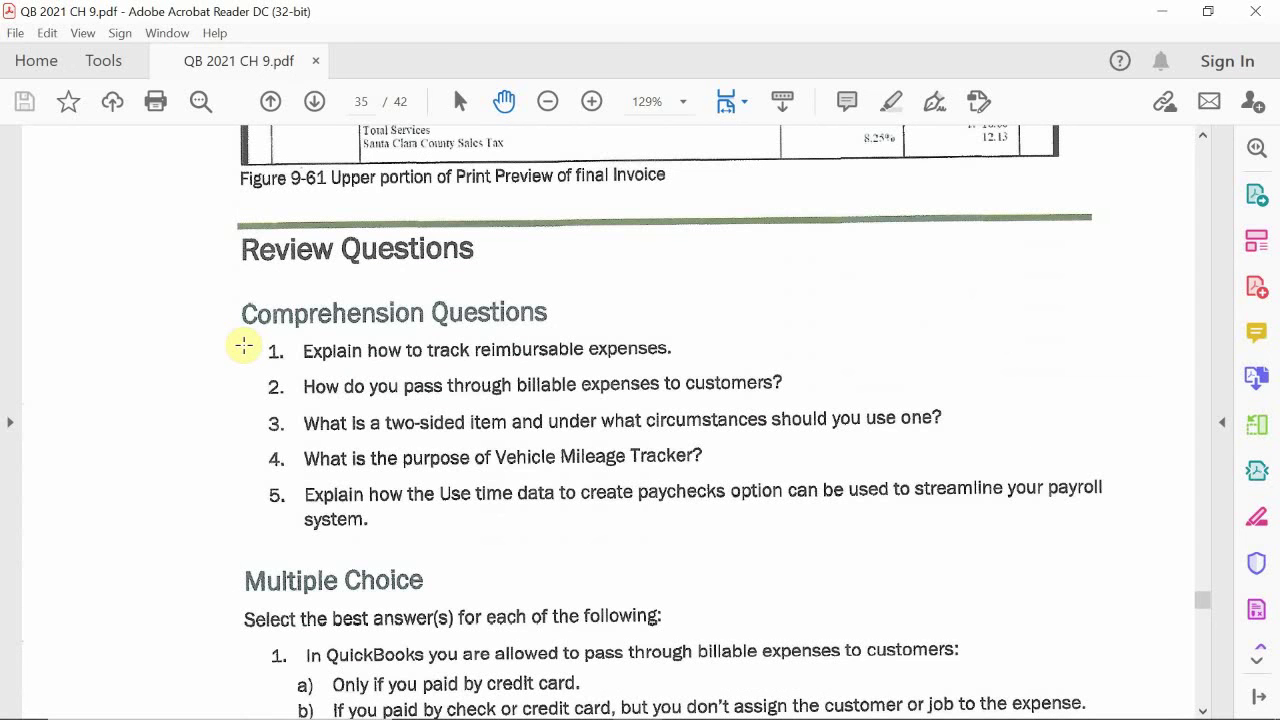
scroll(244, 345, "down", 1)
scroll(244, 345, "down", 2)
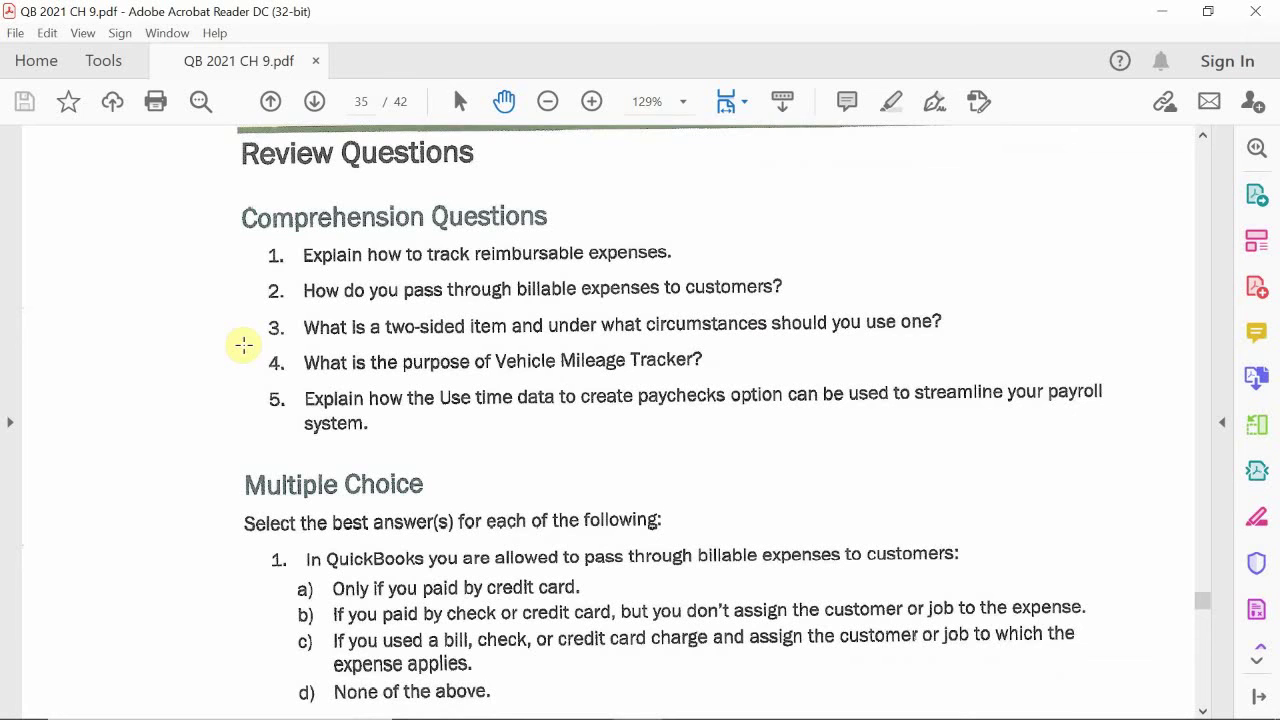
scroll(244, 345, "down", 4)
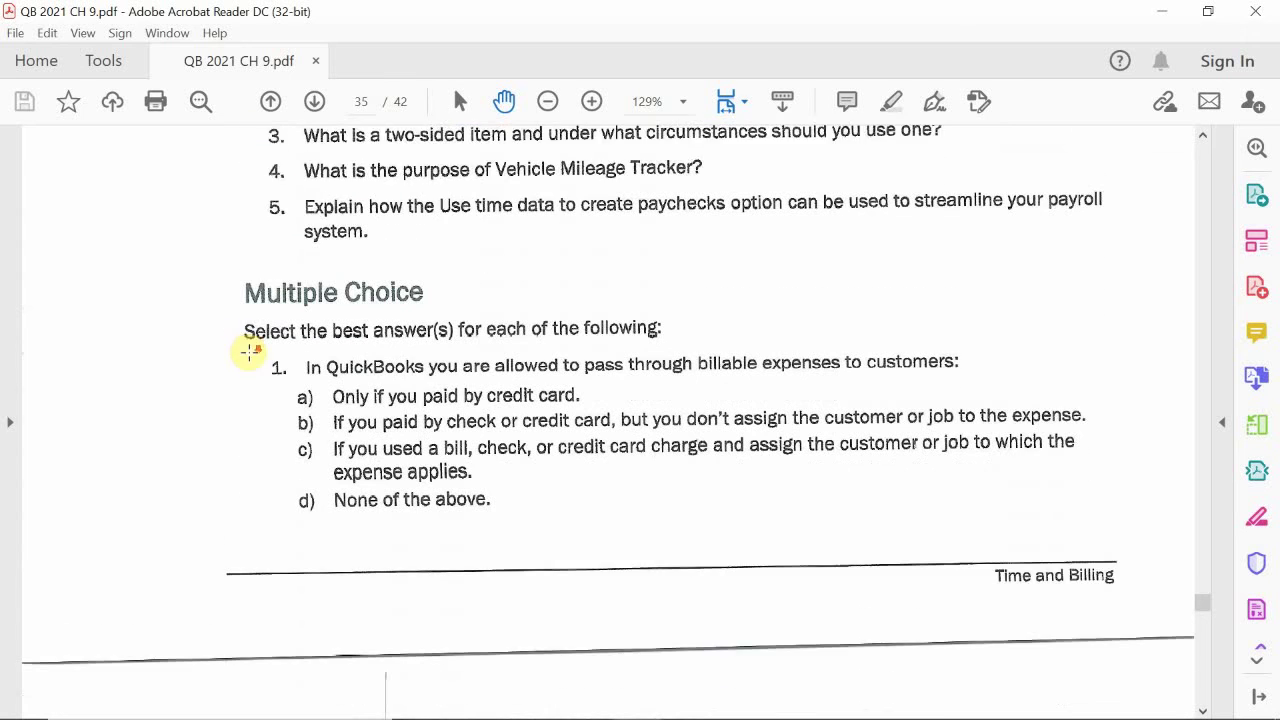
scroll(249, 352, "down", 2)
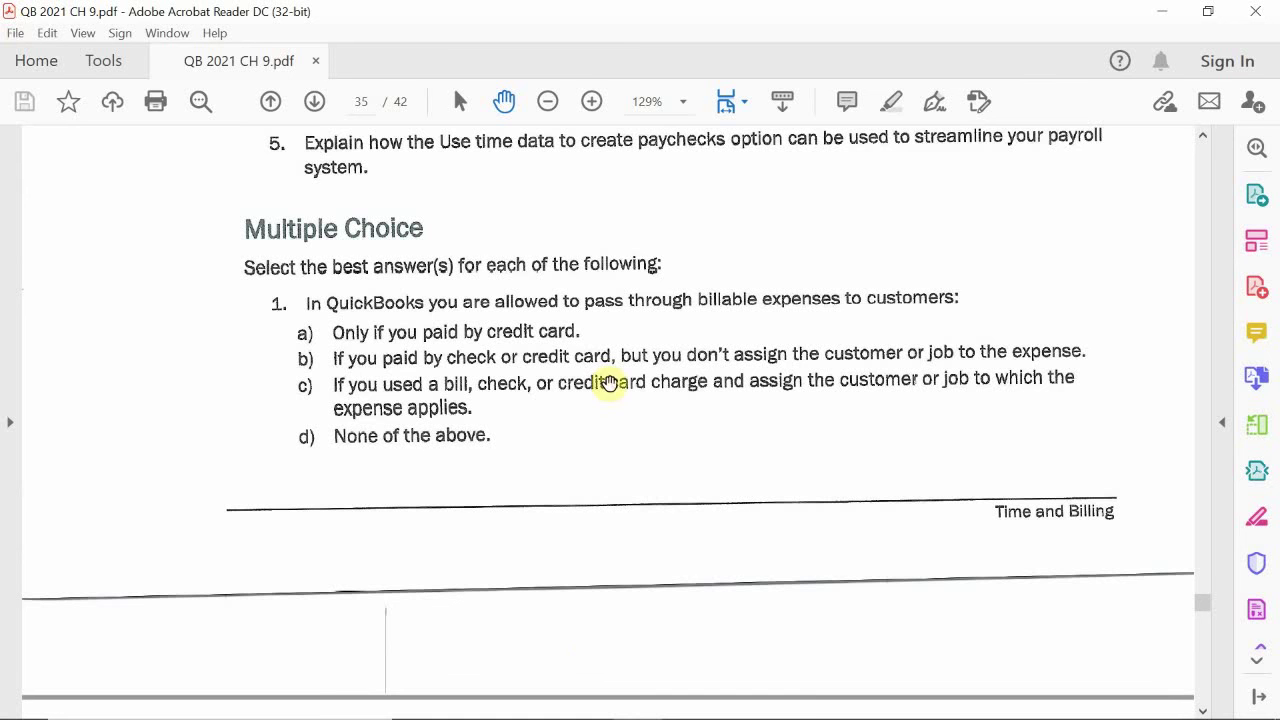
Step: Read multiple-choice questions 2 to 8 with their answer options on textbook page 362
scroll(283, 457, "down", 3)
scroll(281, 457, "down", 10)
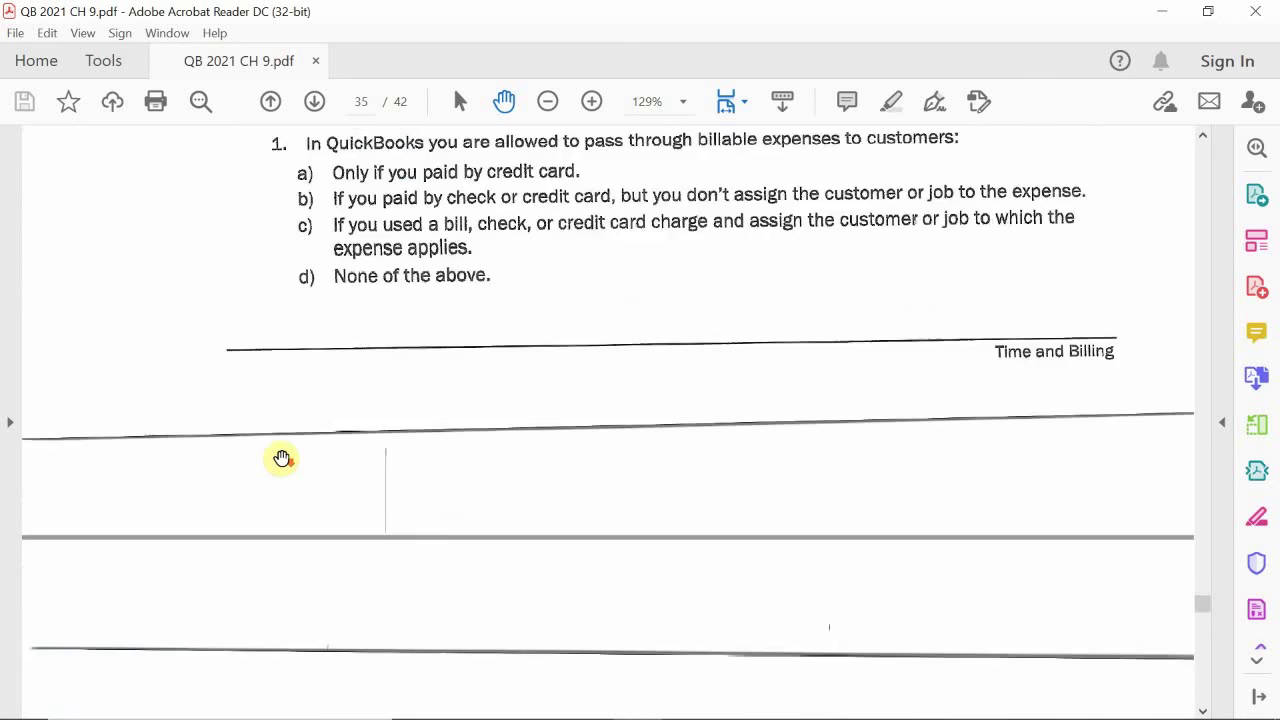
scroll(283, 457, "down", 1)
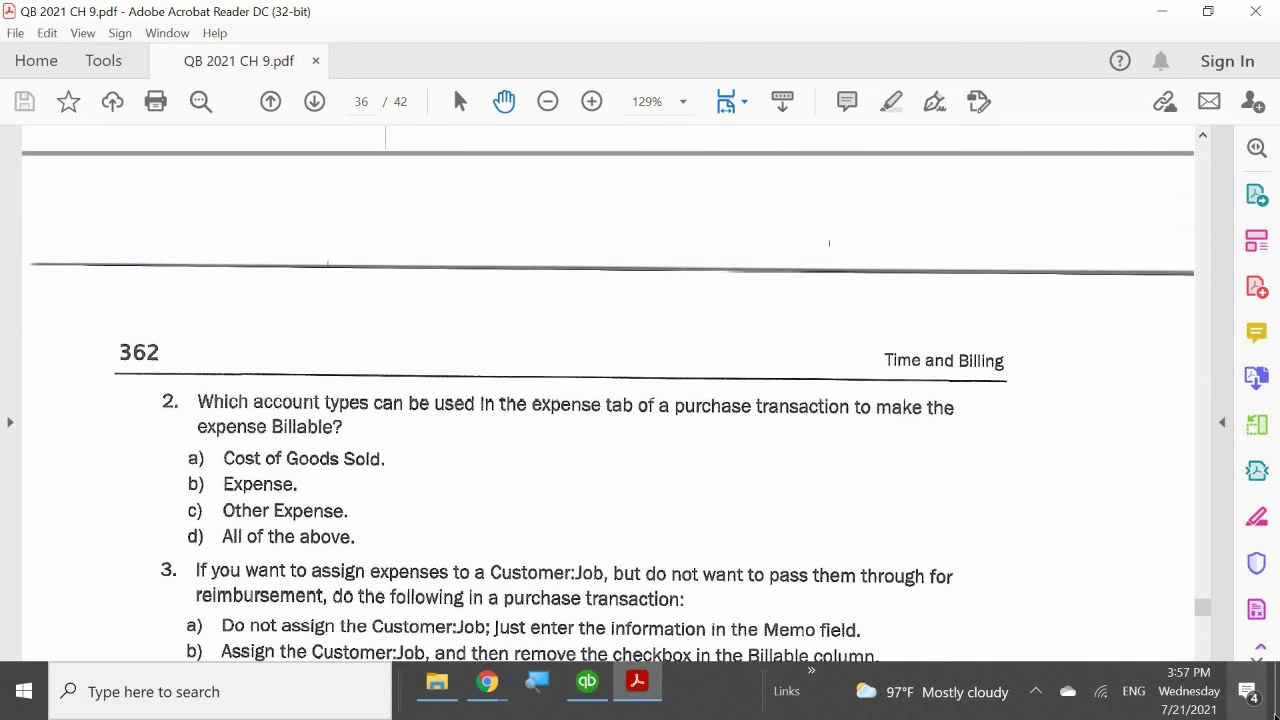
scroll(127, 455, "down", 1)
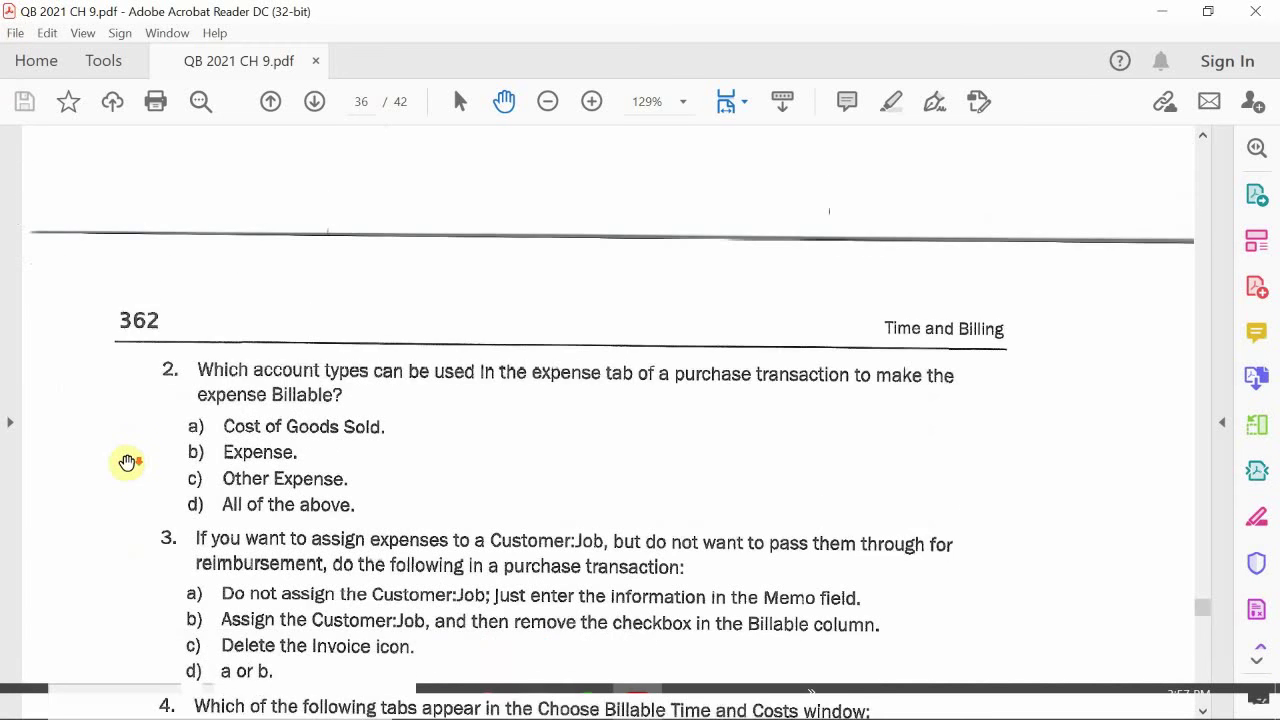
scroll(127, 462, "down", 4)
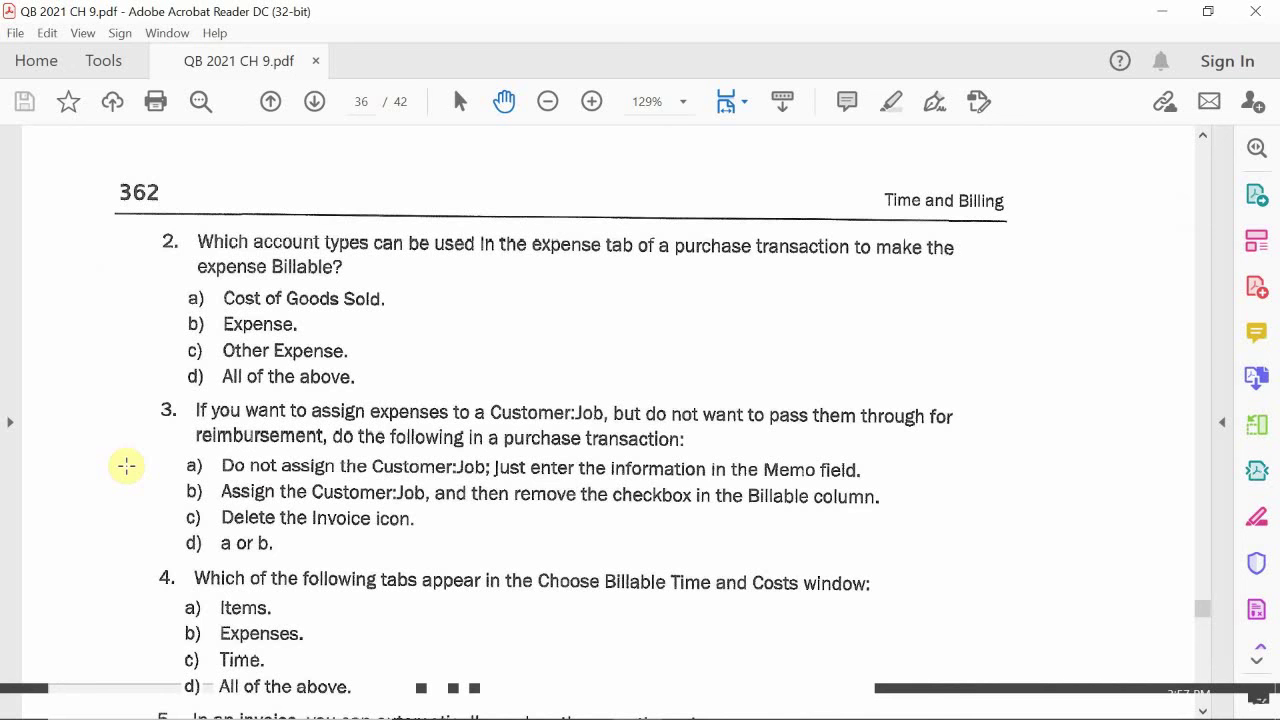
scroll(126, 466, "down", 4)
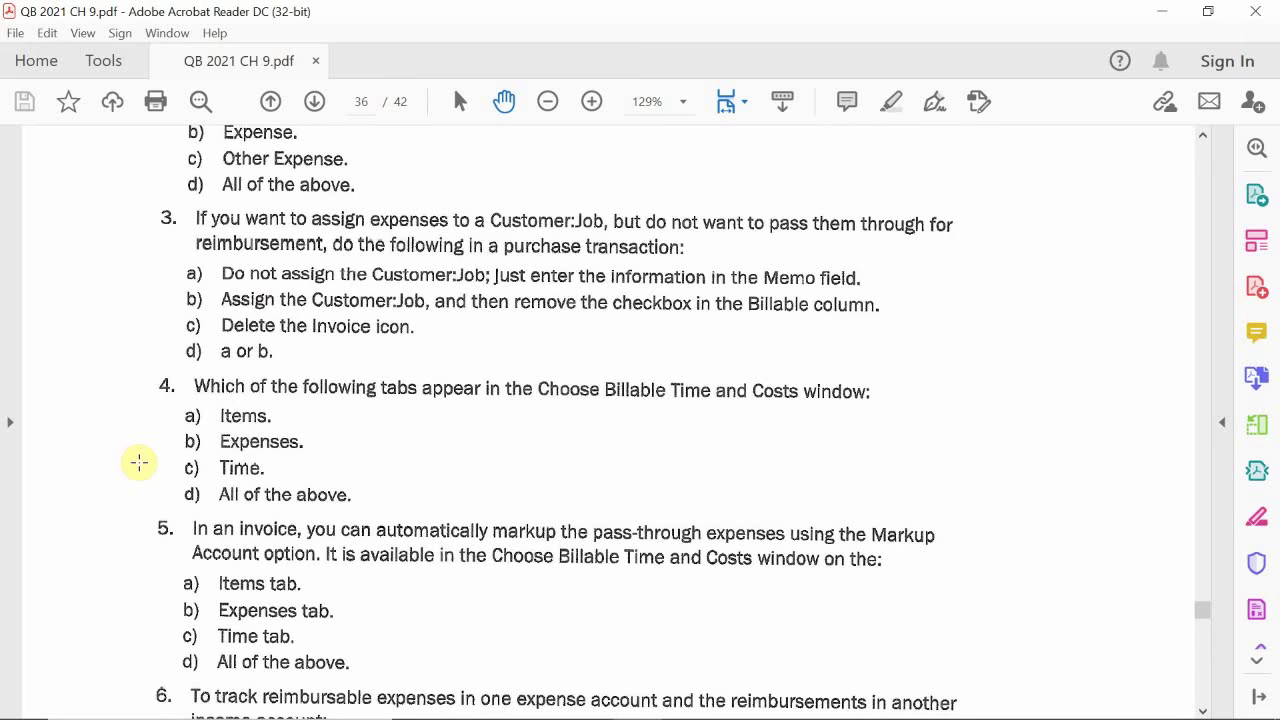
scroll(139, 466, "down", 3)
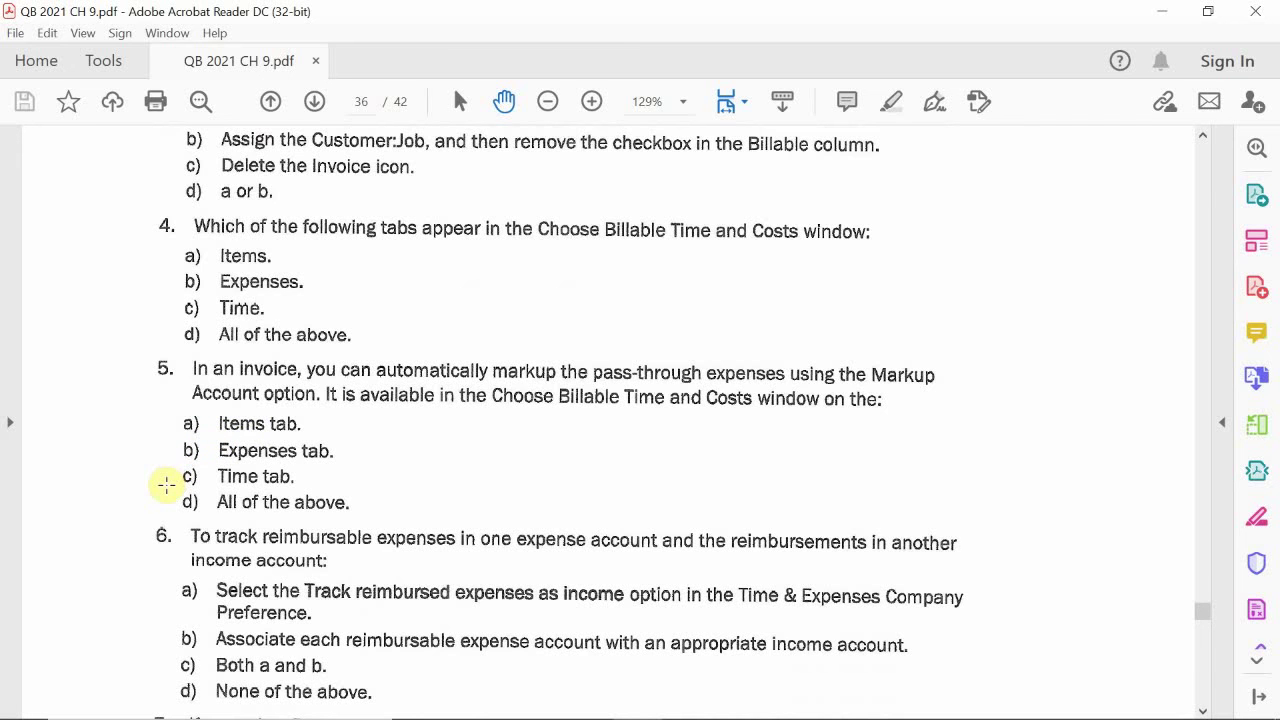
scroll(172, 480, "down", 3)
scroll(168, 484, "down", 1)
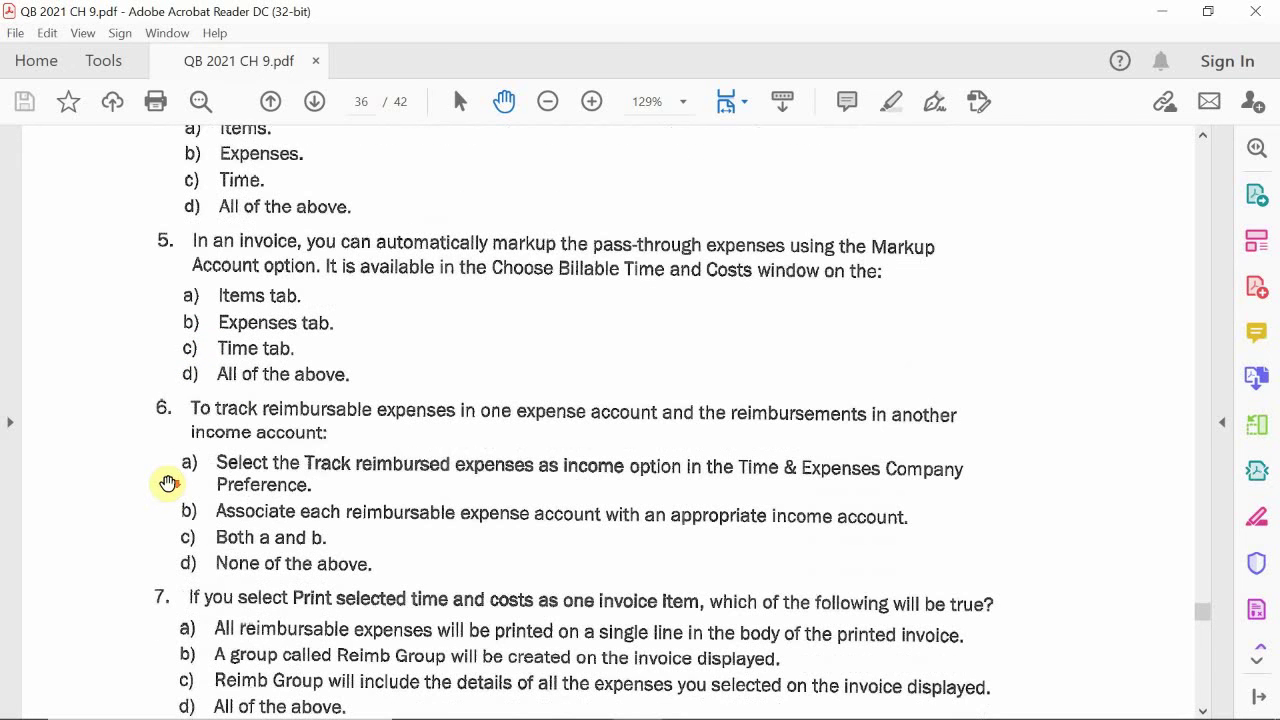
scroll(170, 483, "down", 1)
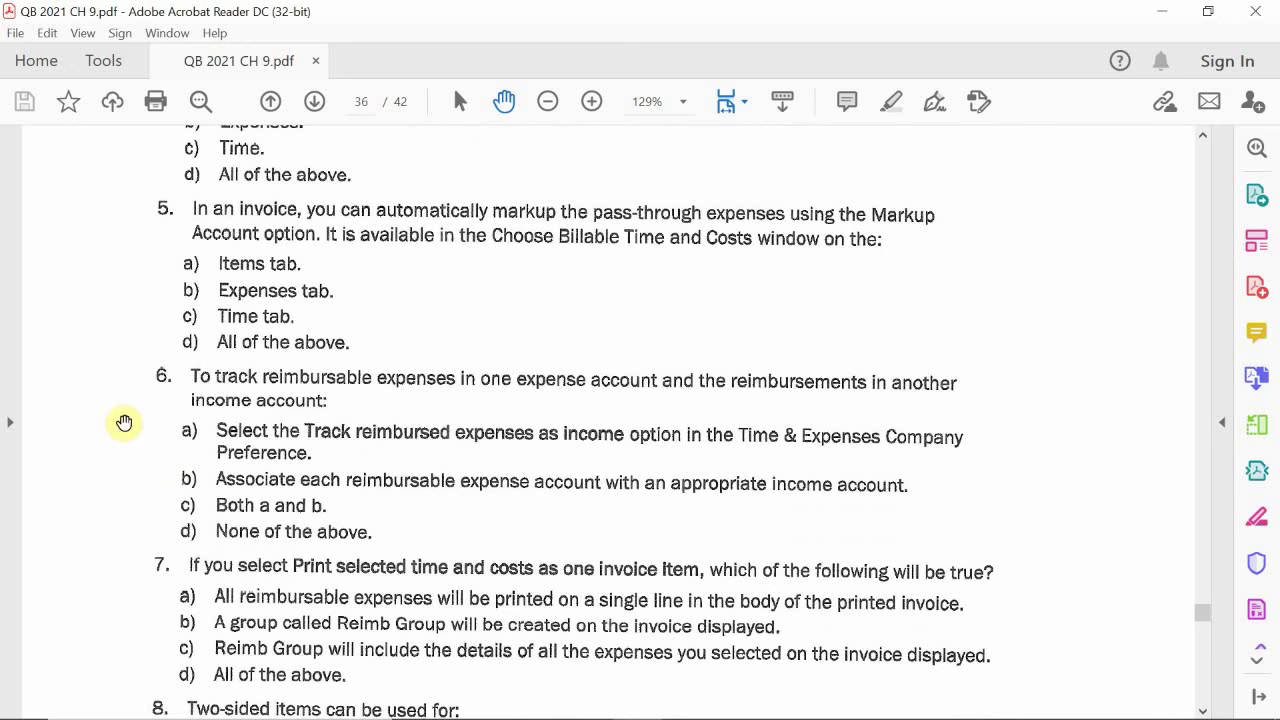
scroll(101, 445, "down", 1)
scroll(101, 445, "down", 2)
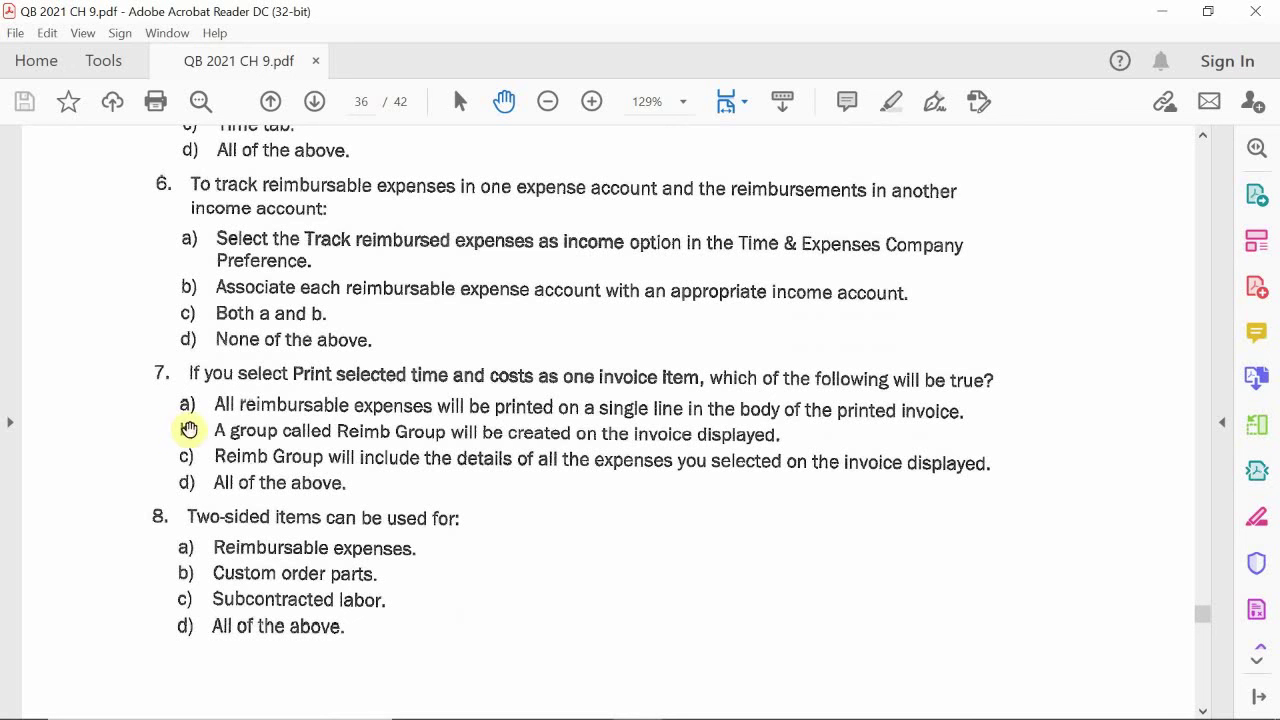
Step: Read multiple-choice questions 9 to 12 with their answer options on textbook page 363
scroll(158, 431, "down", 2)
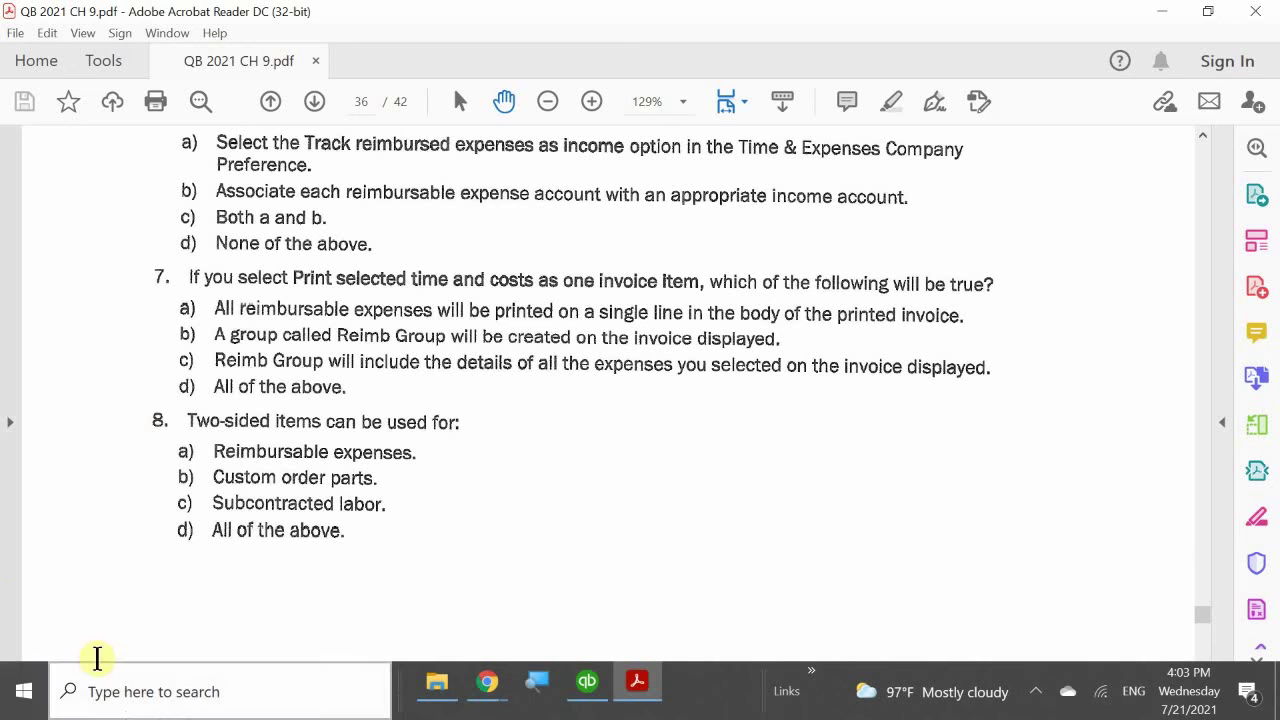
scroll(230, 390, "down", 8)
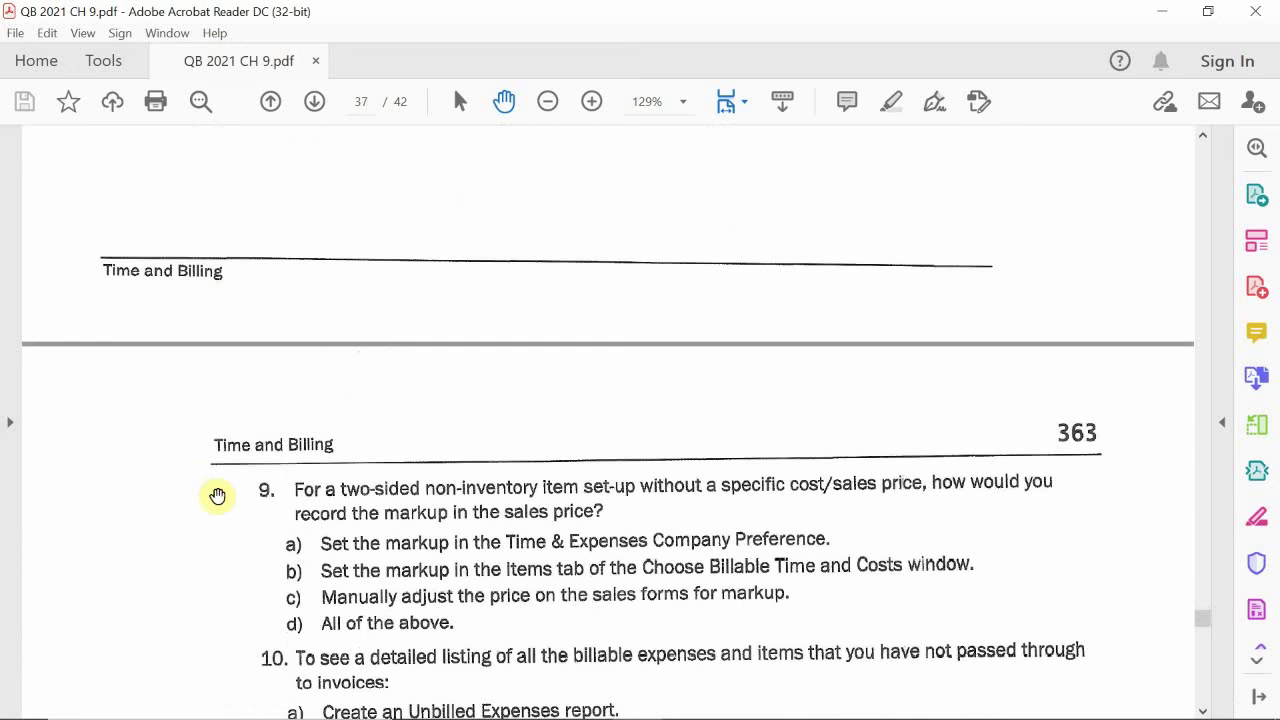
scroll(217, 497, "down", 2)
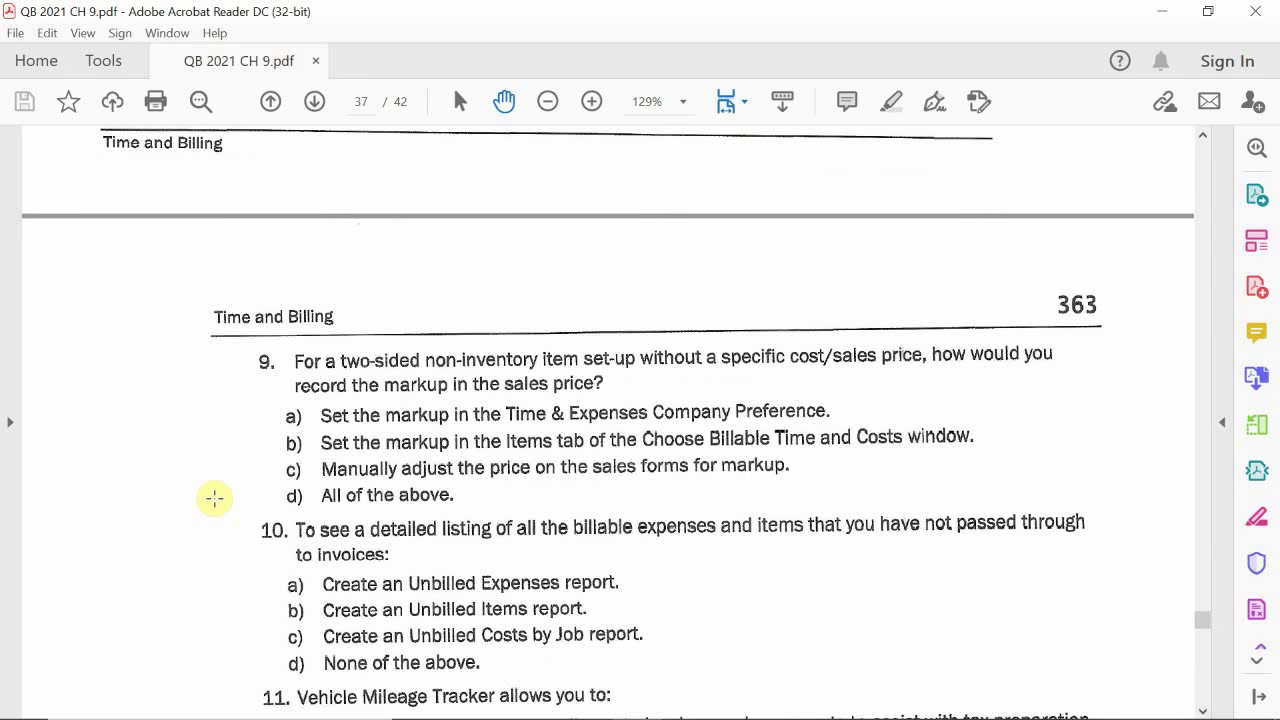
scroll(215, 498, "down", 4)
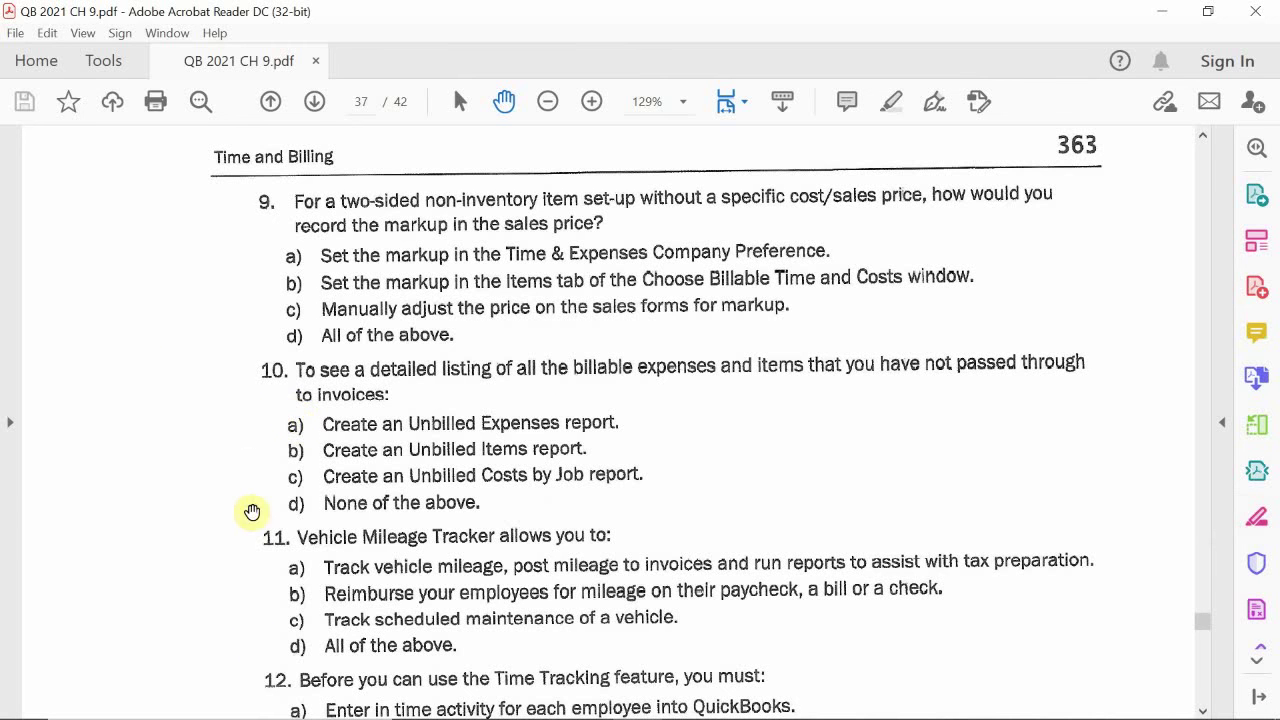
scroll(274, 614, "down", 2)
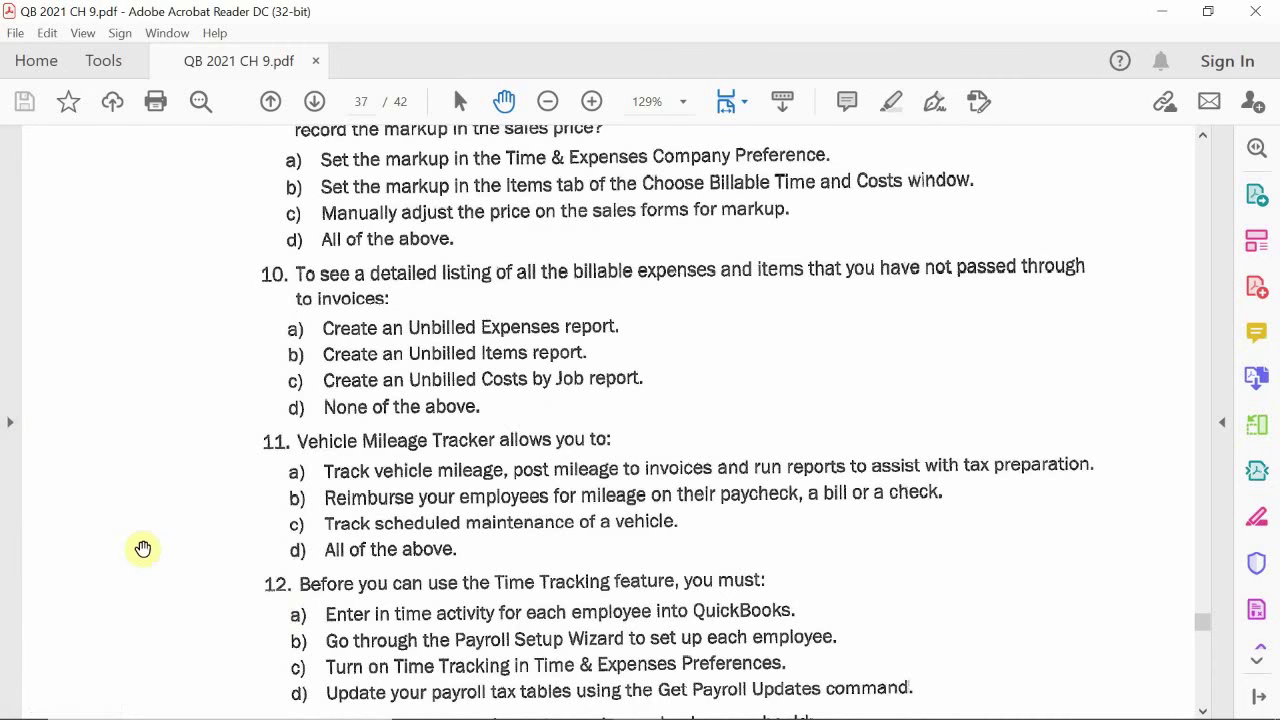
scroll(254, 516, "down", 3)
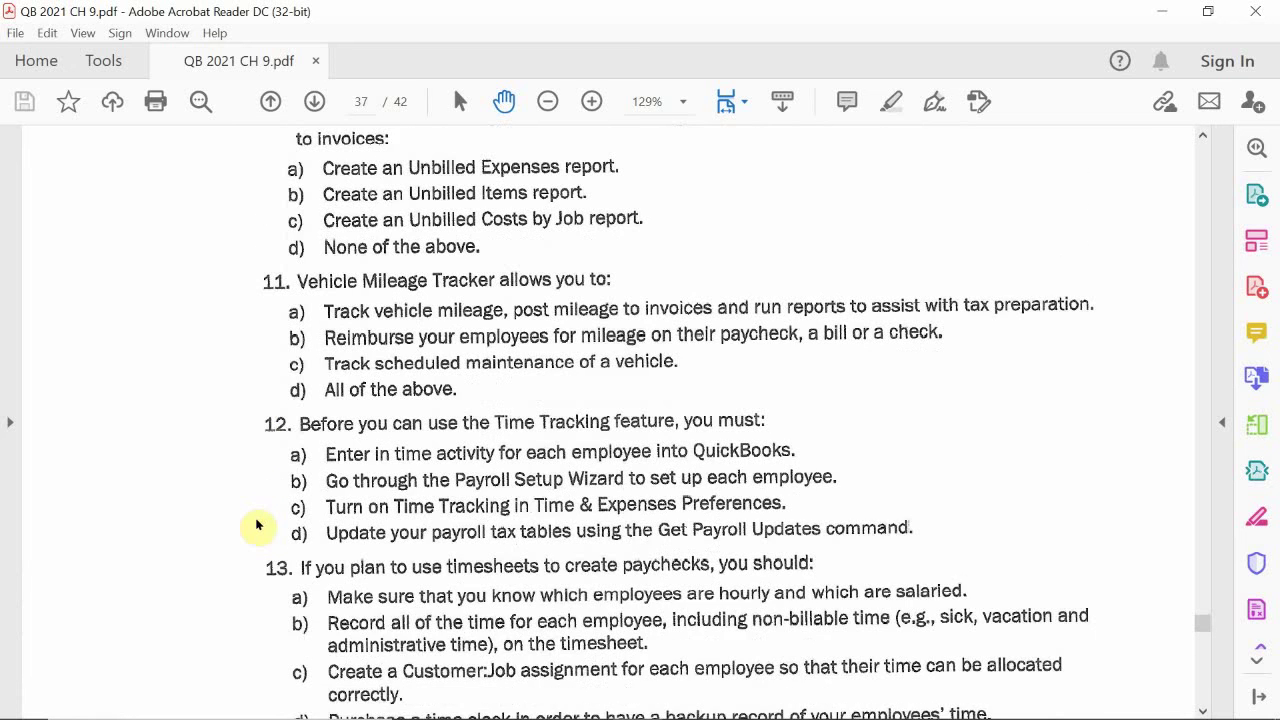
scroll(256, 524, "down", 2)
scroll(256, 524, "up", 2)
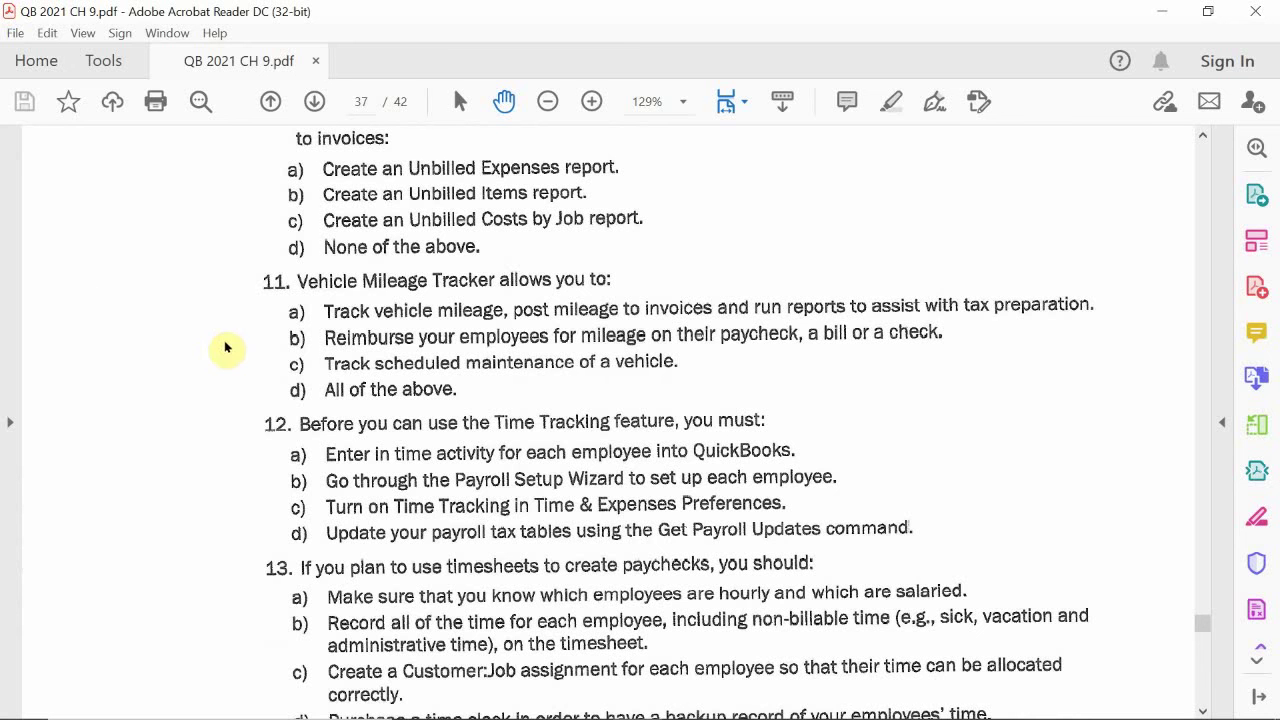
Step: Read multiple-choice questions 13 to 15 about timesheets with their answer options, down to the end of textbook page 363
scroll(290, 468, "down", 1)
scroll(283, 484, "down", 3)
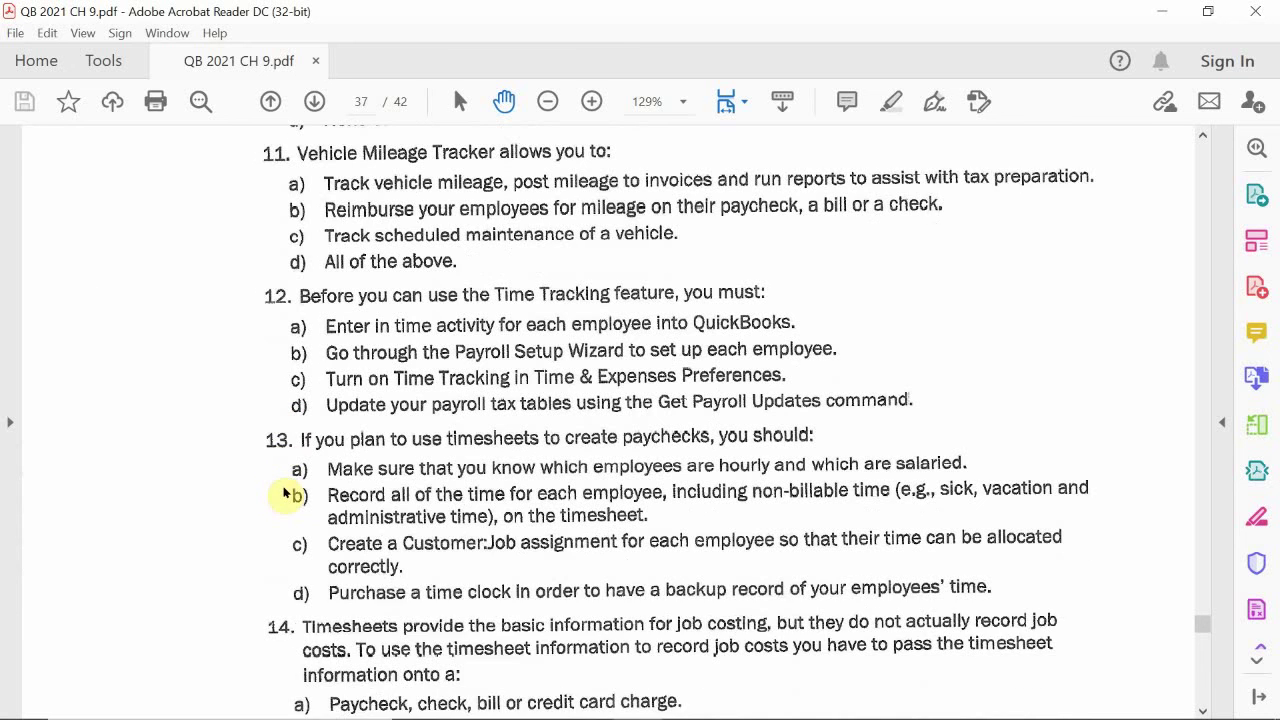
scroll(265, 494, "down", 2)
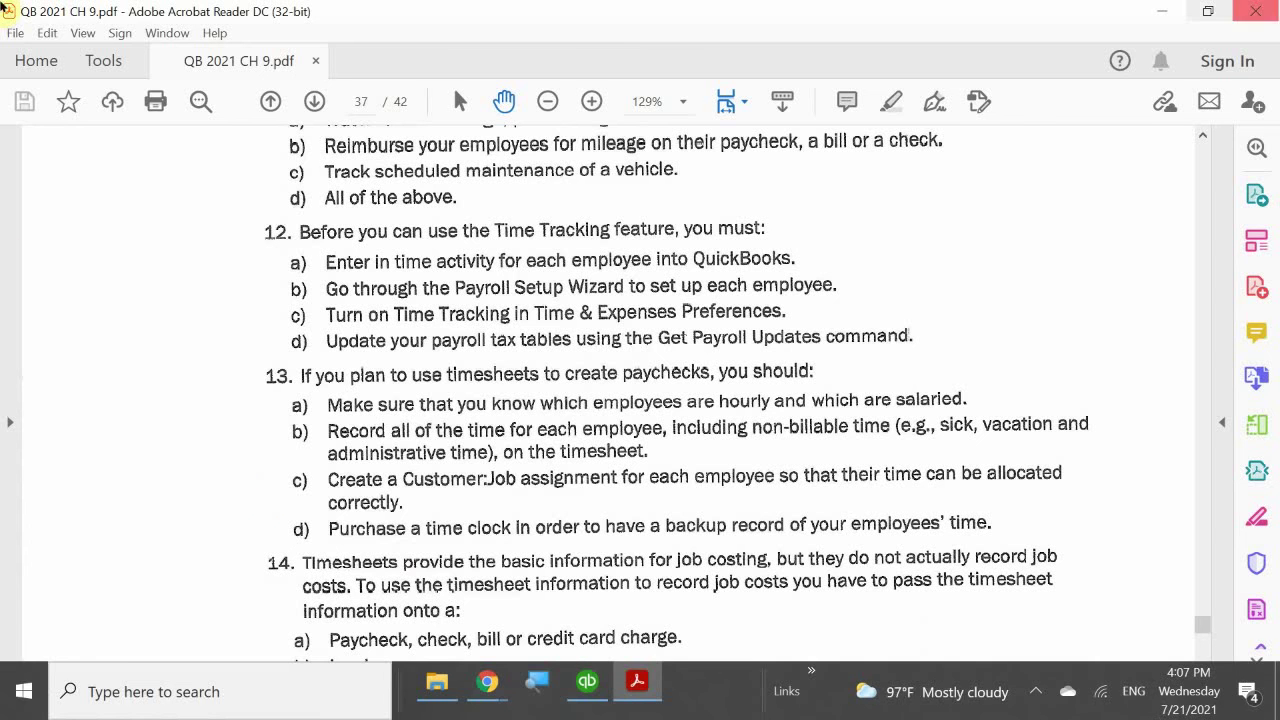
scroll(246, 416, "down", 3)
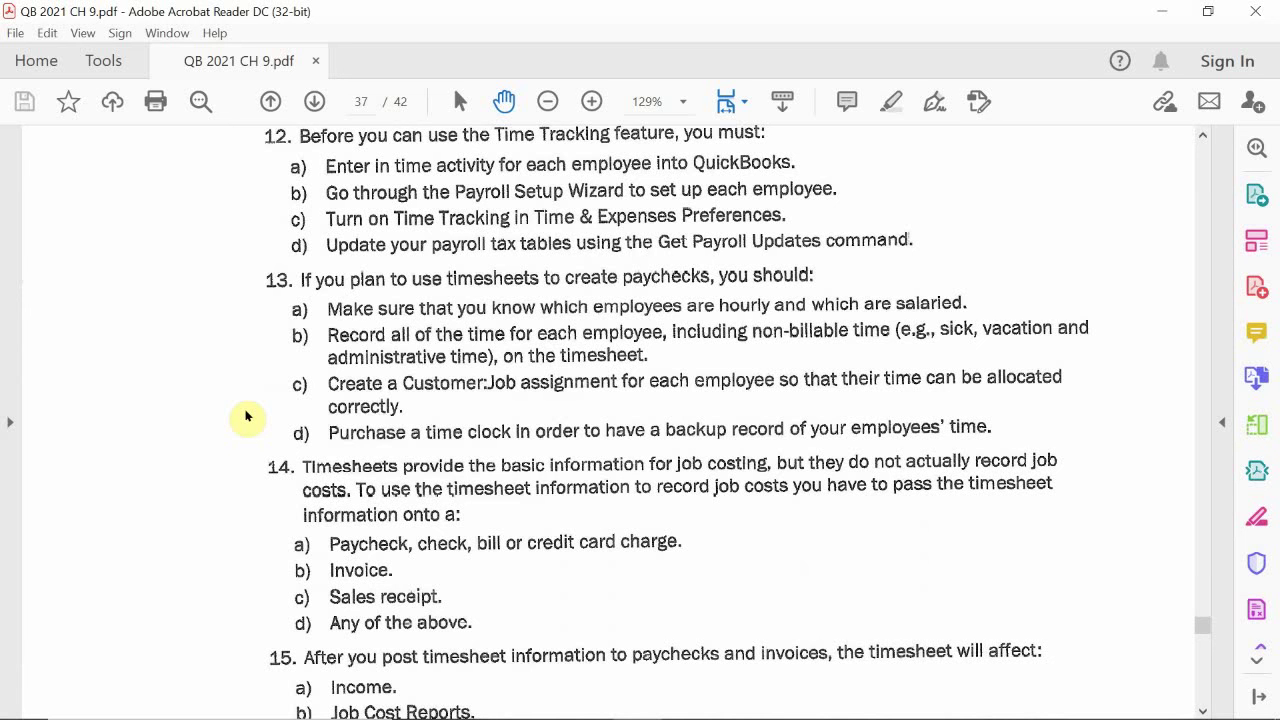
scroll(245, 418, "down", 1)
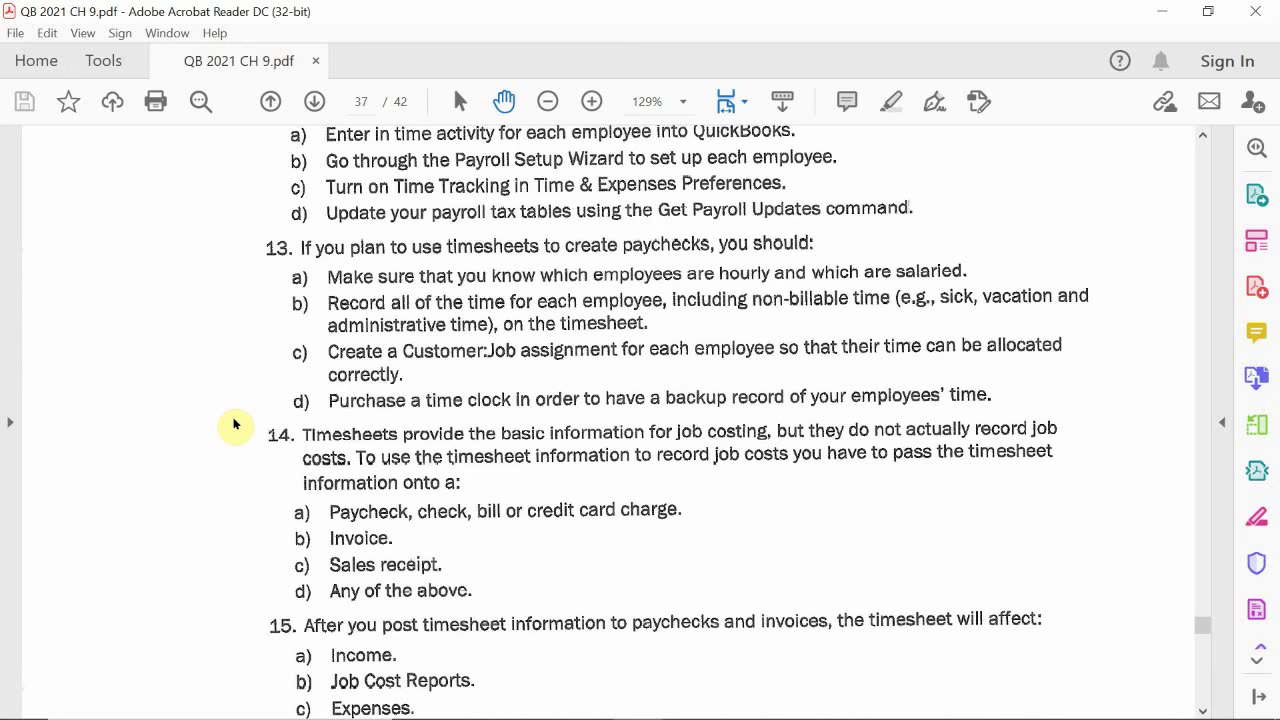
scroll(222, 432, "down", 2)
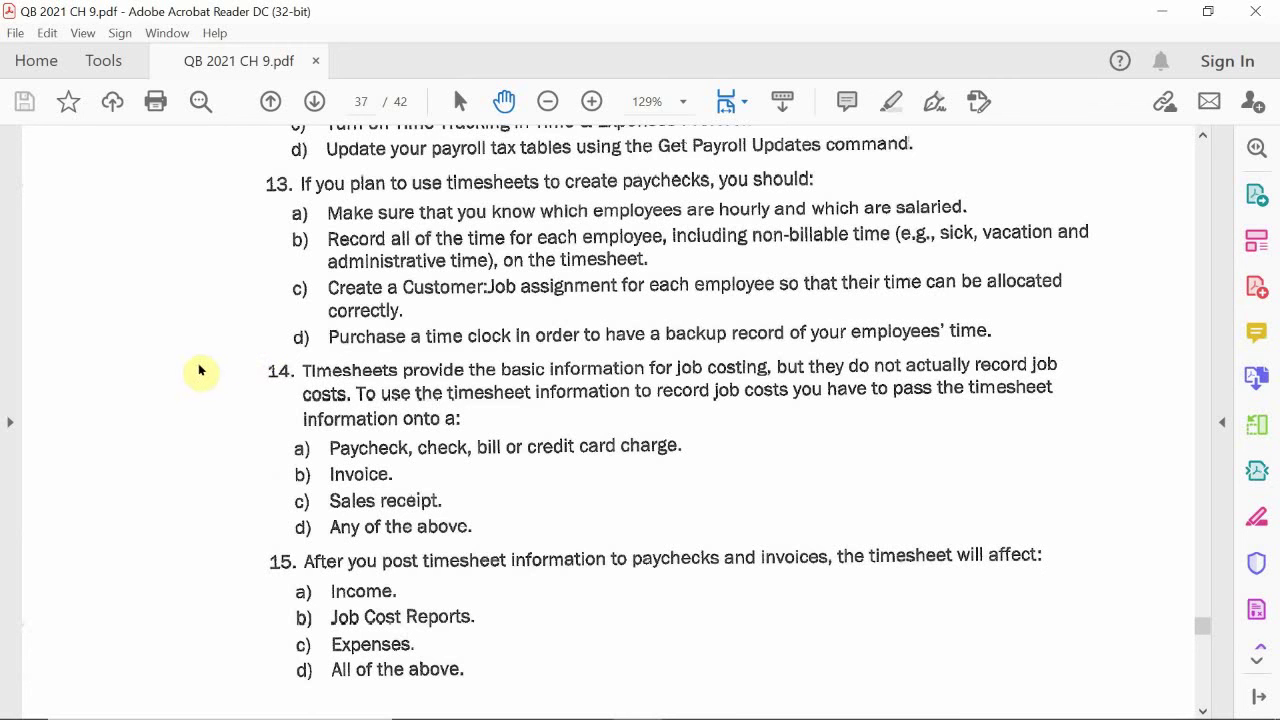
scroll(251, 536, "down", 4)
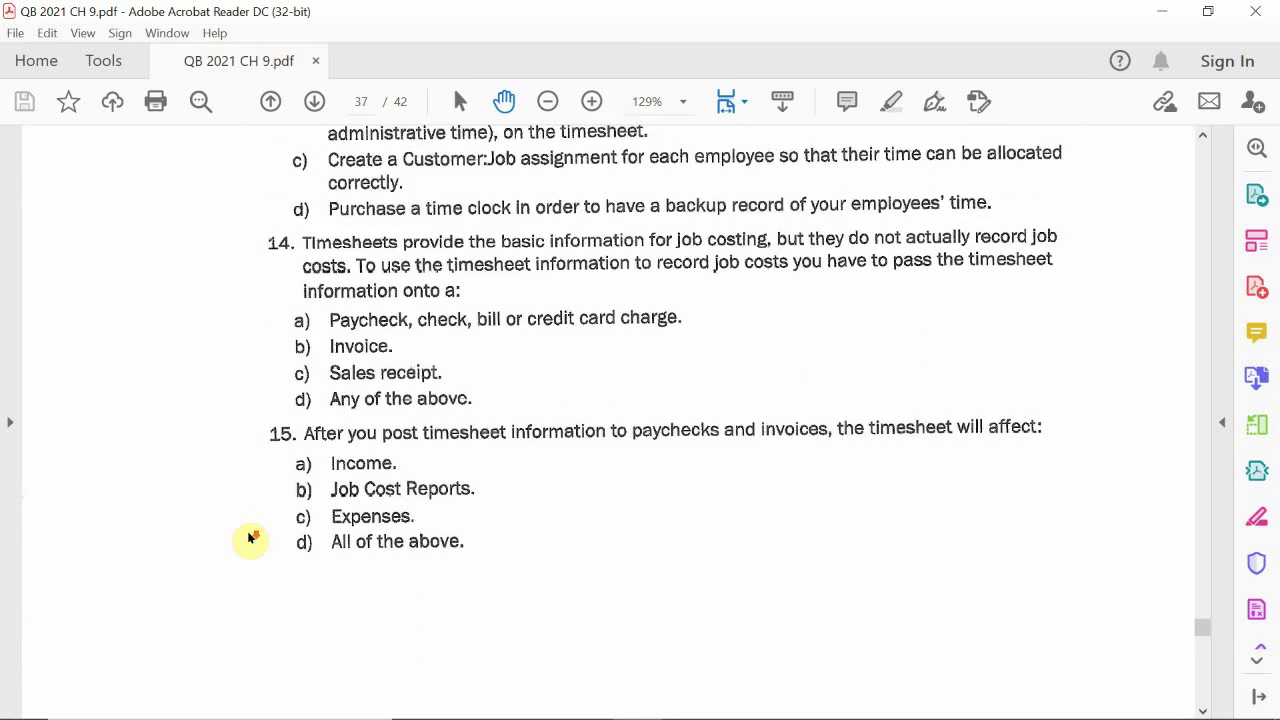